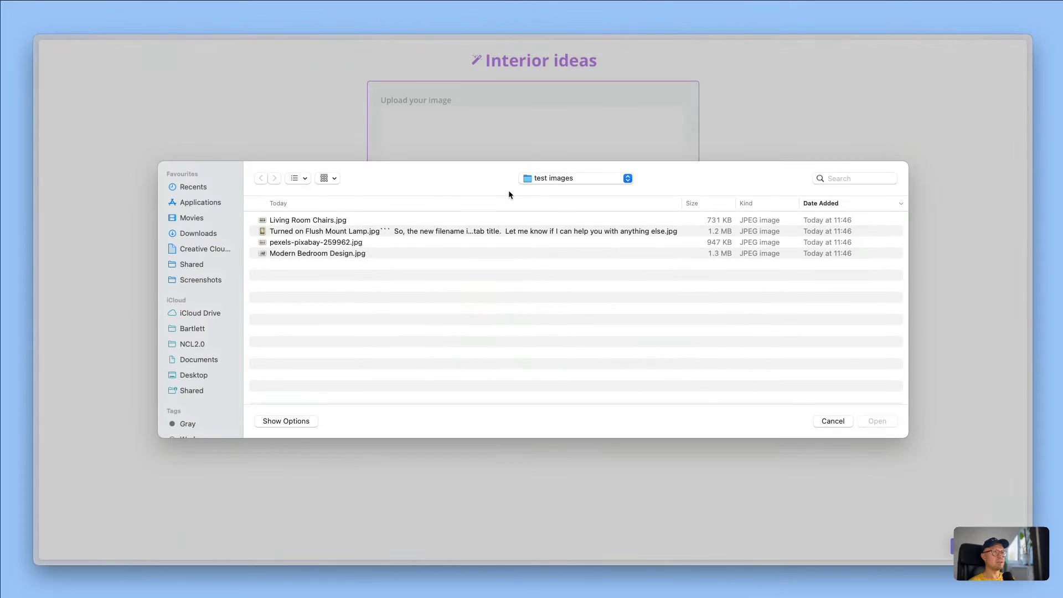
# Upload Living Room Chairs.jpg and get ideas for the question "How can I make this room more cosy?"
pyautogui.doubleClick(279, 220)
pyautogui.click(471, 314)
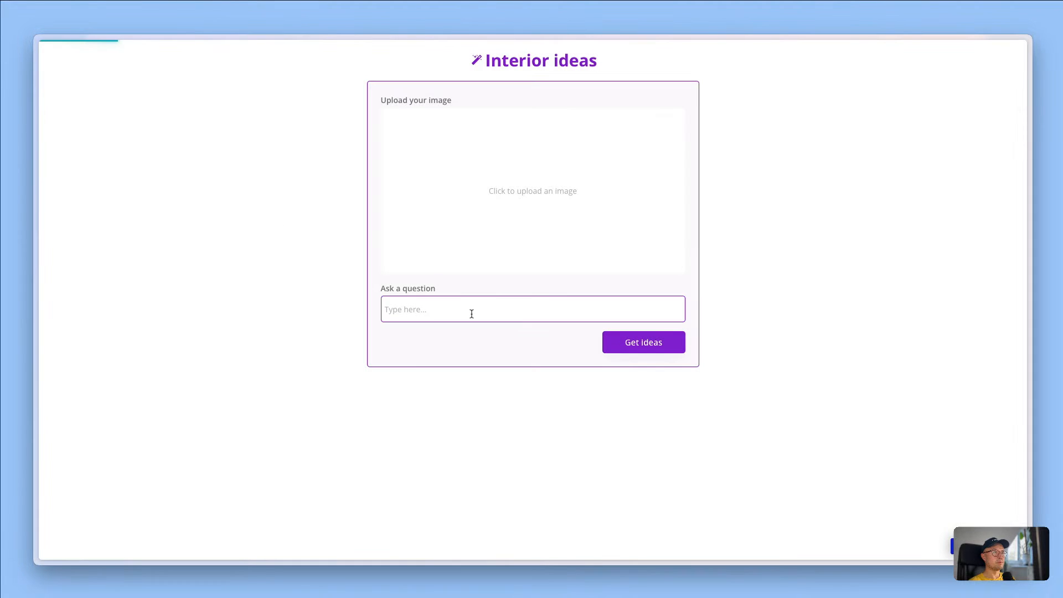
pyautogui.write('Ho')
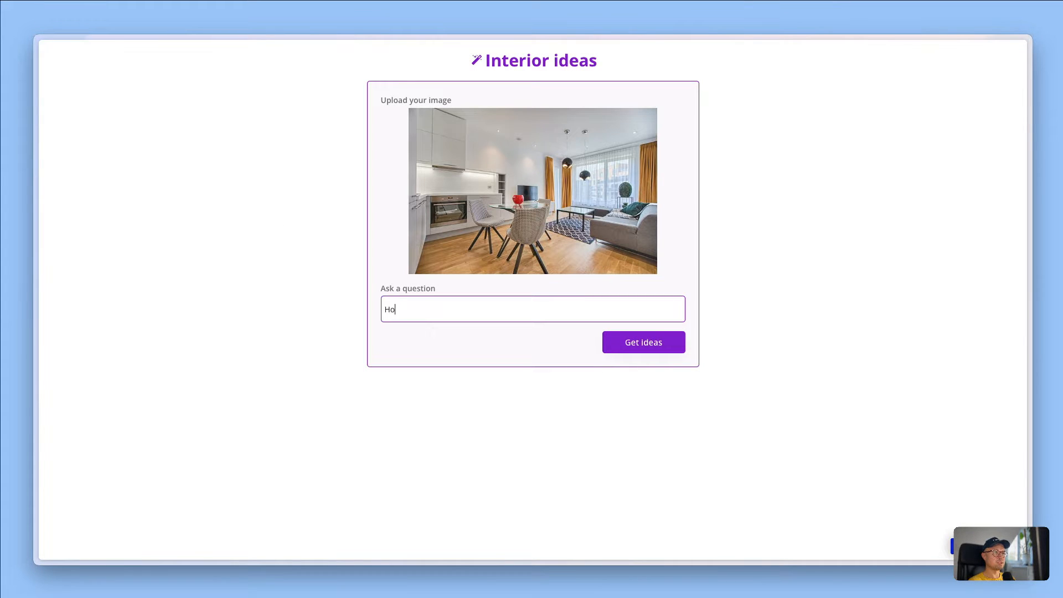
pyautogui.write('w can I make this room more cosy?')
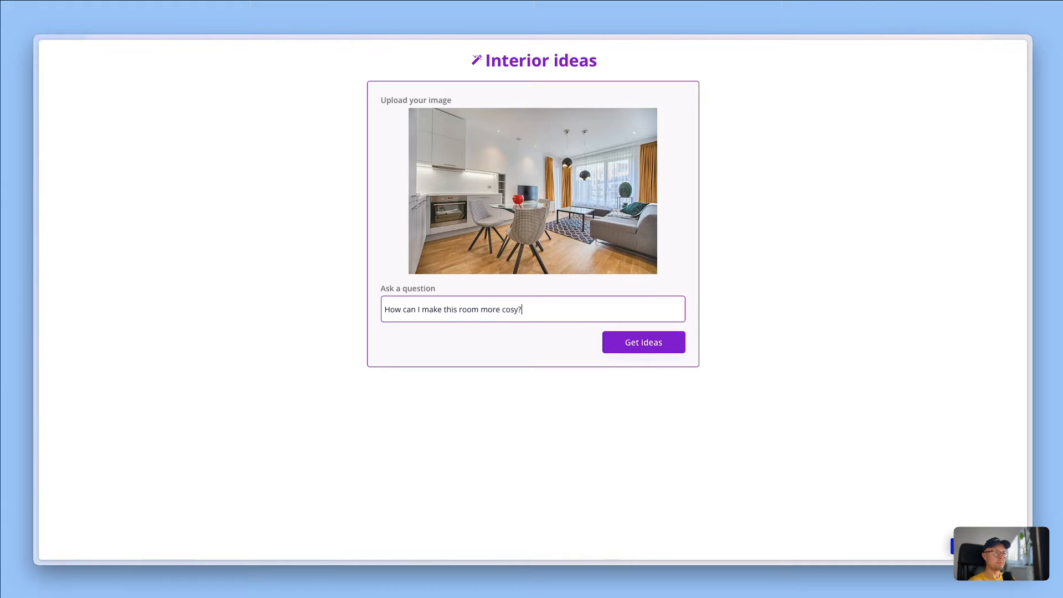
pyautogui.click(617, 348)
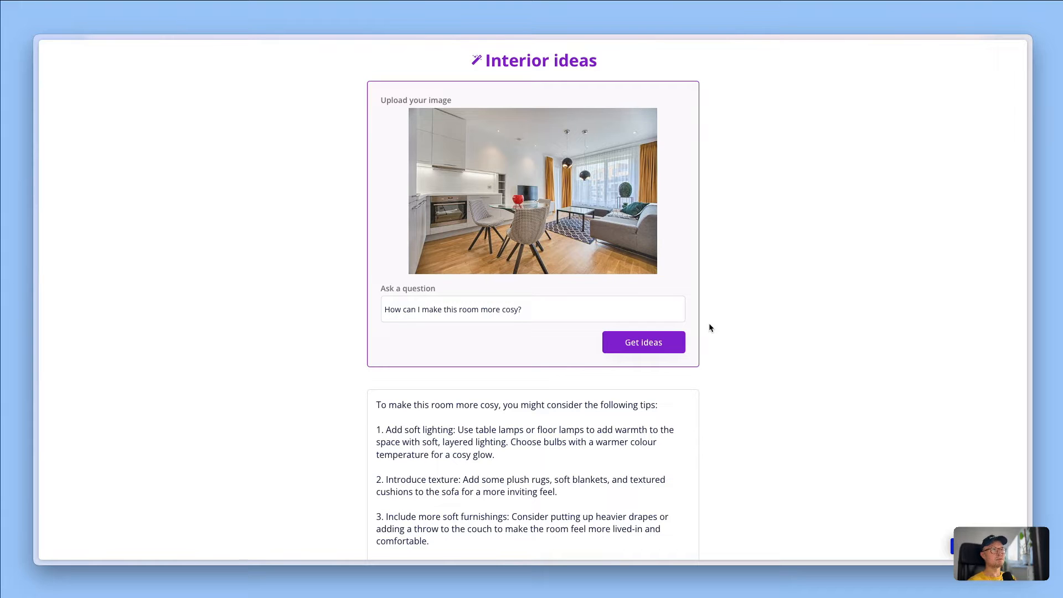
# Read through the tips generated below the form for making the room more cosy
pyautogui.scroll(-1, 710, 328)
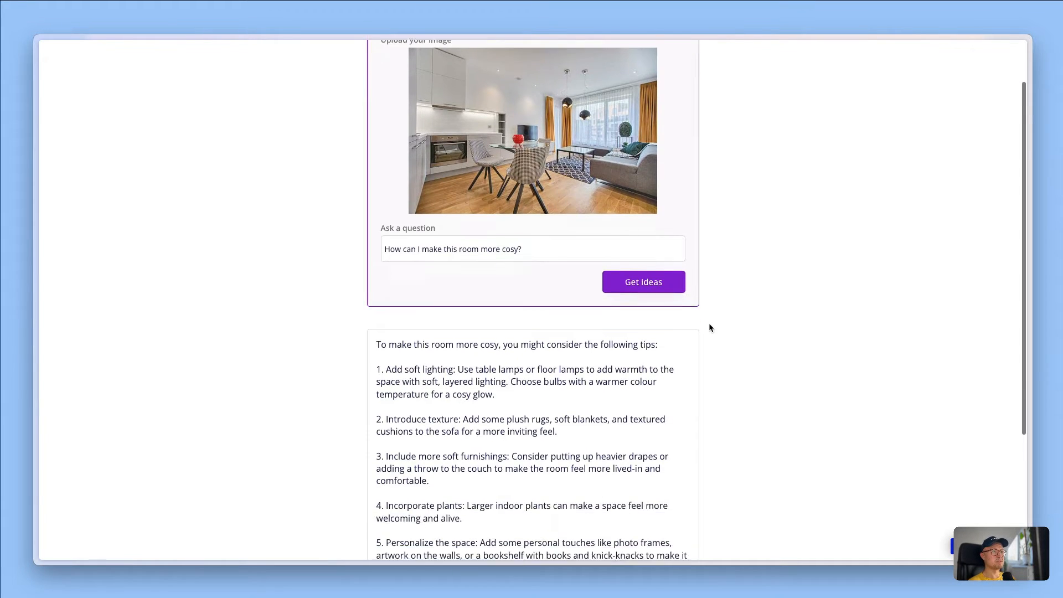
pyautogui.click(440, 215)
pyautogui.scroll(-1, 490, 223)
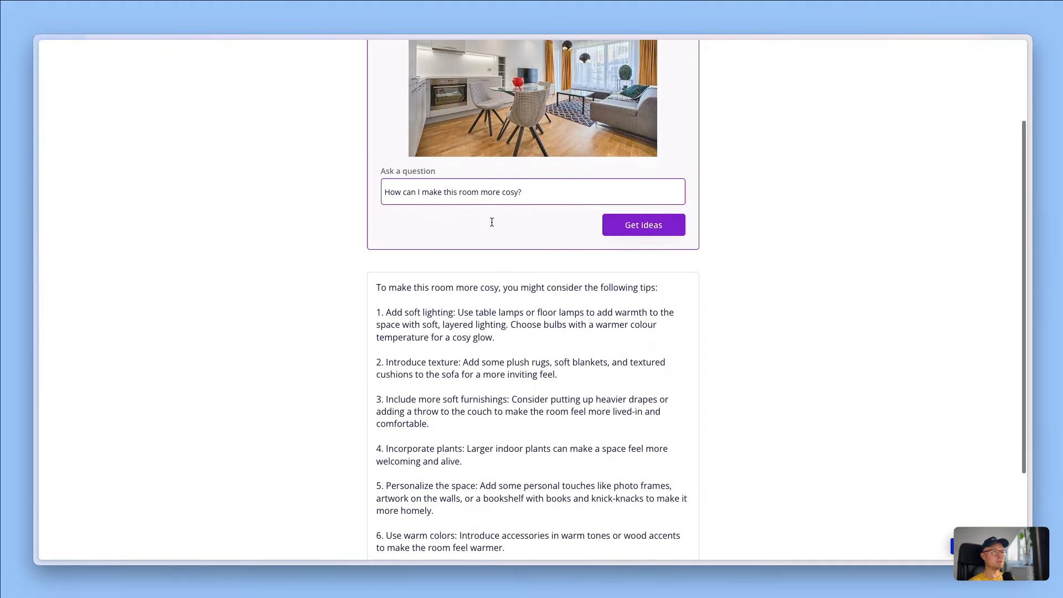
pyautogui.click(492, 222)
pyautogui.scroll(-2, 486, 308)
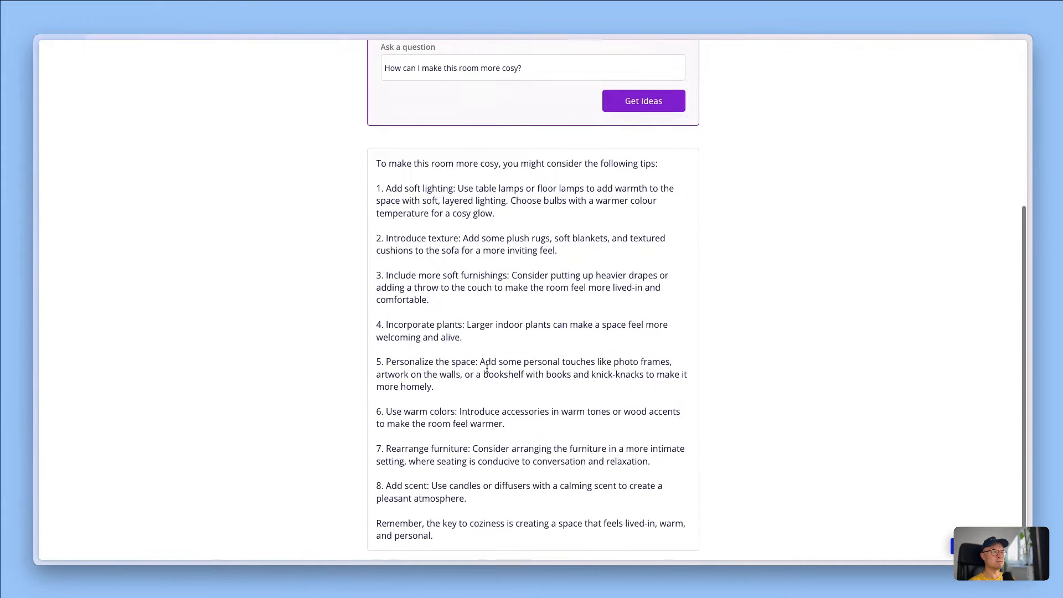
pyautogui.scroll(4, 486, 368)
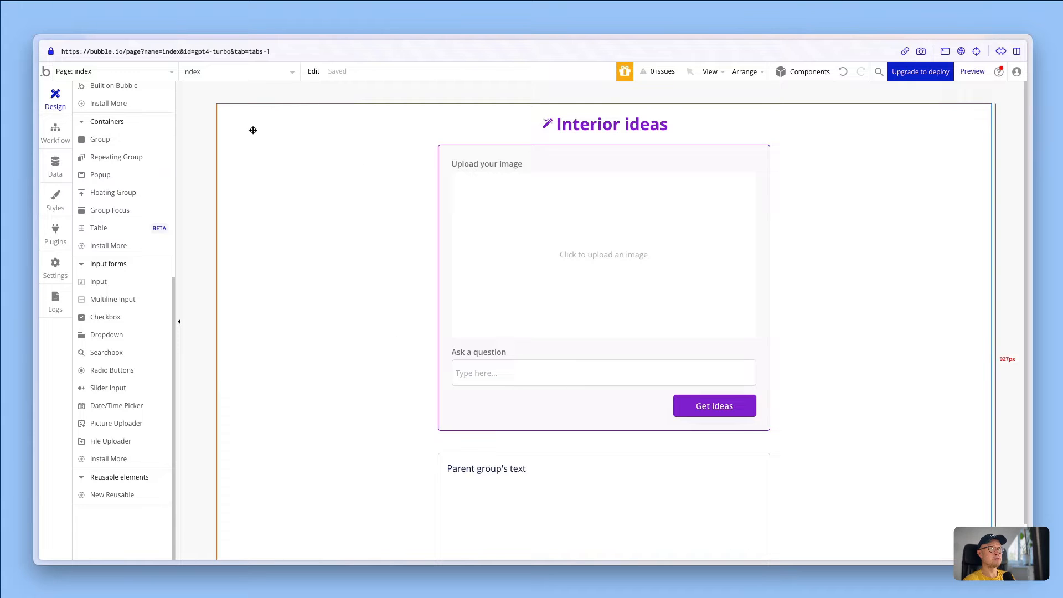
# Examine the form's group, picture uploader, question input and Get ideas button on the index page in the Bubble editor
pyautogui.click(449, 150)
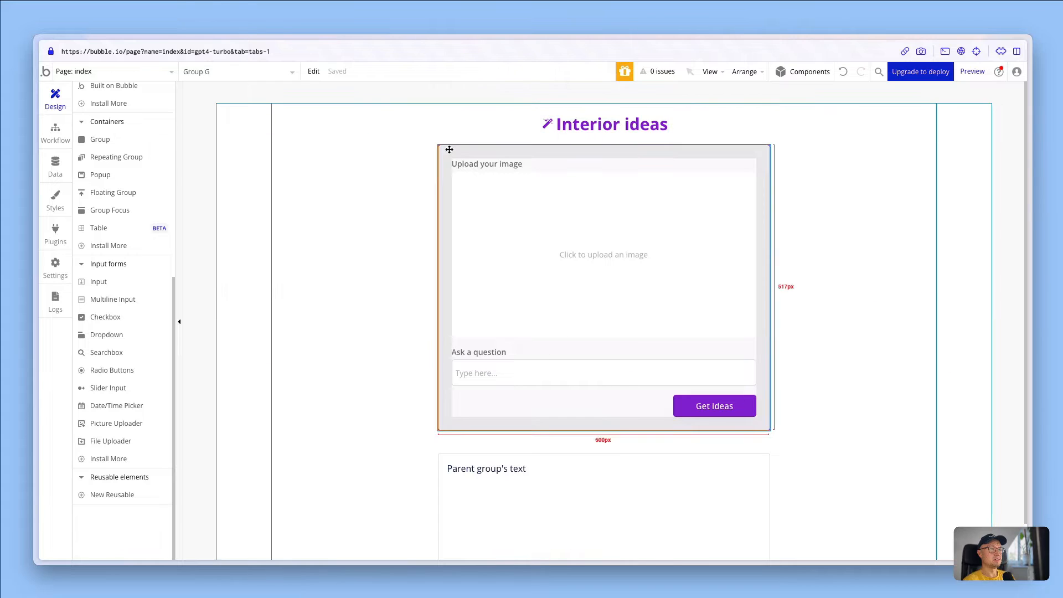
pyautogui.click(529, 216)
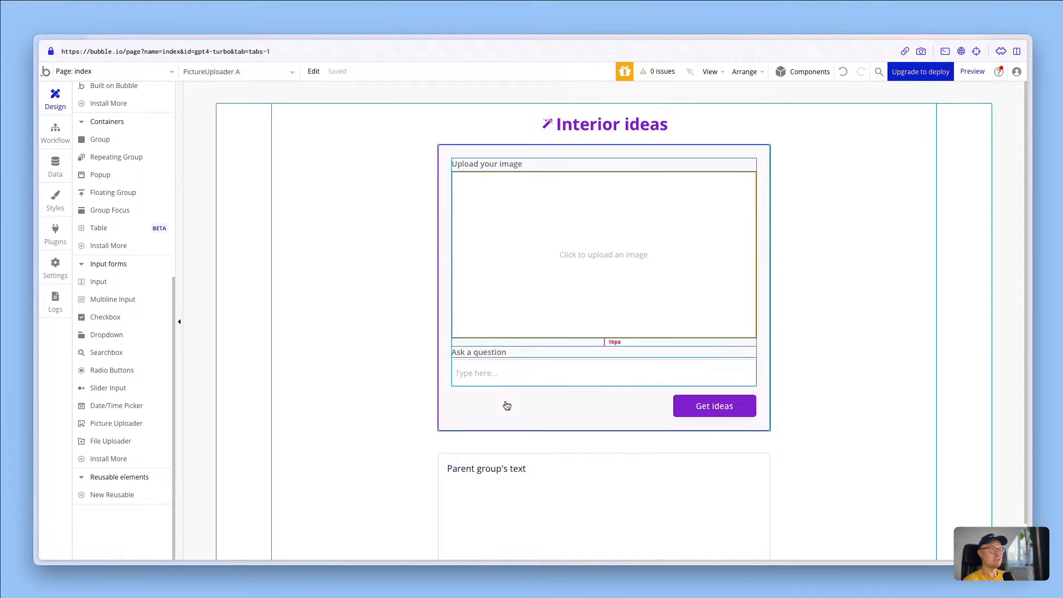
pyautogui.click(528, 367)
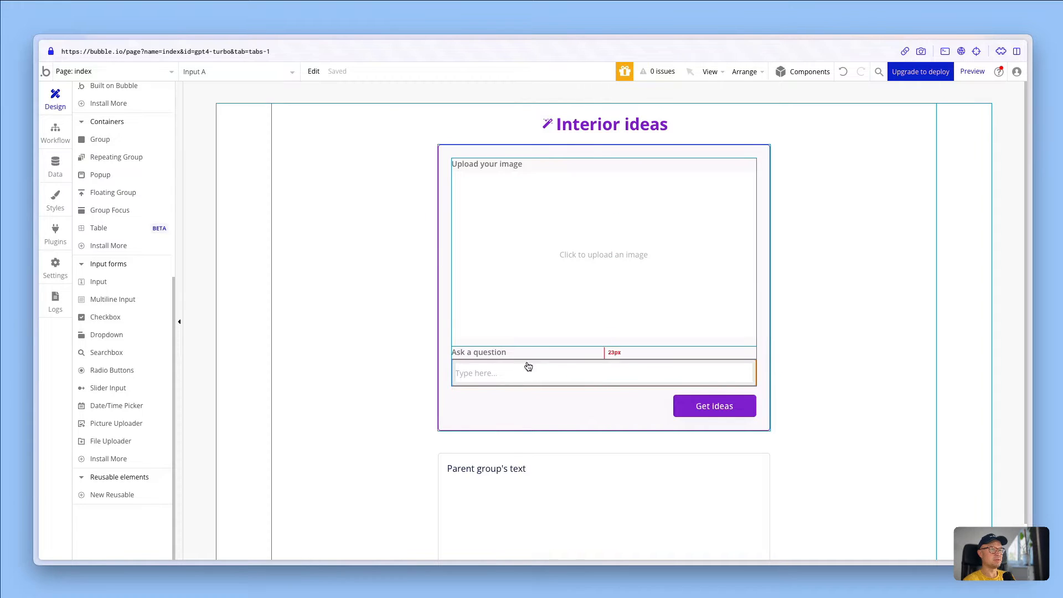
pyautogui.click(705, 405)
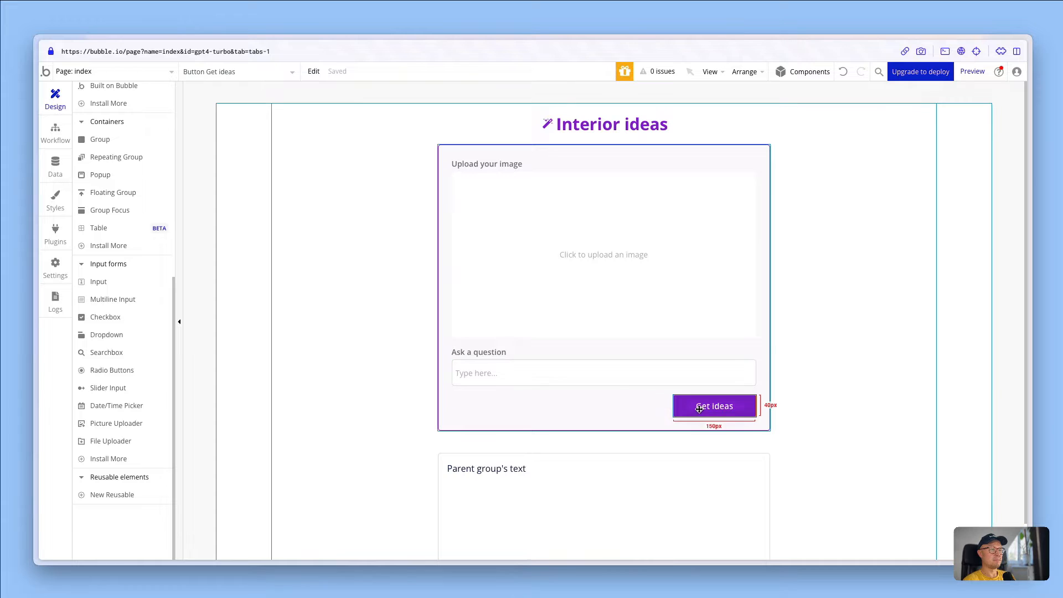
pyautogui.scroll(-1, 613, 266)
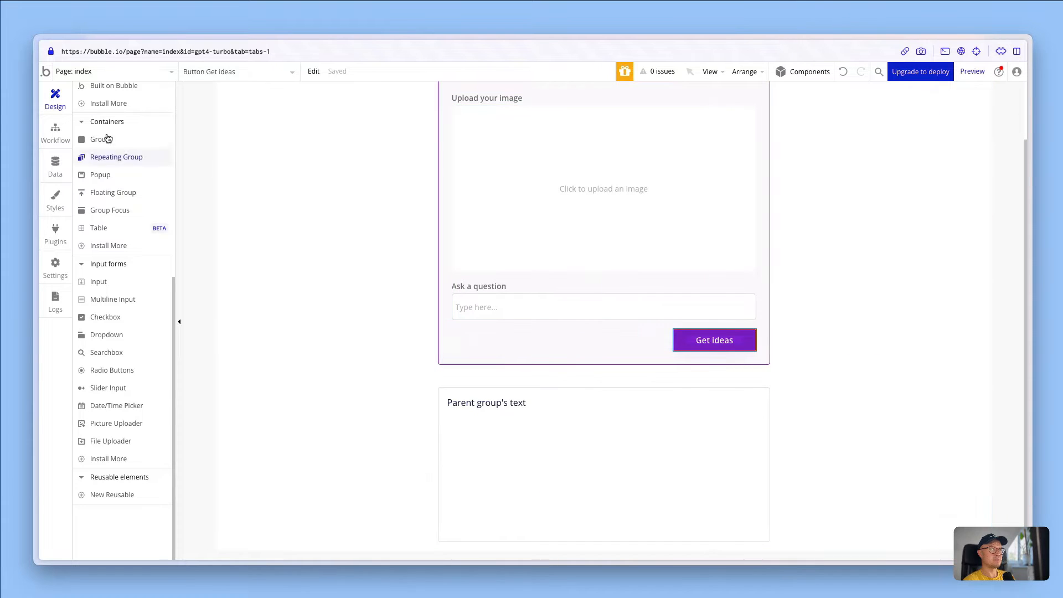
pyautogui.click(55, 133)
pyautogui.click(56, 98)
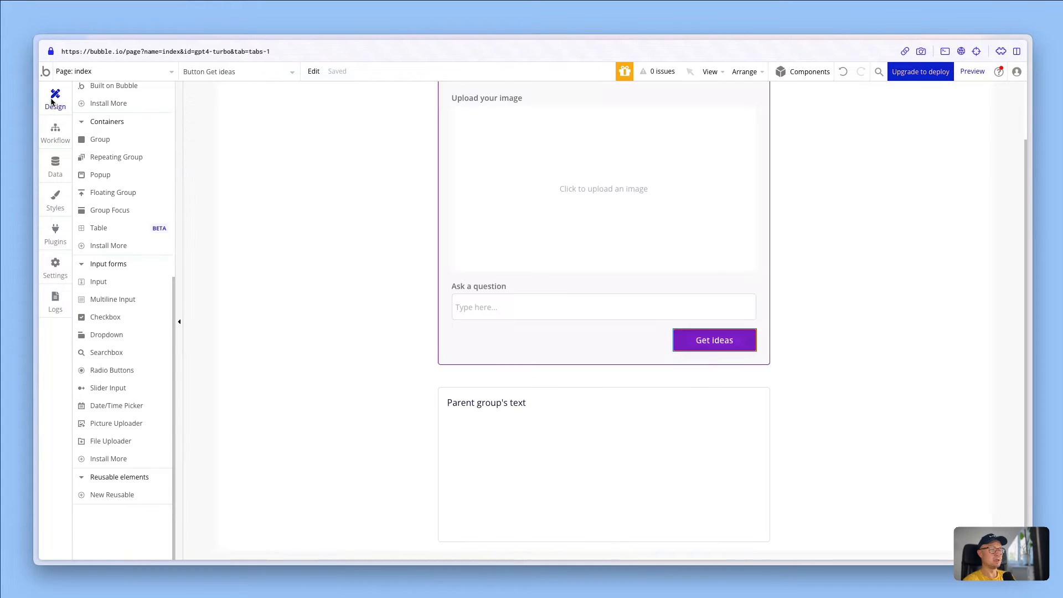
# Select text as the type of content for the result group below the form
pyautogui.click(501, 394)
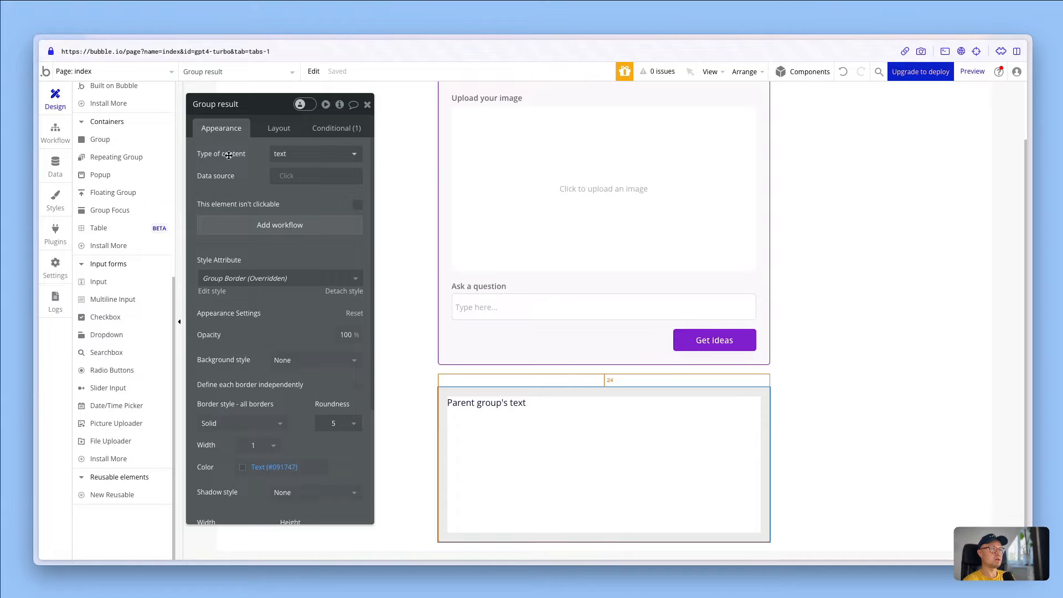
pyautogui.click(308, 155)
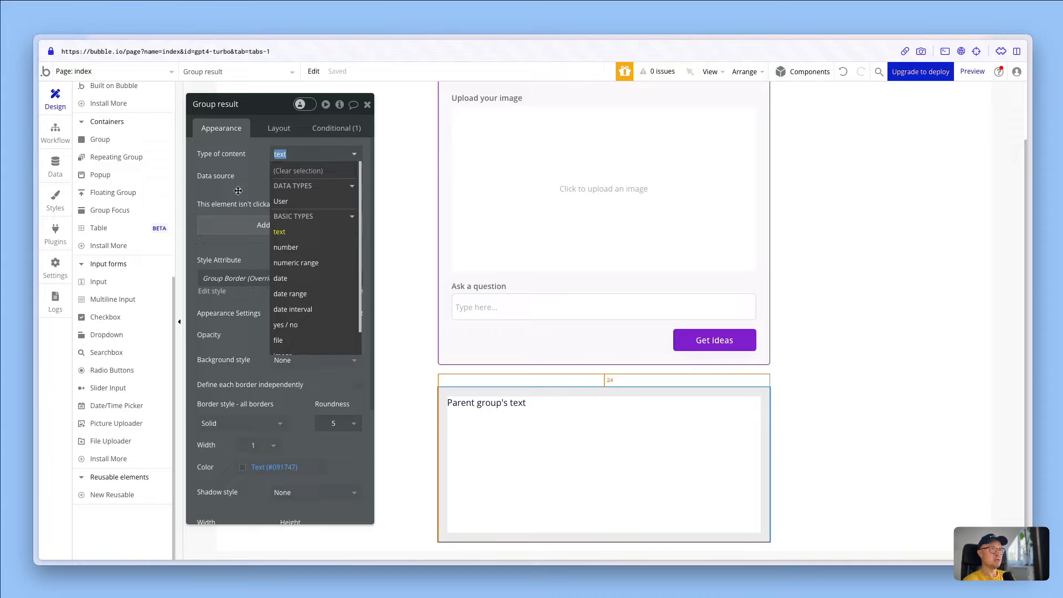
pyautogui.click(298, 232)
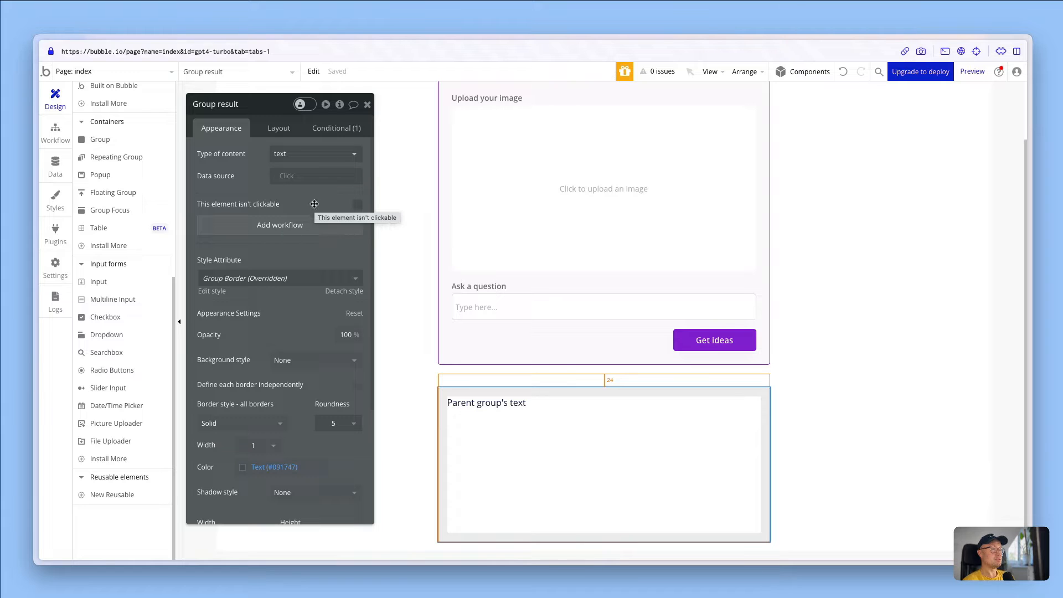
# Inspect the properties of the result group, its dynamic Parent group's text element and the Get ideas button
pyautogui.click(509, 410)
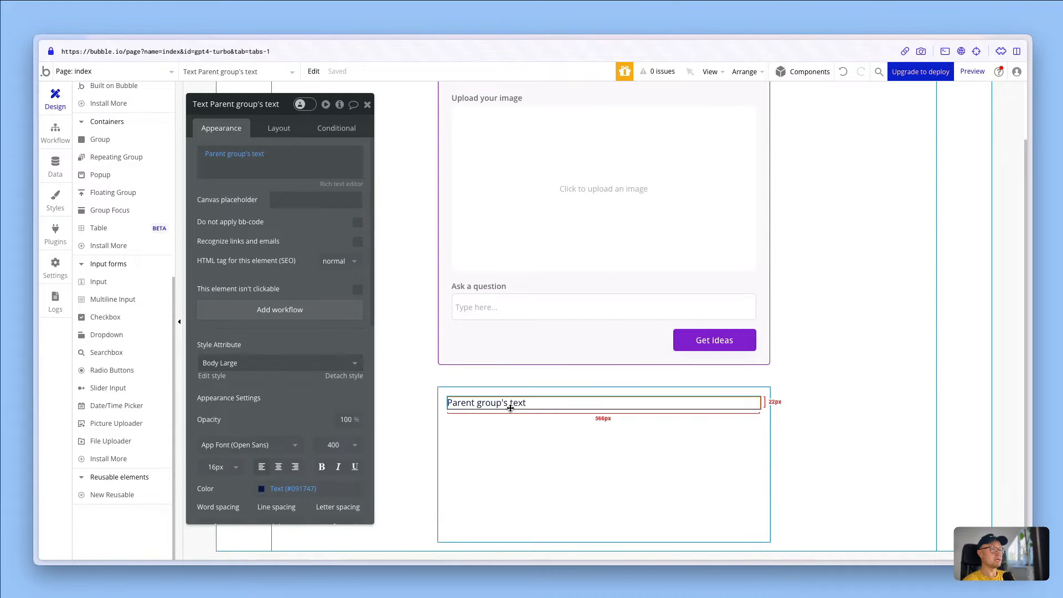
pyautogui.click(207, 159)
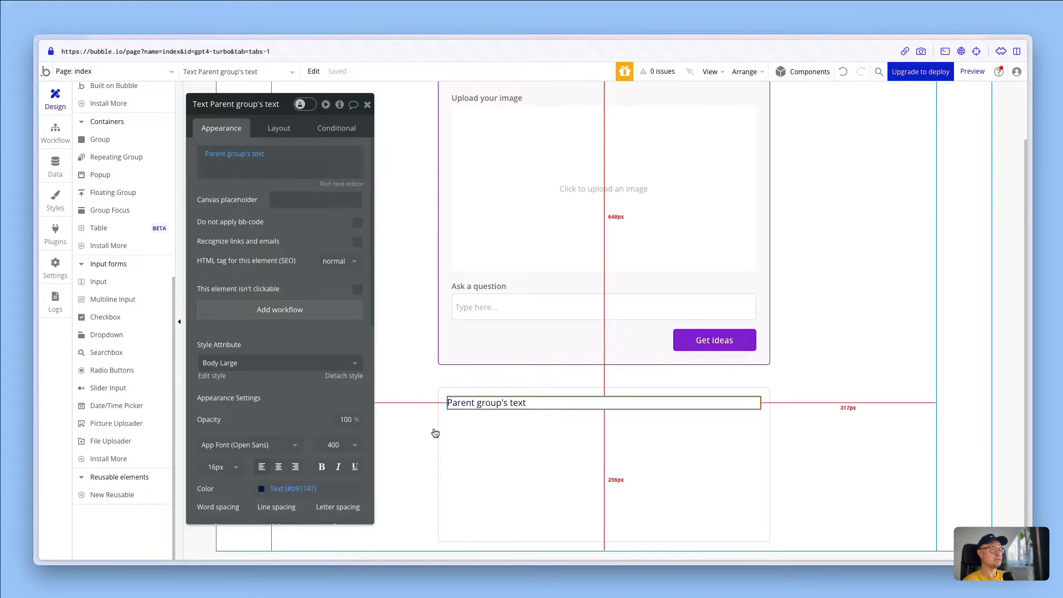
pyautogui.click(447, 441)
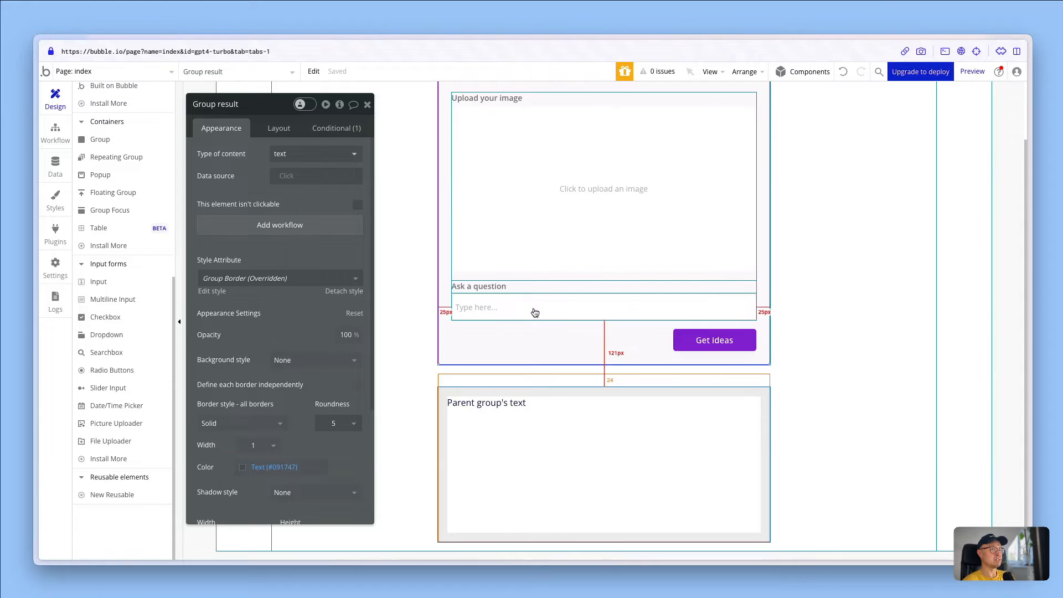
pyautogui.click(714, 348)
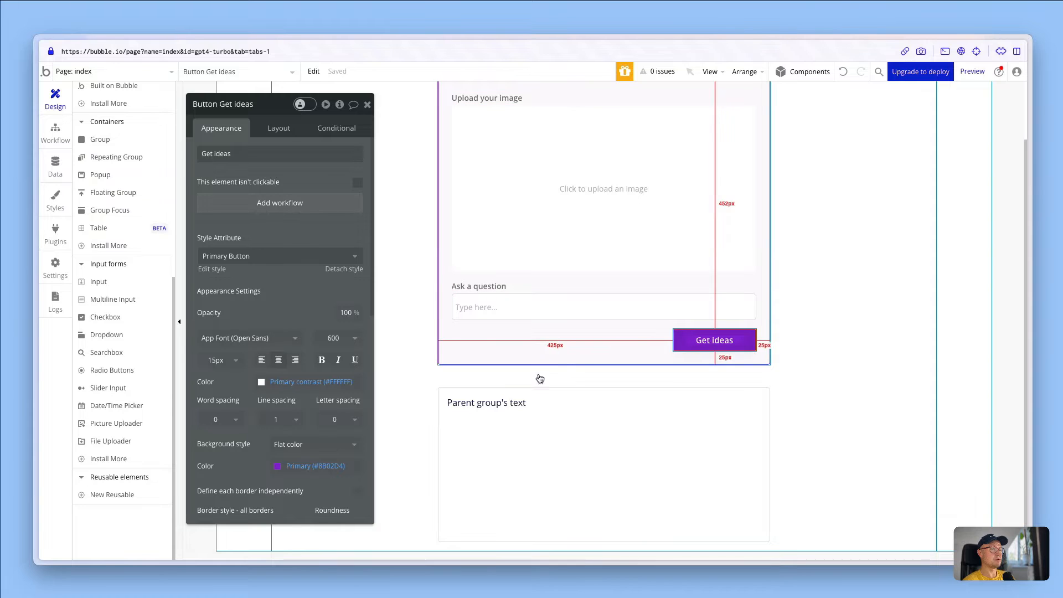
pyautogui.click(503, 396)
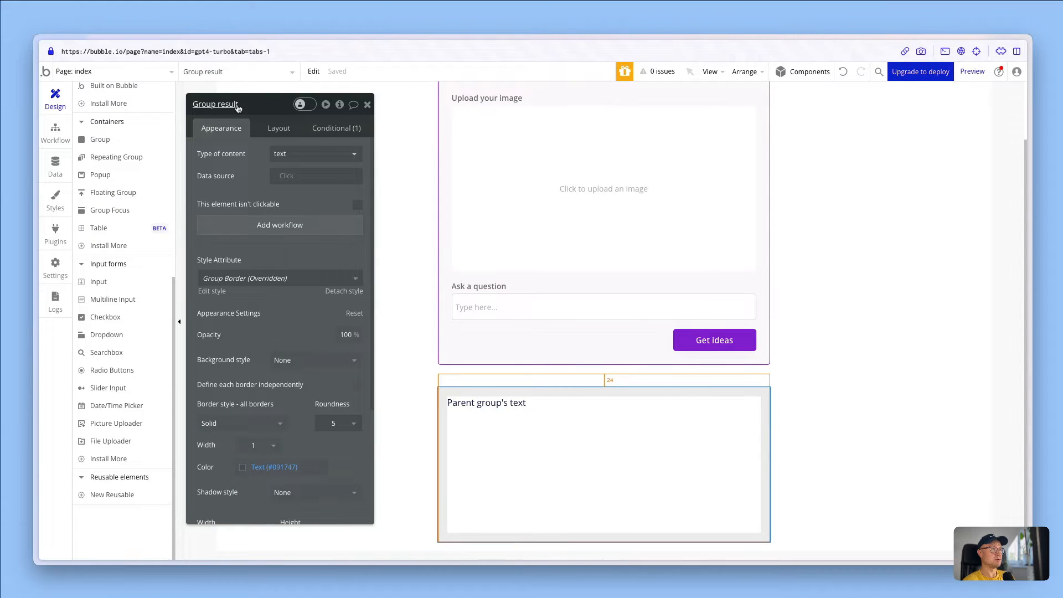
pyautogui.click(502, 403)
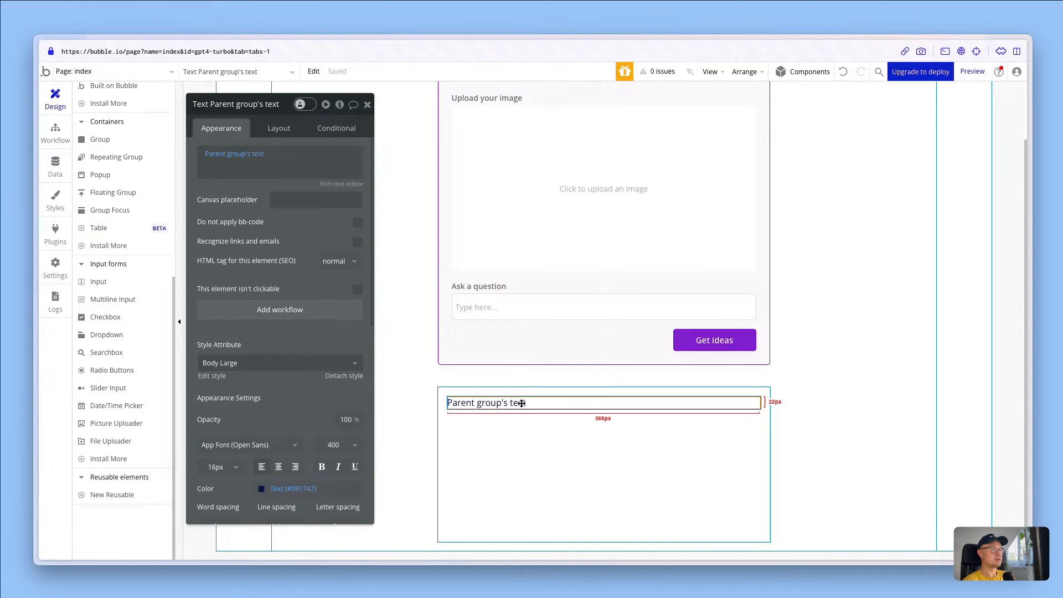
# Review the result group's visibility condition and page-load layout settings, and preview the index page
pyautogui.click(487, 475)
pyautogui.click(333, 128)
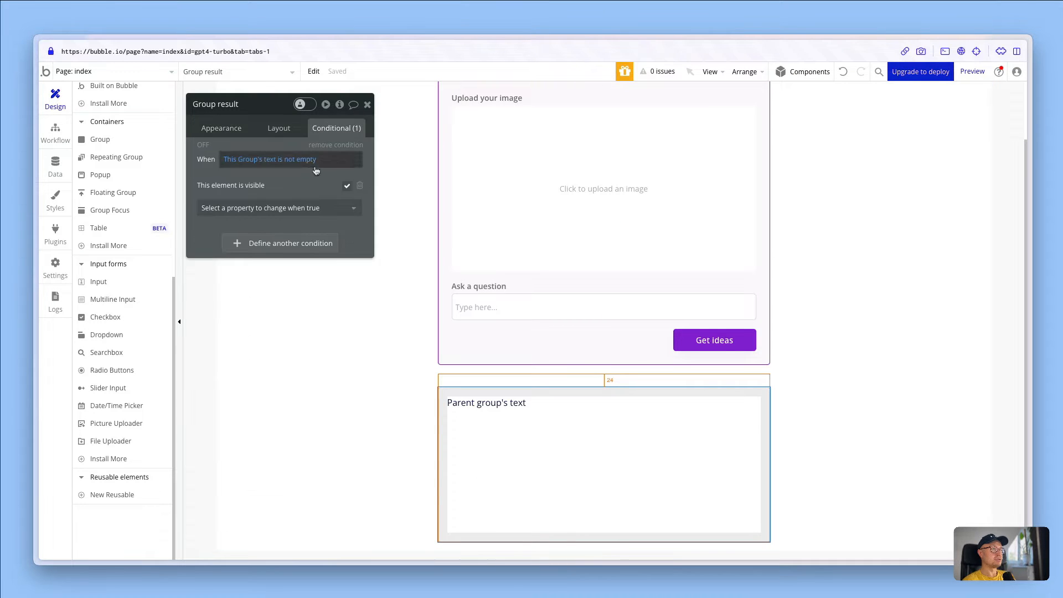
pyautogui.click(278, 128)
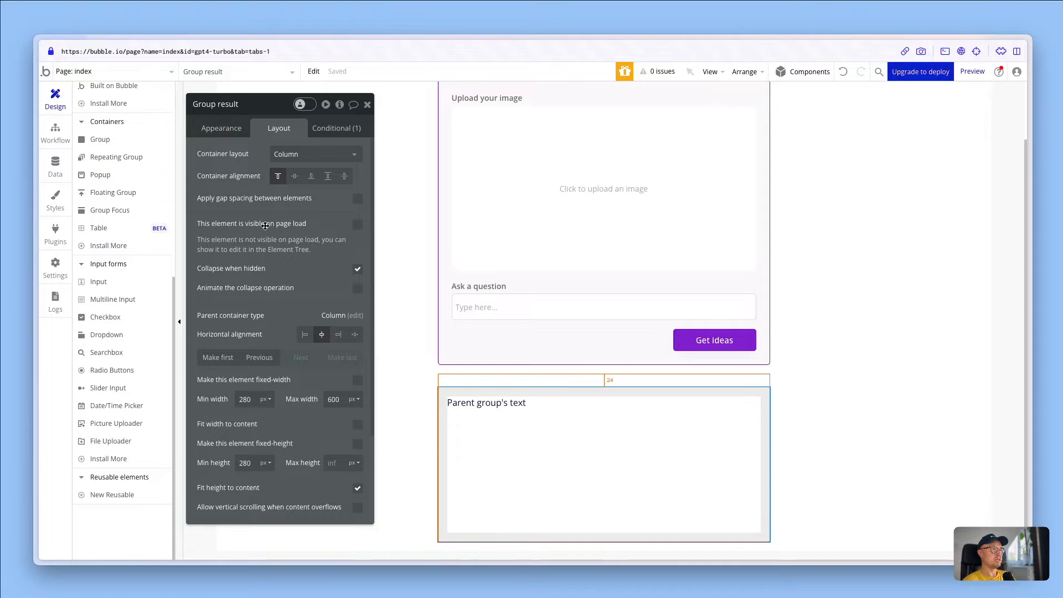
pyautogui.click(324, 130)
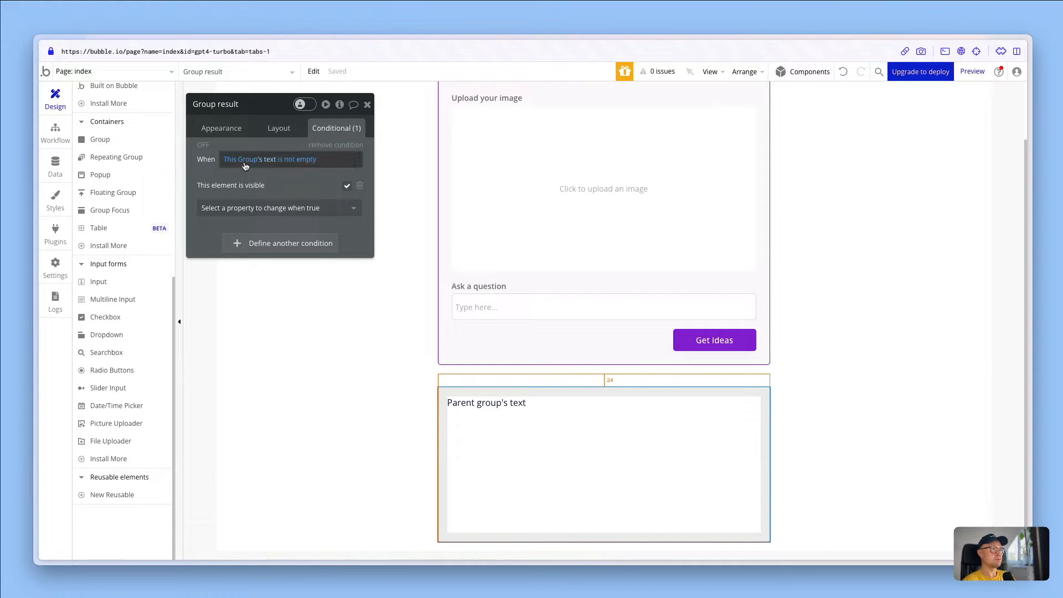
pyautogui.moveTo(244, 161)
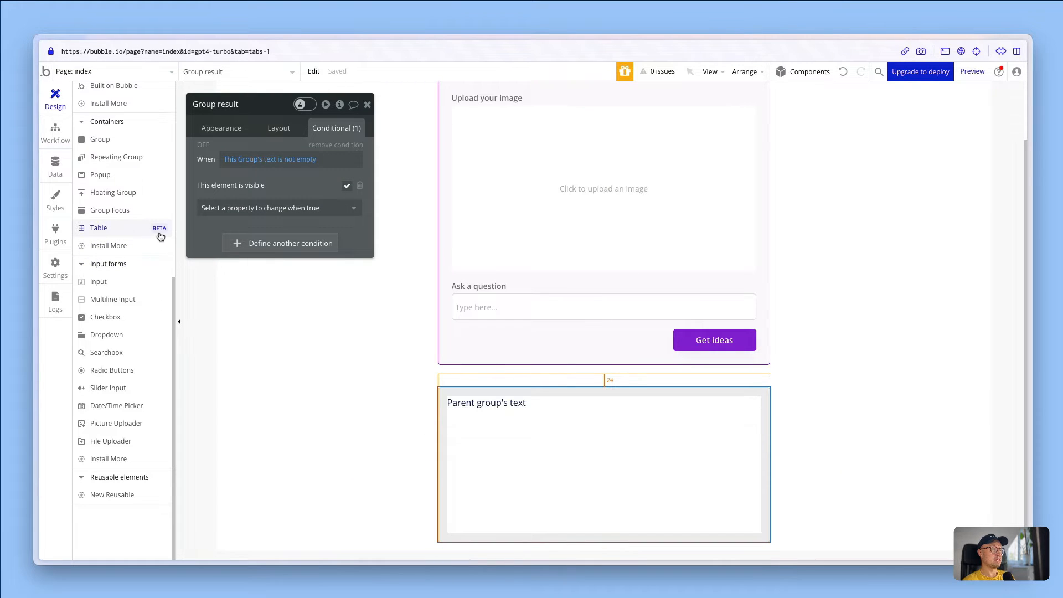
pyautogui.click(971, 73)
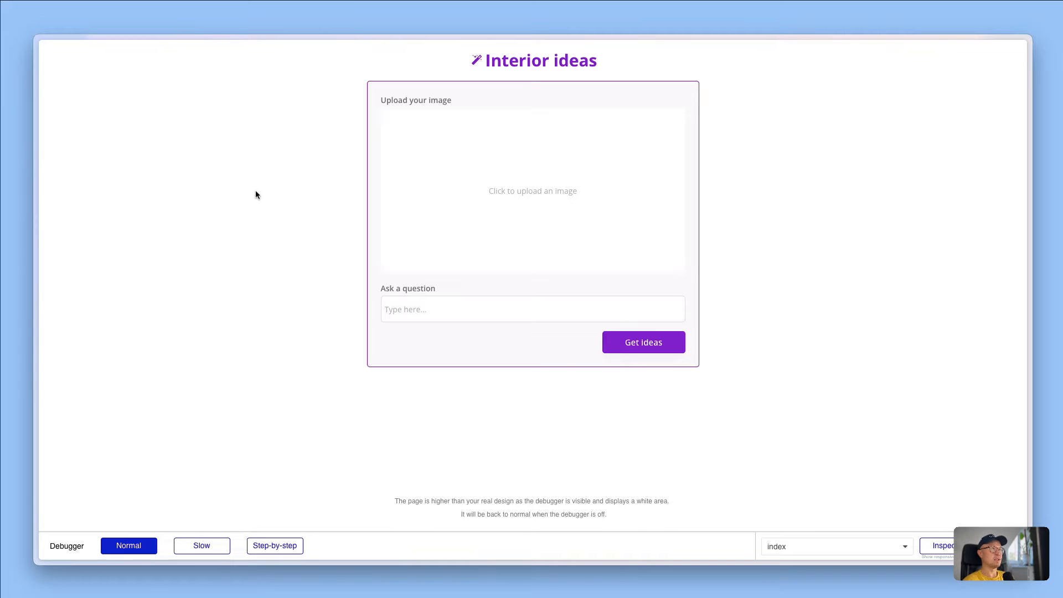
# Switch to the OpenAI API overview page and reveal its full web address
pyautogui.press('super+s')
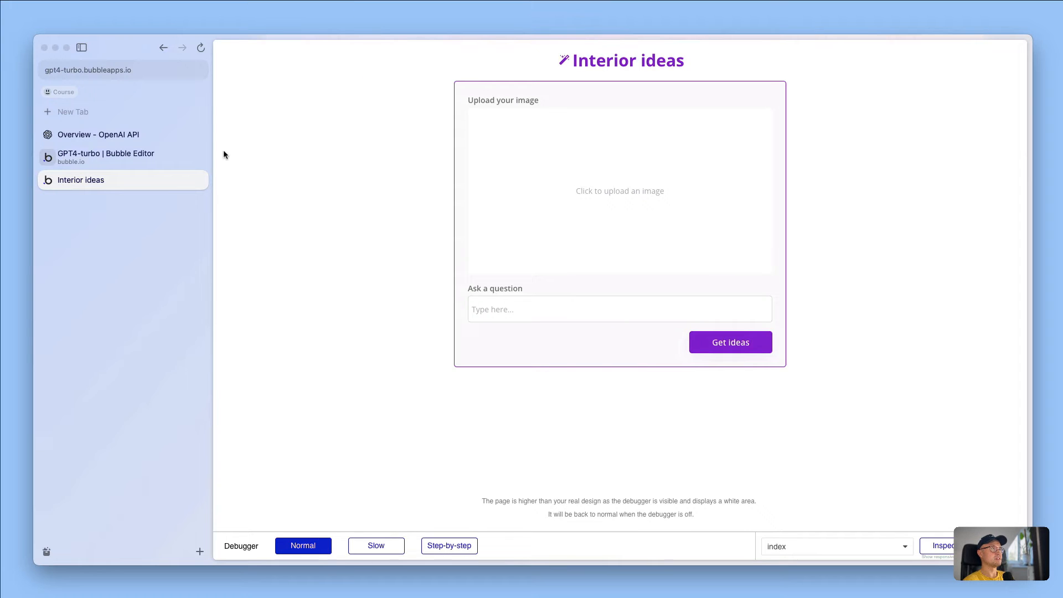
pyautogui.click(121, 136)
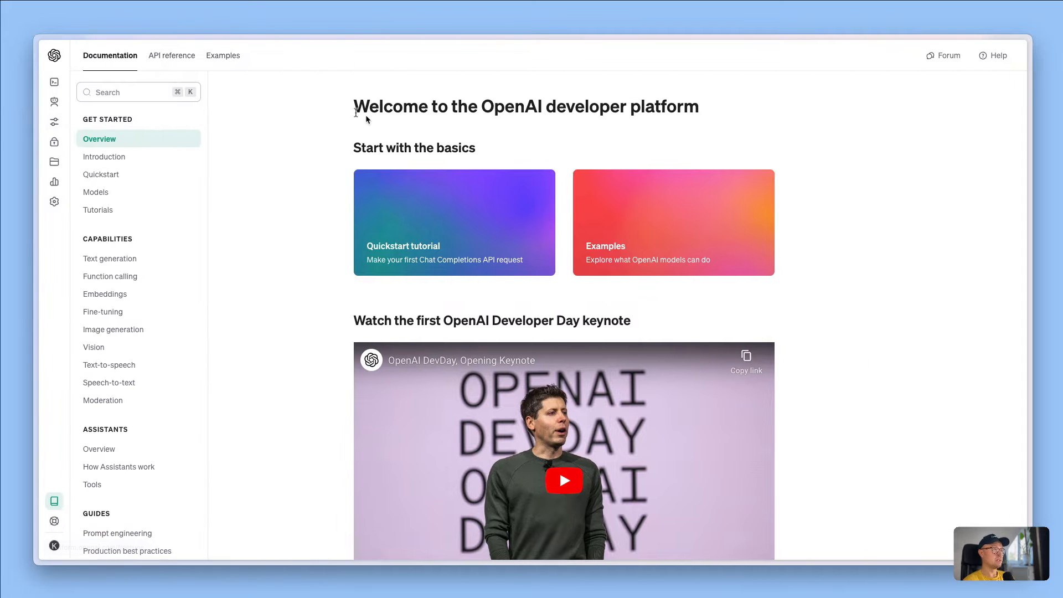
pyautogui.press('super+s')
pyautogui.press('super+s')
pyautogui.click(92, 75)
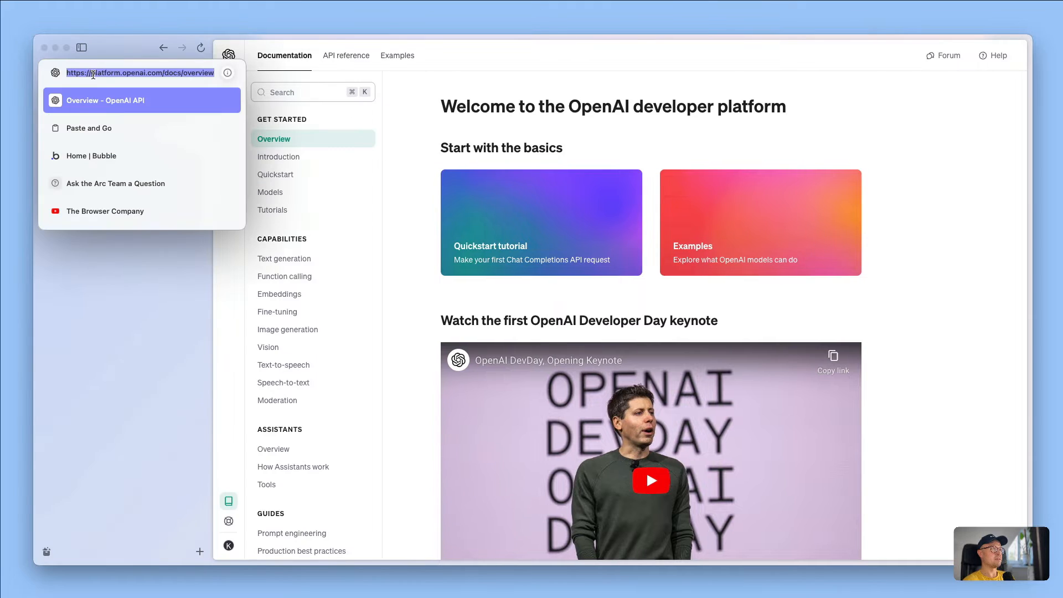
pyautogui.press('super+s')
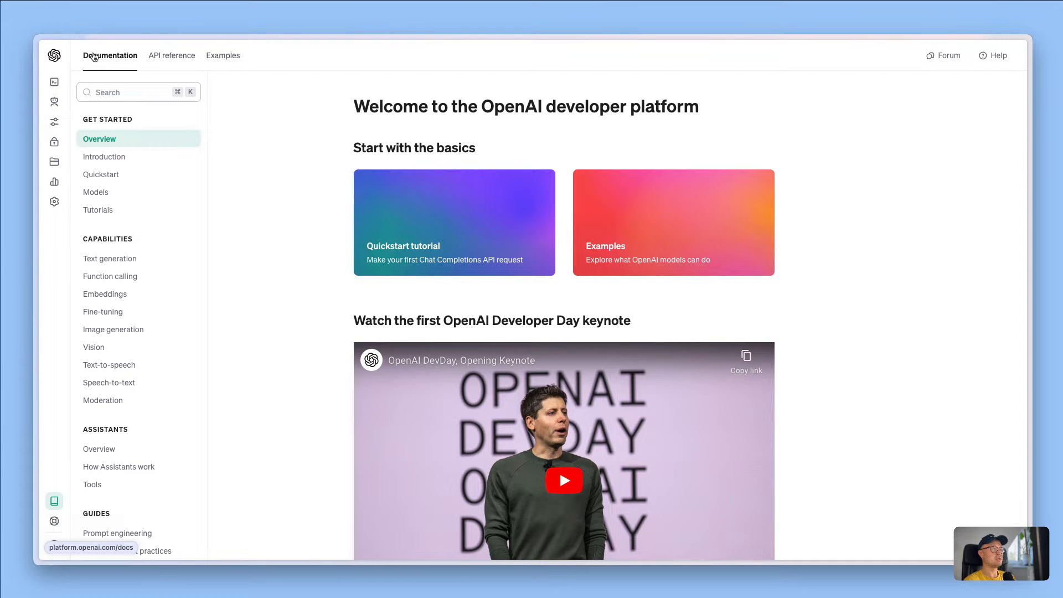
# Look over the OpenAI documentation overview and the API reference, and return to the documentation
pyautogui.scroll(-1, 284, 202)
pyautogui.scroll(-1, 284, 202)
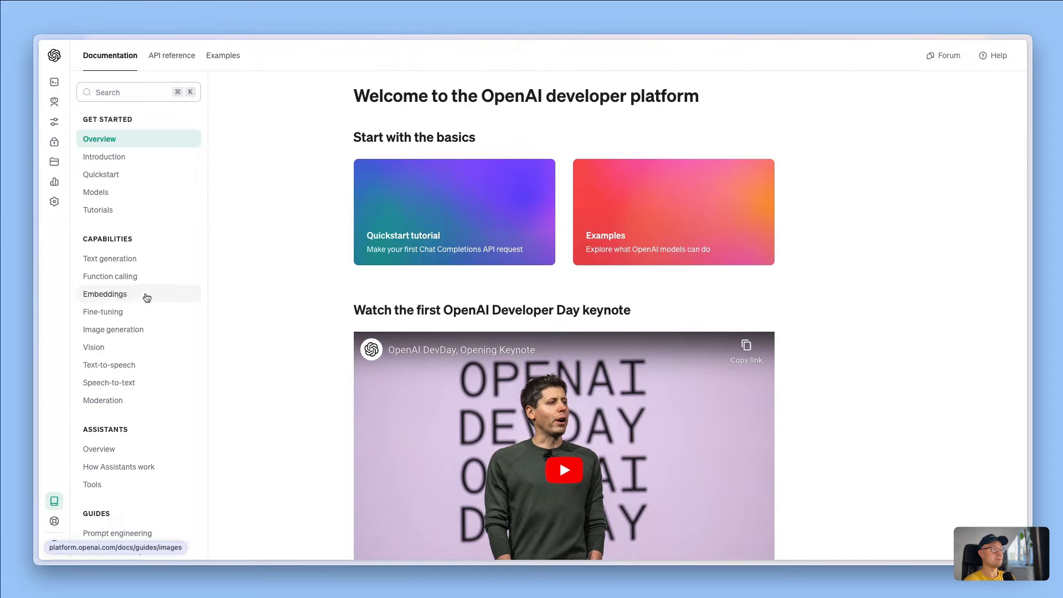
pyautogui.click(176, 54)
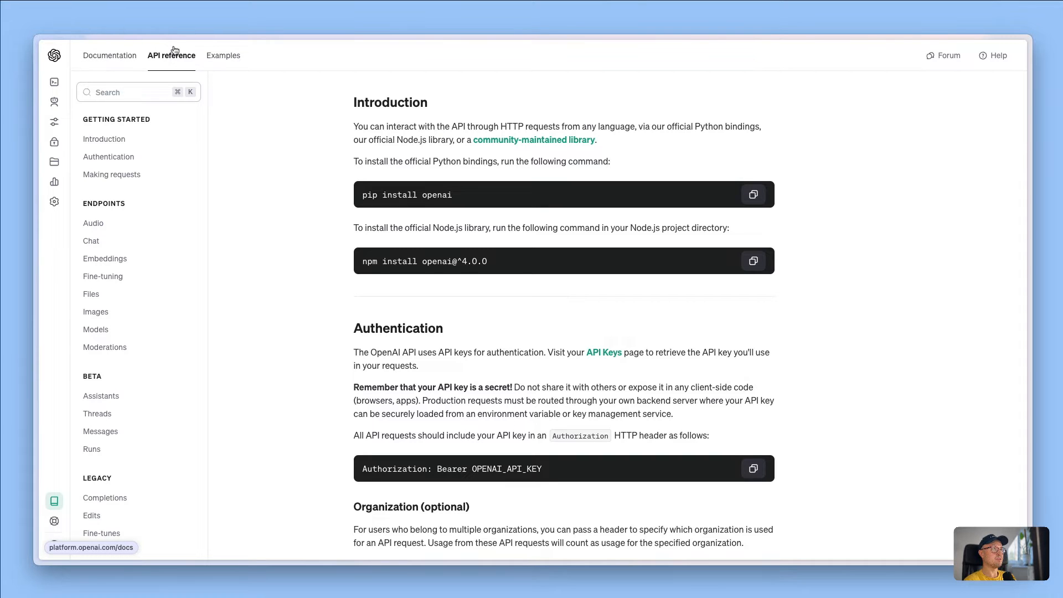
pyautogui.click(123, 60)
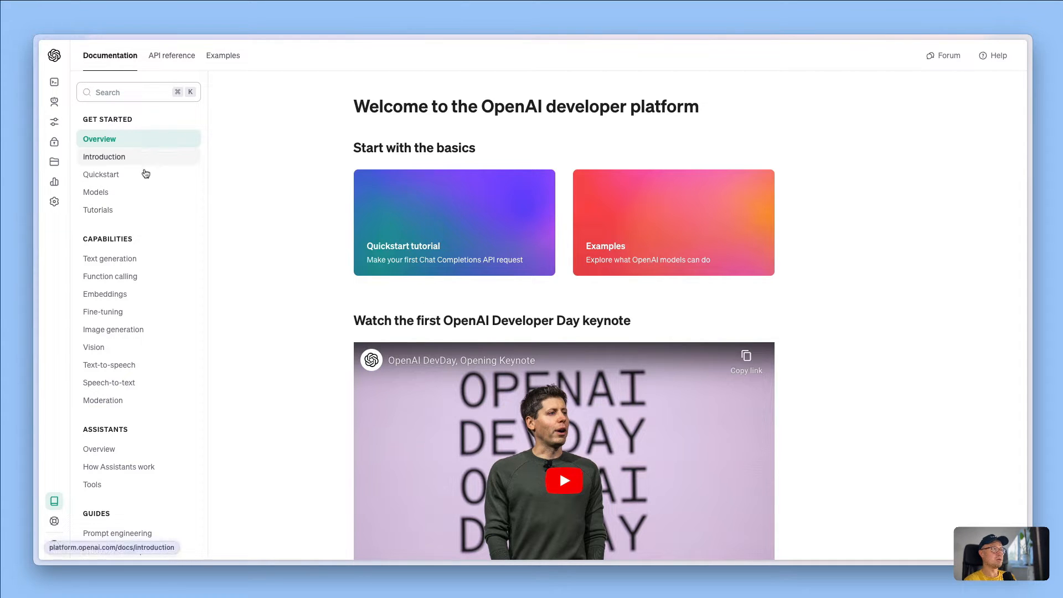
# Examine the GPT-4 and GPT-4 Turbo section of the Models documentation
pyautogui.click(109, 196)
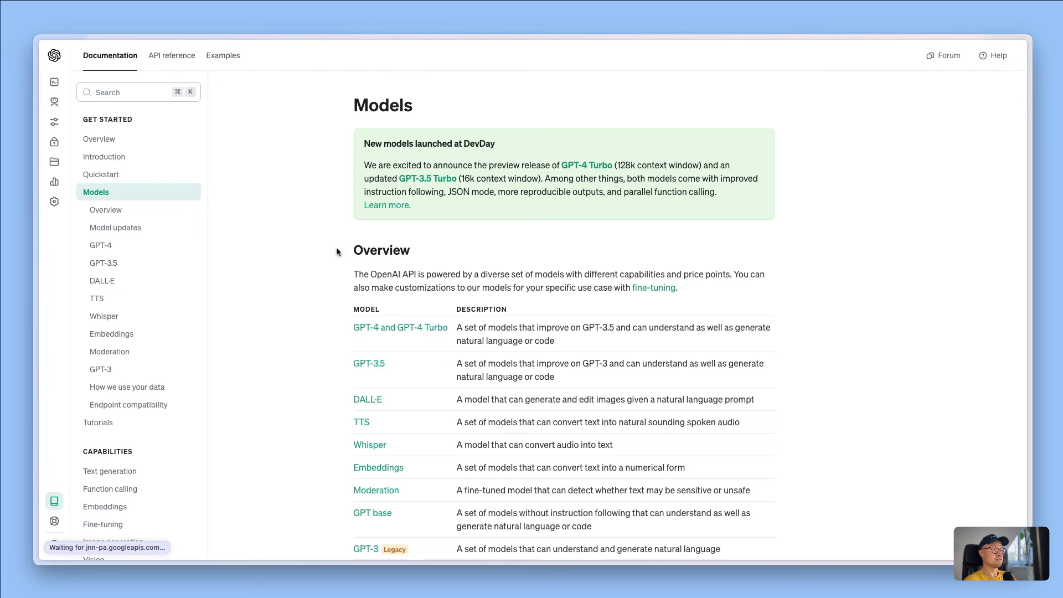
pyautogui.scroll(-1, 344, 250)
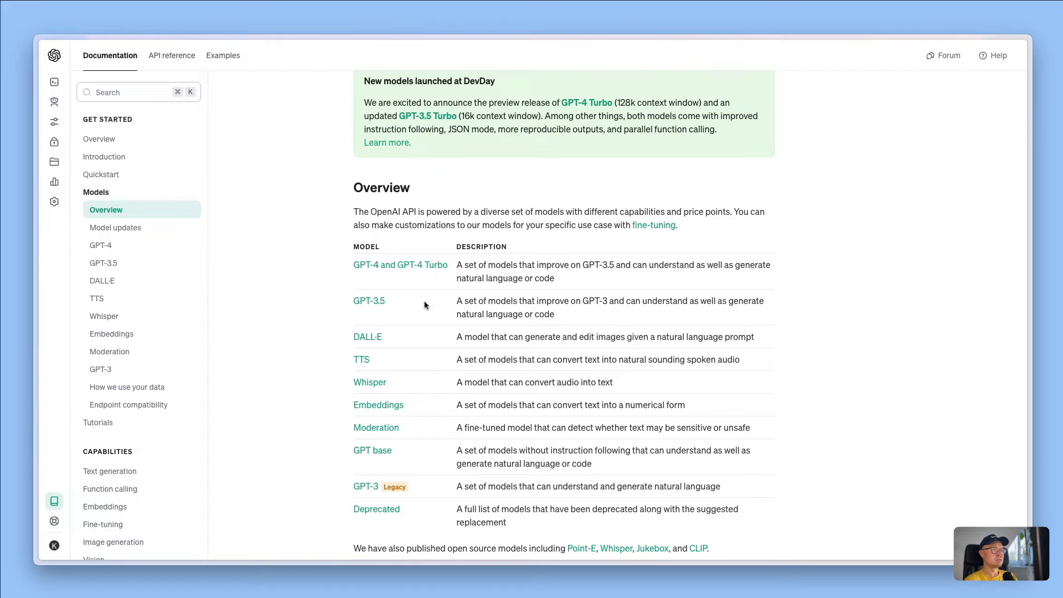
pyautogui.click(410, 269)
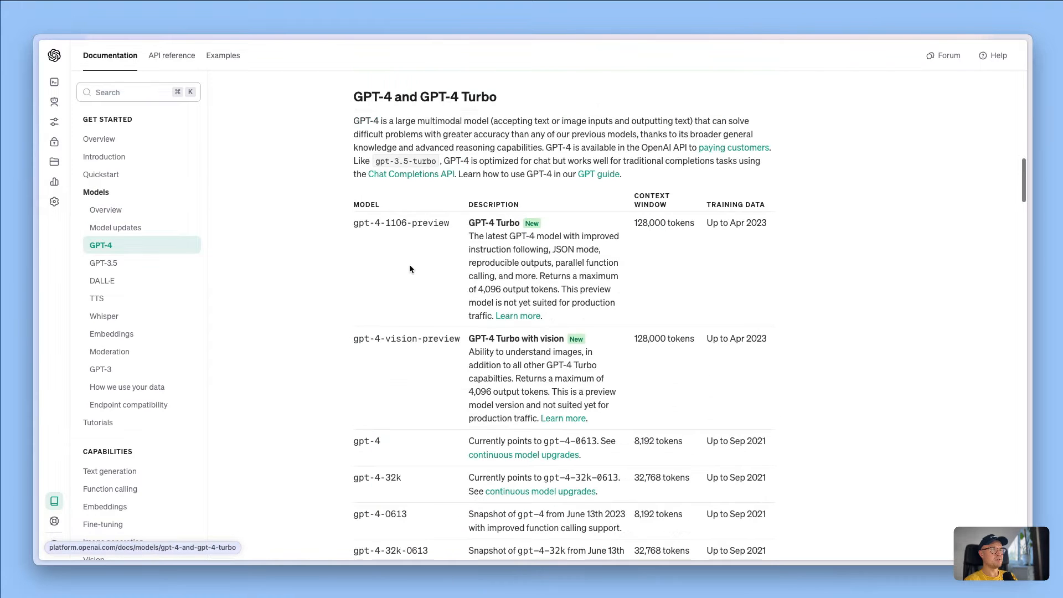
pyautogui.scroll(-1, 410, 270)
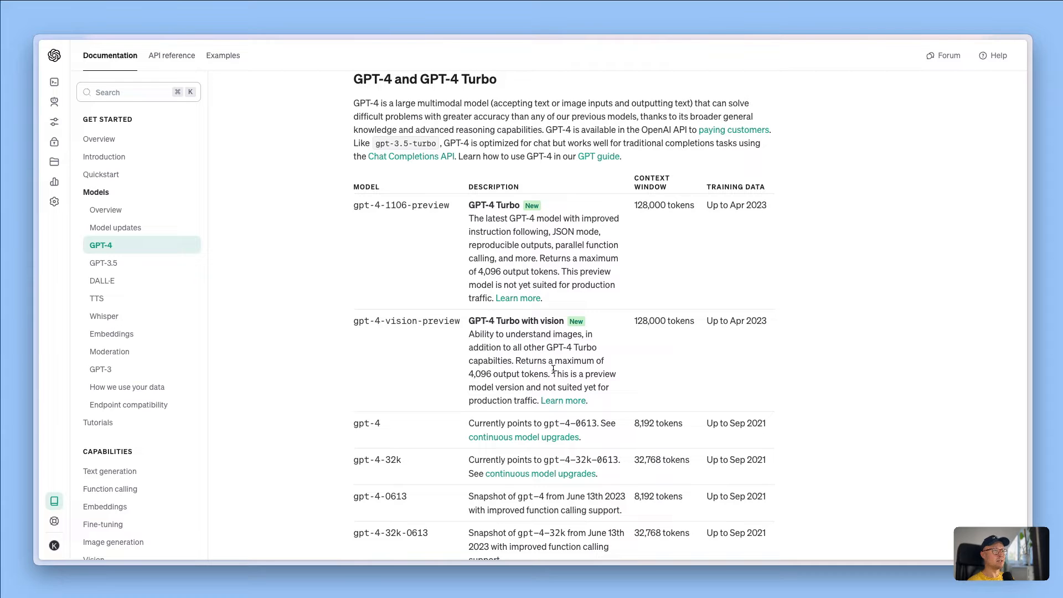
# Read the announcement linked from GPT-4 Turbo with vision, and examine the Authentication section of the API reference
pyautogui.click(561, 400)
pyautogui.scroll(-10, 455, 313)
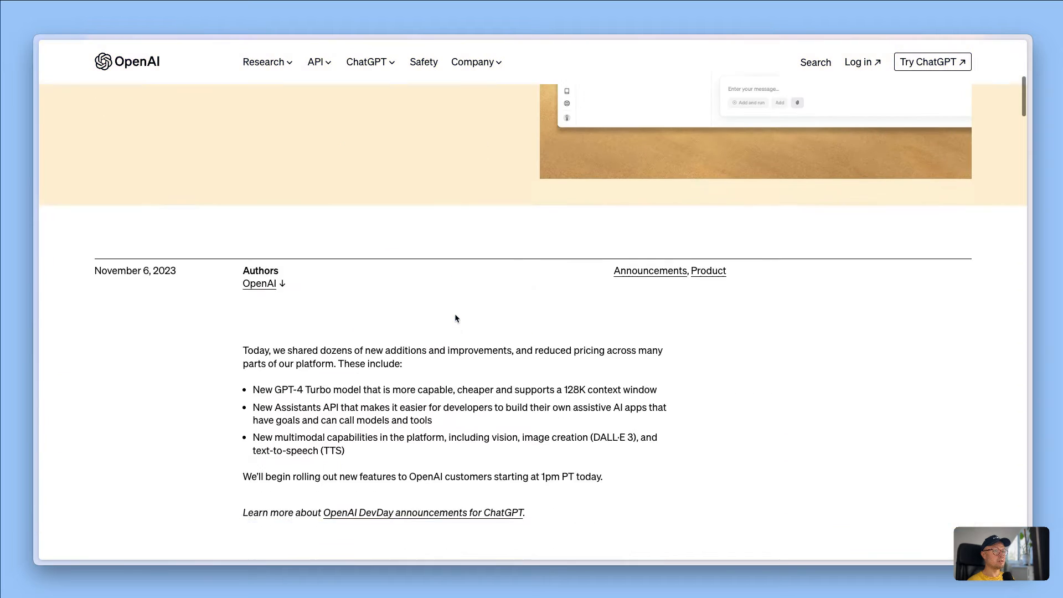
pyautogui.scroll(-1, 455, 317)
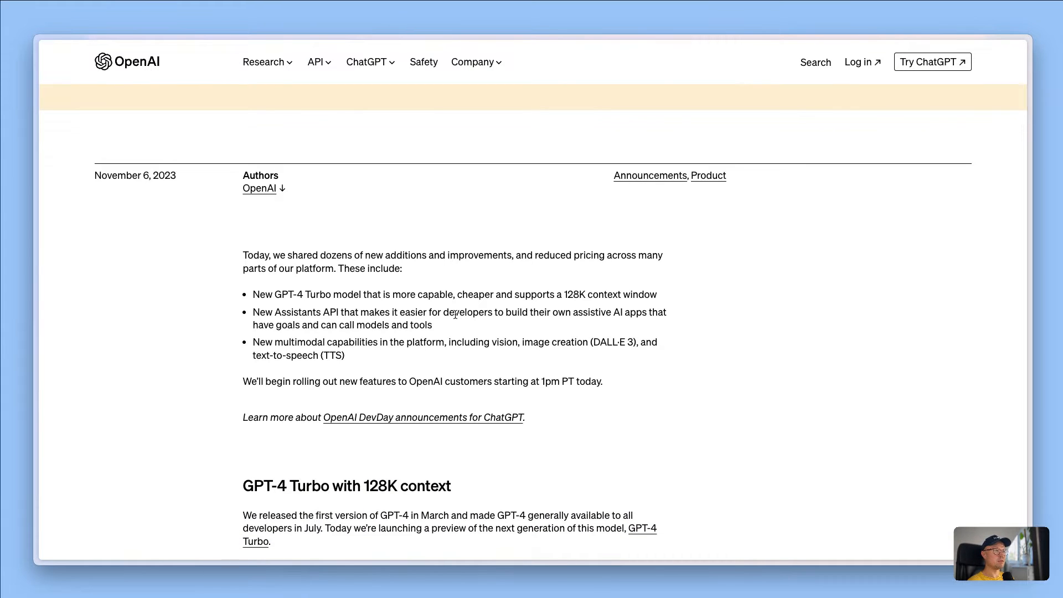
pyautogui.scroll(-1, 455, 314)
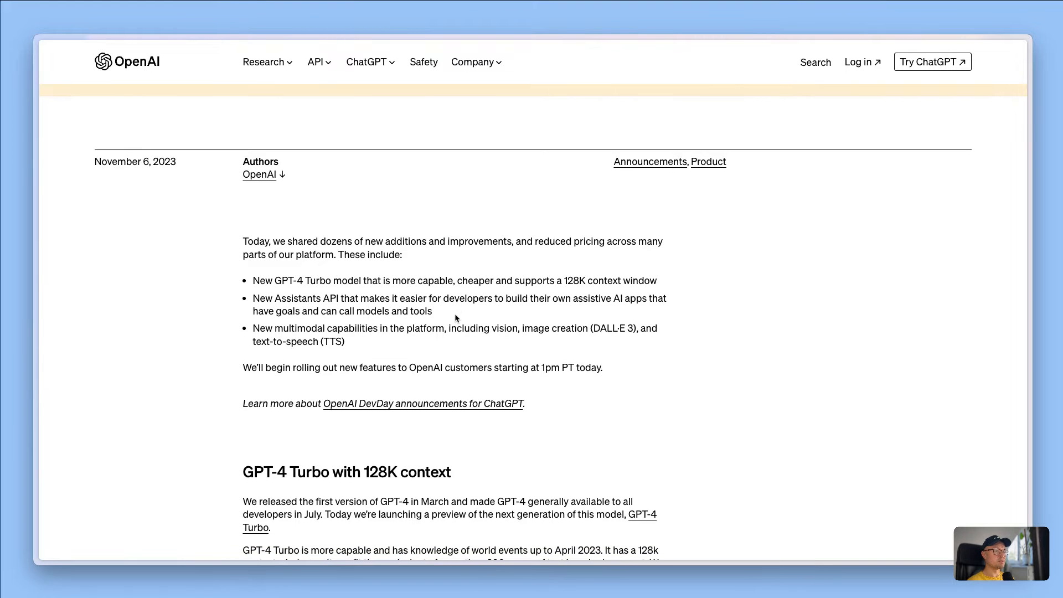
pyautogui.scroll(-6, 455, 317)
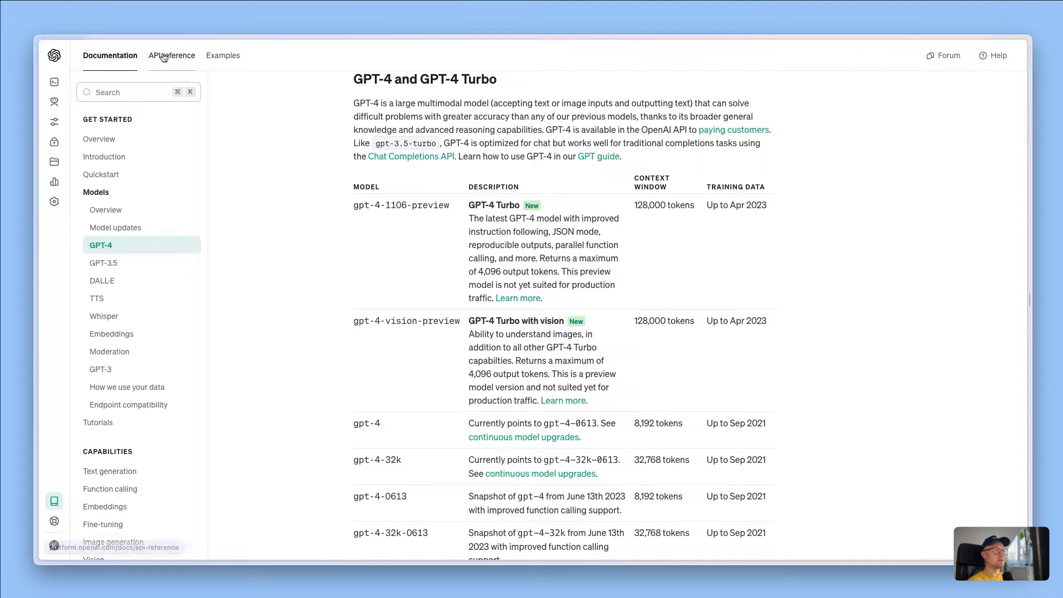
pyautogui.click(165, 57)
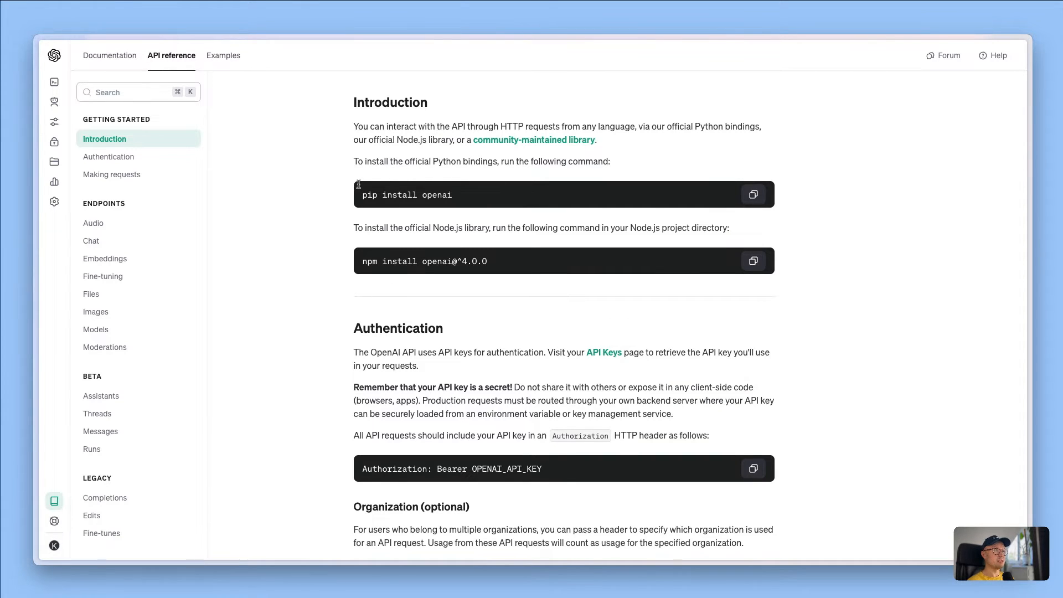
pyautogui.scroll(-3, 292, 190)
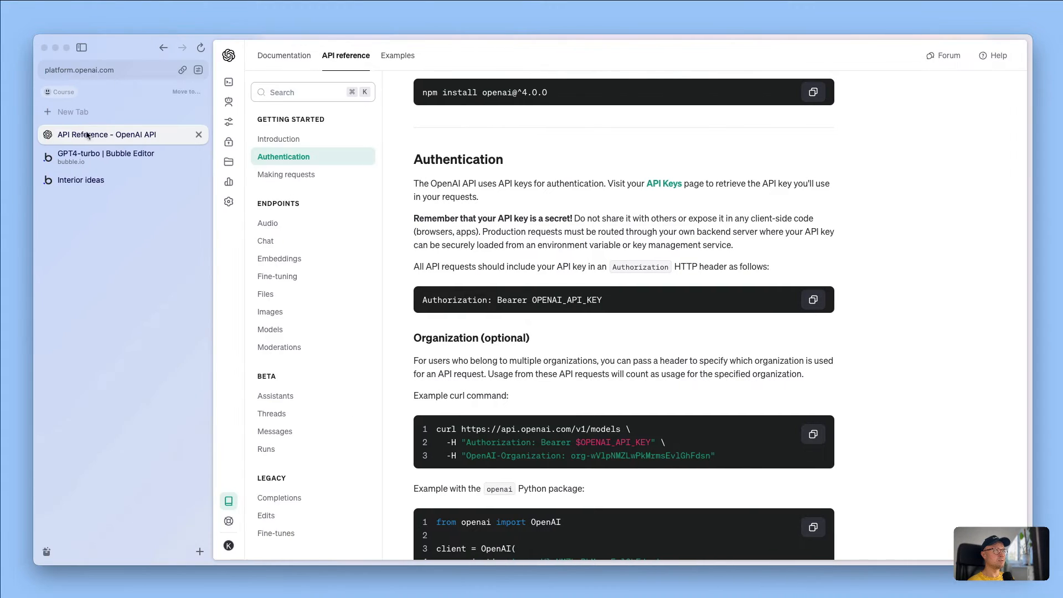
# Switch to the Bubble editor and install the API Connector plugin
pyautogui.click(88, 155)
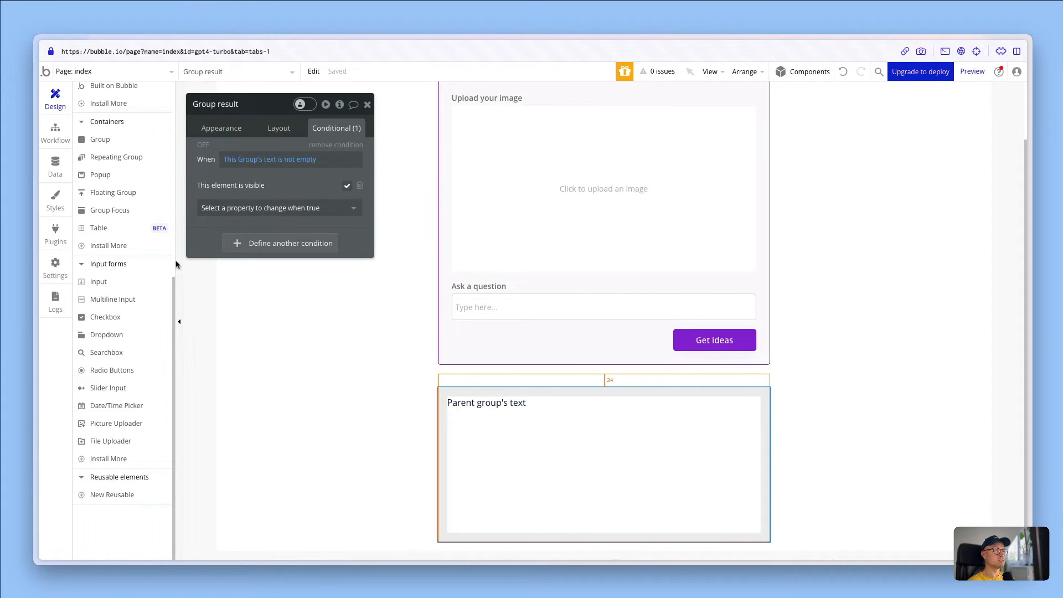
pyautogui.click(54, 235)
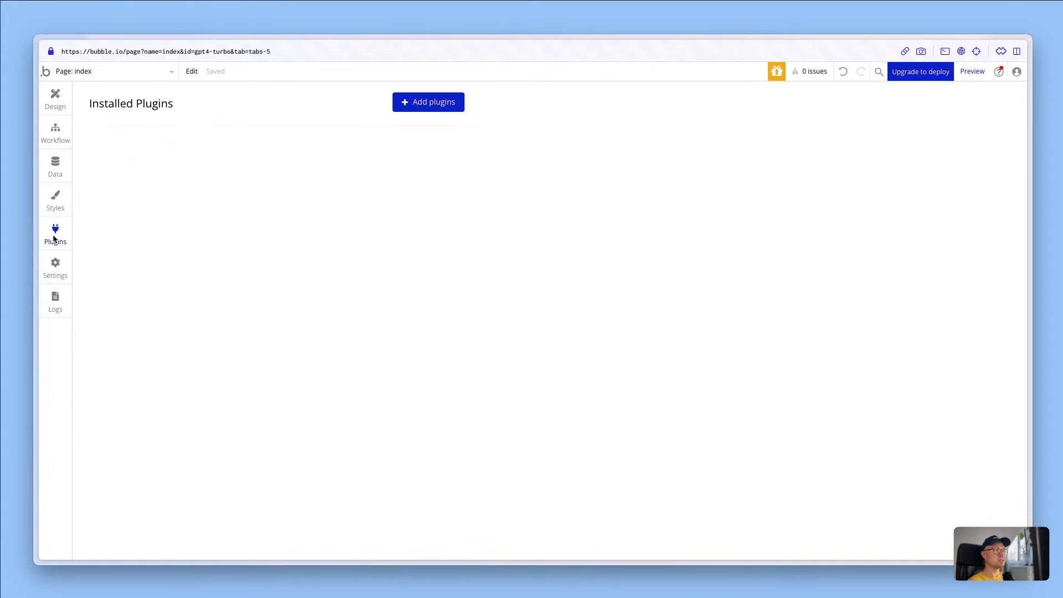
pyautogui.click(424, 103)
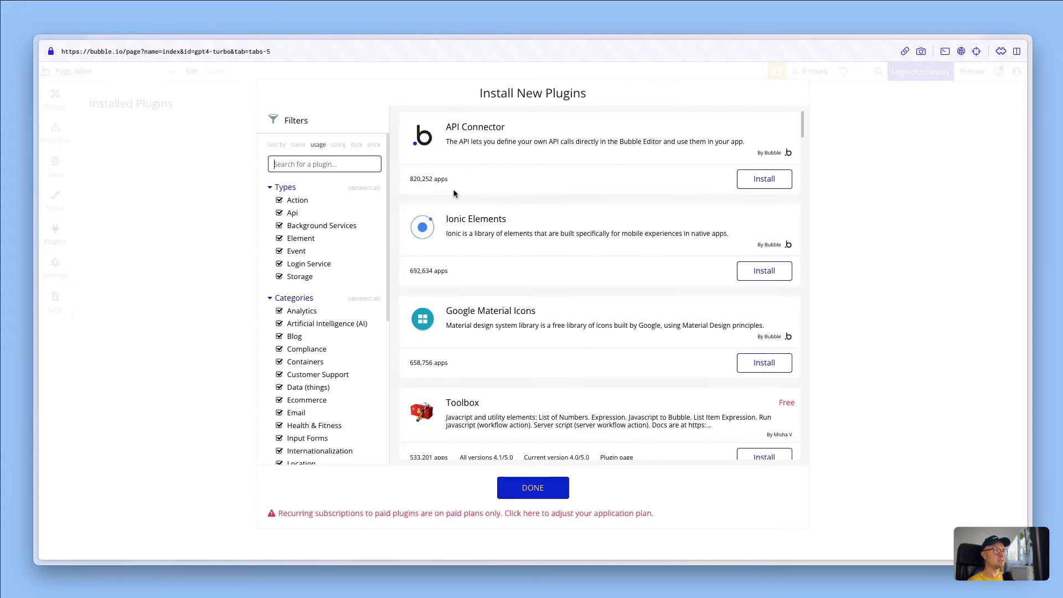
pyautogui.click(762, 184)
pyautogui.click(535, 490)
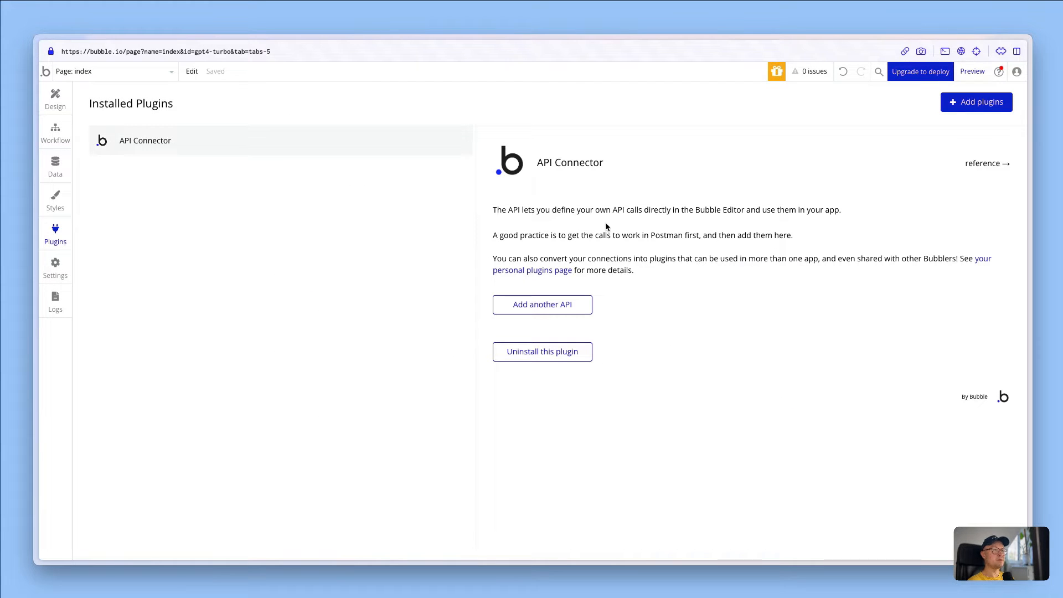
# Add a new API in the API Connector and name it Open AI
pyautogui.click(544, 310)
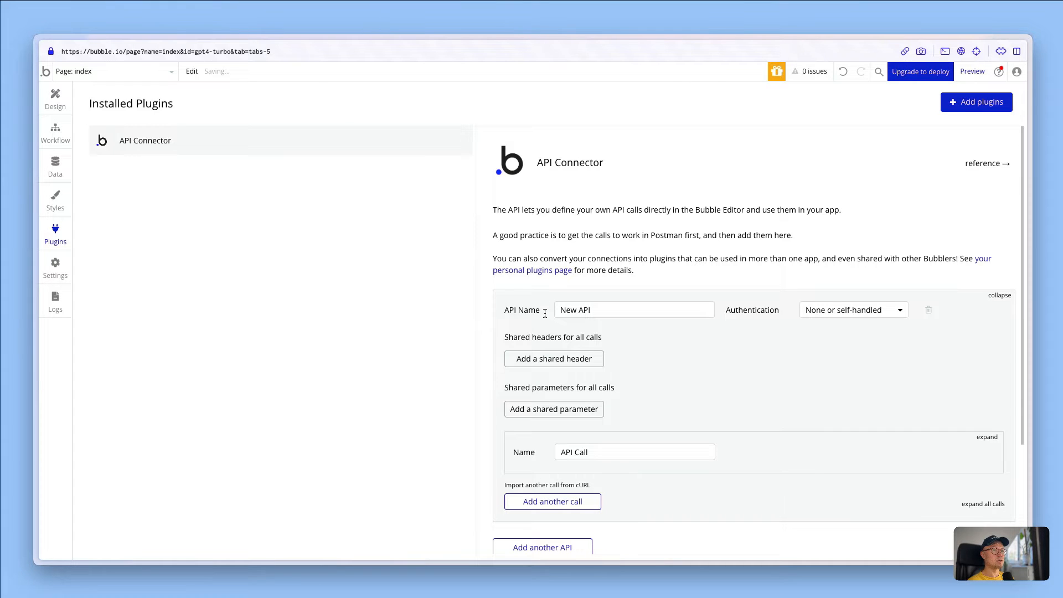
pyautogui.tripleClick(608, 310)
pyautogui.write('Open')
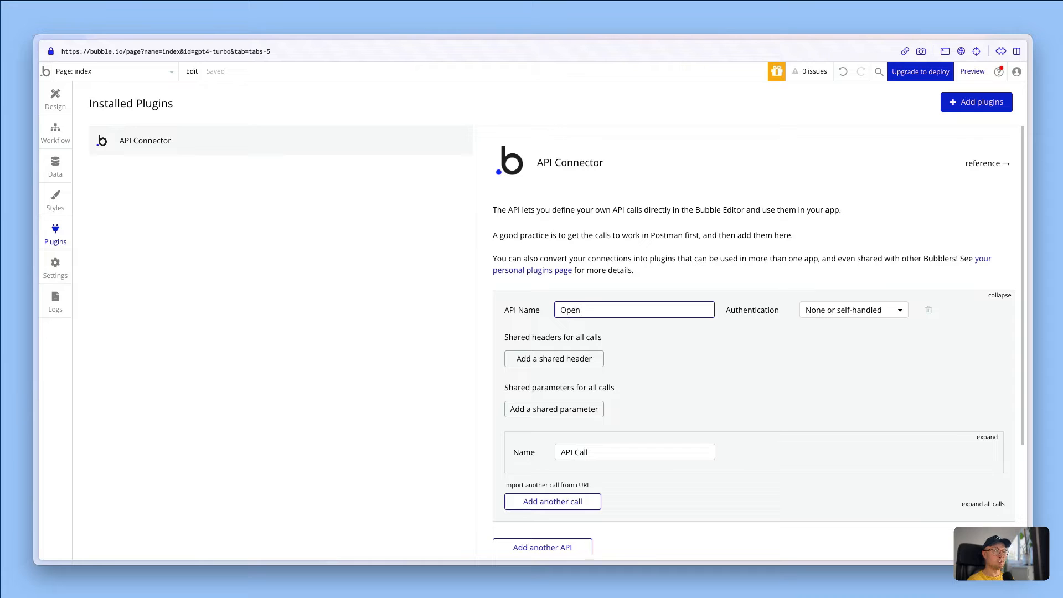
pyautogui.click(770, 250)
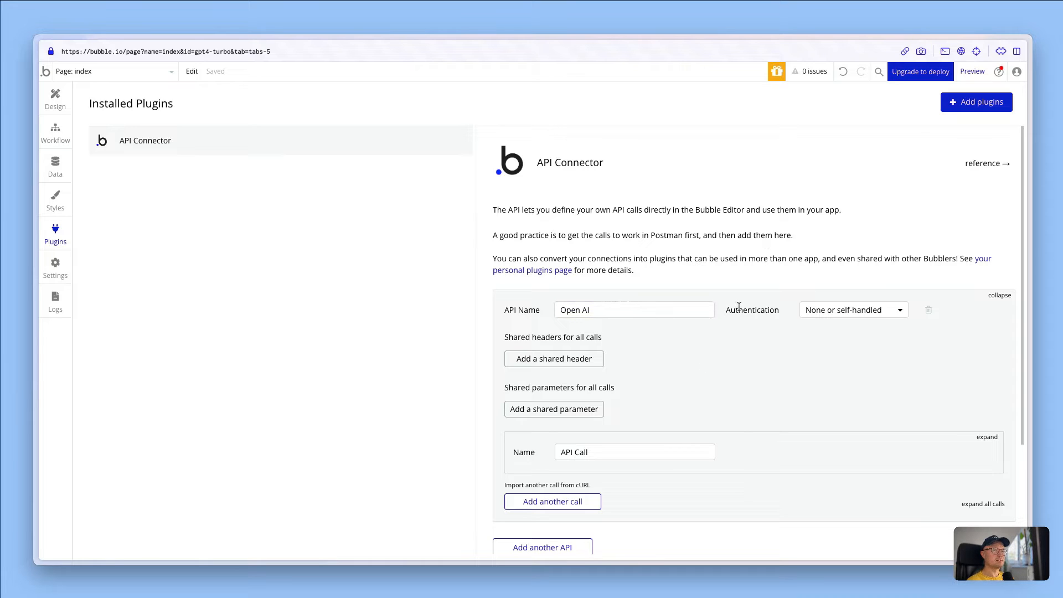
# Check OpenAI's authentication instructions and set the Open AI API's authentication to Private key in header
pyautogui.moveTo(738, 312); pyautogui.dragTo(826, 311)
pyautogui.click(856, 310)
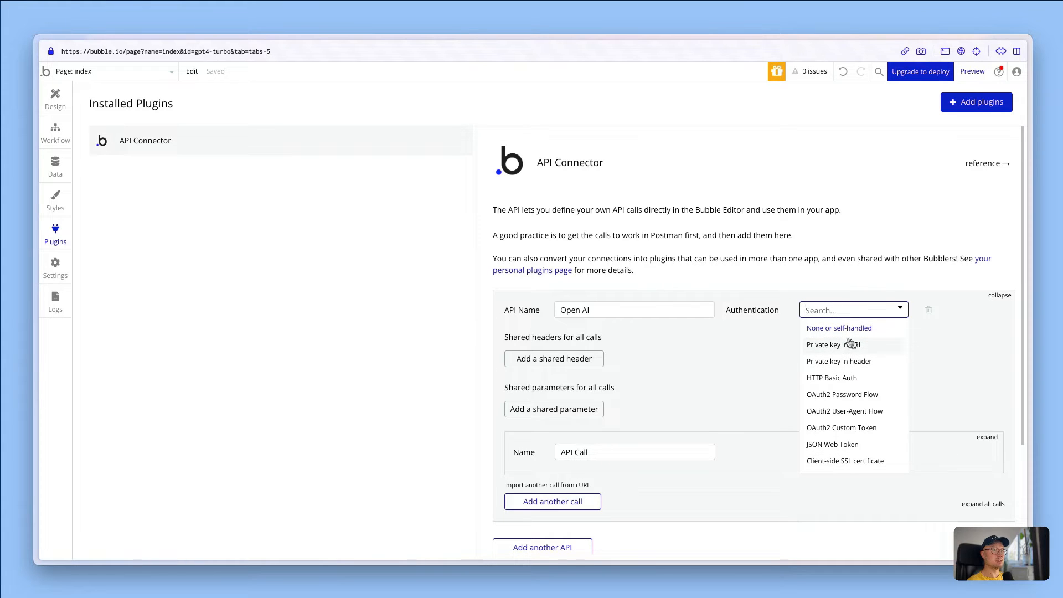
pyautogui.click(853, 282)
pyautogui.hotkey('ctrl', 'Tab')
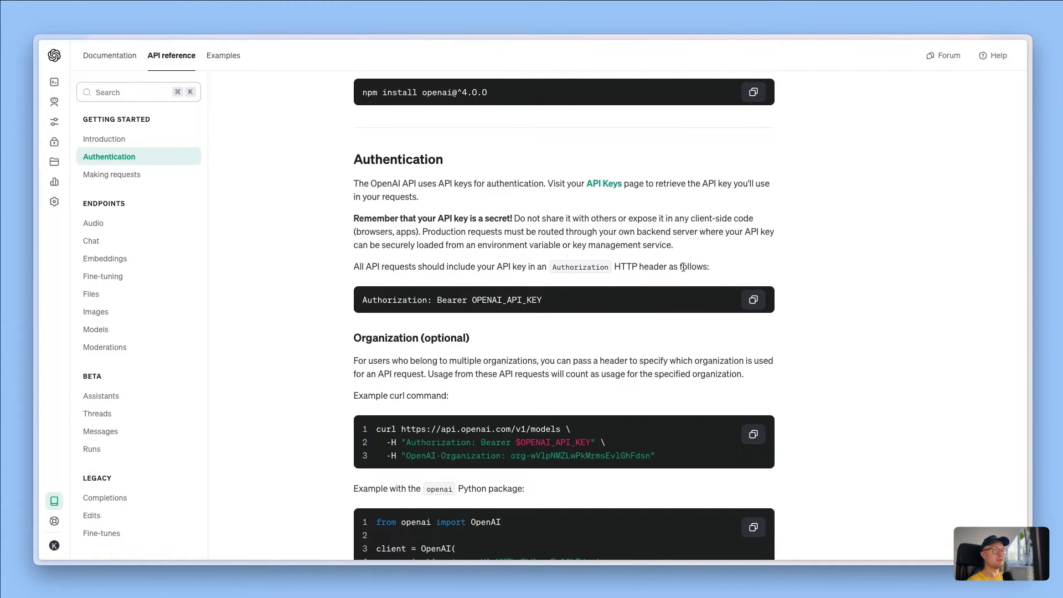
pyautogui.hotkey('ctrl', 'Tab')
pyautogui.click(840, 311)
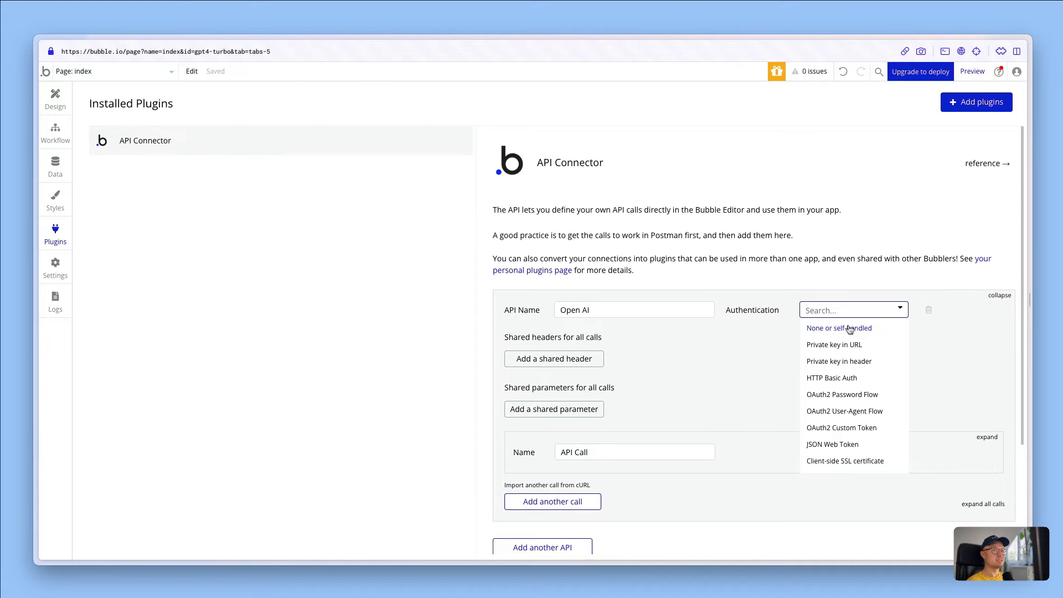
pyautogui.click(863, 361)
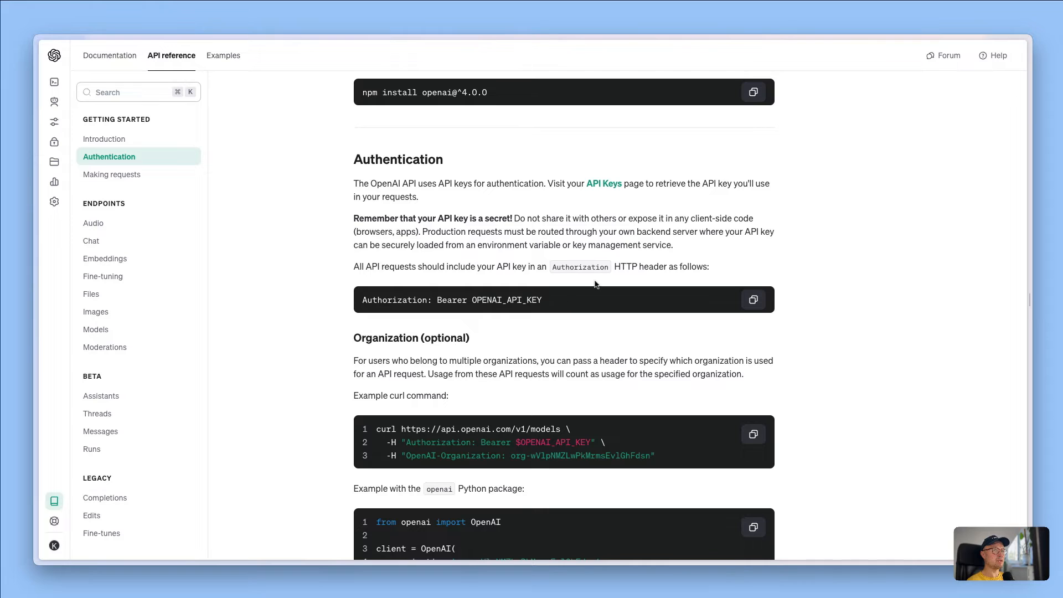
# Copy the Bearer API key placeholder from OpenAI's Authentication reference and paste it as the Open AI API's key value in Bubble
pyautogui.doubleClick(440, 299)
pyautogui.click(464, 299)
pyautogui.moveTo(465, 299); pyautogui.dragTo(482, 299)
pyautogui.click(540, 299)
pyautogui.moveTo(438, 299); pyautogui.dragTo(544, 302)
pyautogui.press('super+c')
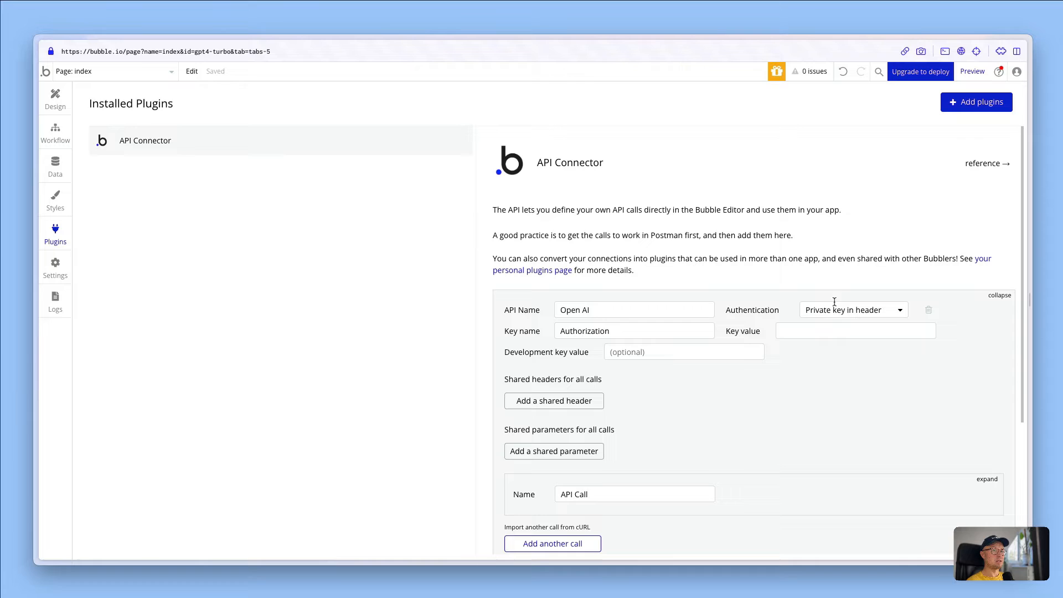
pyautogui.click(825, 331)
pyautogui.press('super+v')
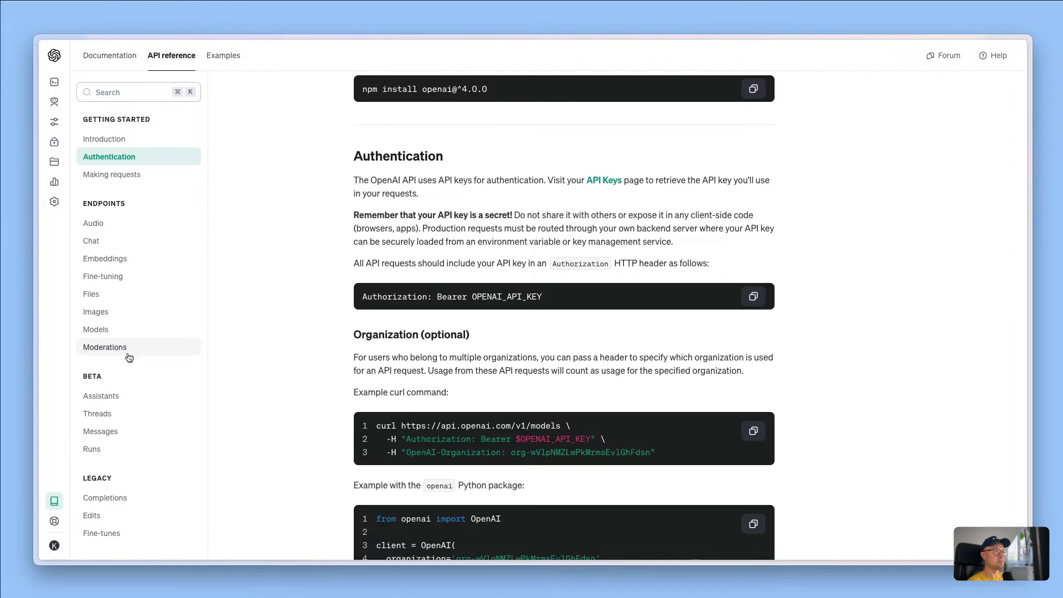
# Look through the Audio, Chat and Images endpoints in the OpenAI API reference
pyautogui.click(88, 223)
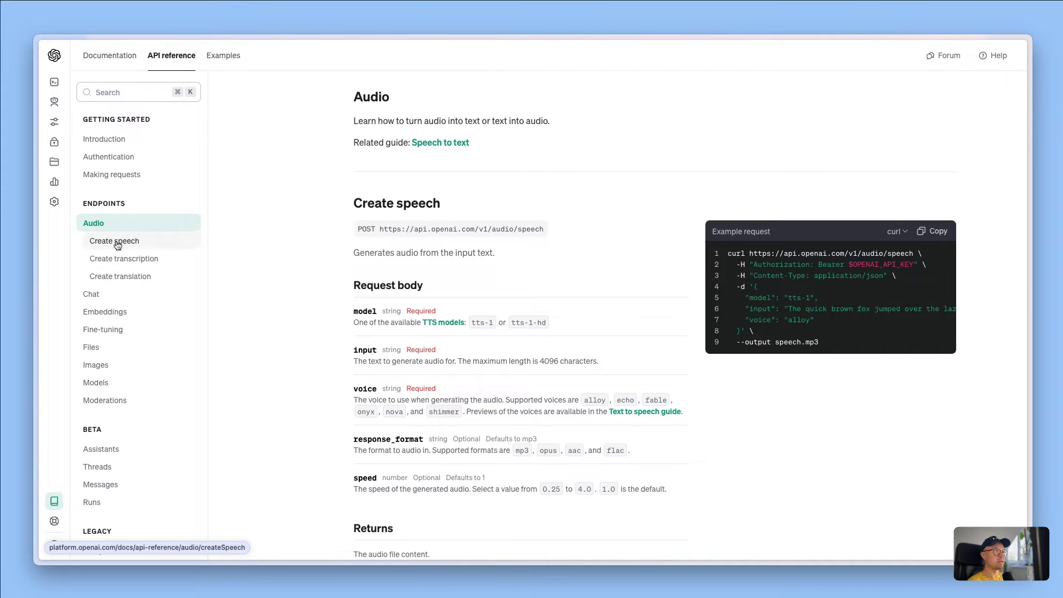
pyautogui.click(118, 242)
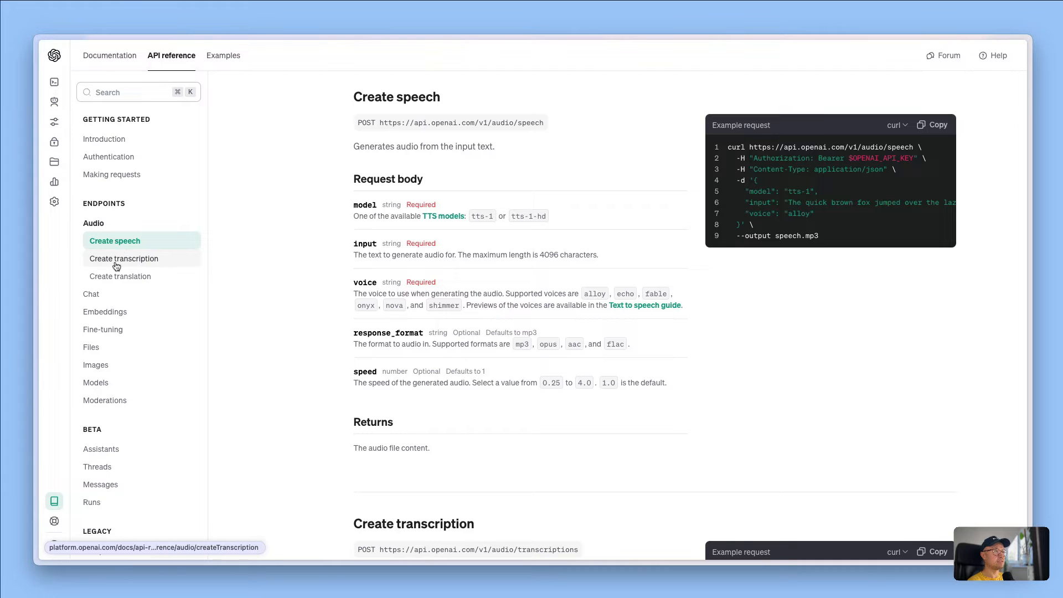
pyautogui.click(130, 264)
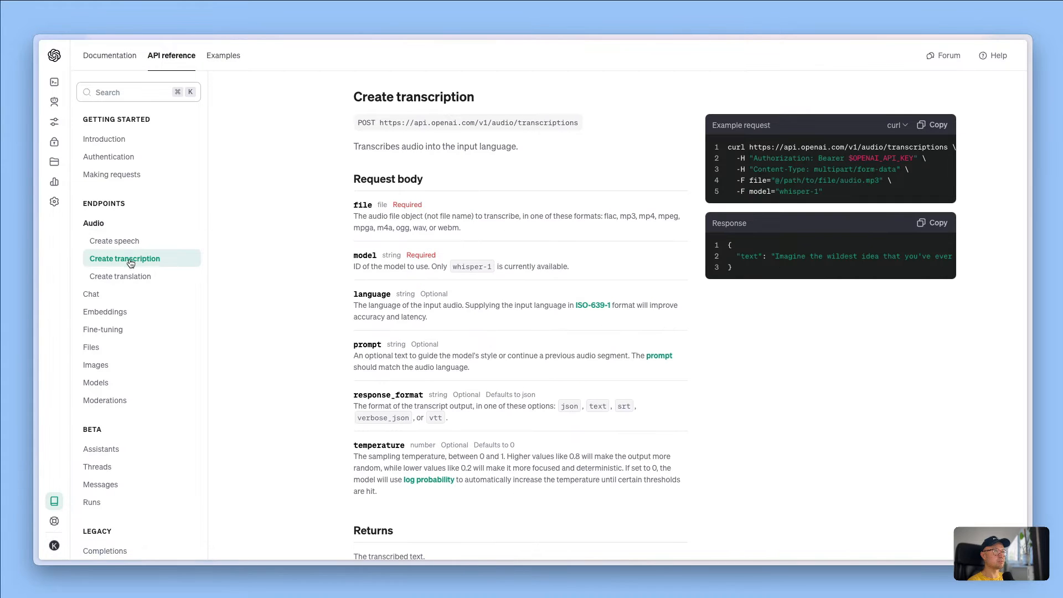
pyautogui.click(91, 298)
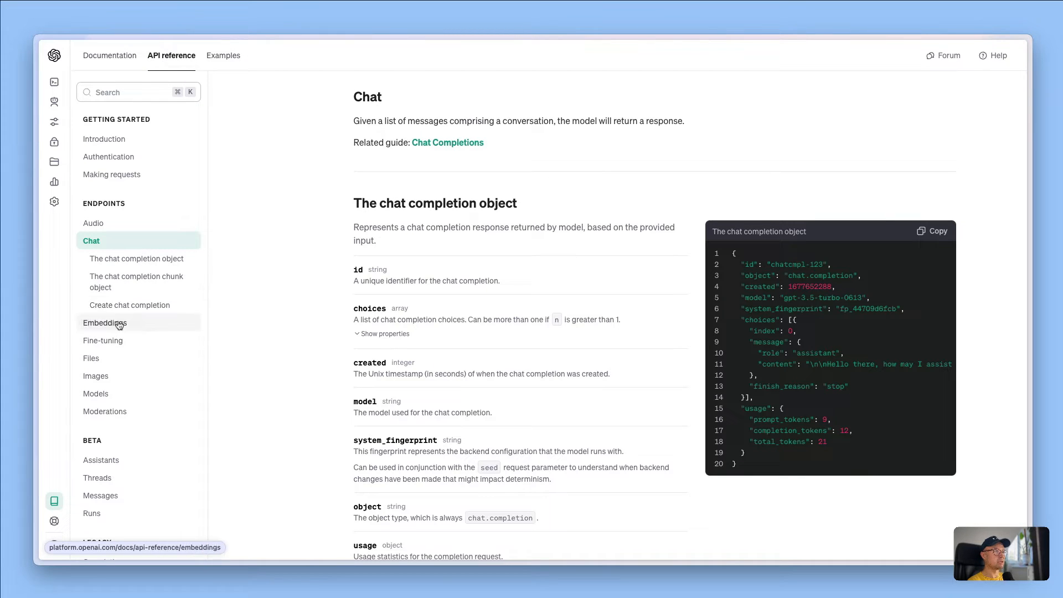
pyautogui.click(100, 376)
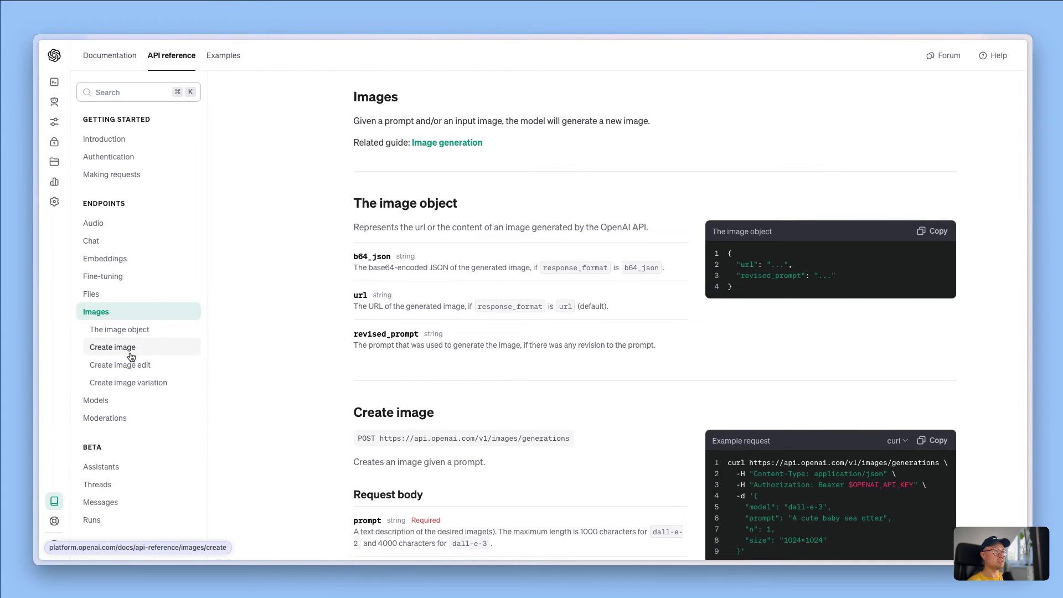
pyautogui.moveTo(9, 399)
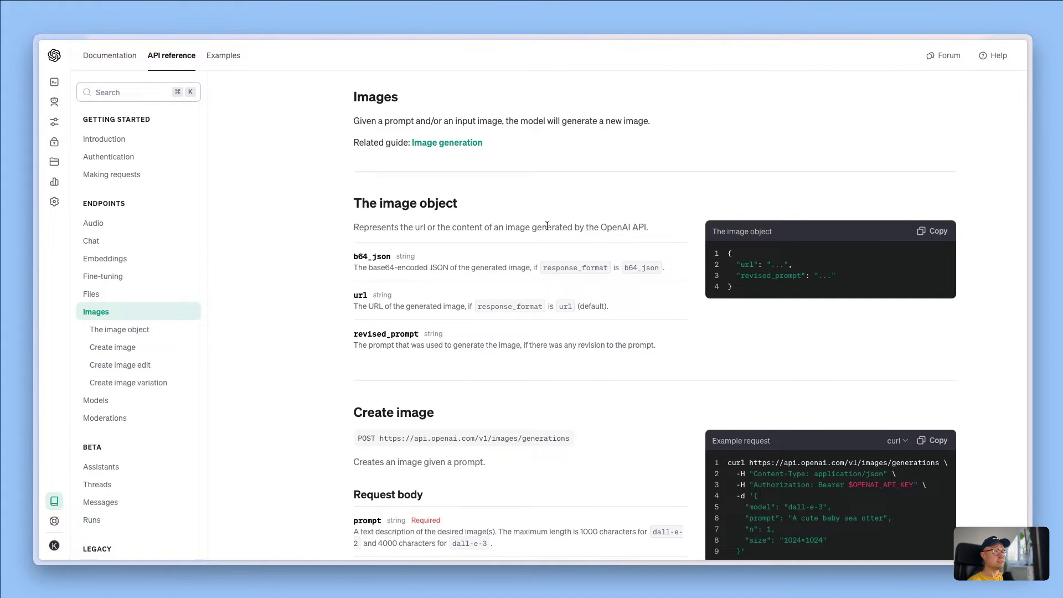
# Open the Vision guide in the OpenAI documentation and examine its Quick start request example
pyautogui.click(108, 55)
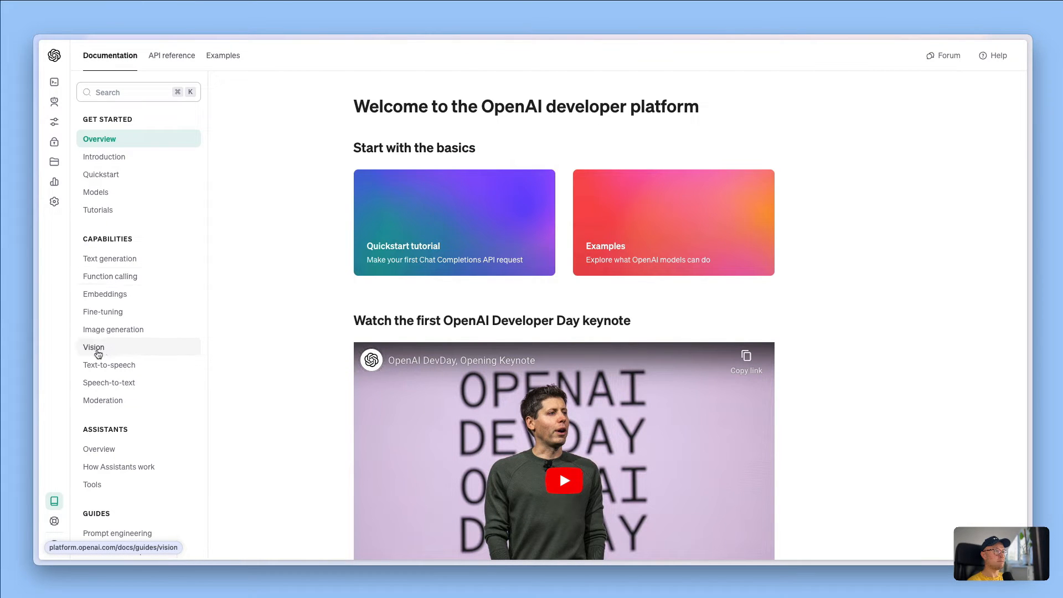
pyautogui.click(98, 354)
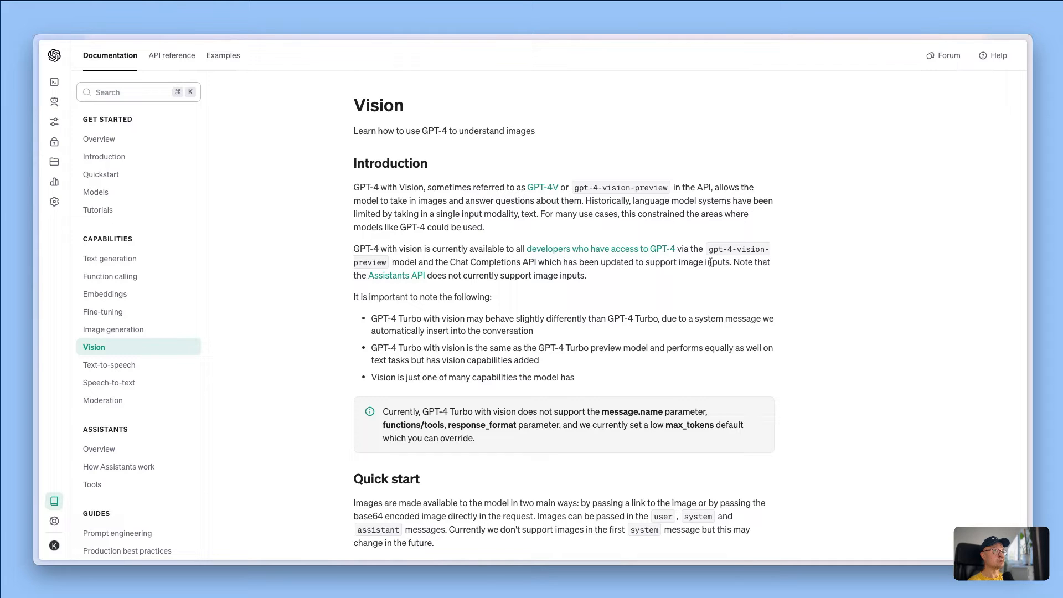
pyautogui.scroll(-5, 641, 261)
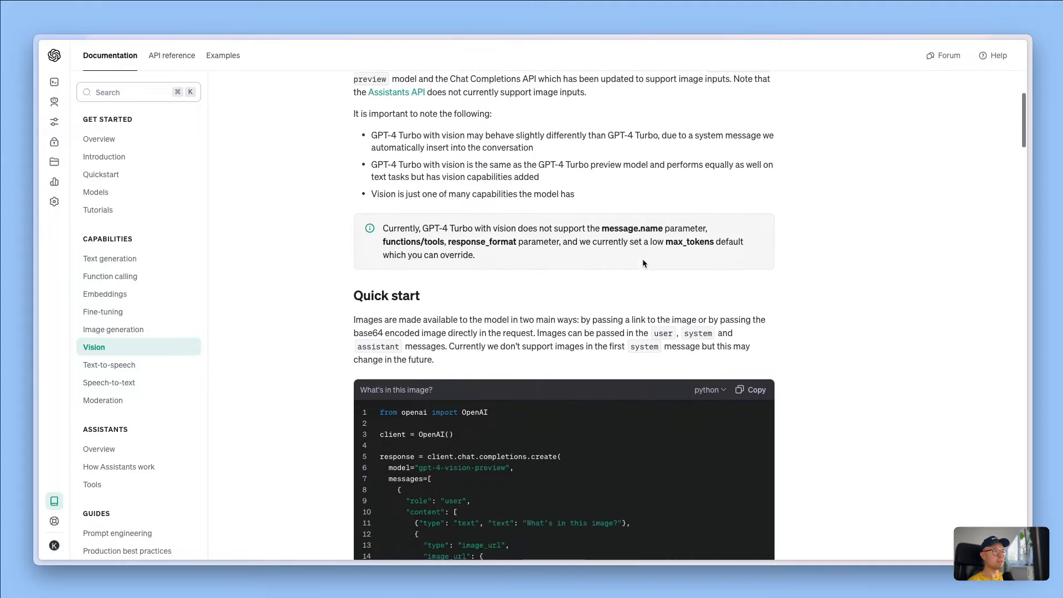
pyautogui.scroll(-1, 644, 263)
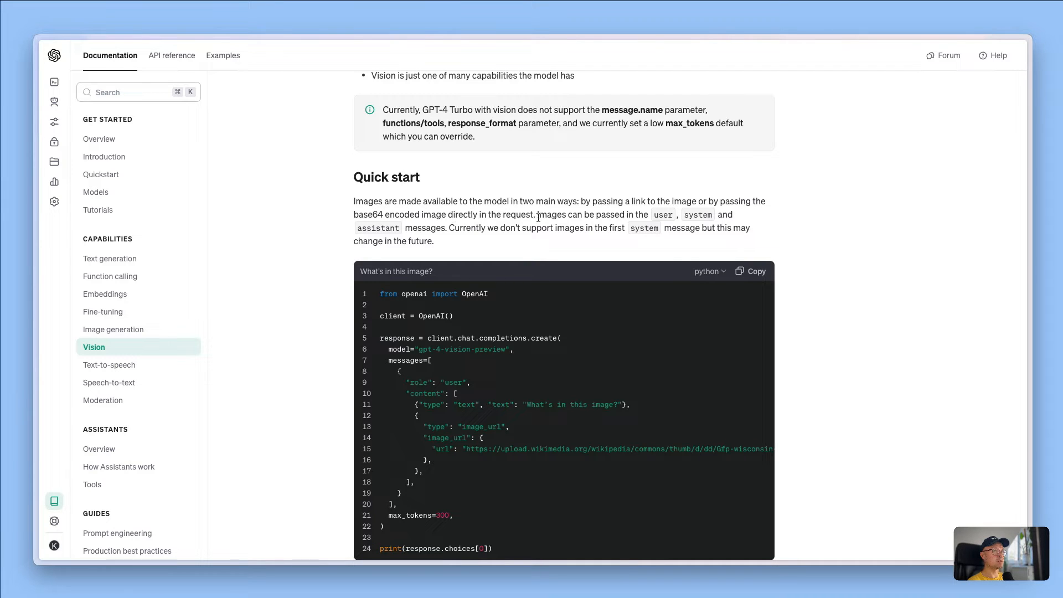
pyautogui.scroll(-1, 538, 219)
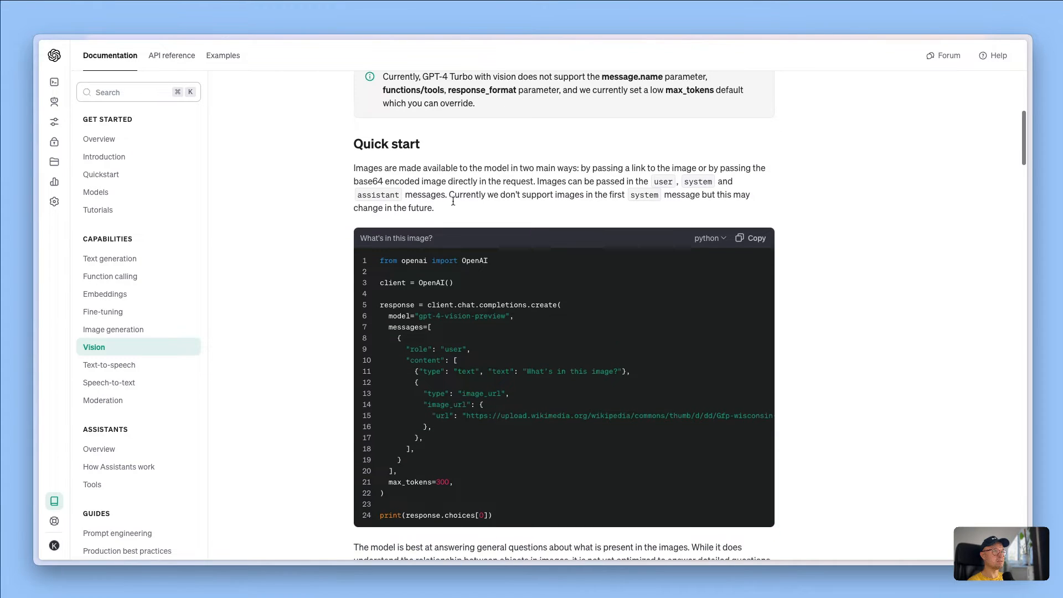
pyautogui.scroll(-1, 453, 203)
pyautogui.scroll(-2, 454, 201)
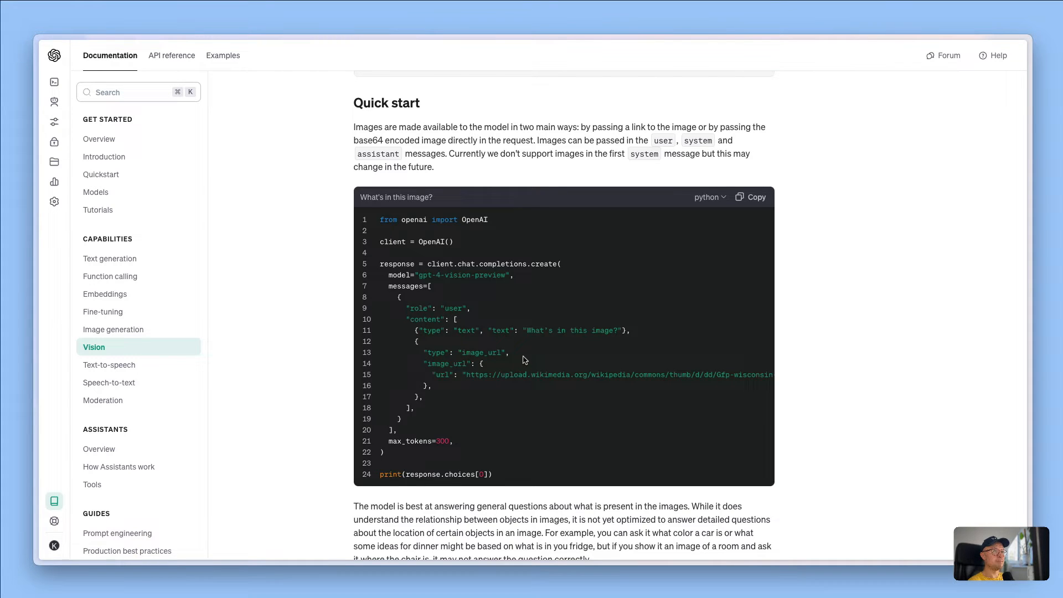
# Examine the user role and the text question in the Vision guide's Quick start request
pyautogui.doubleClick(455, 308)
pyautogui.moveTo(525, 330); pyautogui.dragTo(615, 329)
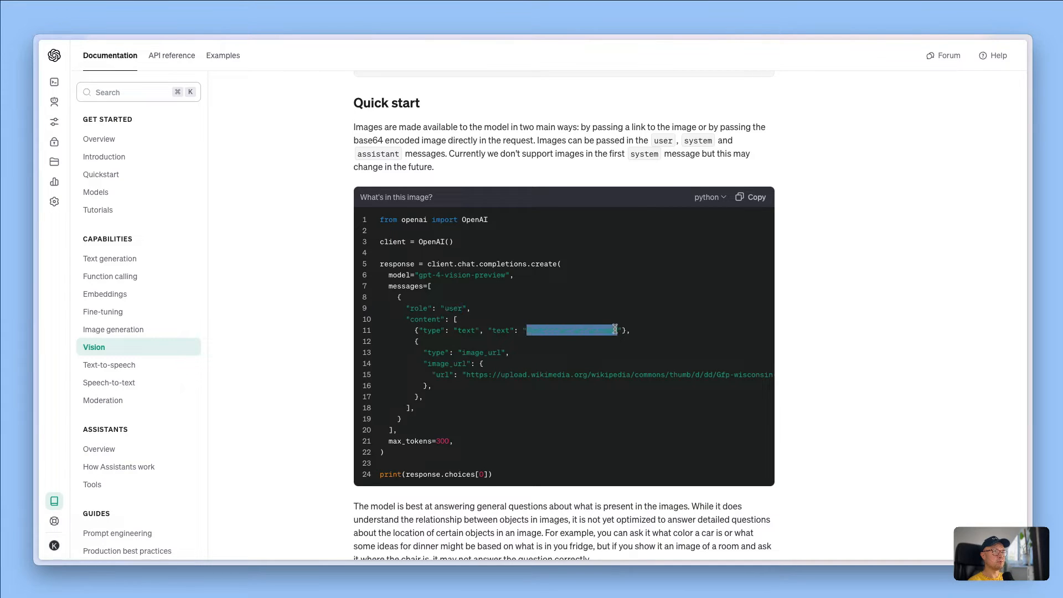
pyautogui.click(413, 343)
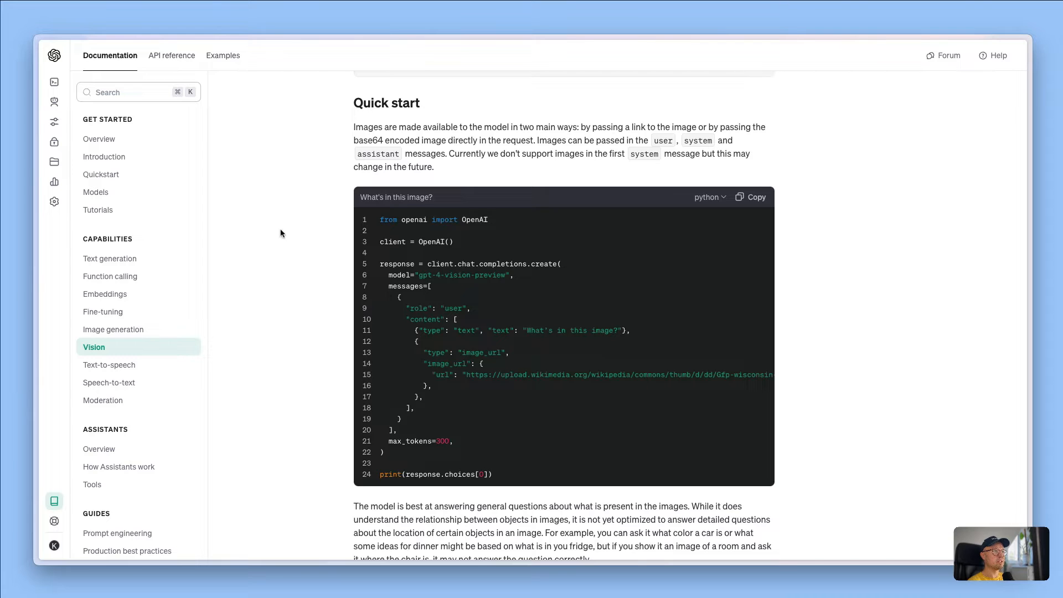
# Open the Create chat completion endpoint in OpenAI's API reference and check its POST URL
pyautogui.click(170, 57)
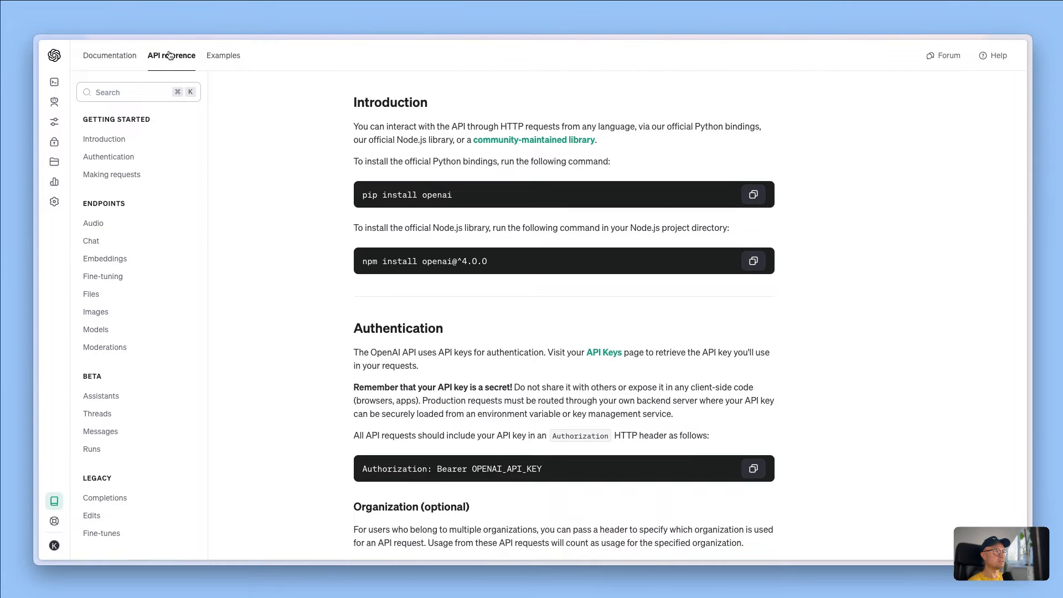
pyautogui.click(91, 242)
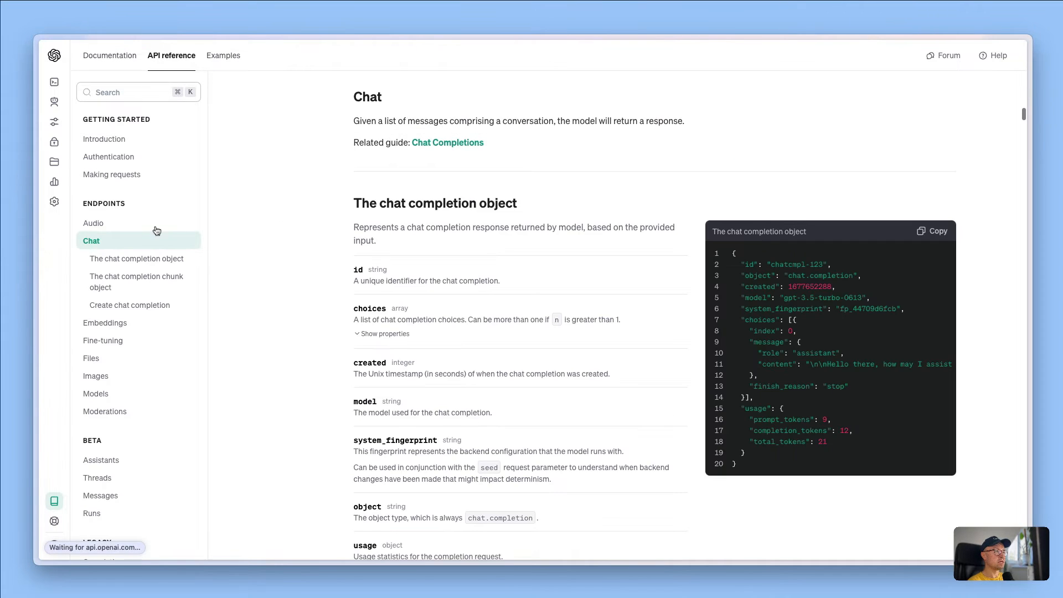
pyautogui.click(155, 261)
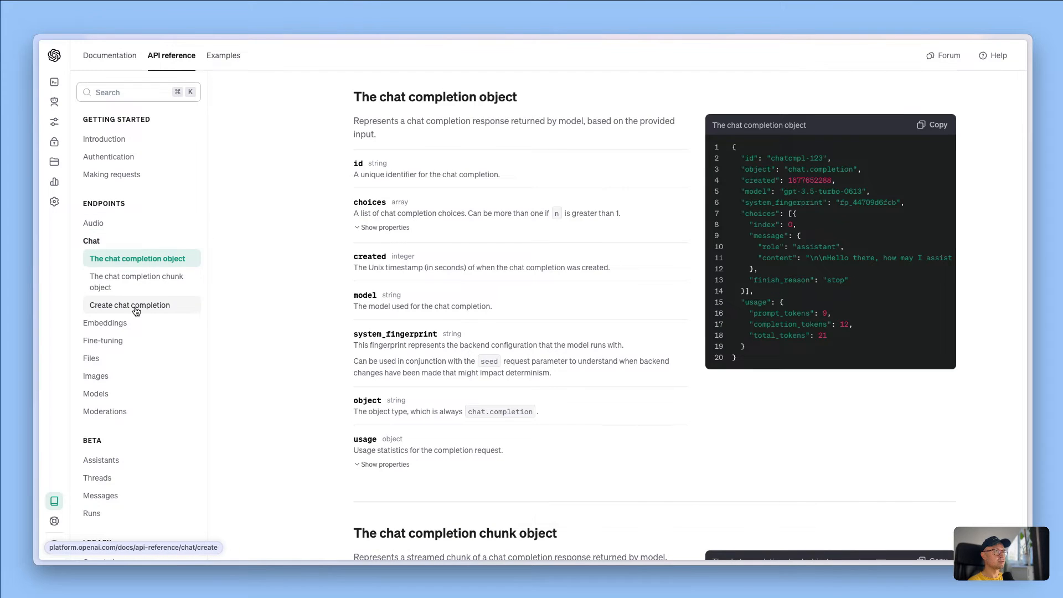
pyautogui.click(136, 310)
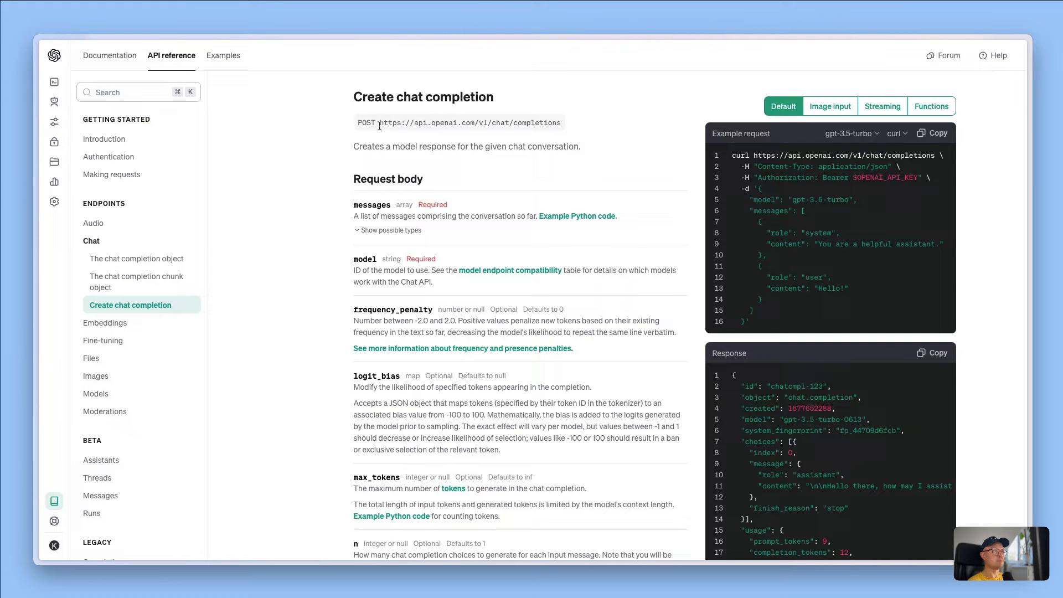
pyautogui.moveTo(380, 126); pyautogui.dragTo(559, 121)
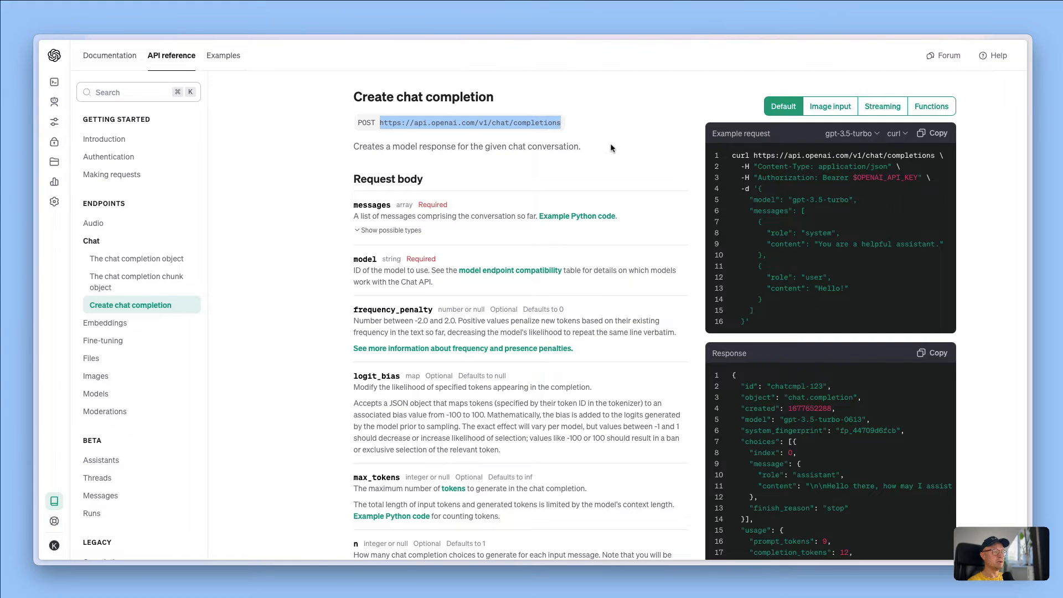
pyautogui.click(384, 127)
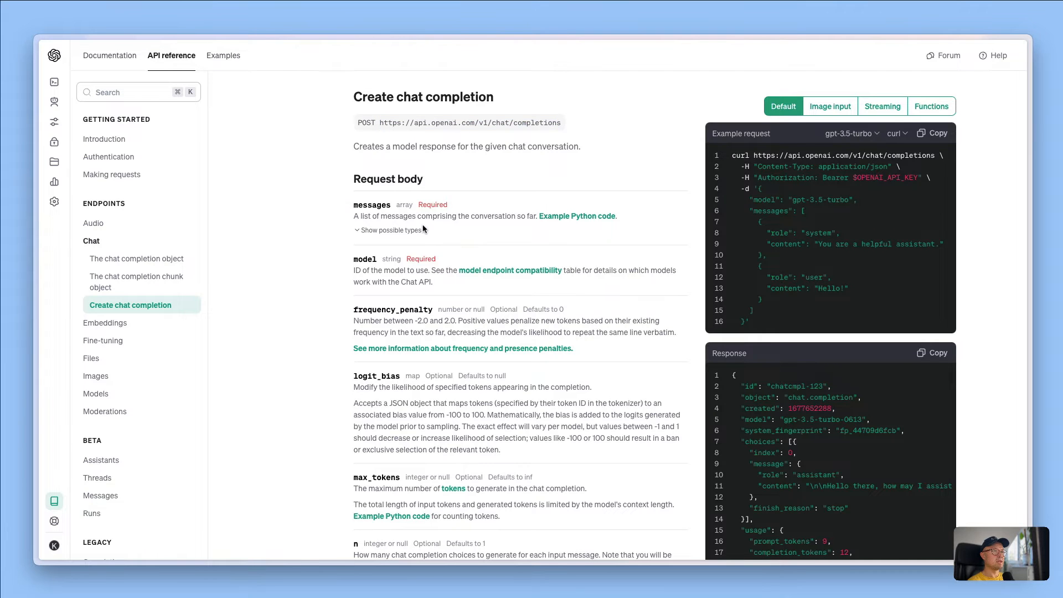
# Read through the Create chat completion request body parameters and the default example request
pyautogui.scroll(-2, 424, 224)
pyautogui.scroll(-5, 420, 296)
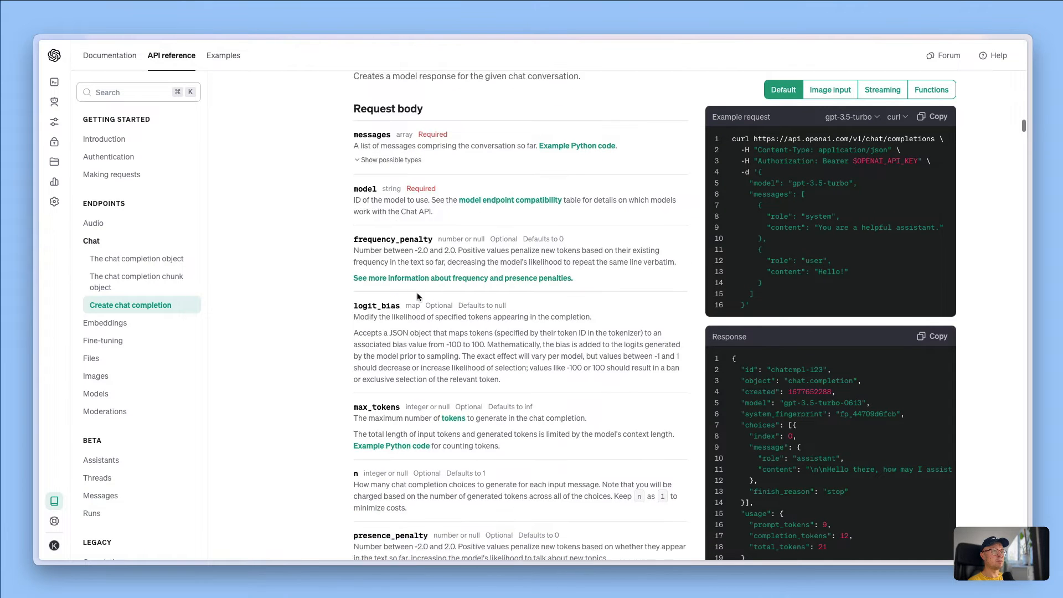
pyautogui.scroll(-10, 419, 296)
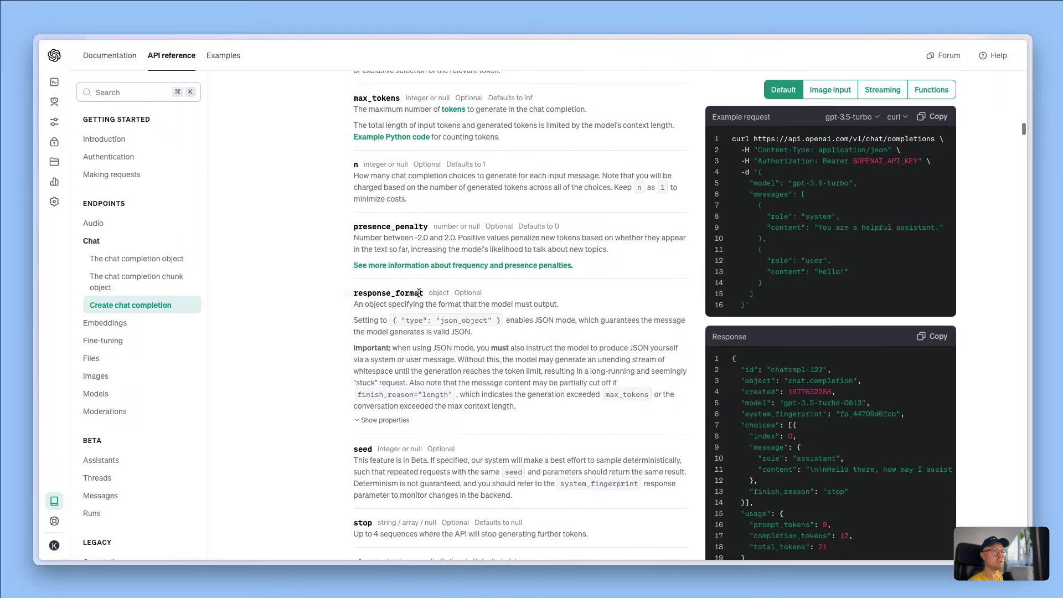
pyautogui.scroll(-1, 417, 292)
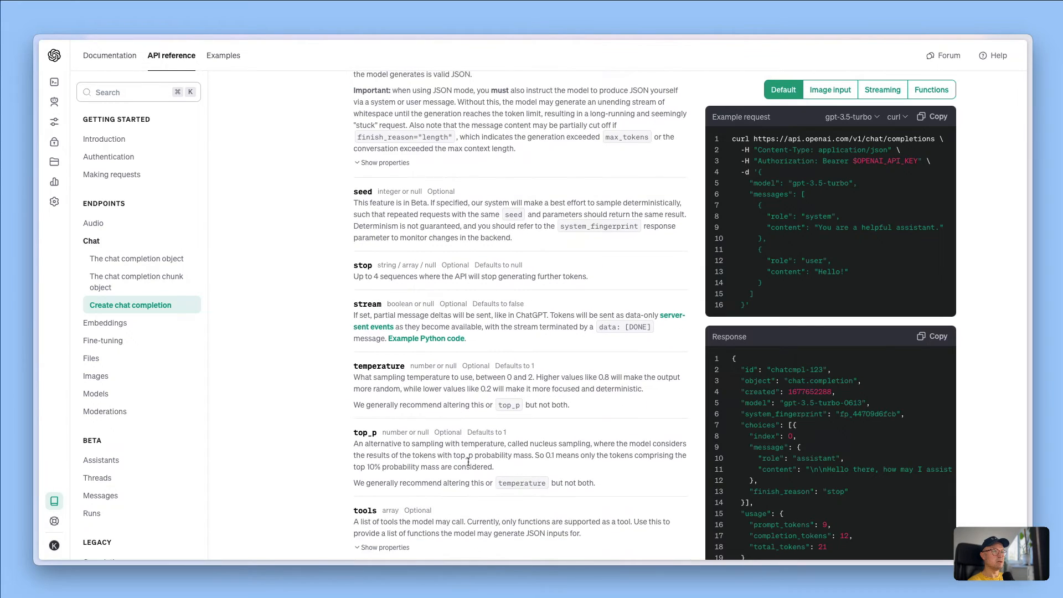
pyautogui.scroll(-5, 447, 392)
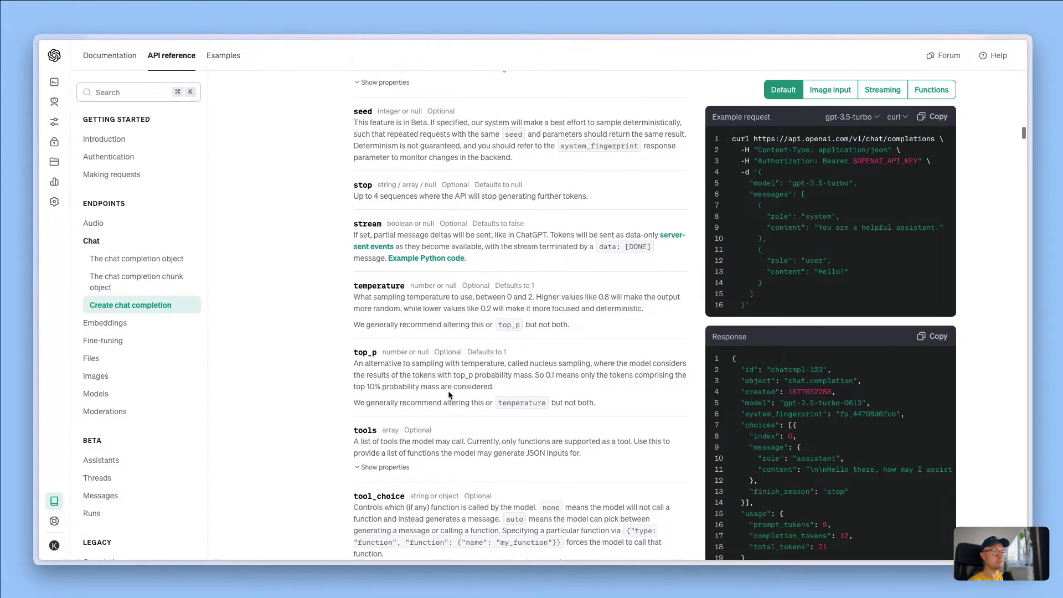
pyautogui.scroll(-3, 449, 394)
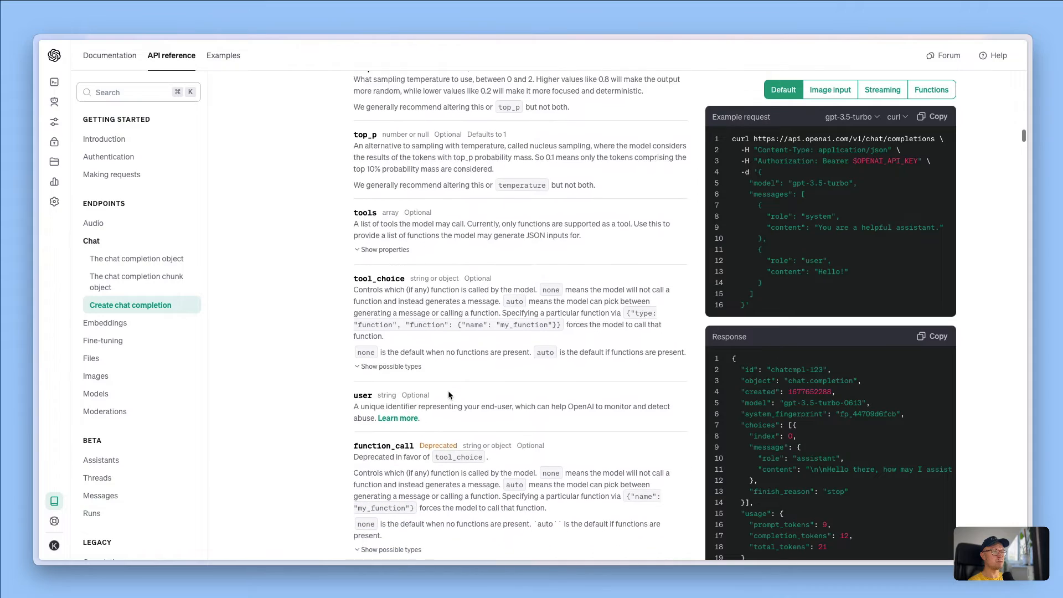
pyautogui.scroll(15, 448, 391)
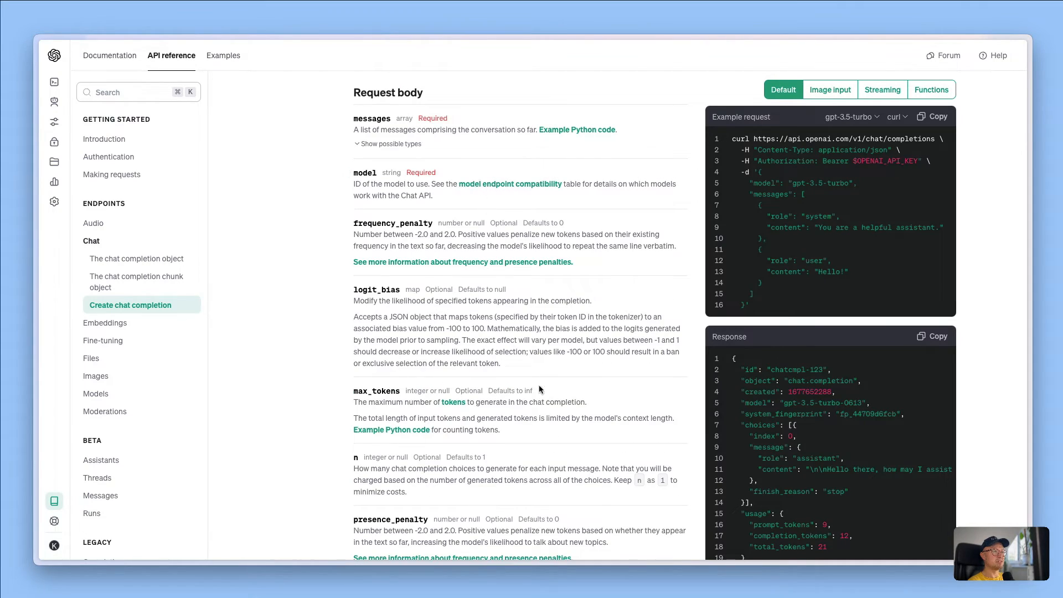
pyautogui.scroll(-10, 431, 395)
pyautogui.scroll(14, 431, 394)
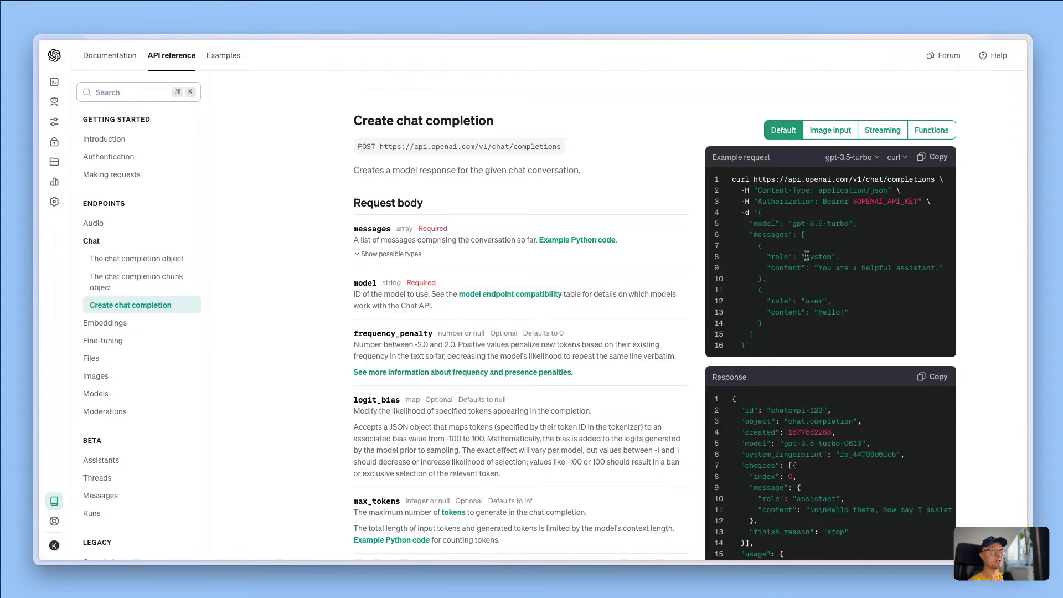
pyautogui.scroll(-1, 806, 256)
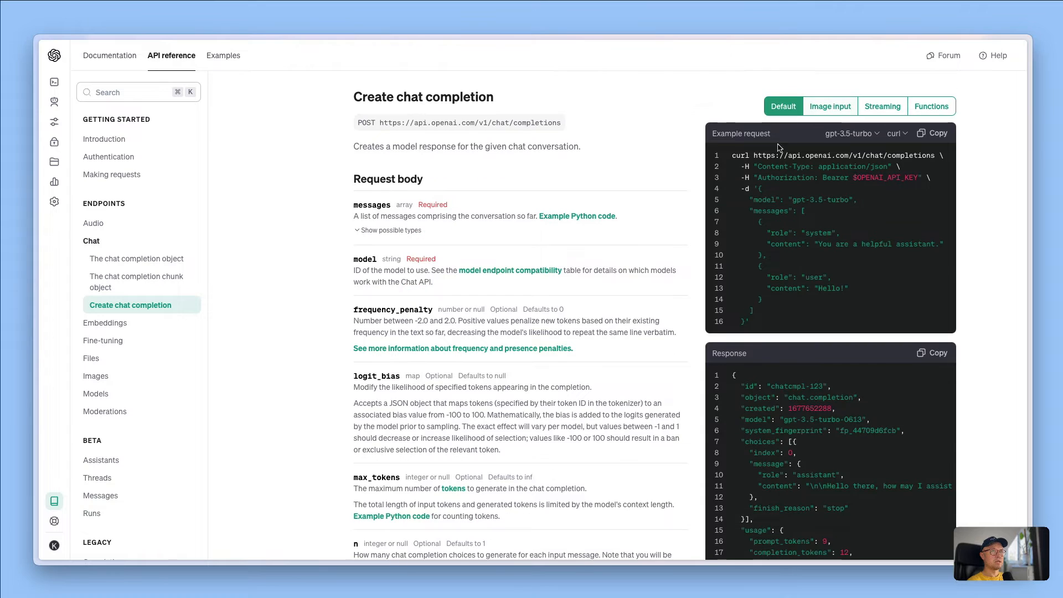
# Copy OpenAI's Image input example request in cURL form and import it as another call of the Open AI API in Bubble
pyautogui.click(829, 114)
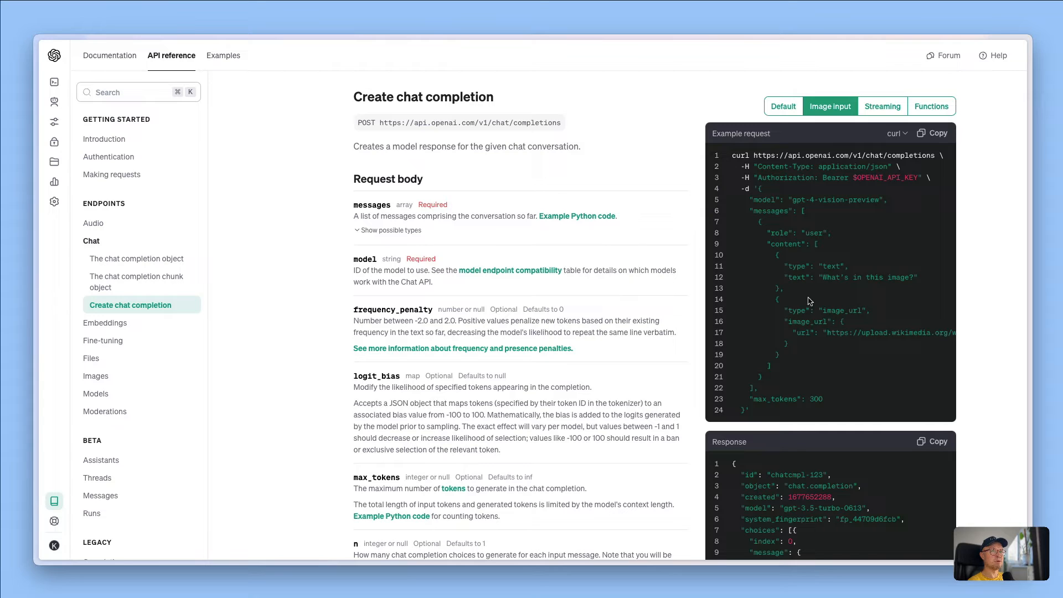
pyautogui.click(935, 138)
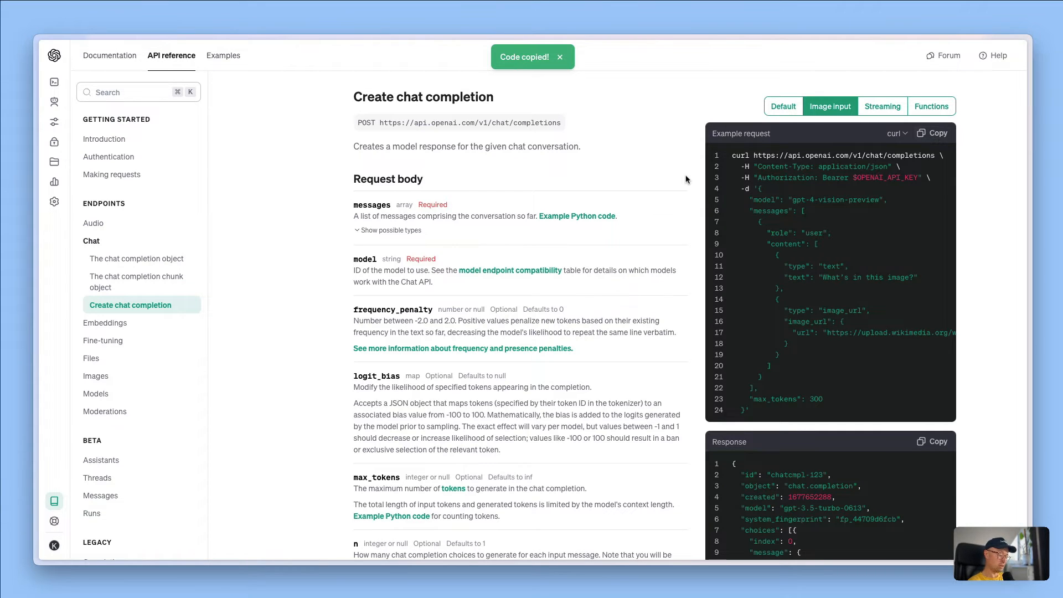
pyautogui.hotkey('ctrl', 'Tab')
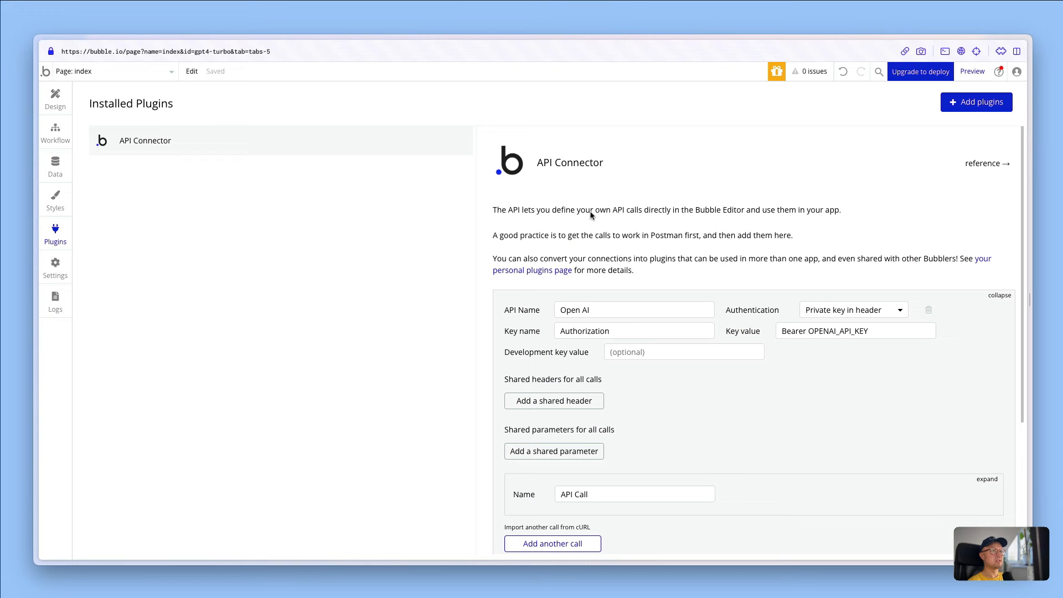
pyautogui.scroll(-1, 793, 361)
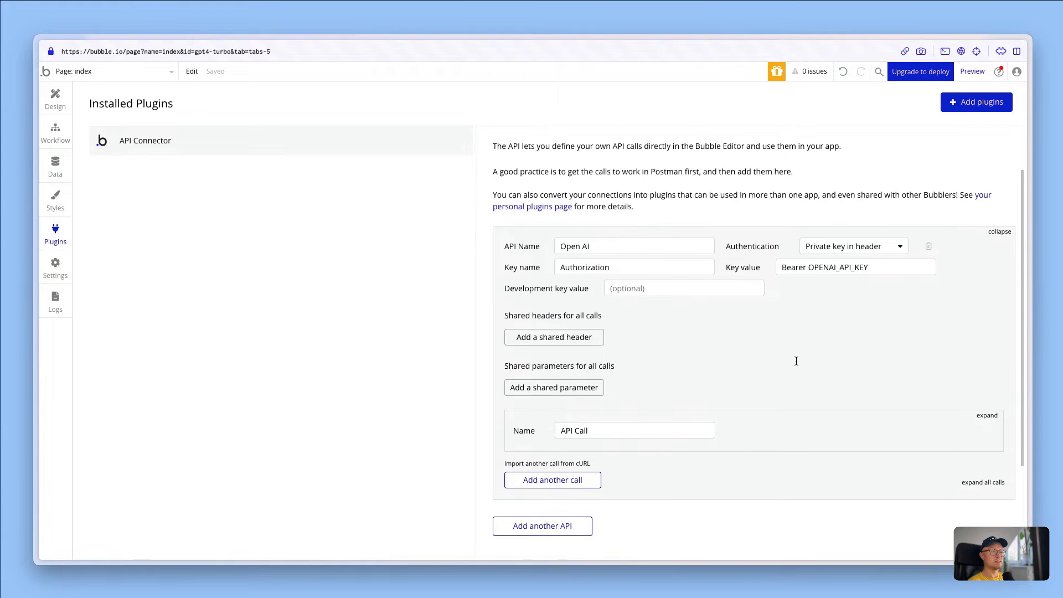
pyautogui.click(552, 464)
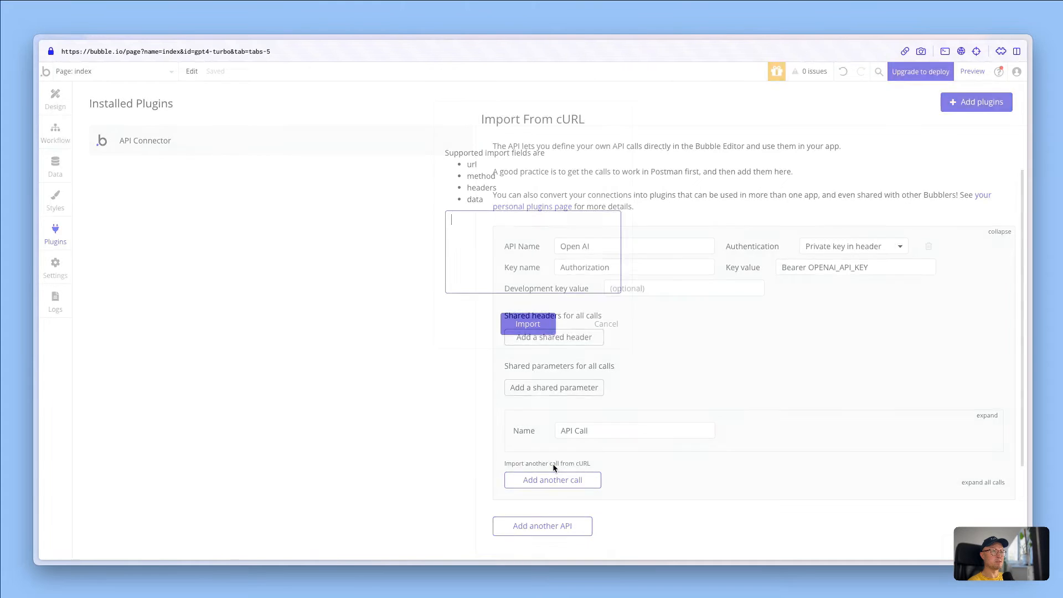
pyautogui.hotkey('ctrl', 'v')
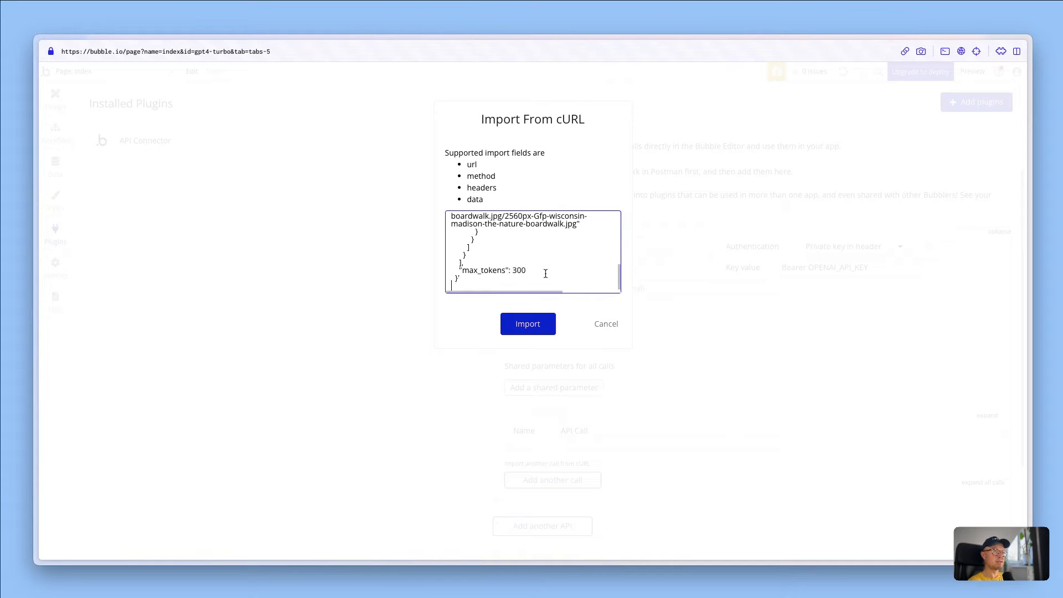
pyautogui.click(530, 326)
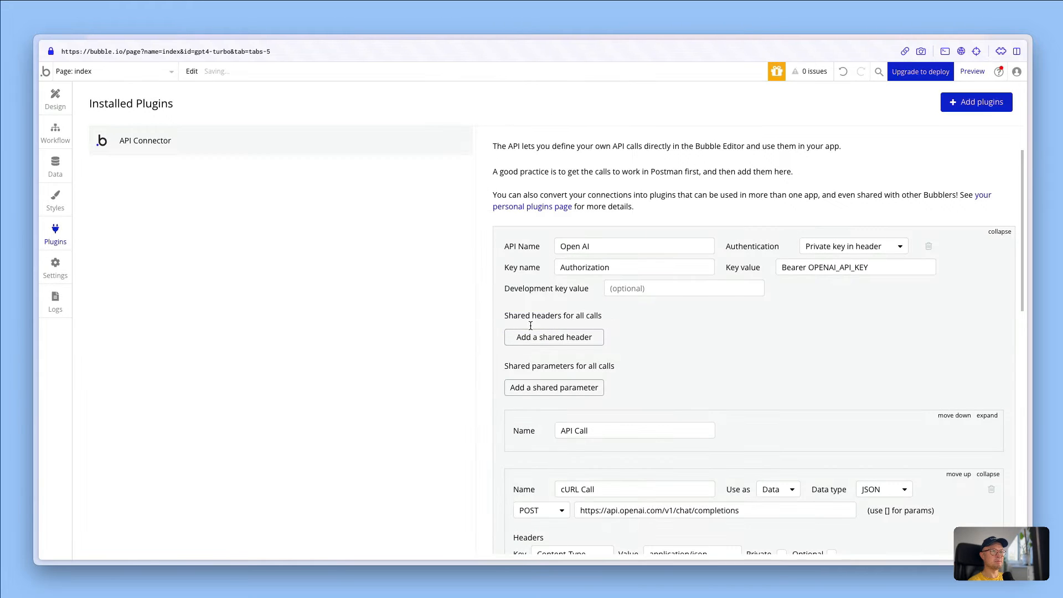
# Review the imported cURL Call's method, URL, headers and JSON body
pyautogui.scroll(-10, 711, 336)
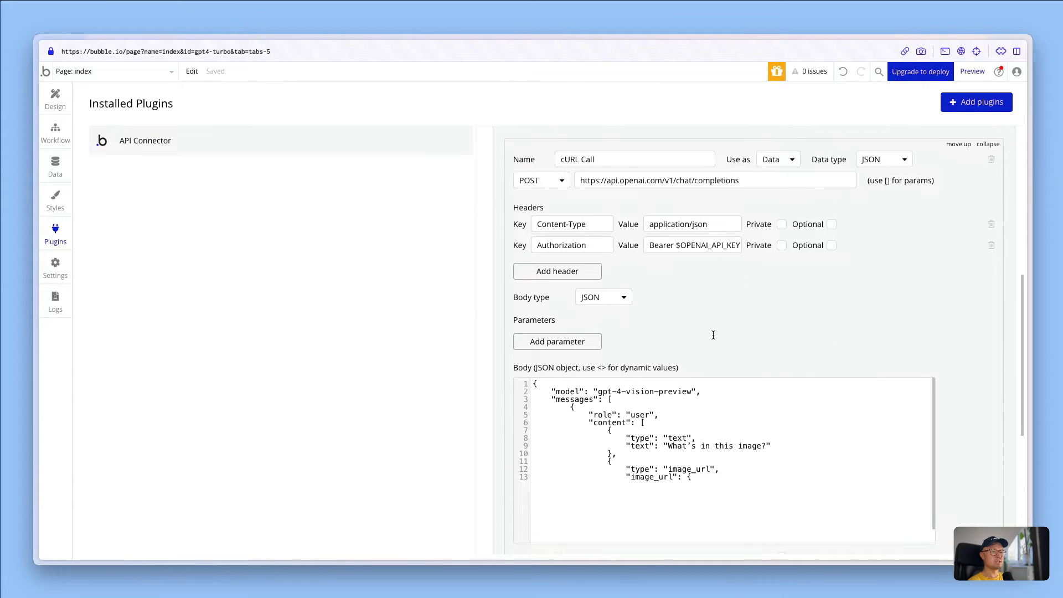
pyautogui.click(709, 406)
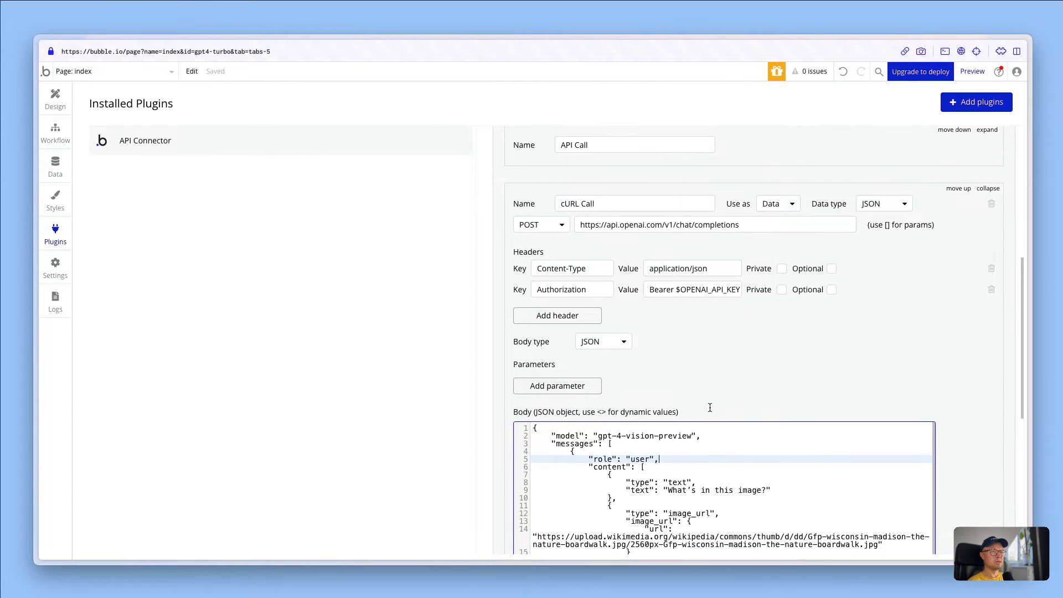
pyautogui.click(769, 345)
pyautogui.scroll(-1, 769, 344)
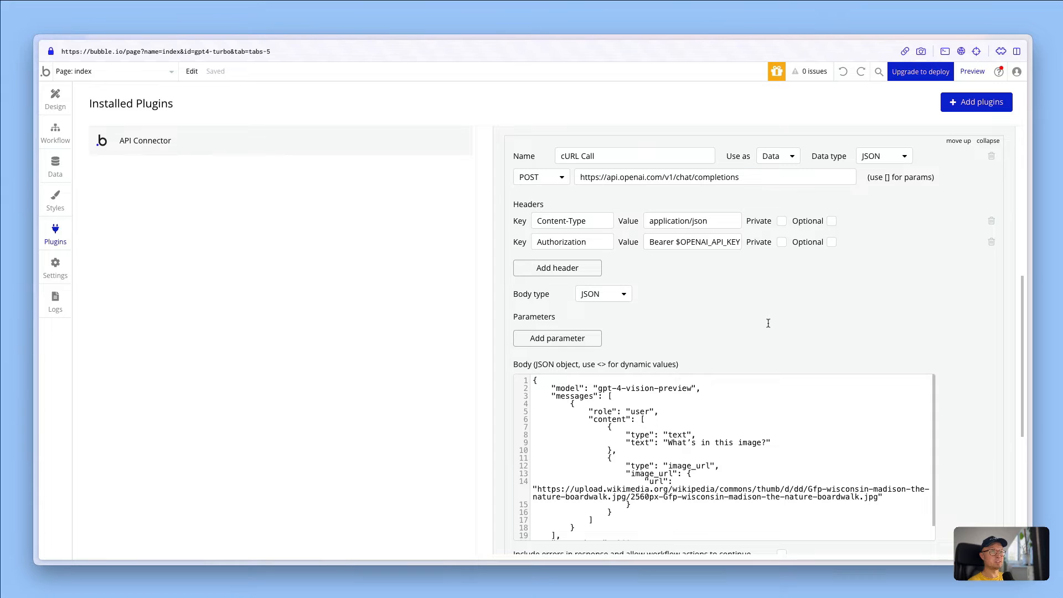
pyautogui.scroll(1, 777, 329)
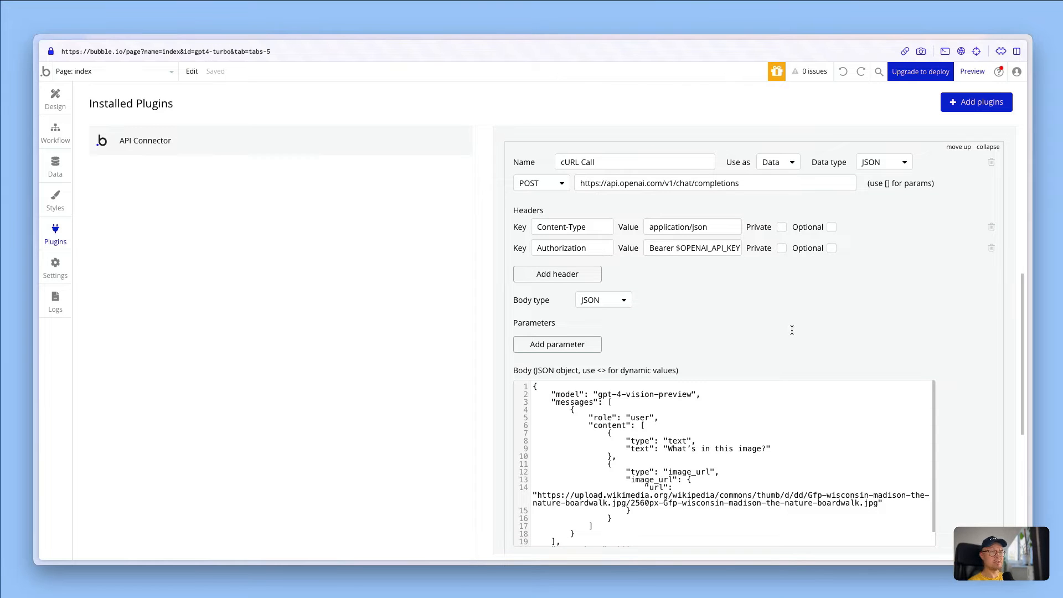
# Switch to OpenAI's API reference and compare the Image input example's URL and headers with those of the imported cURL Call in Bubble
pyautogui.hotkey('ctrl', 'Tab')
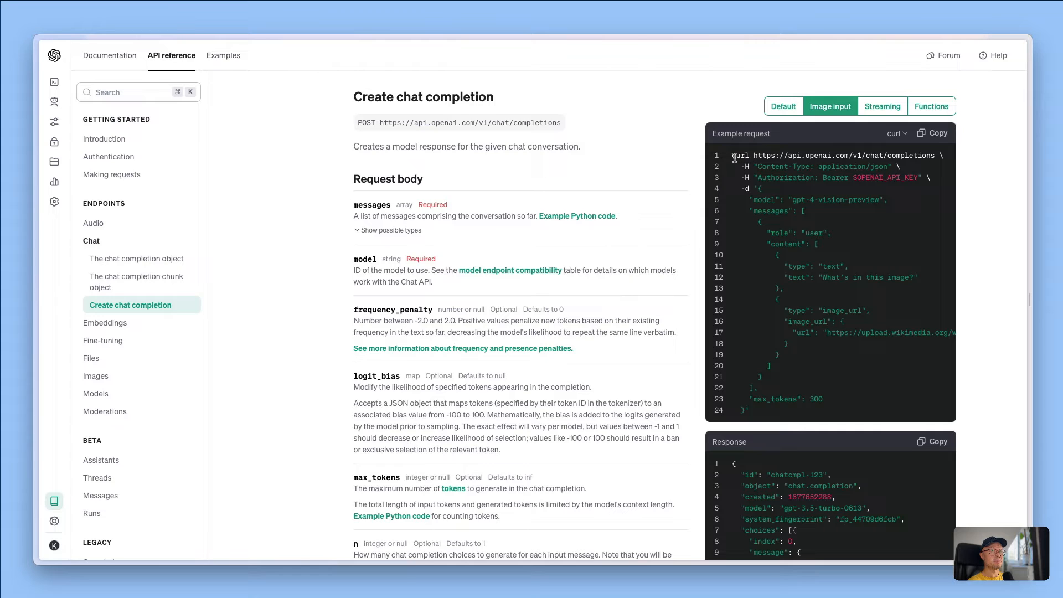
pyautogui.moveTo(754, 157); pyautogui.dragTo(936, 152)
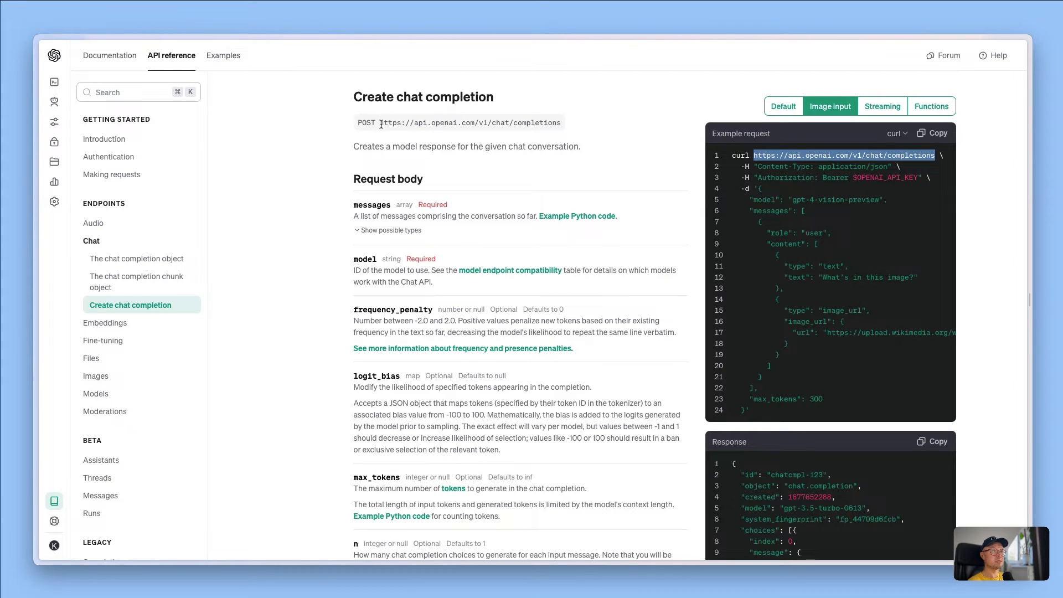
pyautogui.moveTo(381, 125); pyautogui.dragTo(565, 125)
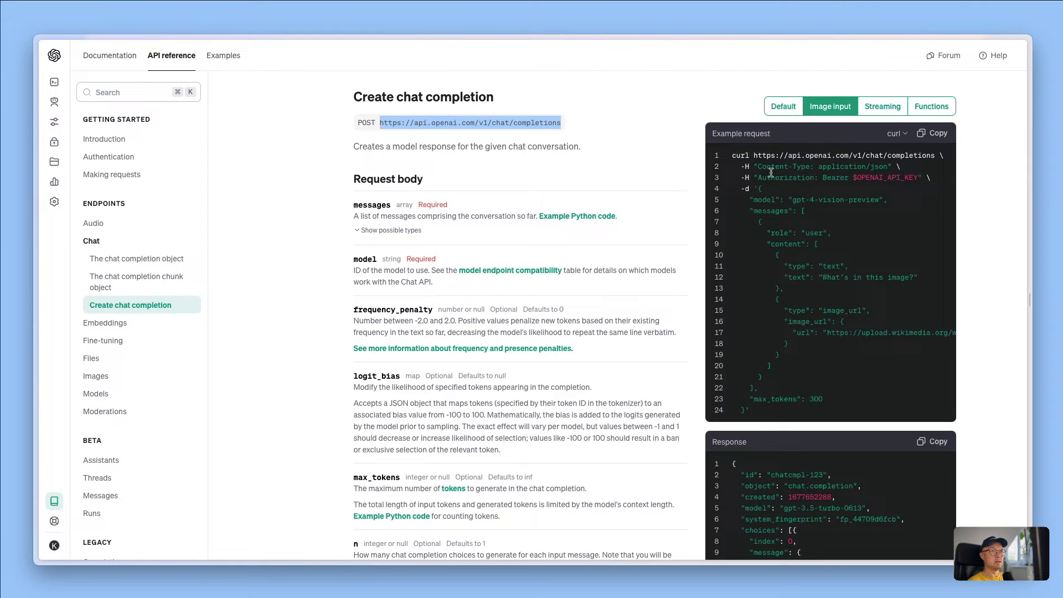
pyautogui.click(754, 169)
pyautogui.moveTo(743, 170); pyautogui.dragTo(885, 168)
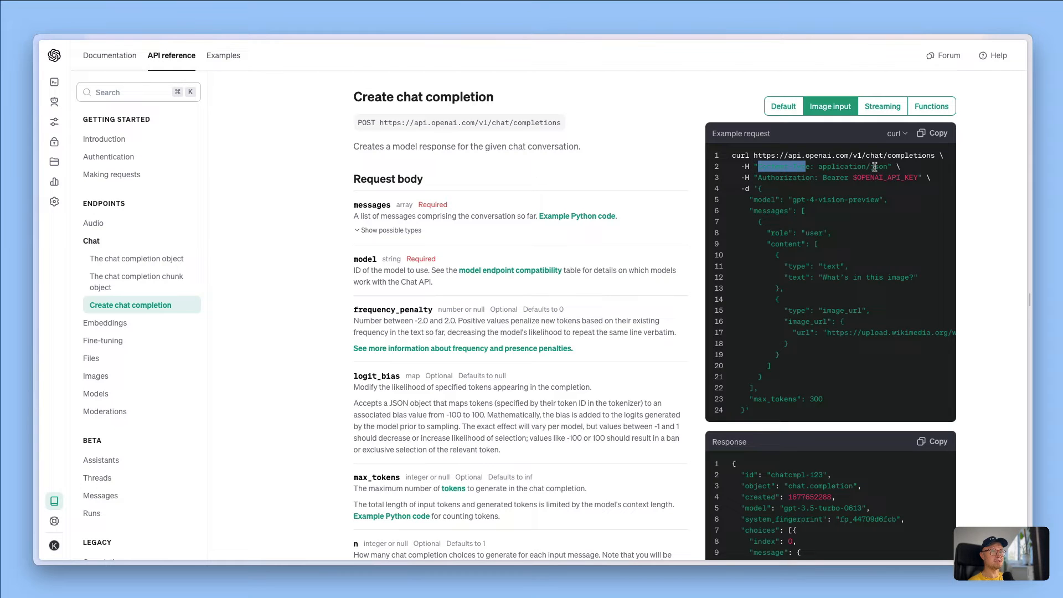
pyautogui.click(759, 177)
pyautogui.doubleClick(784, 178)
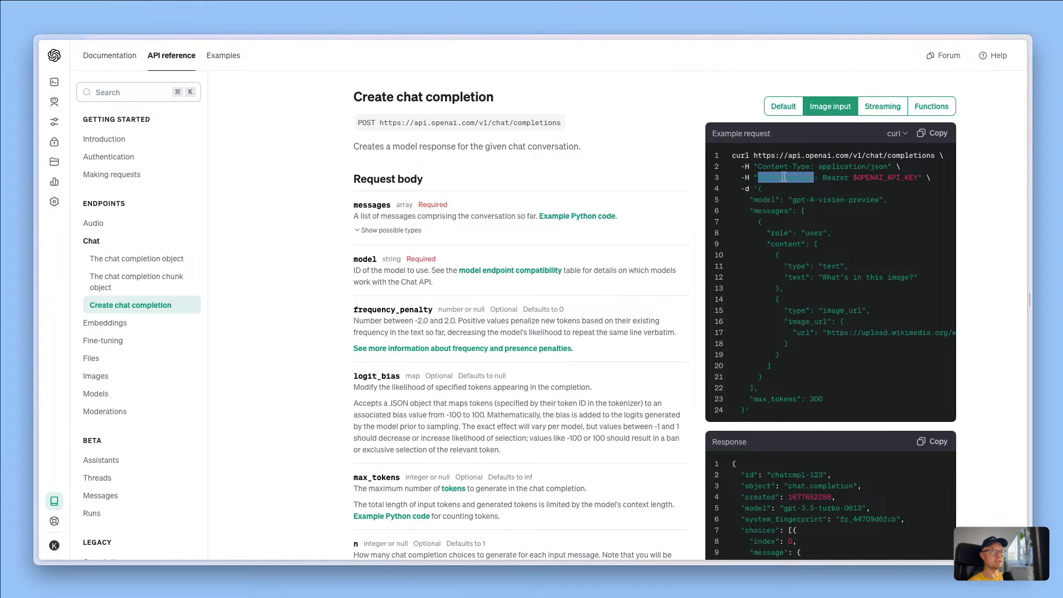
pyautogui.doubleClick(831, 177)
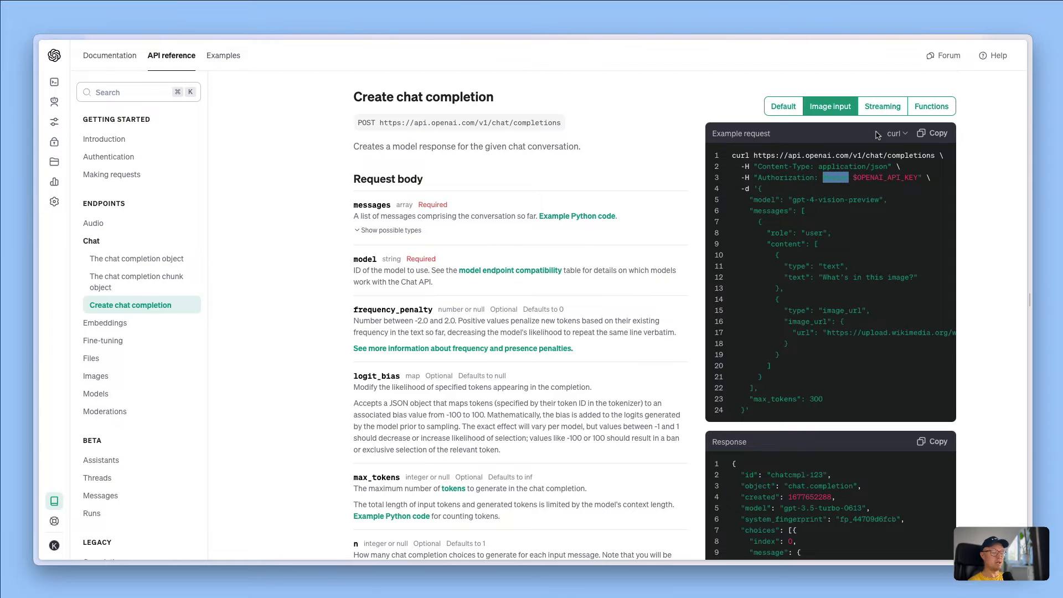
pyautogui.hotkey('ctrl', 'Tab')
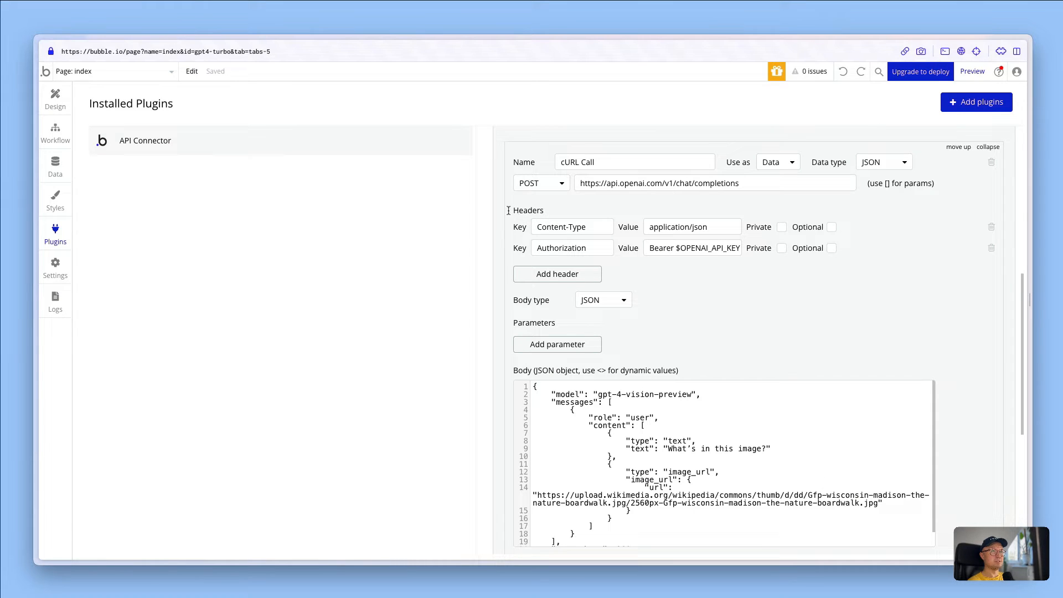
pyautogui.tripleClick(546, 228)
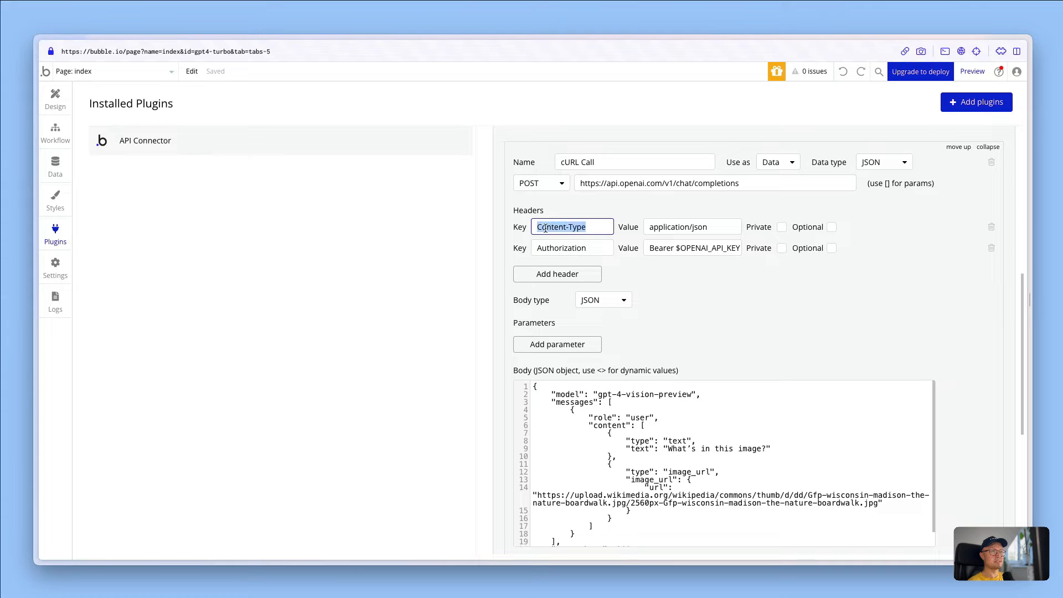
pyautogui.tripleClick(670, 234)
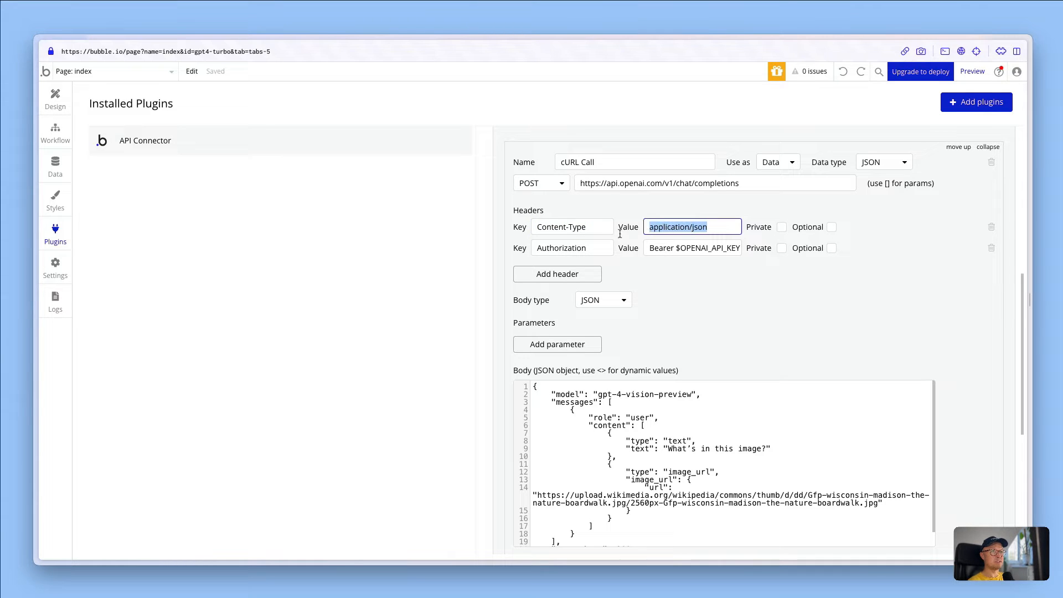
pyautogui.tripleClick(557, 245)
pyautogui.tripleClick(676, 245)
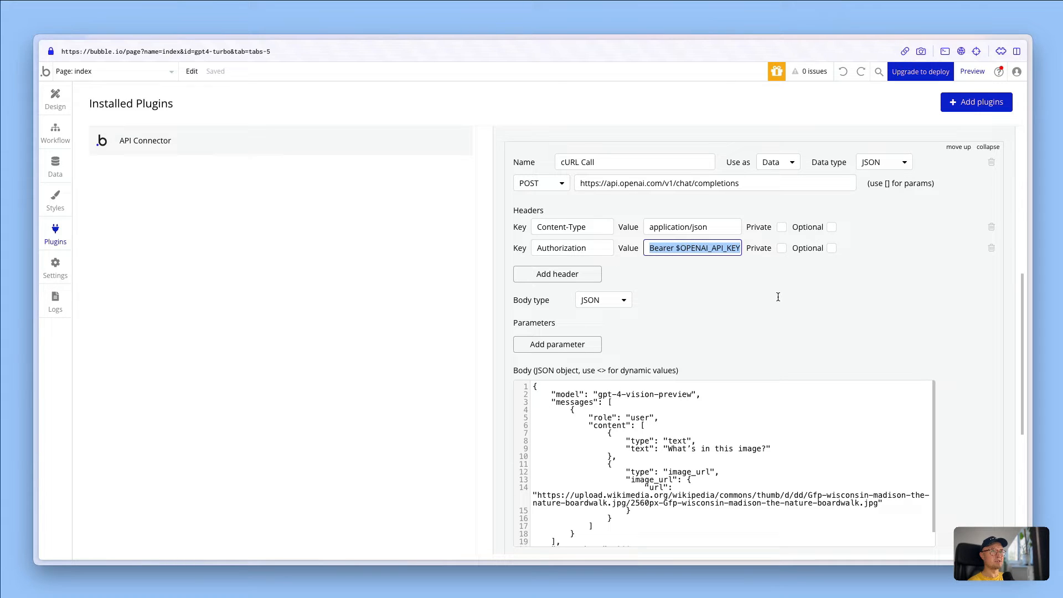
# Compare the JSON body of OpenAI's Image input example with the body of the cURL Call in Bubble
pyautogui.hotkey('ctrl', 'Tab')
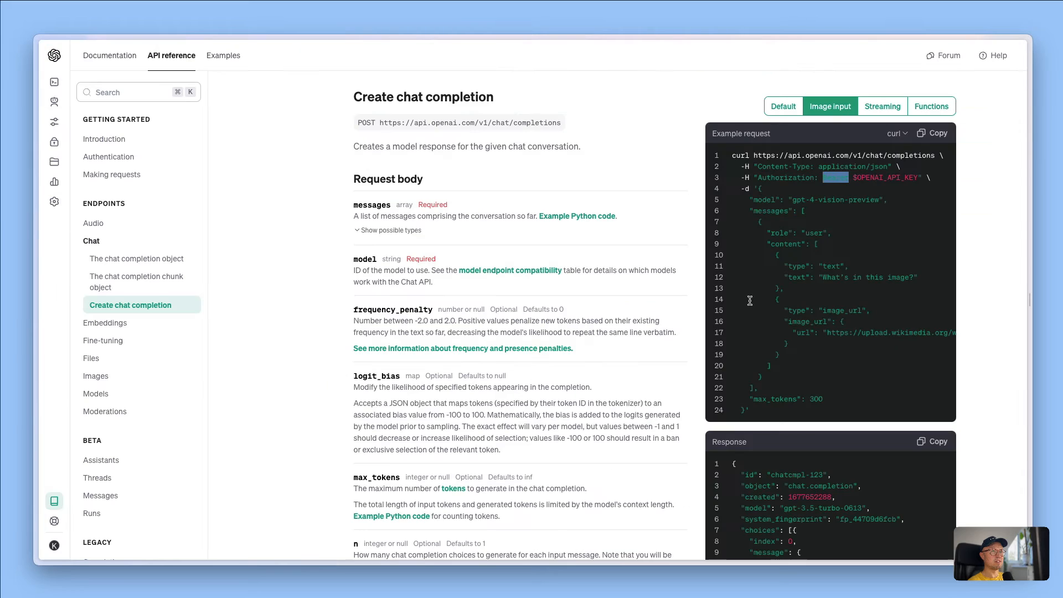
pyautogui.click(756, 191)
pyautogui.moveTo(756, 191); pyautogui.dragTo(747, 411)
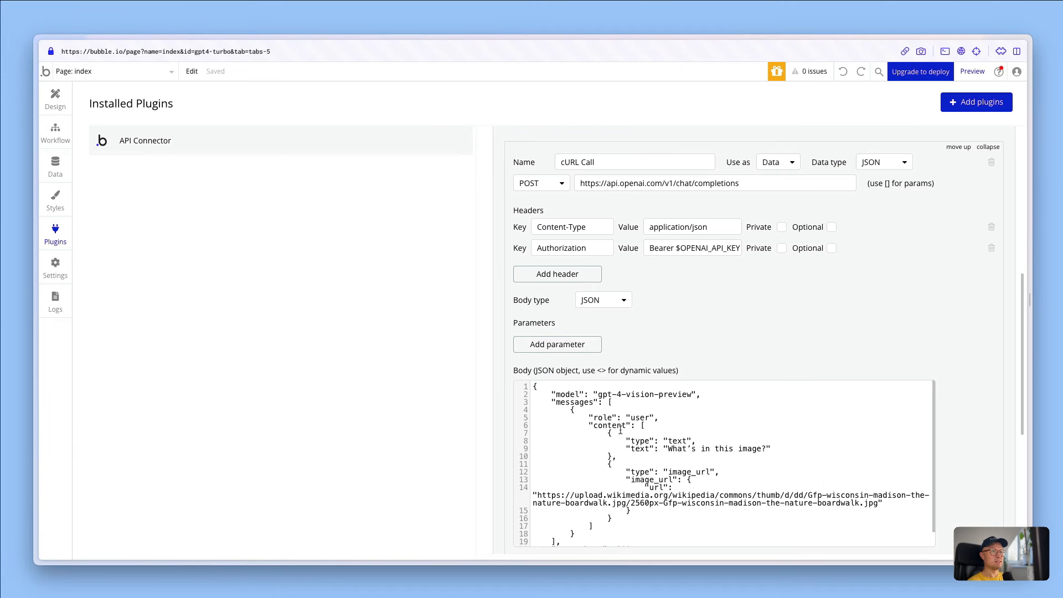
pyautogui.click(620, 430)
pyautogui.scroll(-2, 728, 362)
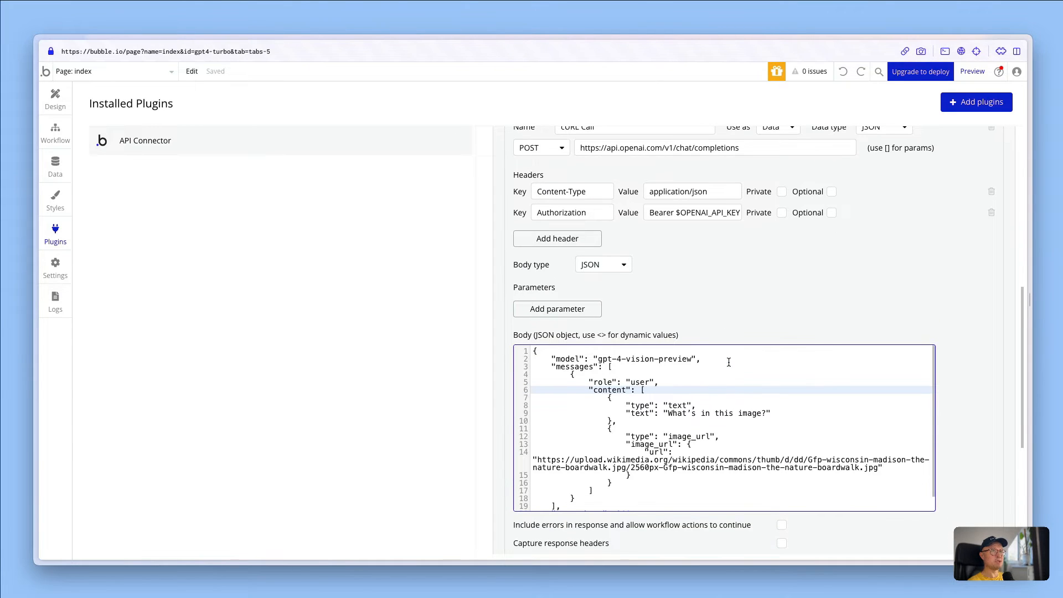
pyautogui.scroll(-1, 695, 439)
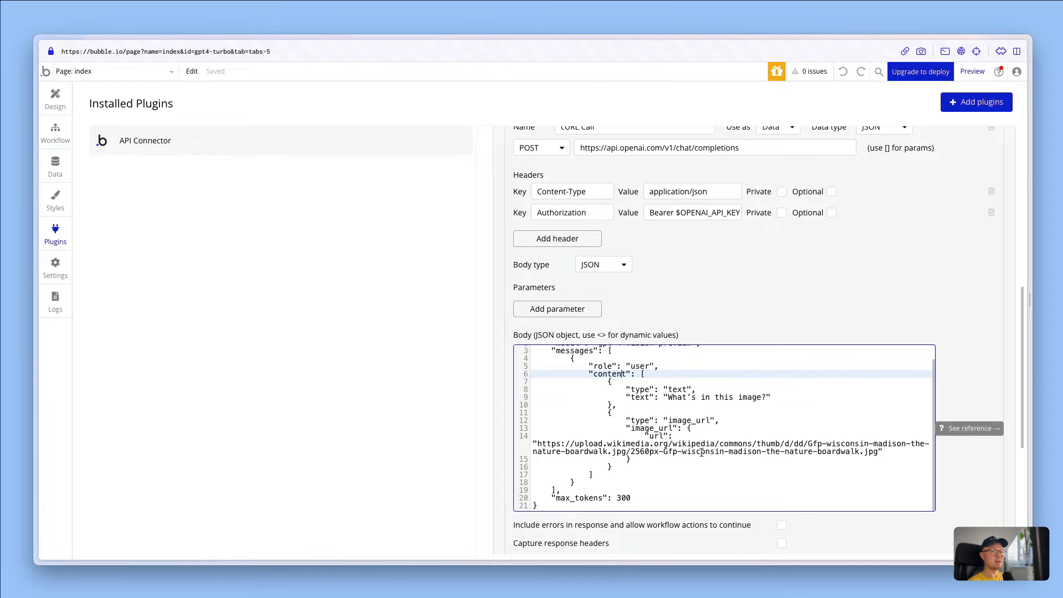
pyautogui.scroll(5, 727, 423)
pyautogui.scroll(-5, 754, 432)
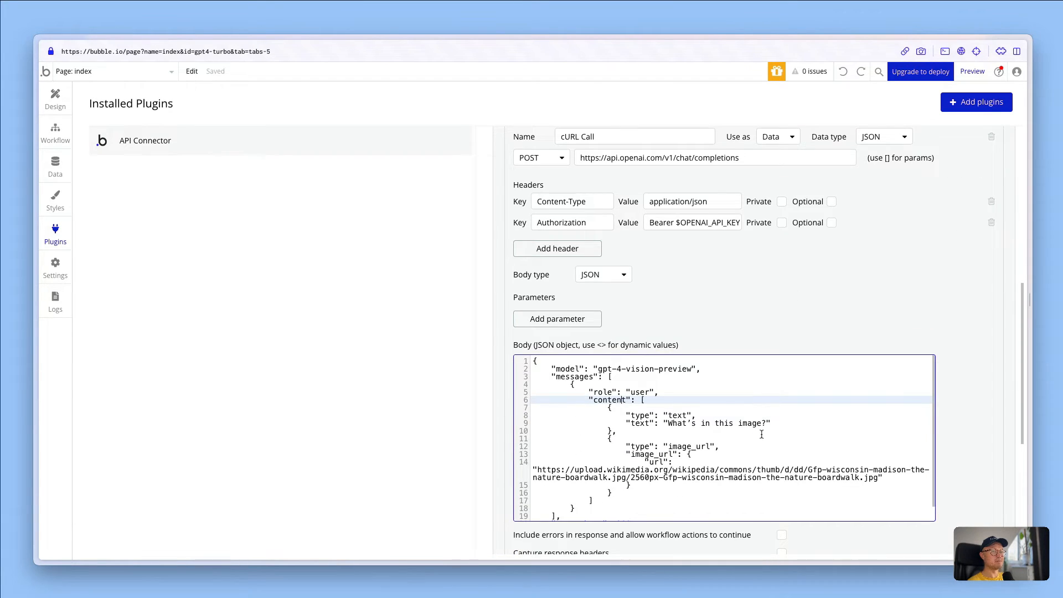
pyautogui.scroll(1, 762, 434)
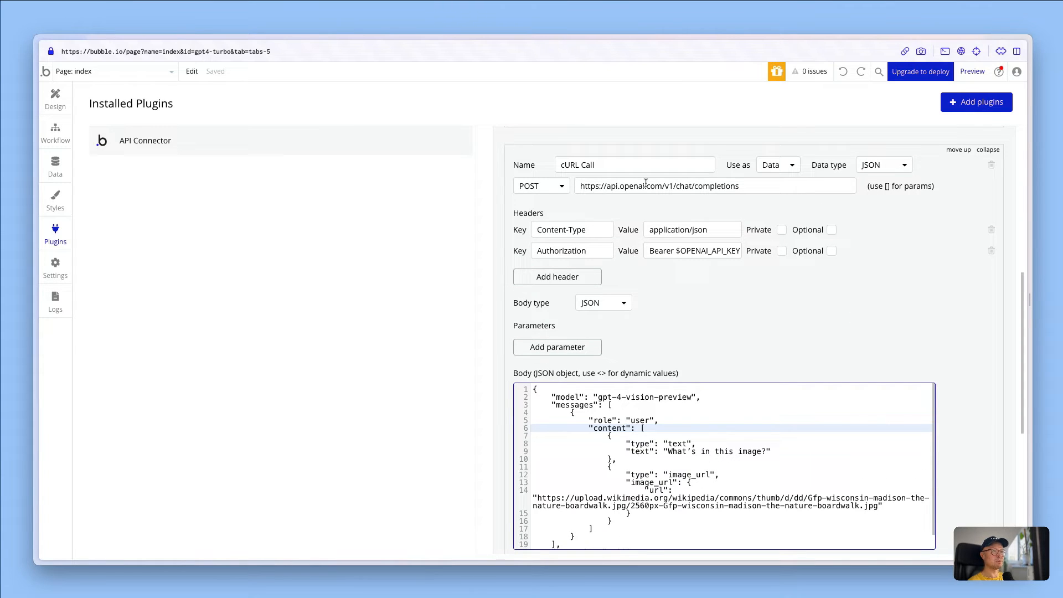
pyautogui.scroll(-1, 726, 326)
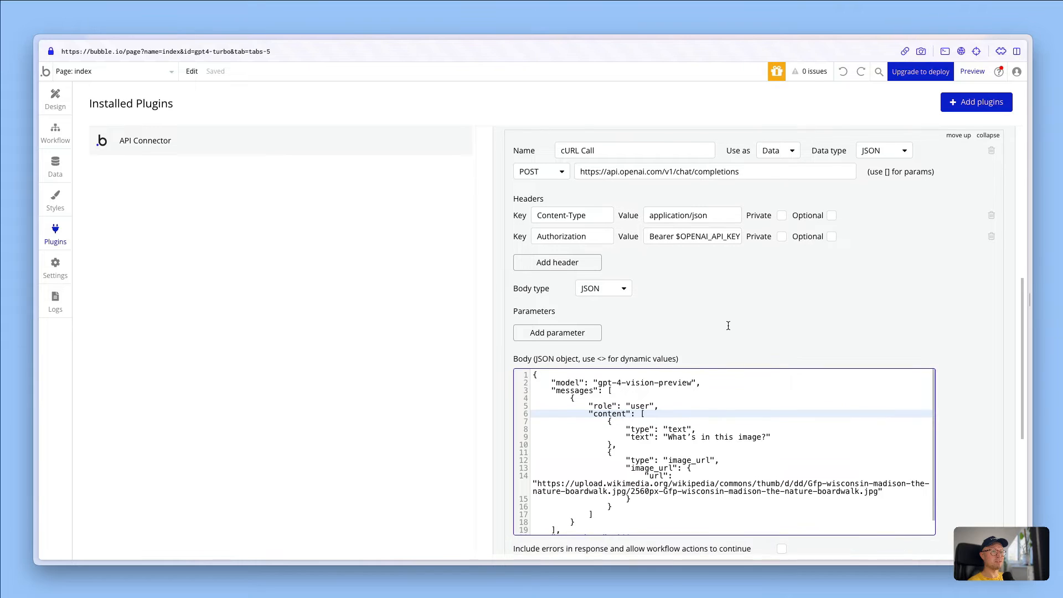
pyautogui.scroll(3, 729, 325)
pyautogui.click(668, 372)
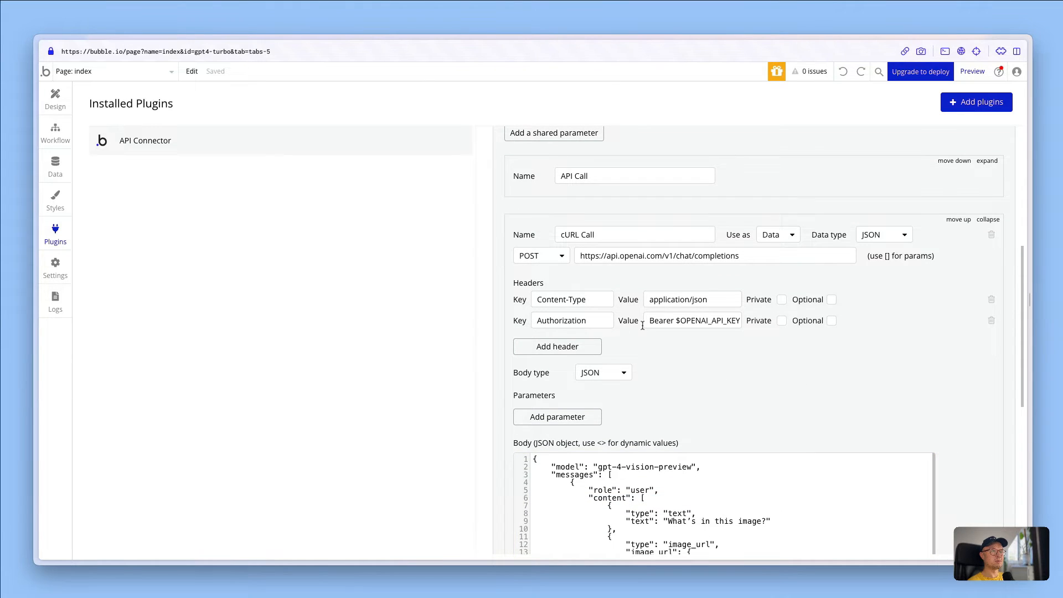
# Check the Open AI API's shared private key authentication and delete the Authorization header from the cURL Call
pyautogui.scroll(5, 643, 326)
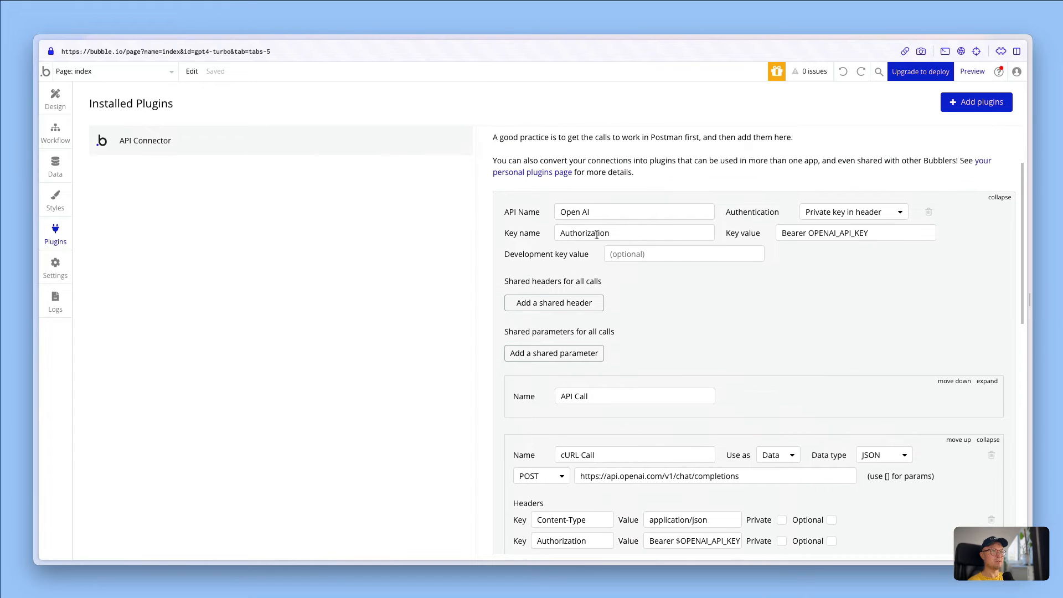
pyautogui.scroll(-3, 842, 238)
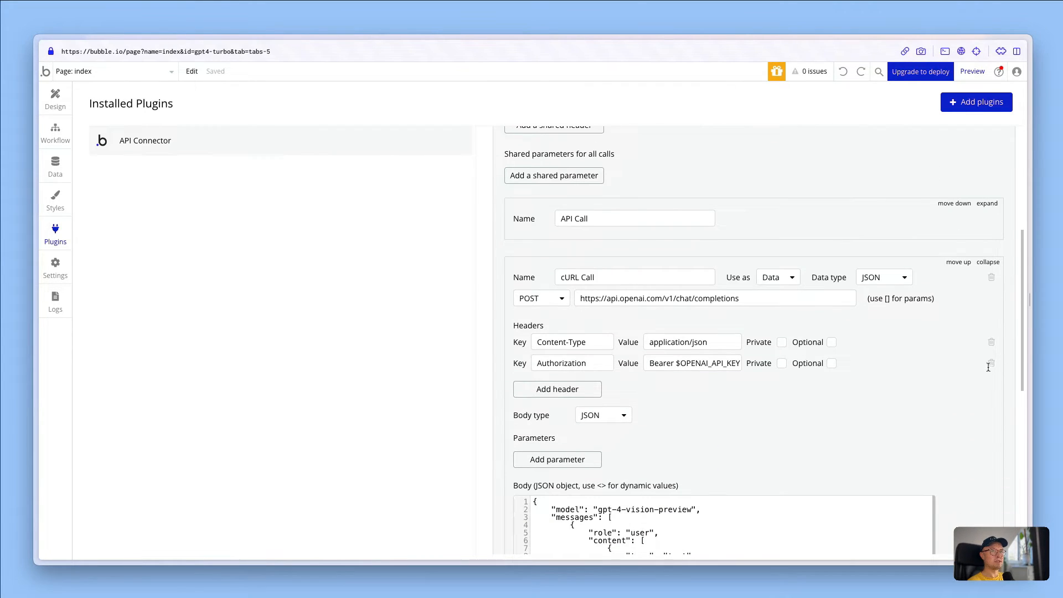
pyautogui.scroll(2, 793, 242)
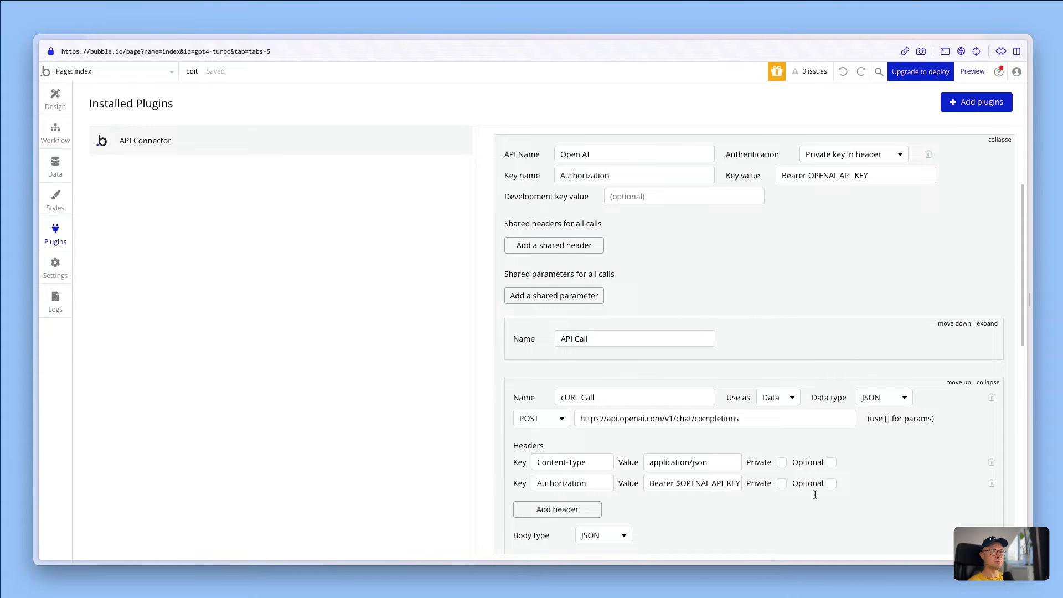
pyautogui.scroll(-2, 816, 497)
pyautogui.scroll(5, 816, 500)
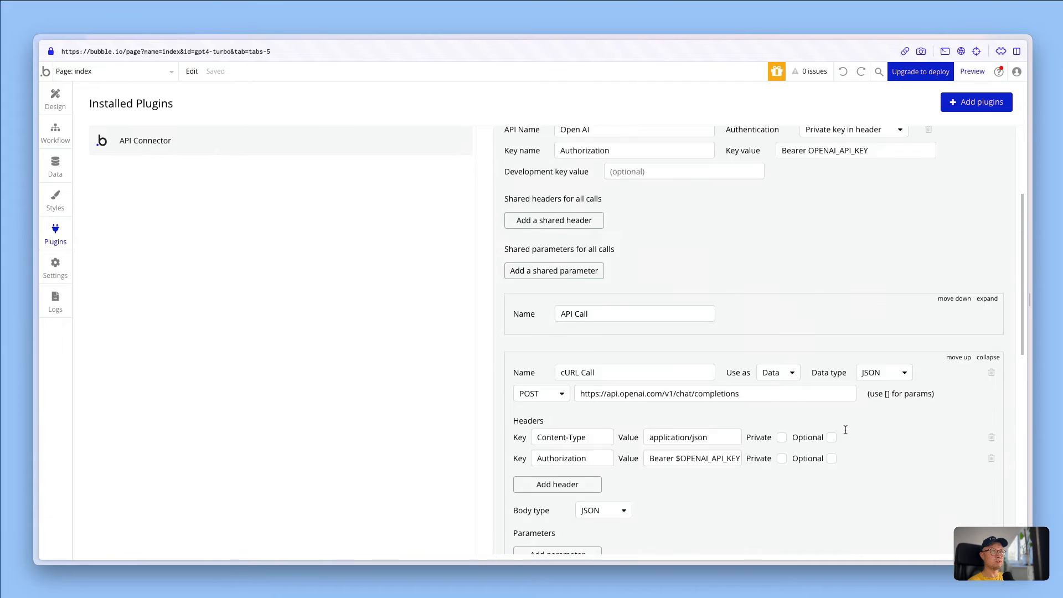
pyautogui.scroll(-6, 847, 398)
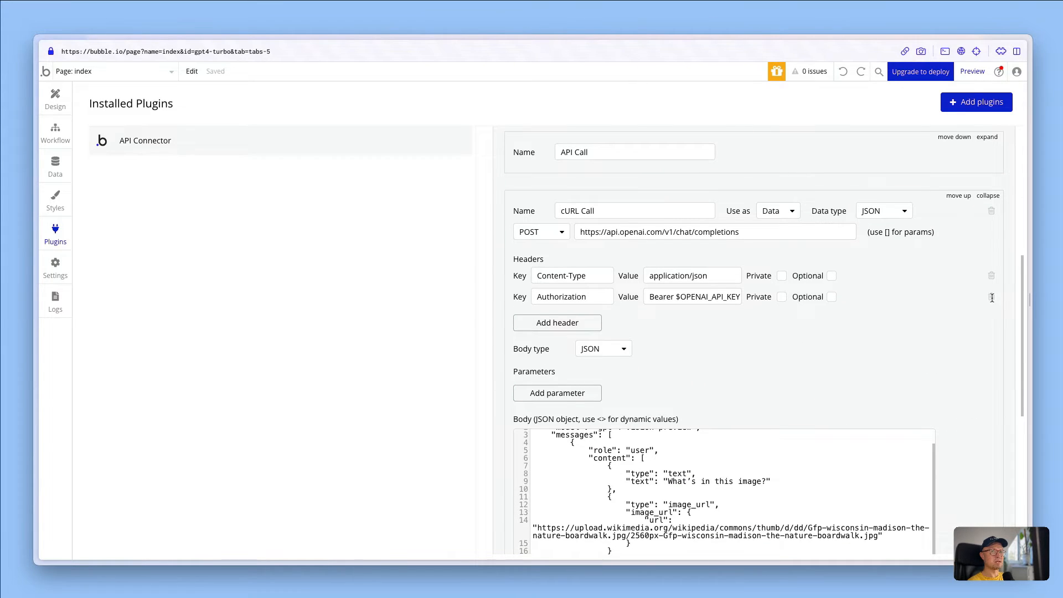
pyautogui.click(992, 297)
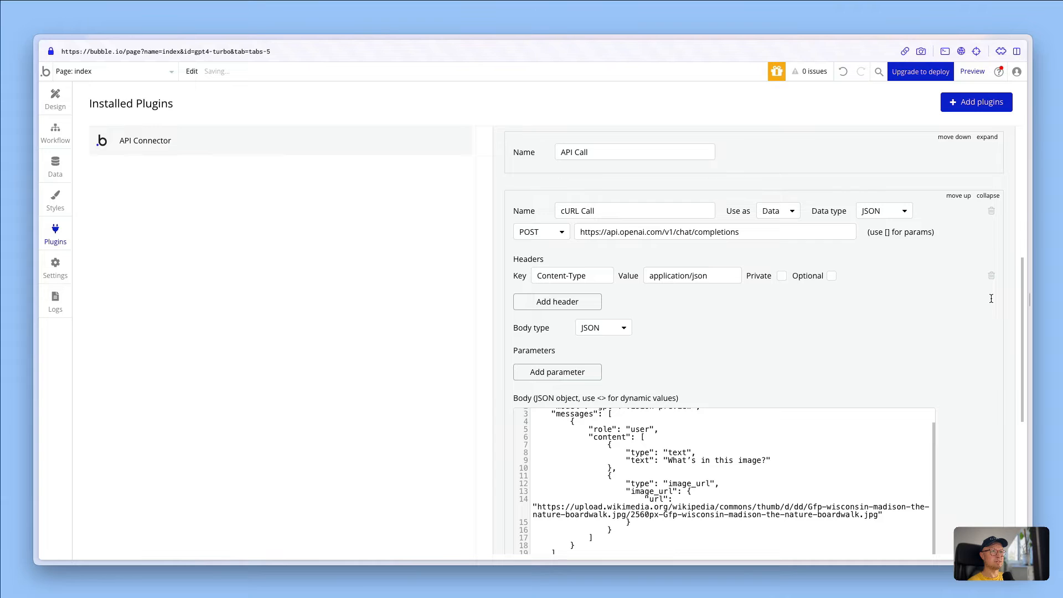
# Add a shared header to the Open AI API with the key Content-Type, copied from the cURL Call
pyautogui.tripleClick(559, 280)
pyautogui.hotkey('ctrl', 'c')
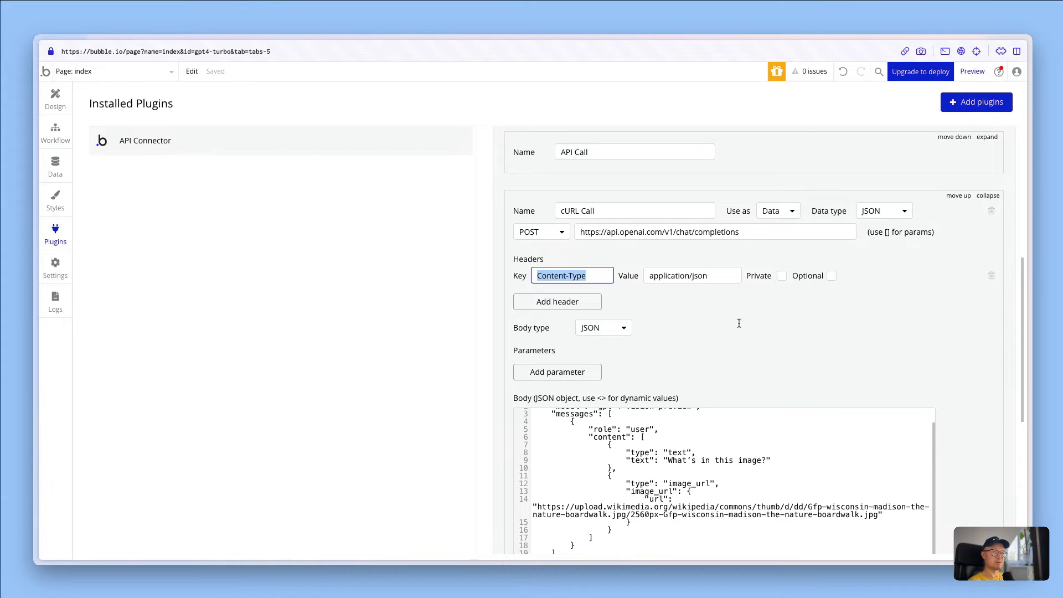
pyautogui.scroll(6, 742, 321)
pyautogui.click(568, 356)
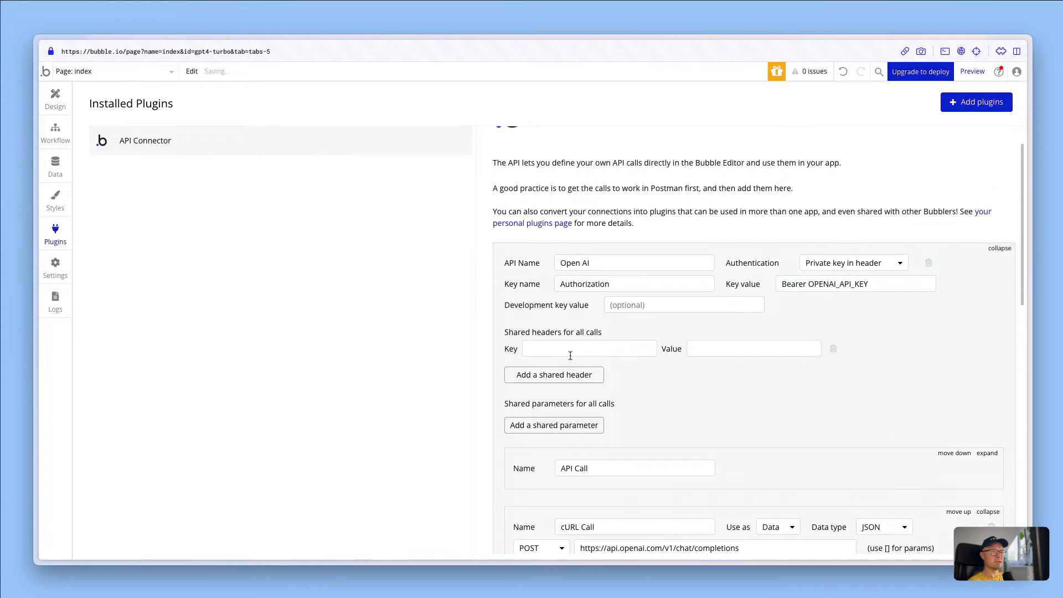
pyautogui.click(566, 354)
pyautogui.hotkey('ctrl', 'v')
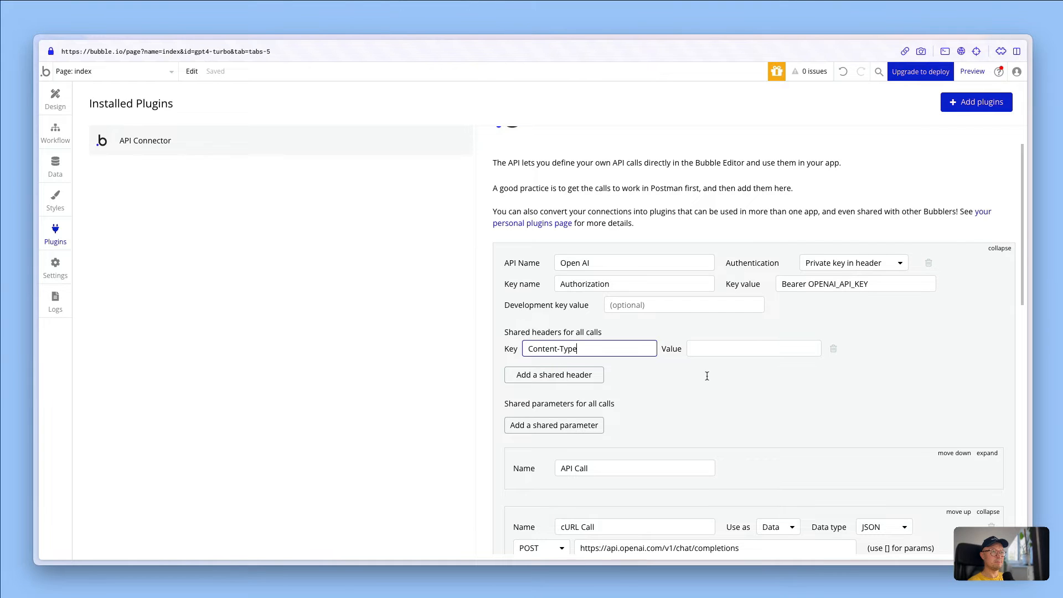
# Set the shared Content-Type header's value to application/json and delete the cURL Call's own Content-Type header
pyautogui.scroll(-5, 706, 370)
pyautogui.tripleClick(675, 332)
pyautogui.hotkey('ctrl', 'c')
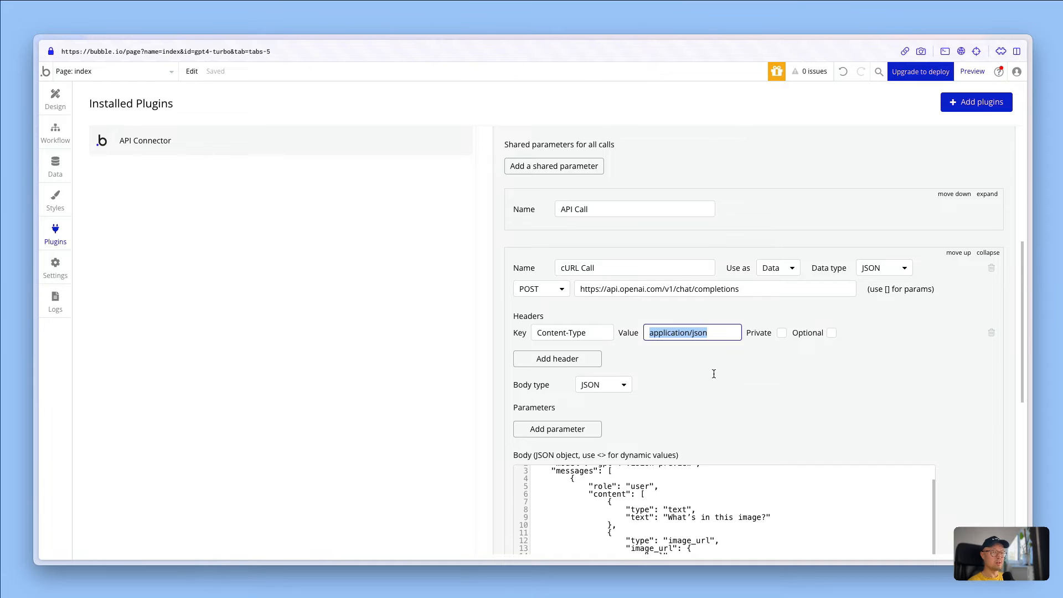
pyautogui.scroll(4, 714, 374)
pyautogui.click(720, 321)
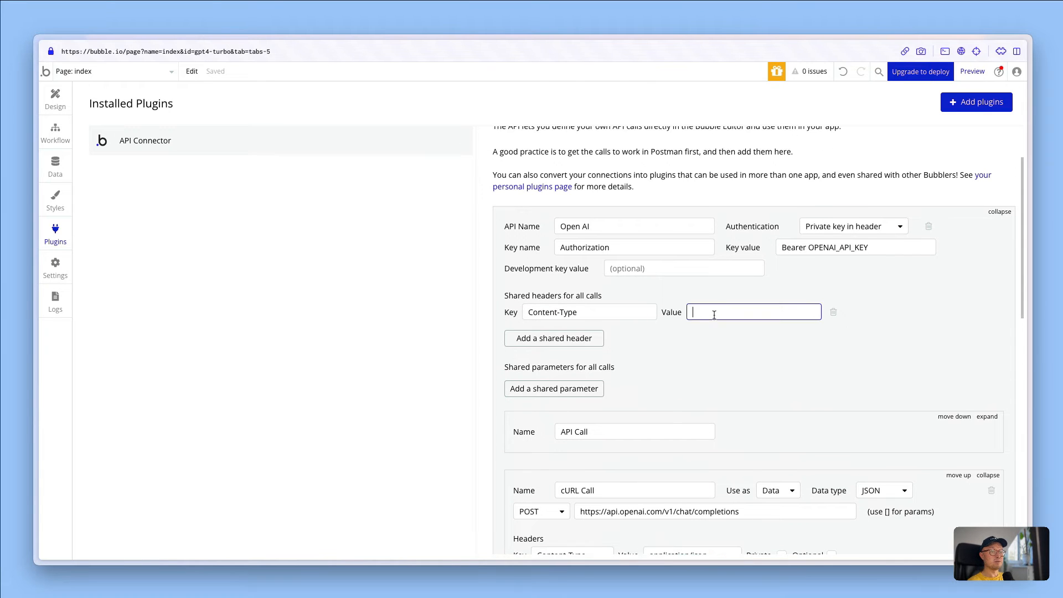
pyautogui.hotkey('ctrl', 'v')
pyautogui.click(909, 351)
pyautogui.scroll(-4, 695, 335)
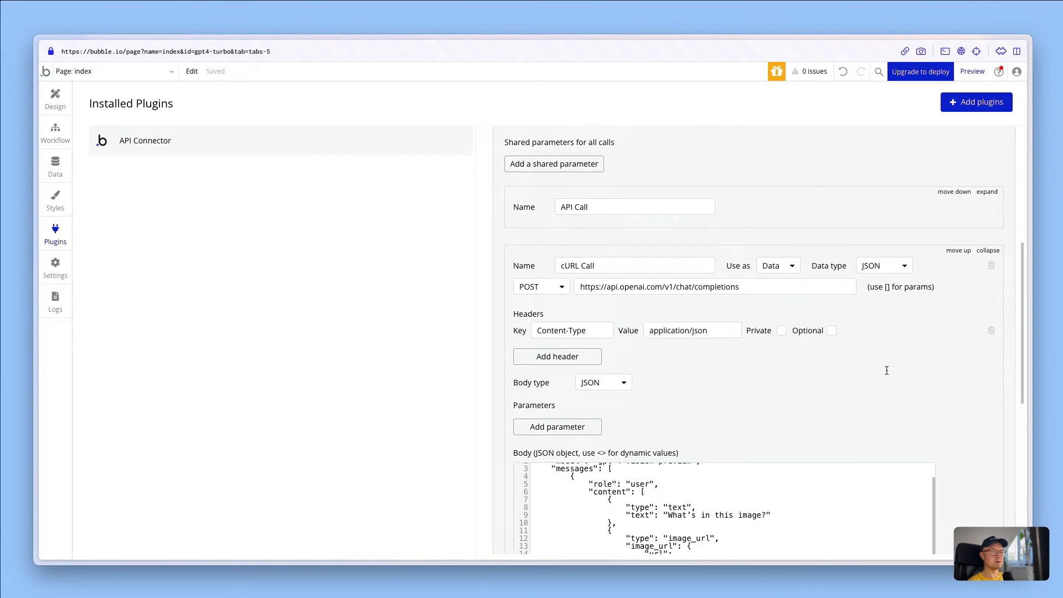
pyautogui.click(992, 330)
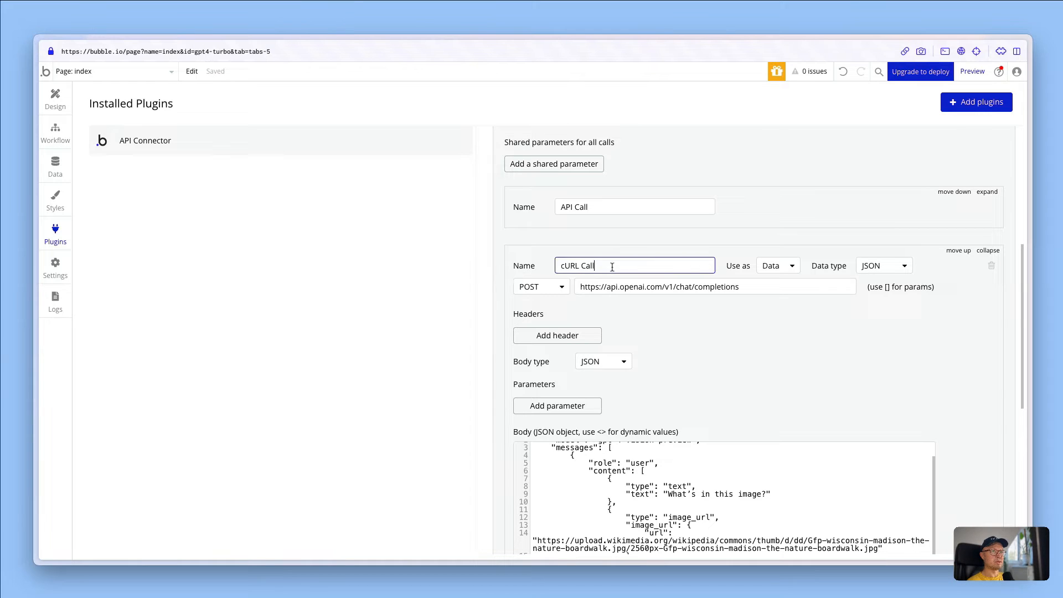
# Rename the cURL Call as "Analyse image" and set it to be used as an Action
pyautogui.tripleClick(614, 266)
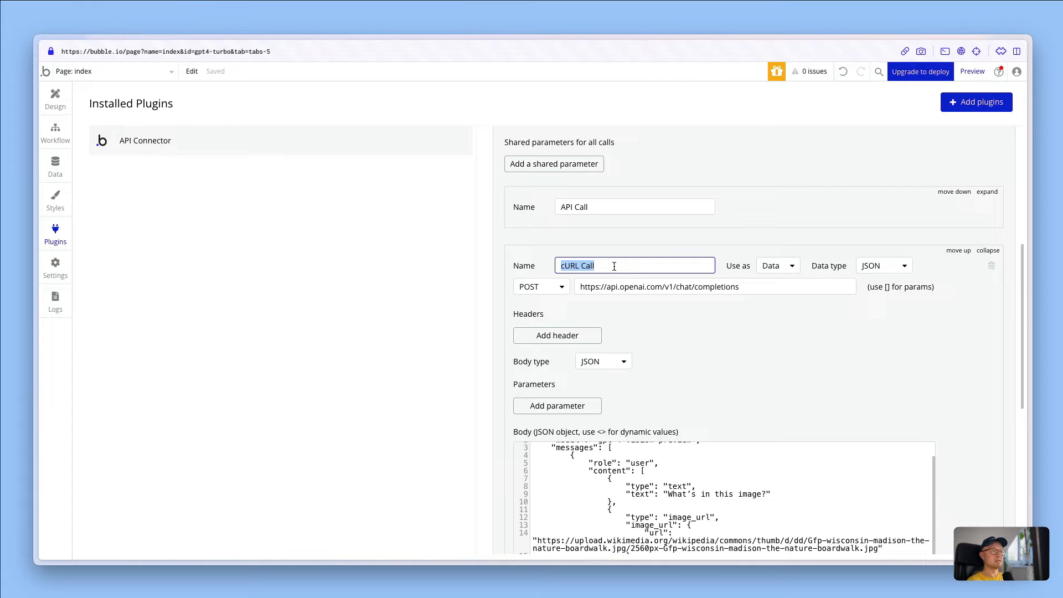
pyautogui.write('Analy')
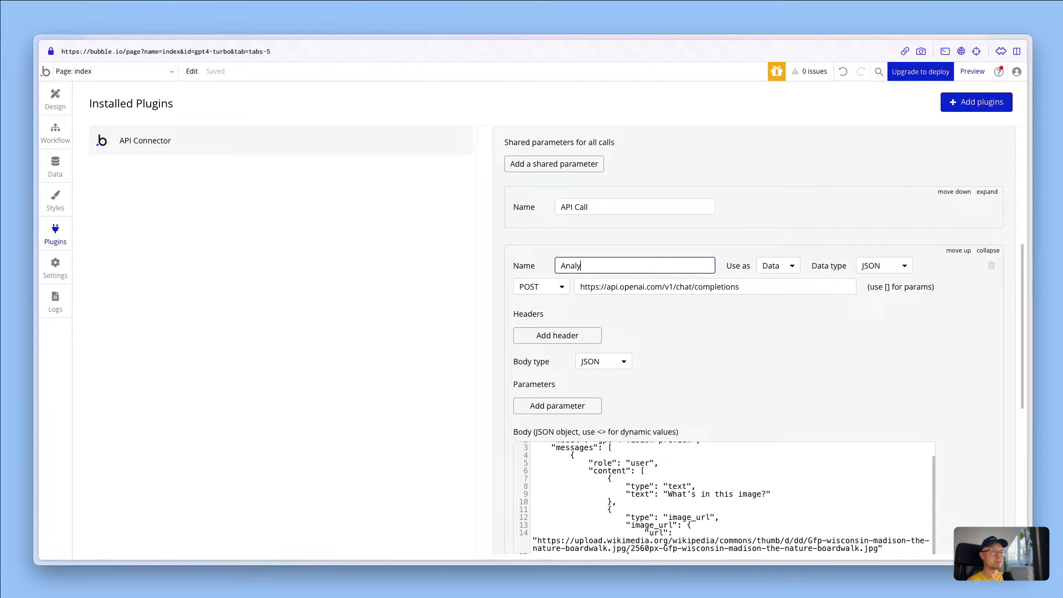
pyautogui.write('se image')
pyautogui.click(773, 270)
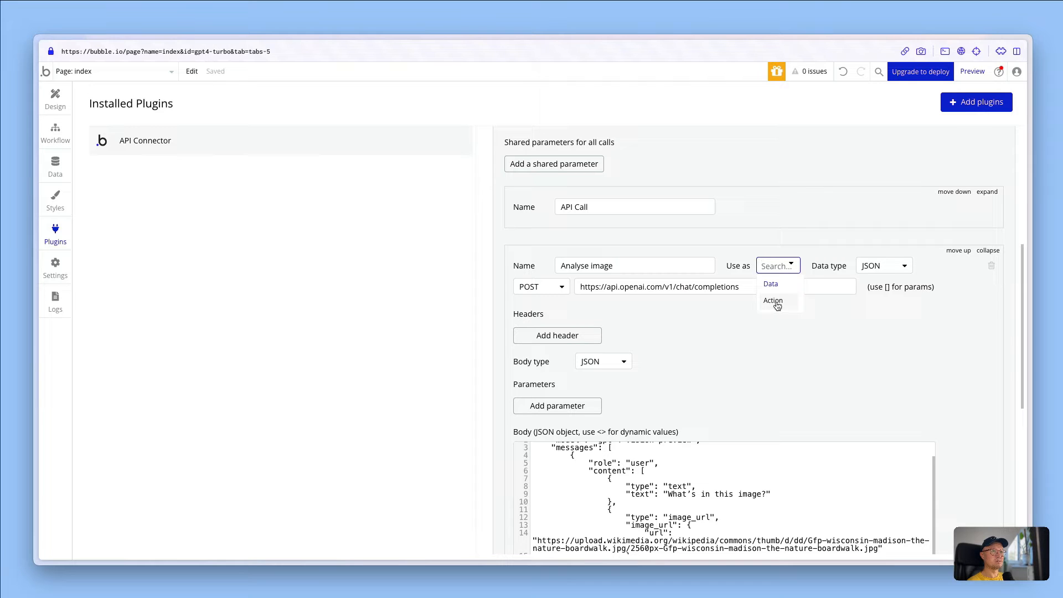
pyautogui.click(777, 304)
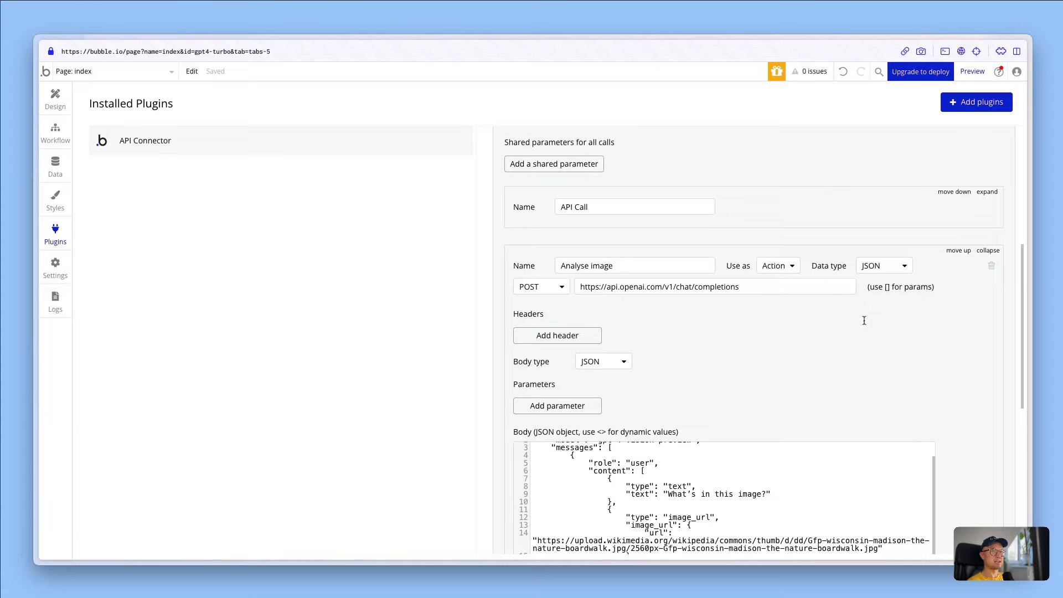
# Examine the Analyse image call's JSON body, including the model, messages, question text and image URL entries
pyautogui.scroll(-3, 865, 321)
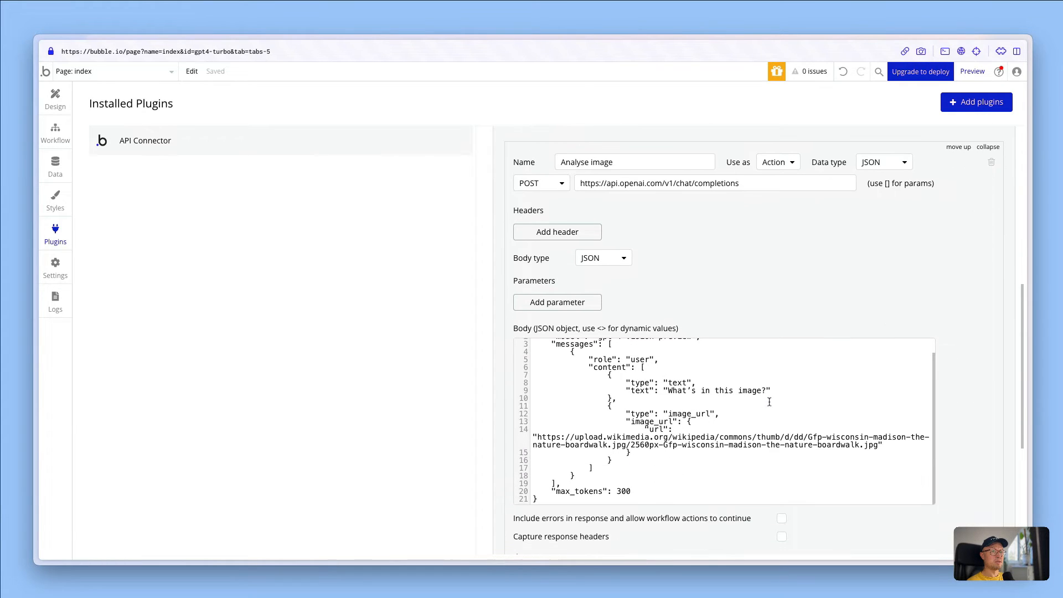
pyautogui.click(767, 403)
pyautogui.scroll(1, 662, 391)
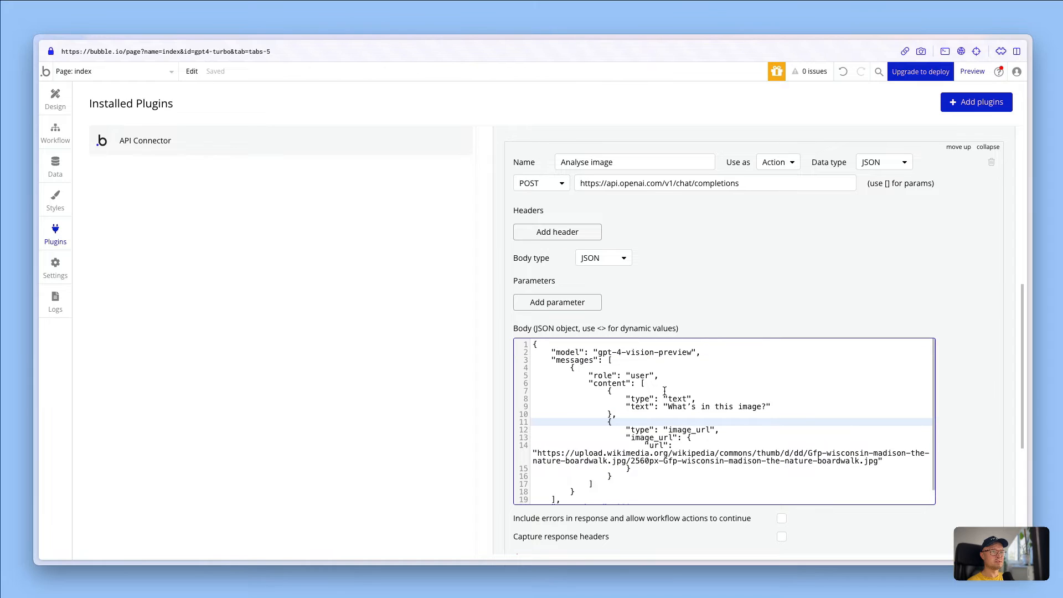
pyautogui.scroll(-1, 703, 404)
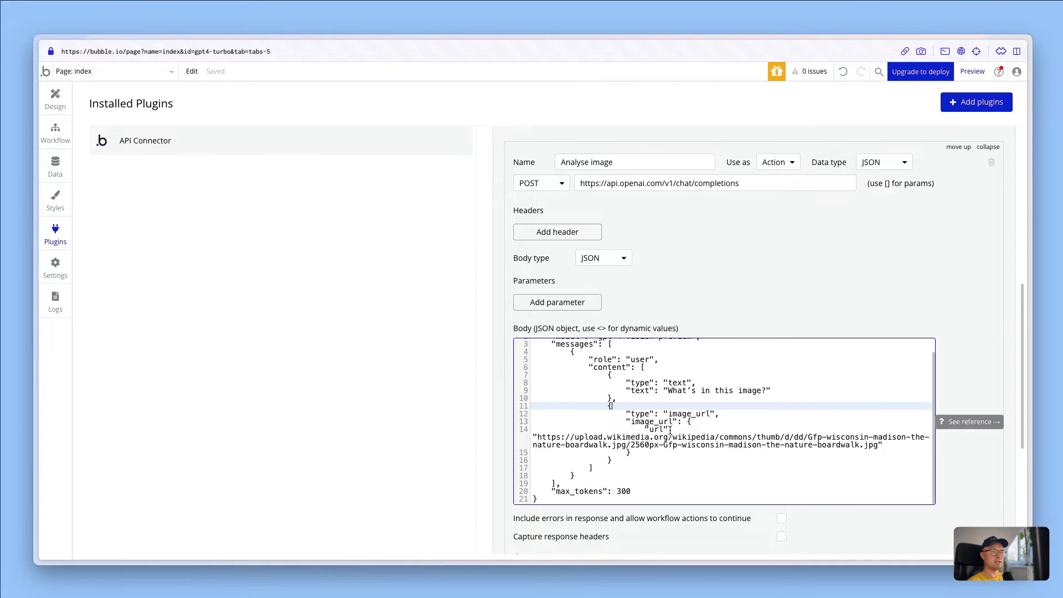
pyautogui.scroll(1, 745, 393)
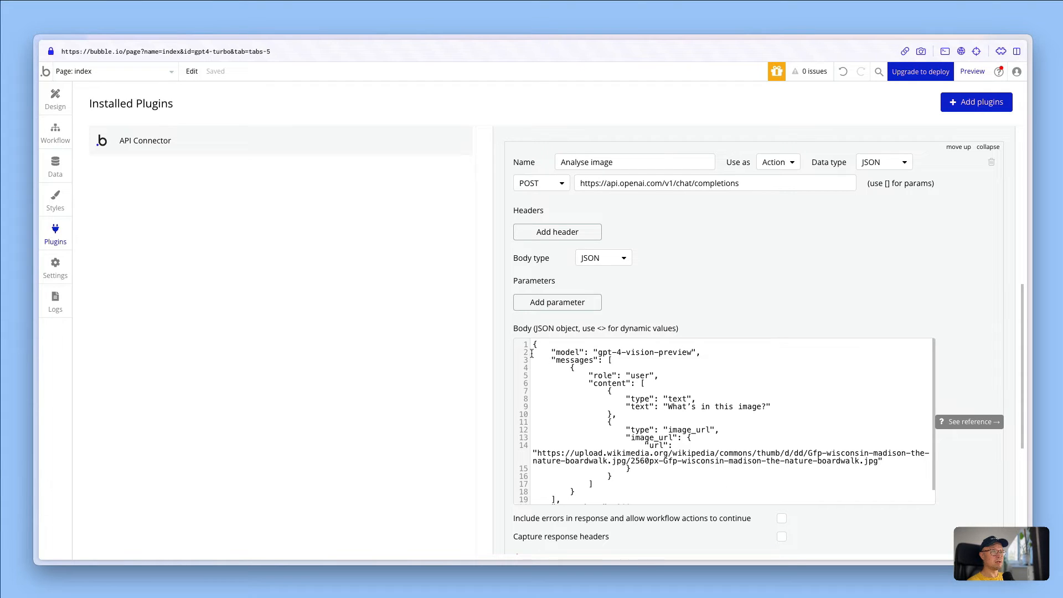
pyautogui.moveTo(550, 353); pyautogui.dragTo(574, 367)
pyautogui.click(553, 352)
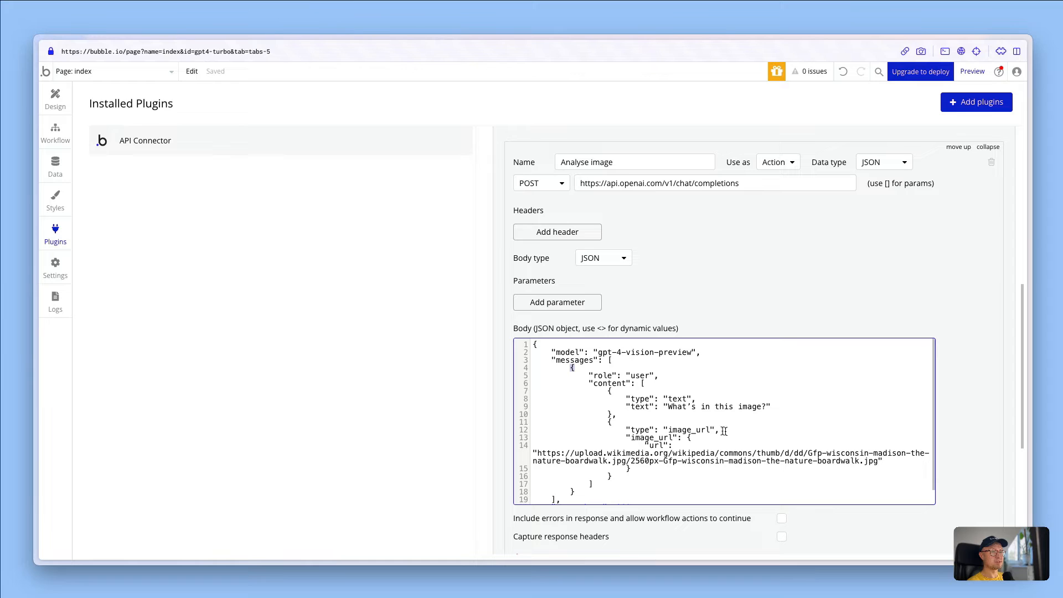
pyautogui.moveTo(721, 432); pyautogui.dragTo(717, 431)
pyautogui.click(888, 465)
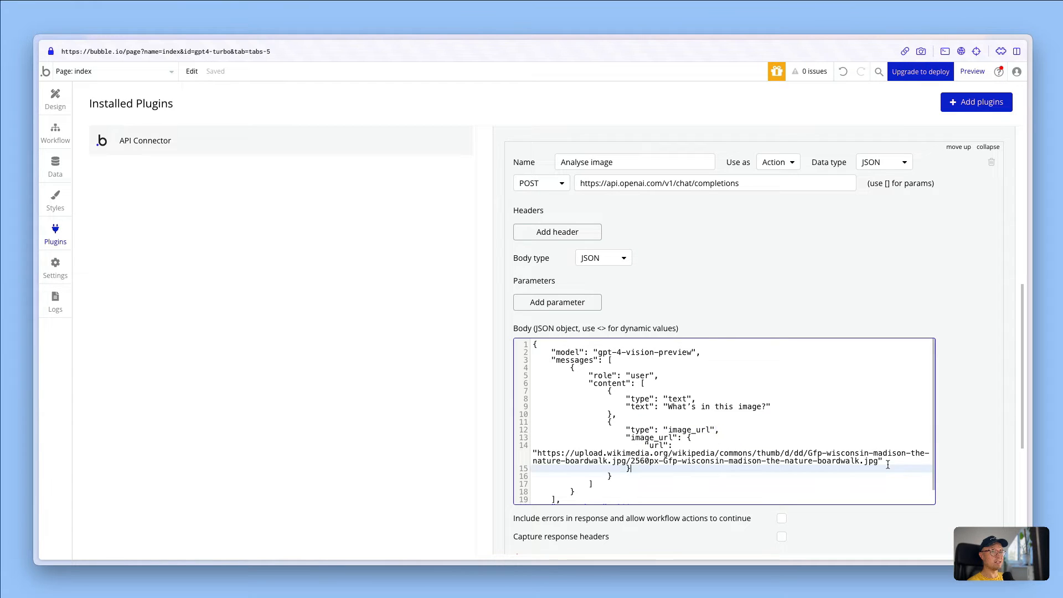
pyautogui.click(887, 460)
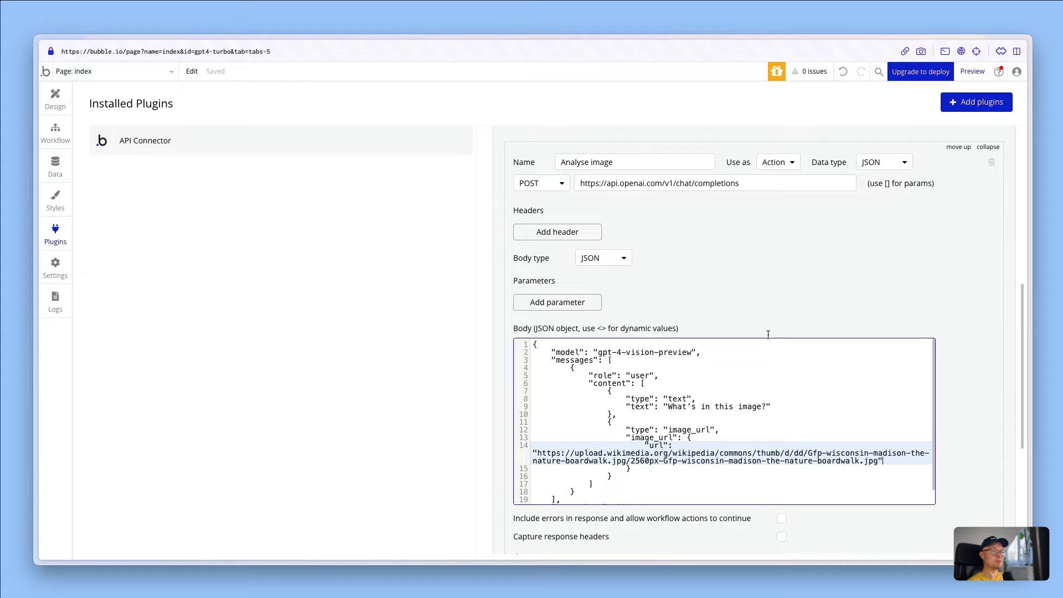
pyautogui.click(768, 430)
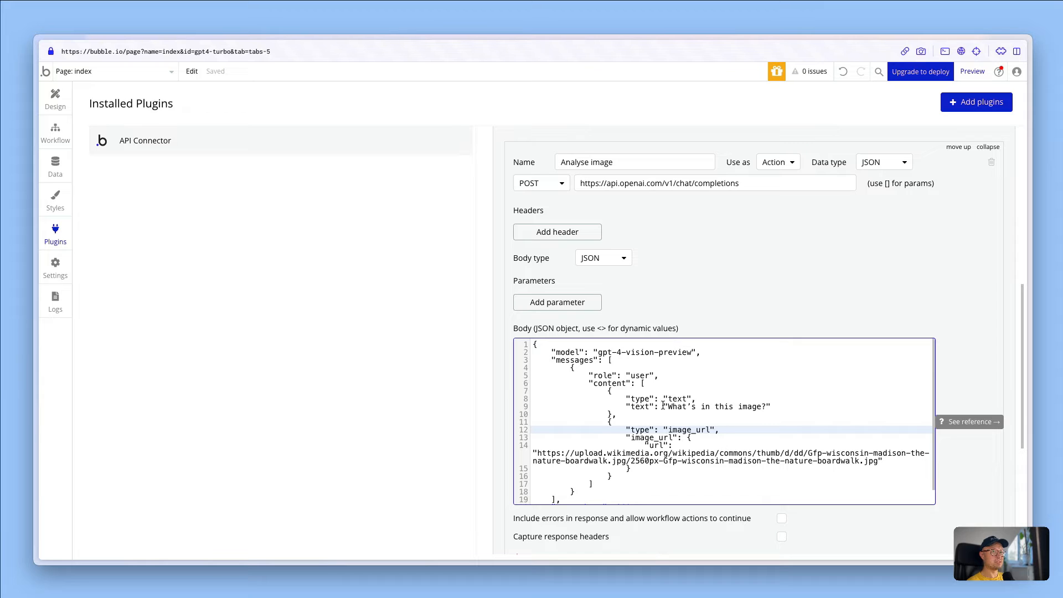
pyautogui.moveTo(665, 406); pyautogui.dragTo(764, 407)
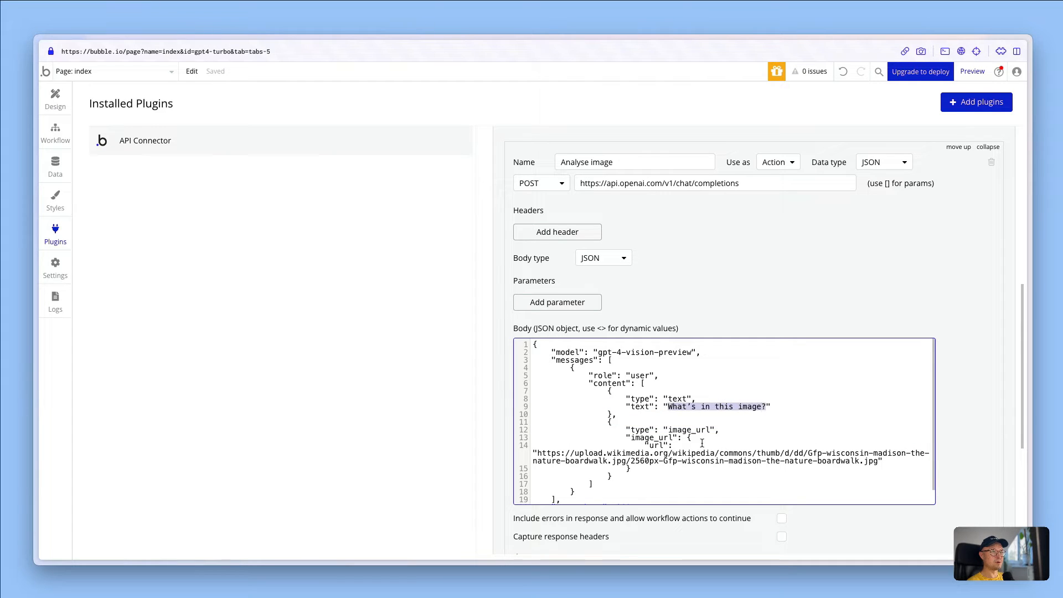
pyautogui.moveTo(579, 456); pyautogui.dragTo(819, 460)
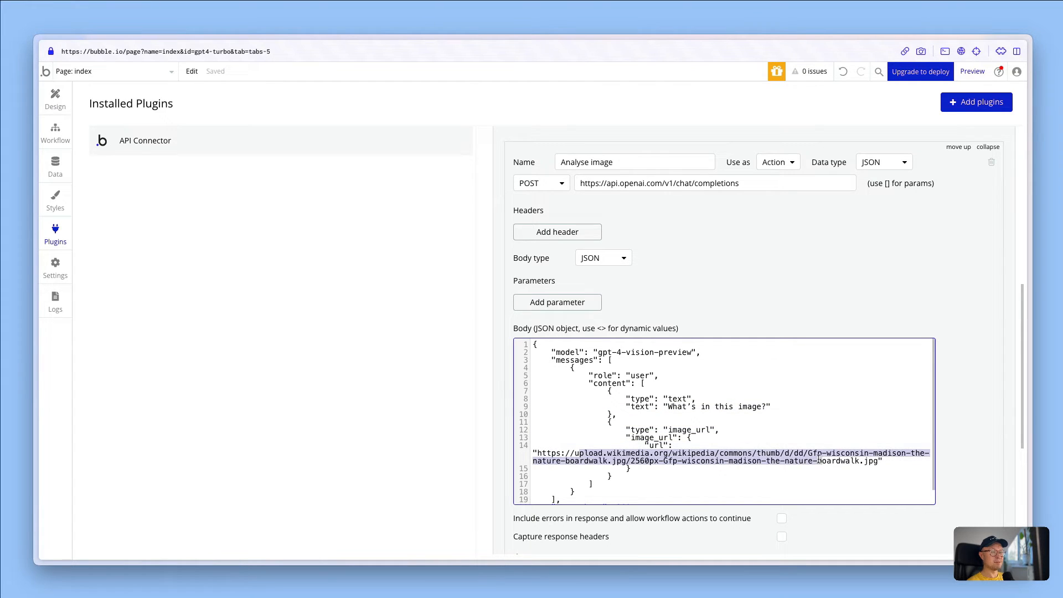
pyautogui.click(820, 312)
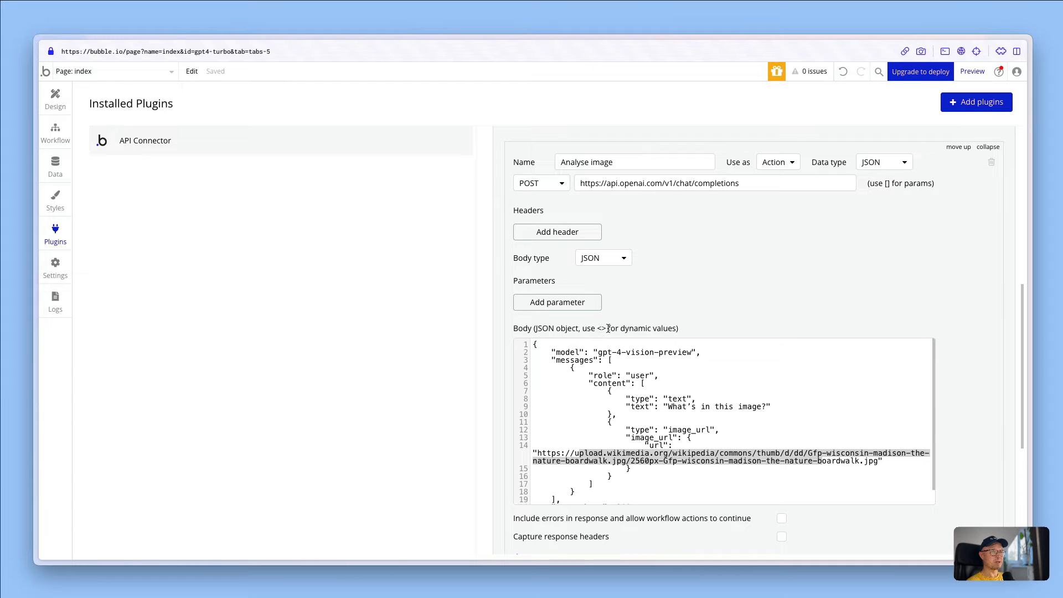
# Replace the quoted question "What's in this image?" in the JSON body with the dynamic value <prompt>
pyautogui.click(764, 407)
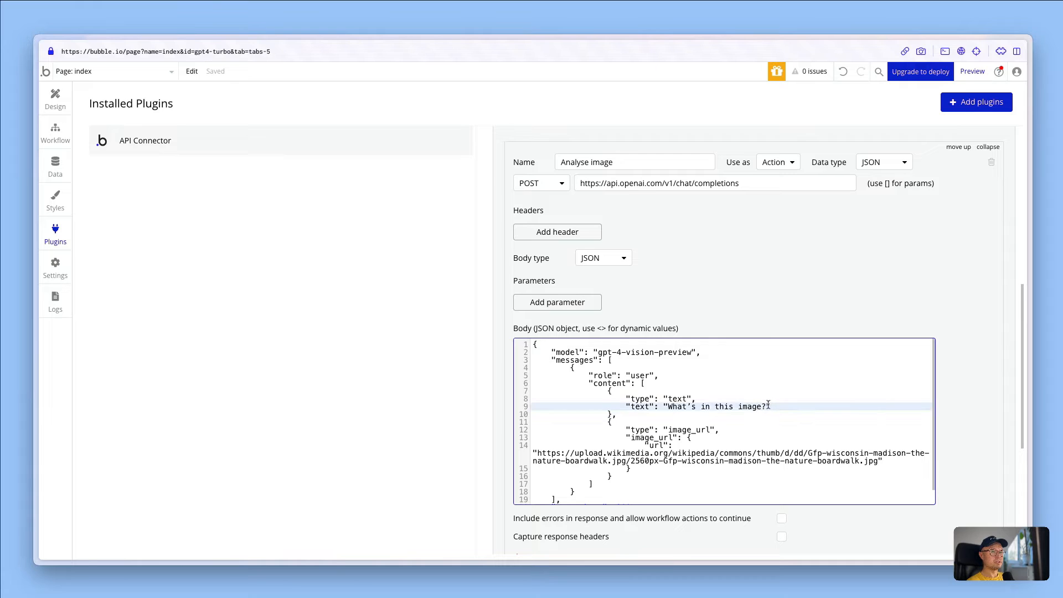
pyautogui.moveTo(770, 407); pyautogui.dragTo(663, 407)
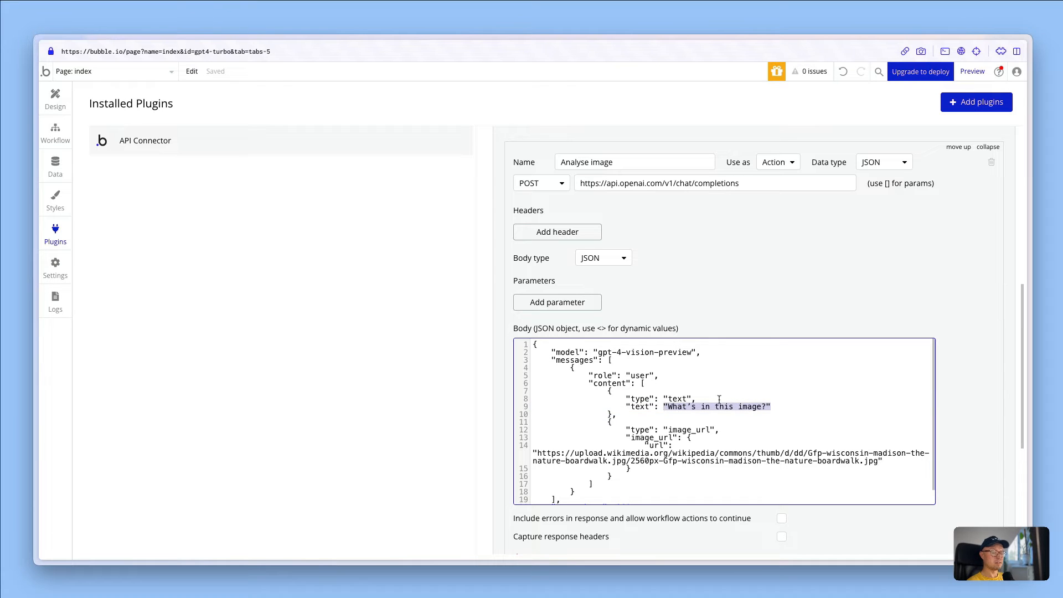
pyautogui.write('<prompt>')
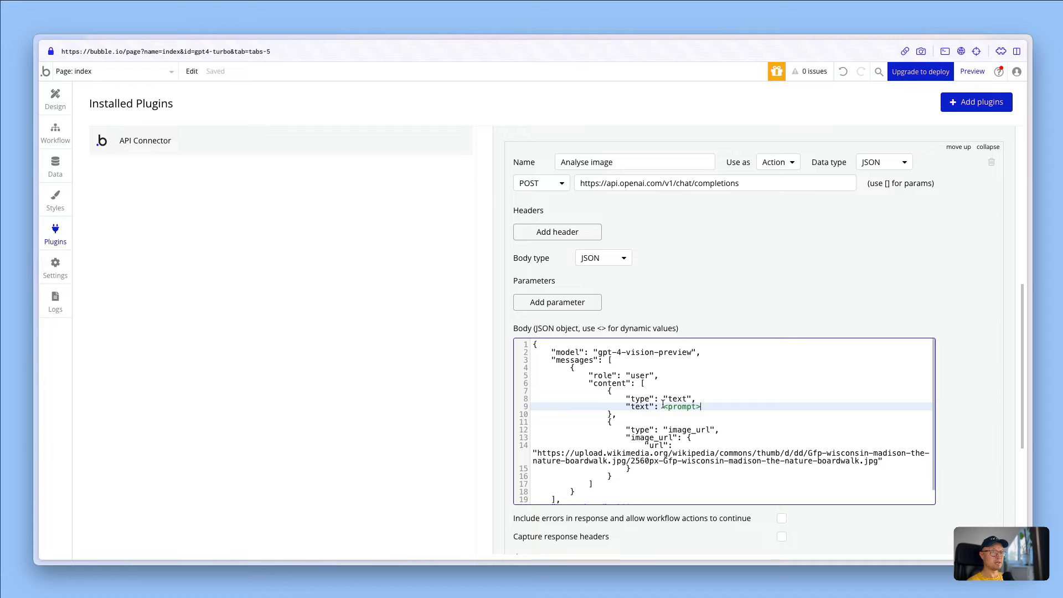
pyautogui.click(730, 321)
# Replace the quoted Wikimedia image address in the JSON body's url entry with the dynamic value <image_url>
pyautogui.scroll(-1, 710, 409)
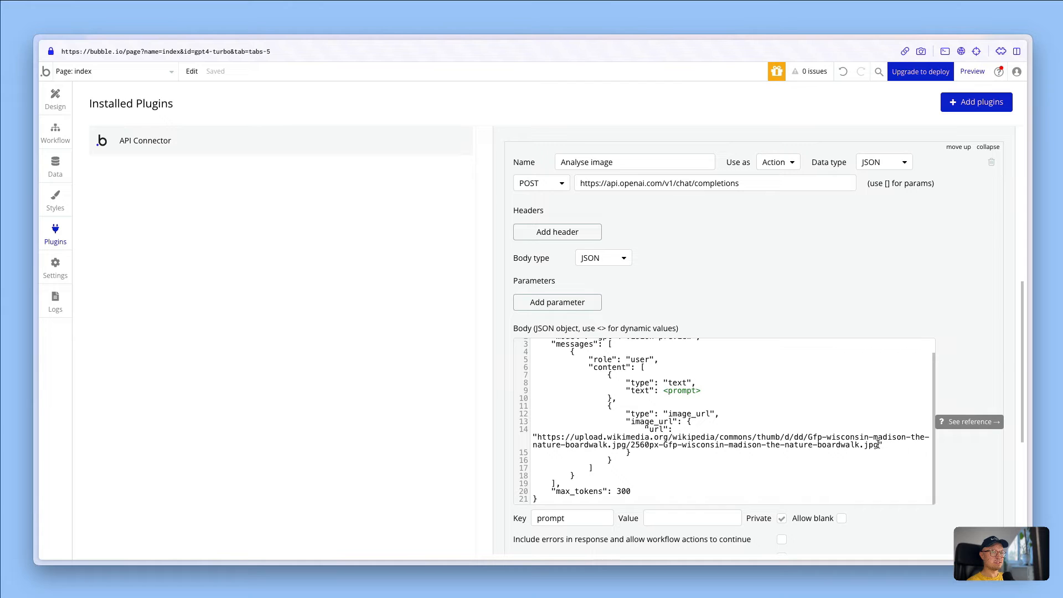
pyautogui.moveTo(880, 445); pyautogui.dragTo(526, 441)
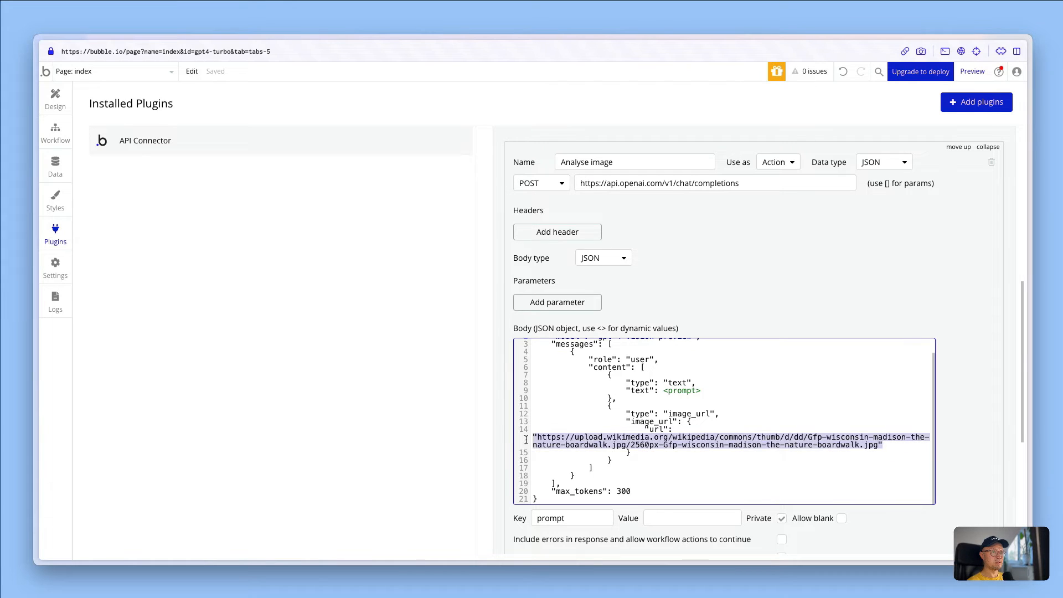
pyautogui.write('<')
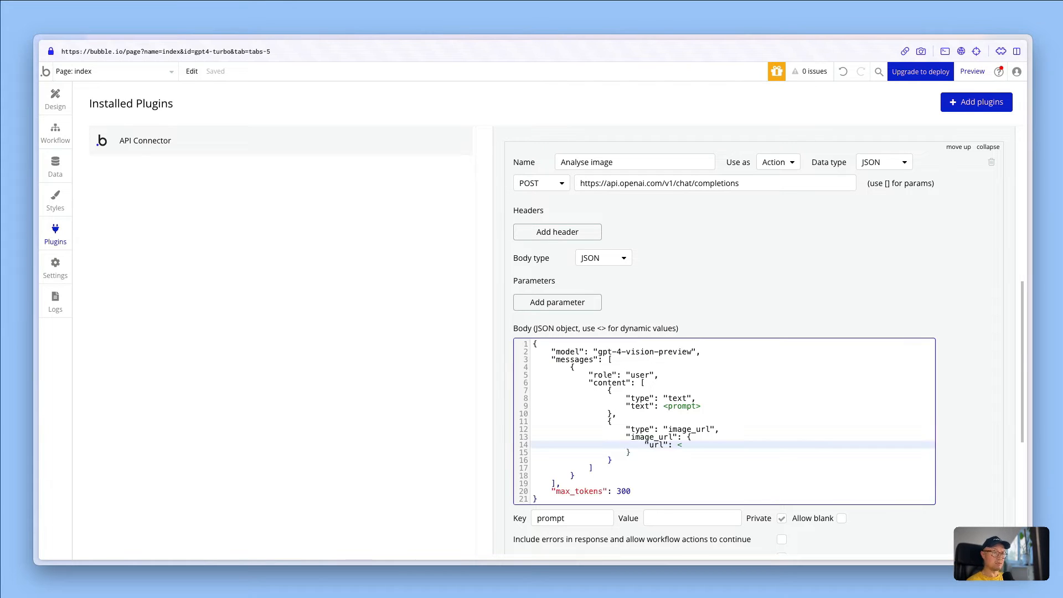
pyautogui.write('image_url>')
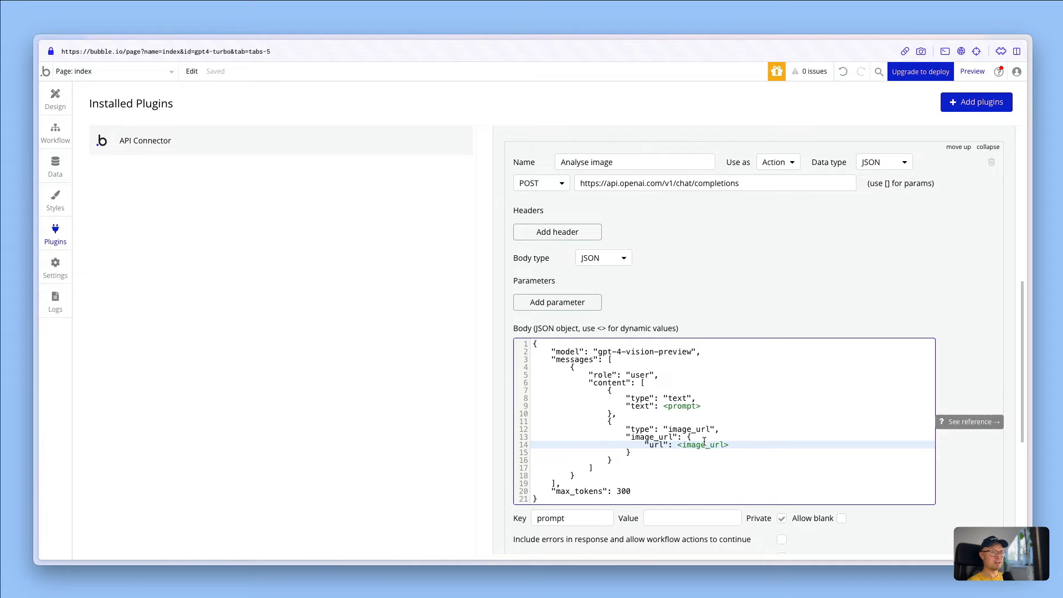
pyautogui.click(738, 316)
pyautogui.scroll(-4, 739, 316)
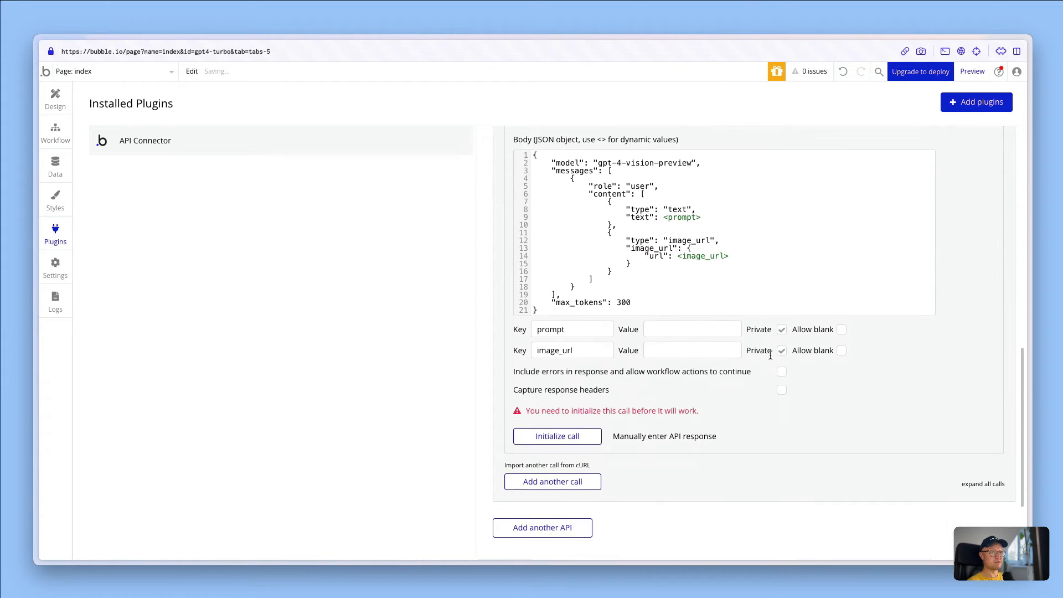
# Make the prompt and image_url body parameters non-private
pyautogui.scroll(2, 748, 413)
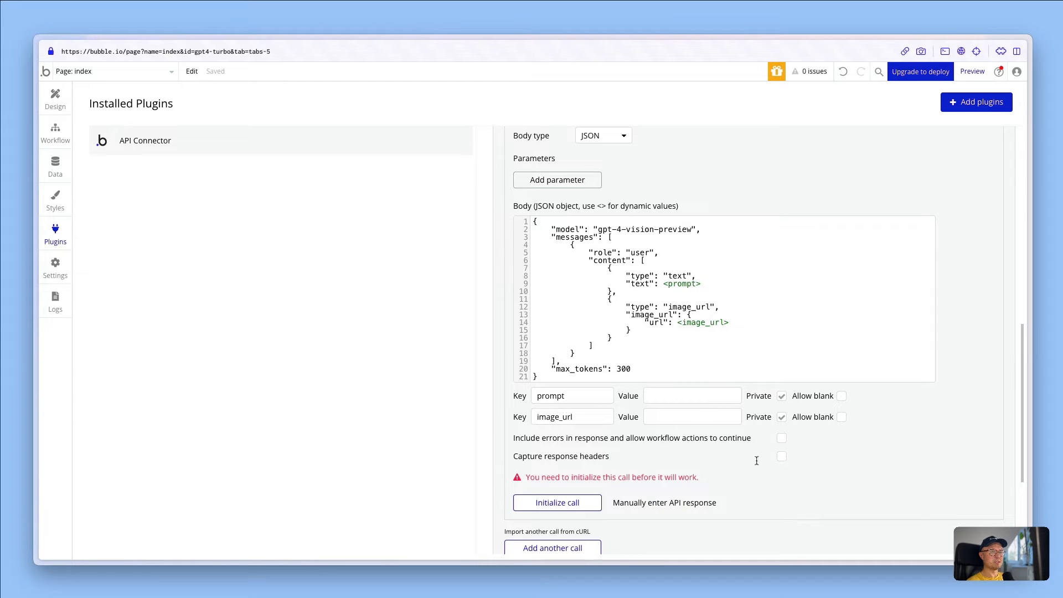
pyautogui.click(781, 396)
pyautogui.click(781, 418)
# Set the prompt parameter's value to "What is in this image?", including the double quotes
pyautogui.click(689, 393)
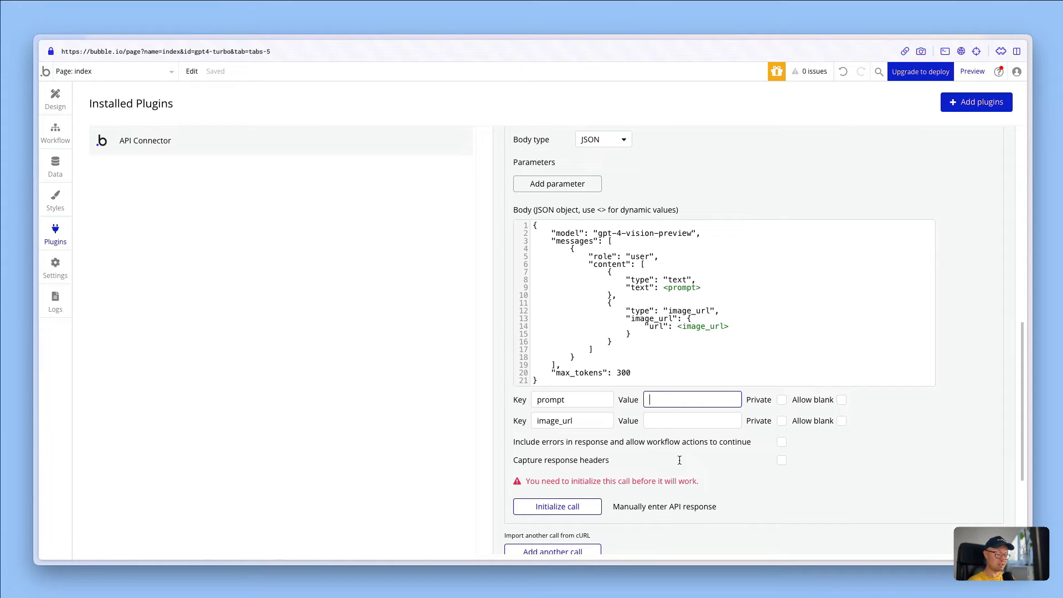
pyautogui.write('What is in')
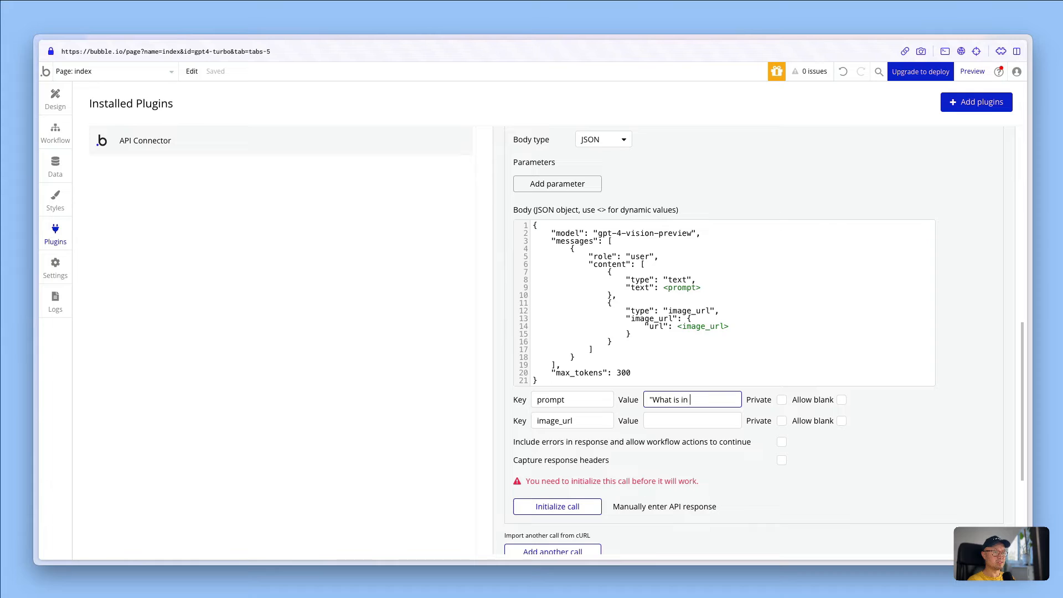
pyautogui.write(' this image?')
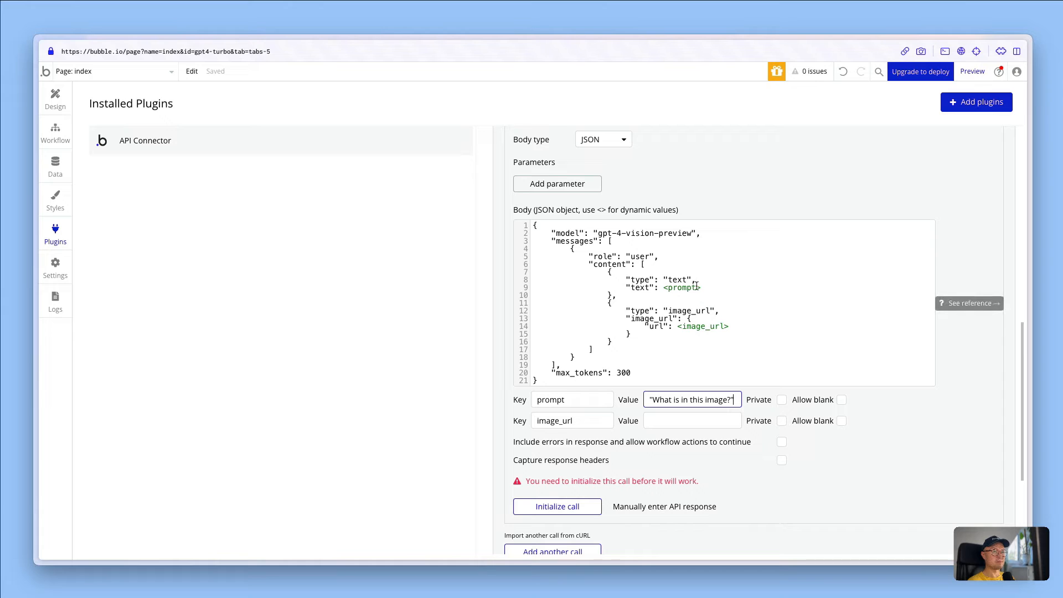
# Set the image_url parameter's value to the copied decor-inspiration-01.jpg web address, enclosed in double quotes
pyautogui.click(681, 424)
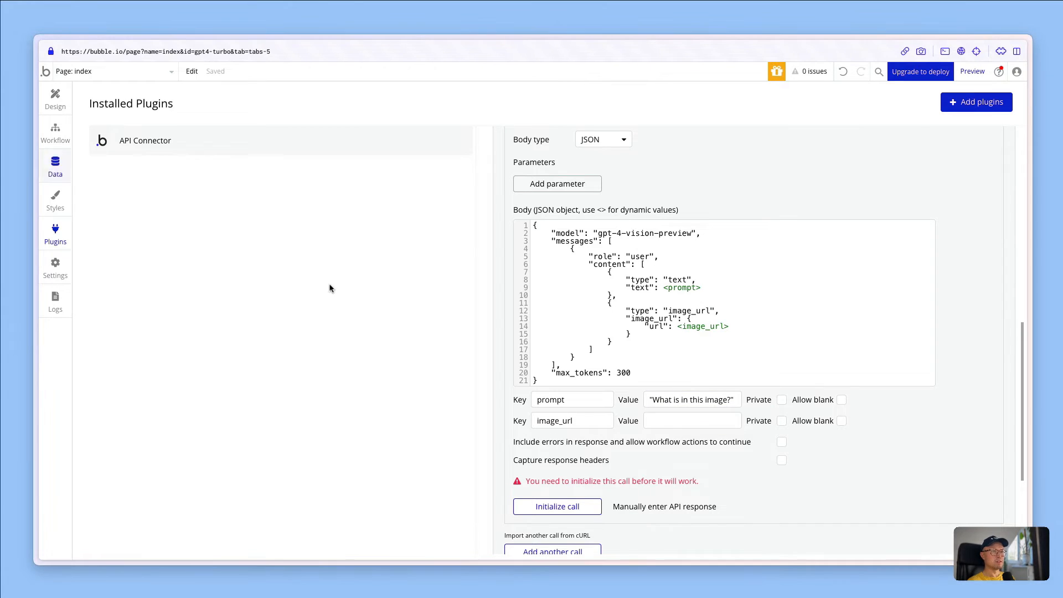
pyautogui.click(697, 467)
pyautogui.click(679, 419)
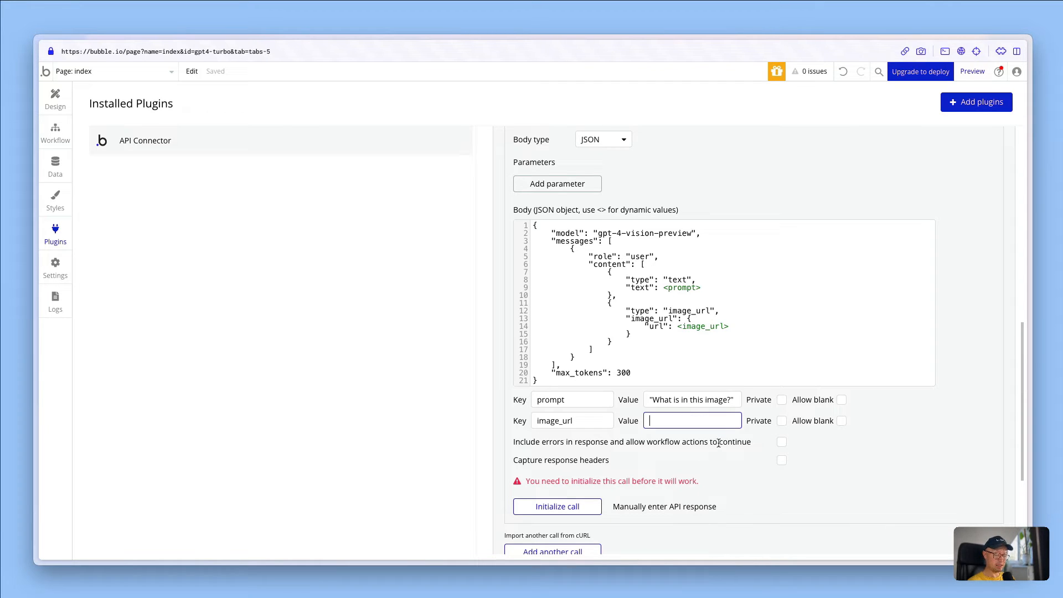
pyautogui.press('super+v')
pyautogui.write('"')
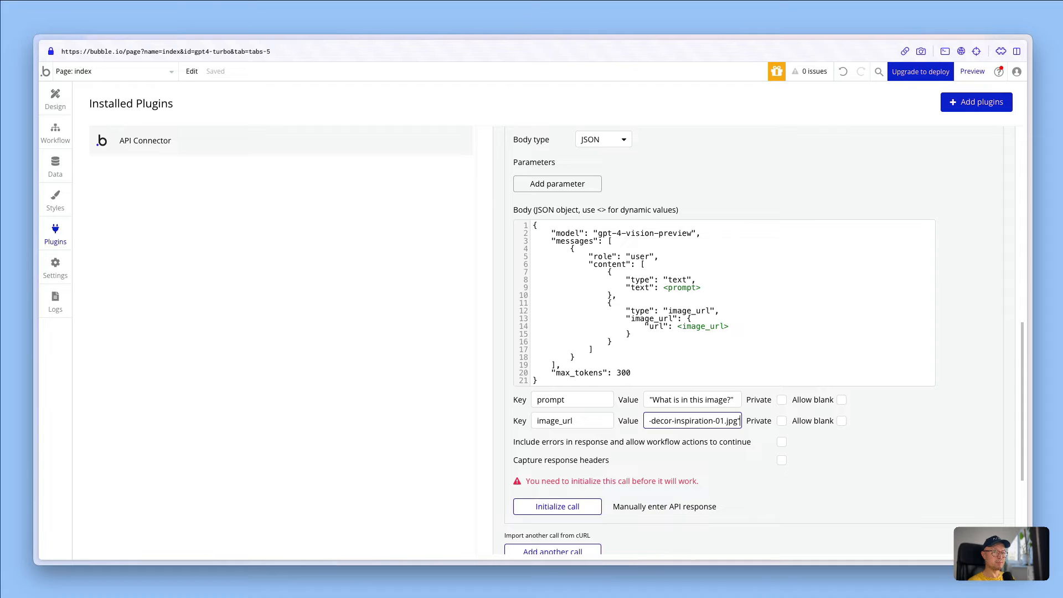
pyautogui.click(698, 446)
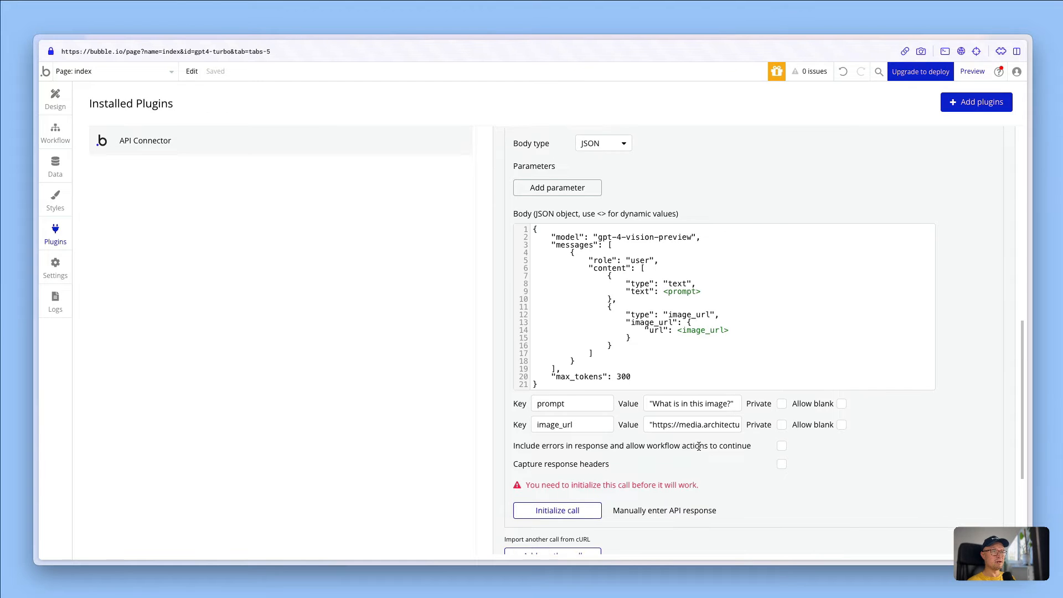
# Return to the Open AI API's authentication settings, then switch to the OpenAI platform and open its API keys page
pyautogui.scroll(5, 699, 447)
pyautogui.scroll(1, 700, 447)
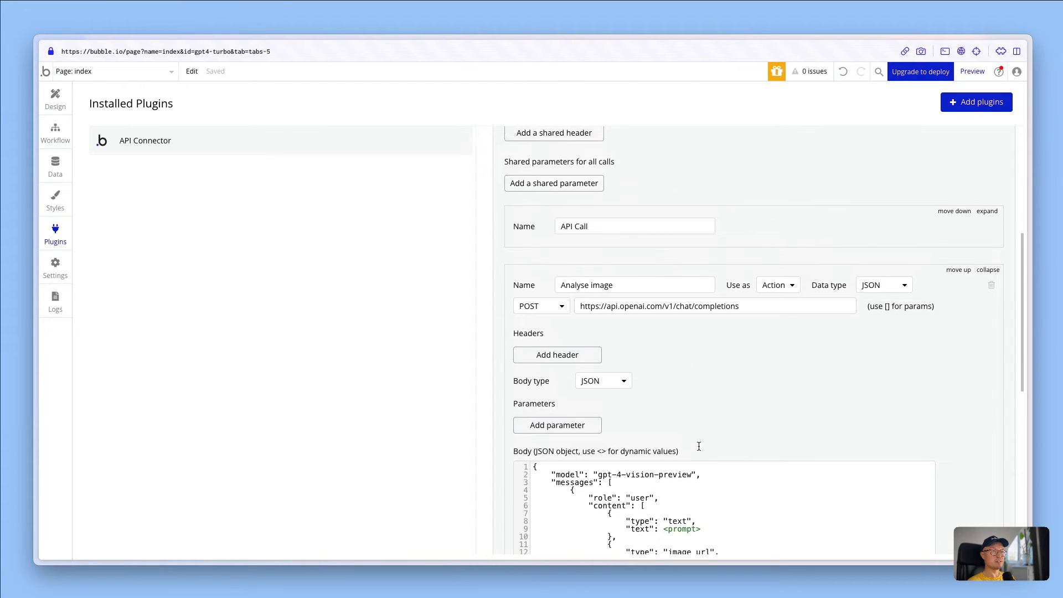
pyautogui.scroll(6, 699, 446)
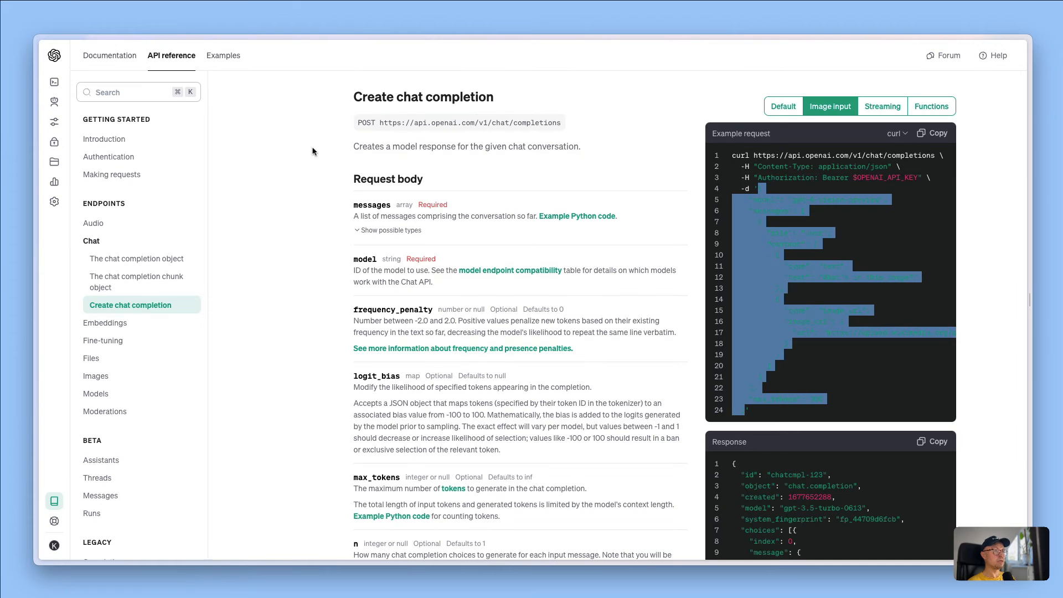
pyautogui.moveTo(52, 193)
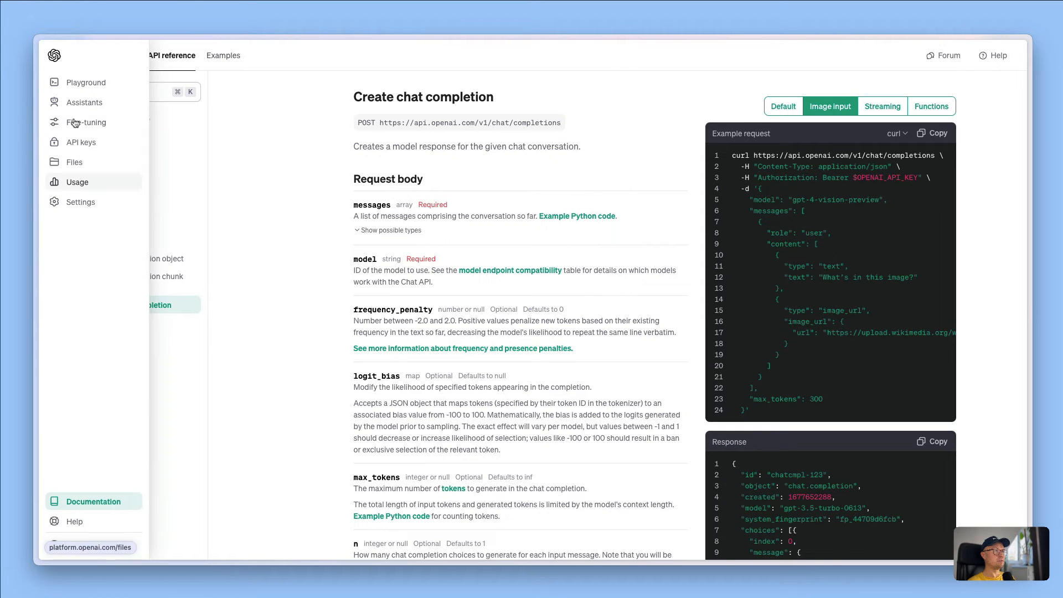
pyautogui.click(70, 144)
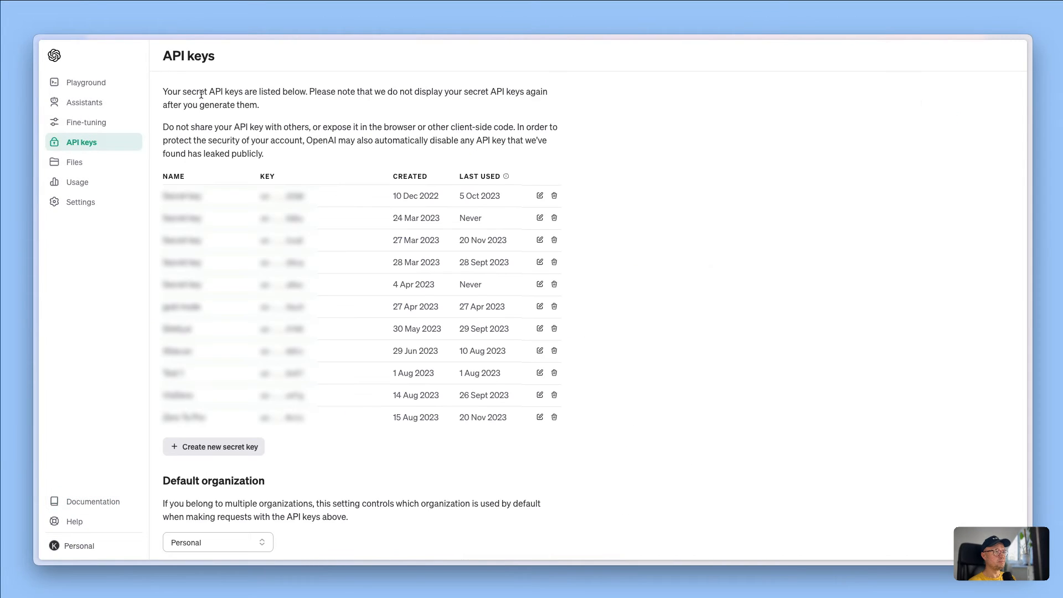
# Create a new secret key named "Vision test" and copy the generated key
pyautogui.click(258, 446)
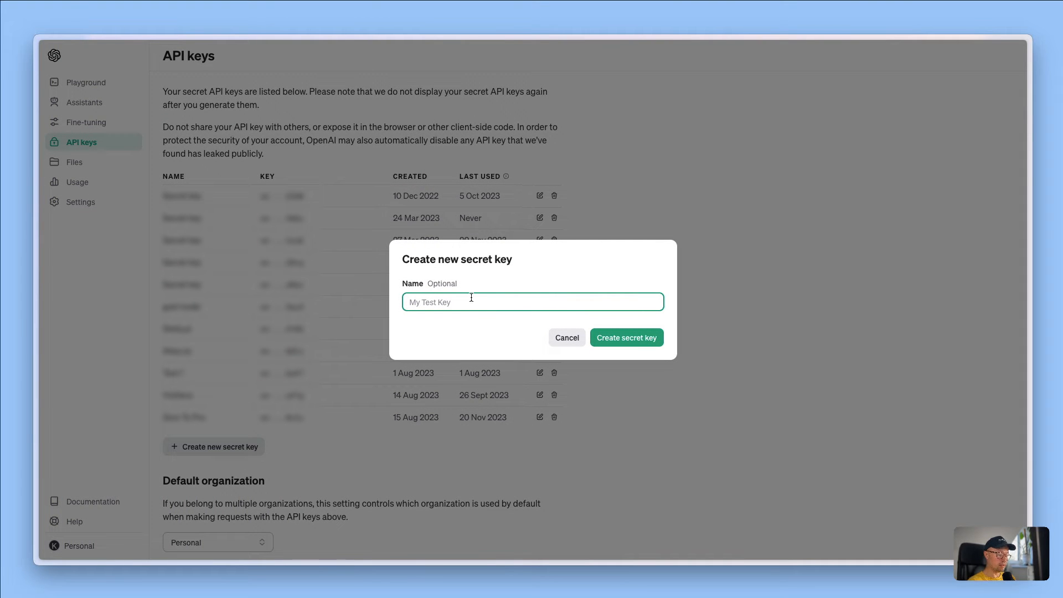
pyautogui.write('Vision test')
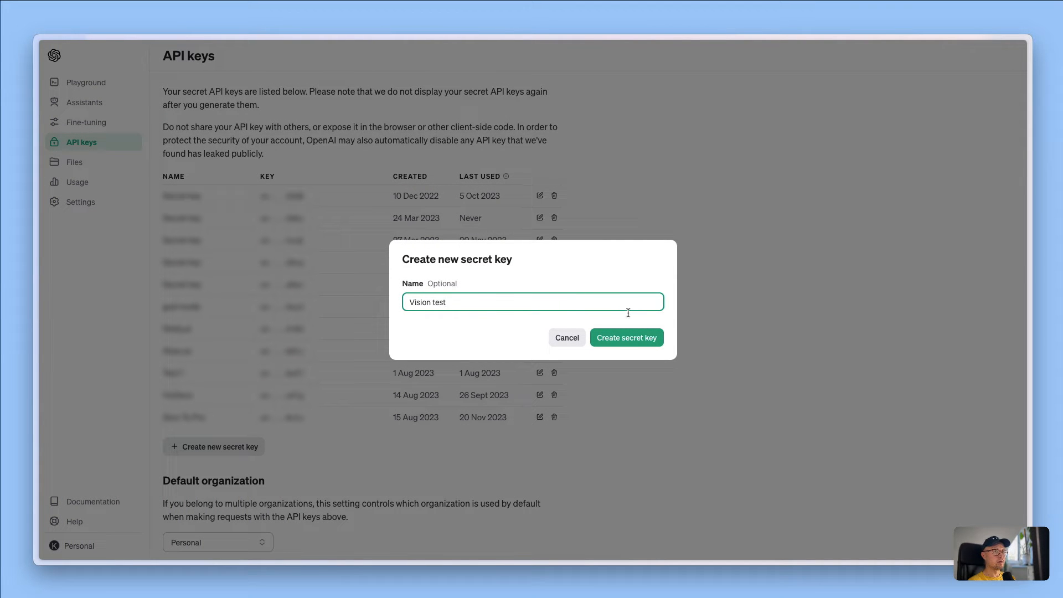
pyautogui.click(625, 340)
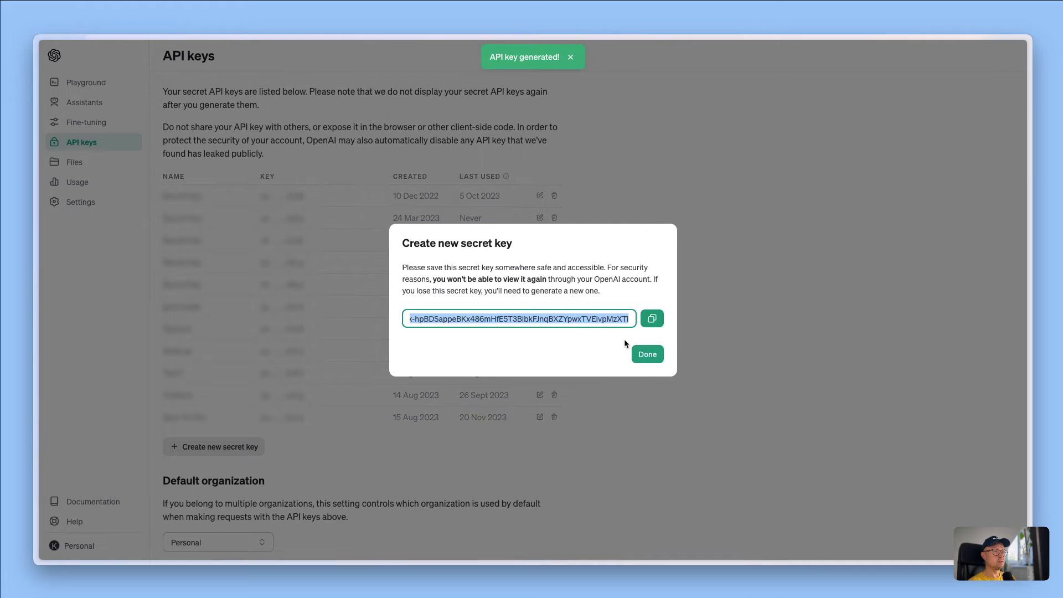
pyautogui.click(648, 320)
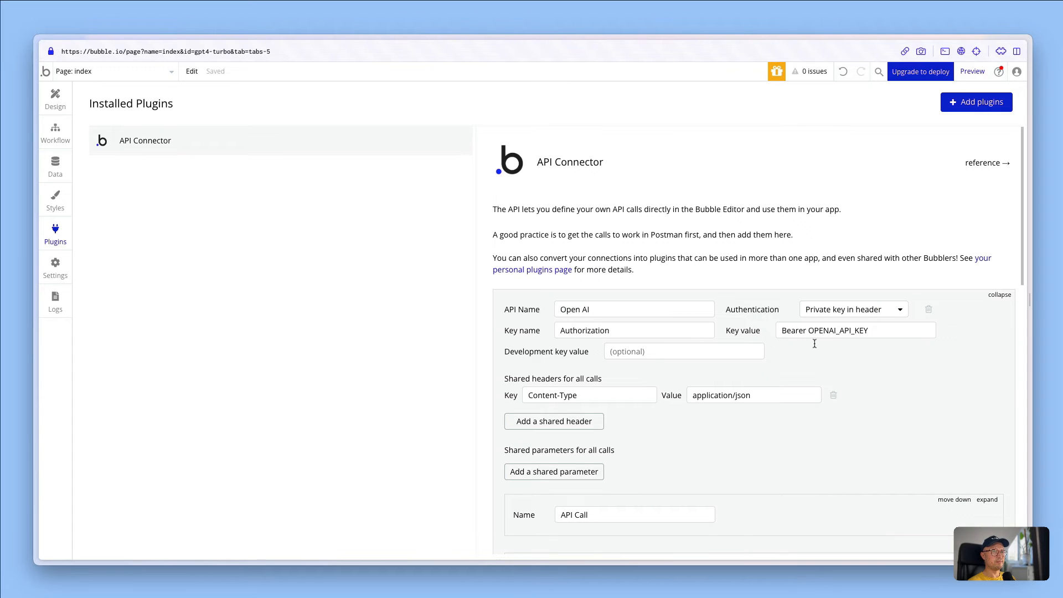
# Replace the OPENAI_API_KEY placeholder after "Bearer" in the Open AI authentication key value with the copied secret API key
pyautogui.moveTo(807, 331); pyautogui.dragTo(887, 331)
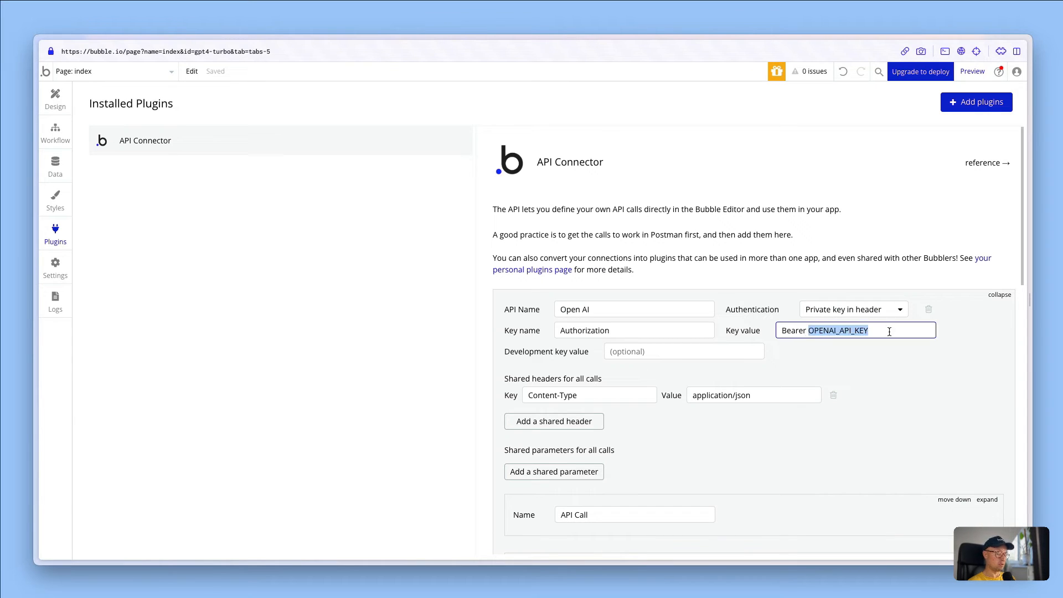
pyautogui.hotkey('ctrl', 'v')
pyautogui.click(885, 365)
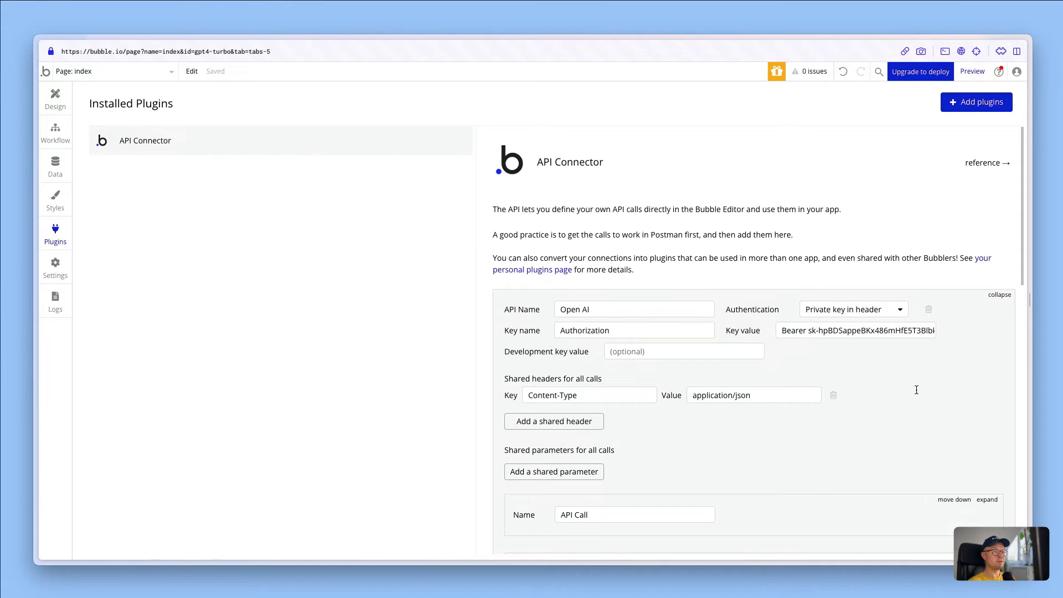
# Delete the empty "API Call" entry from the Open AI API, keeping the Analyse image call
pyautogui.scroll(-5, 917, 390)
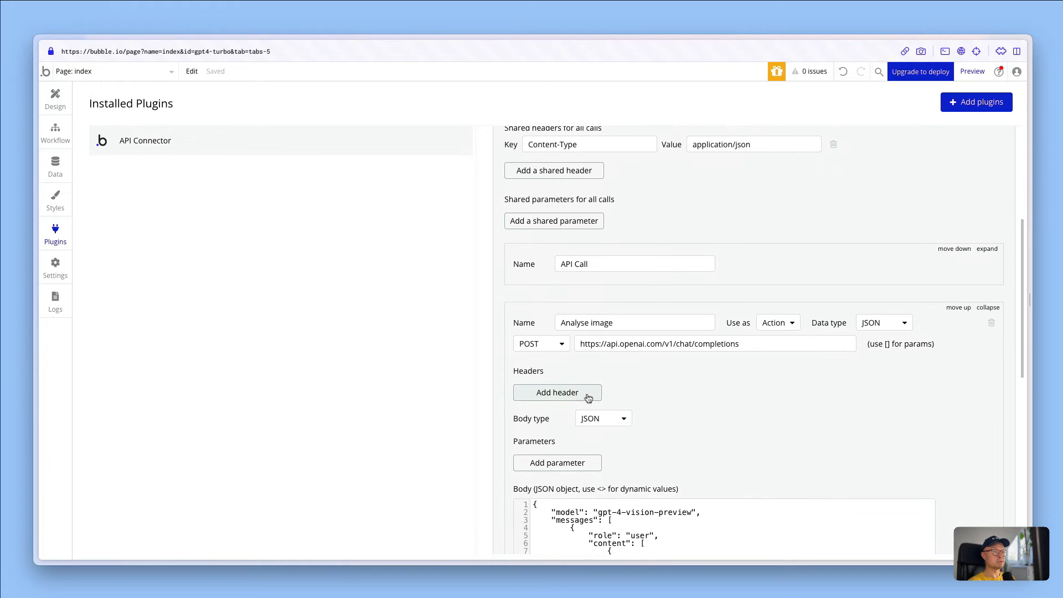
pyautogui.scroll(1, 718, 425)
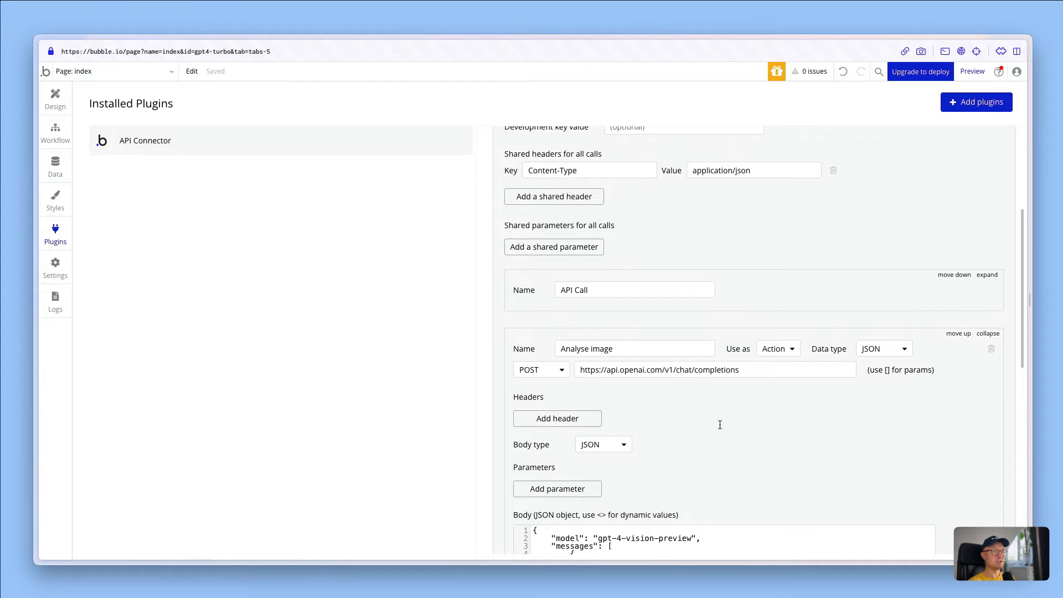
pyautogui.click(988, 273)
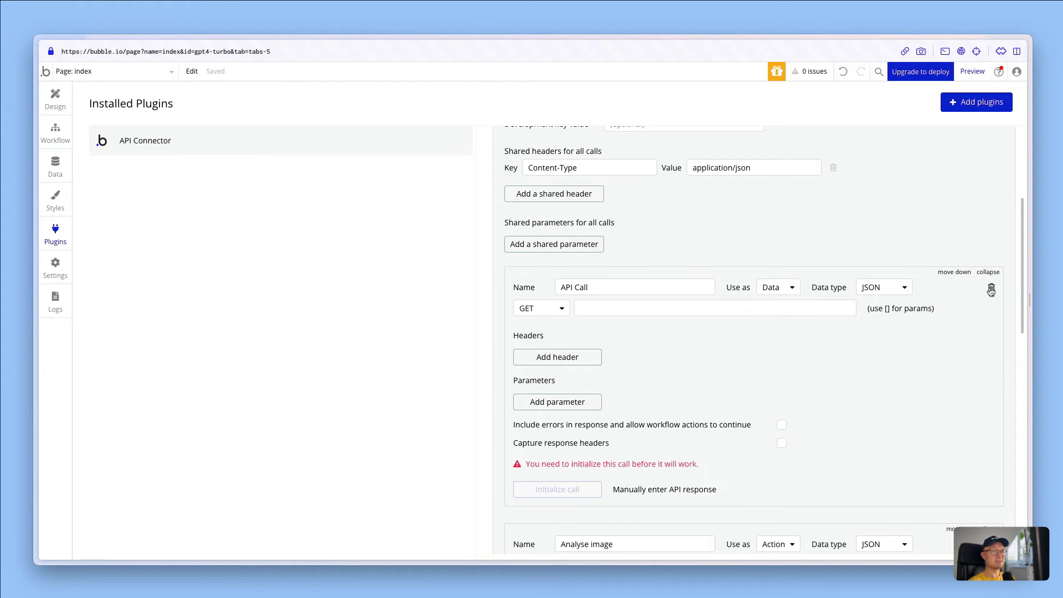
pyautogui.click(991, 289)
pyautogui.click(505, 188)
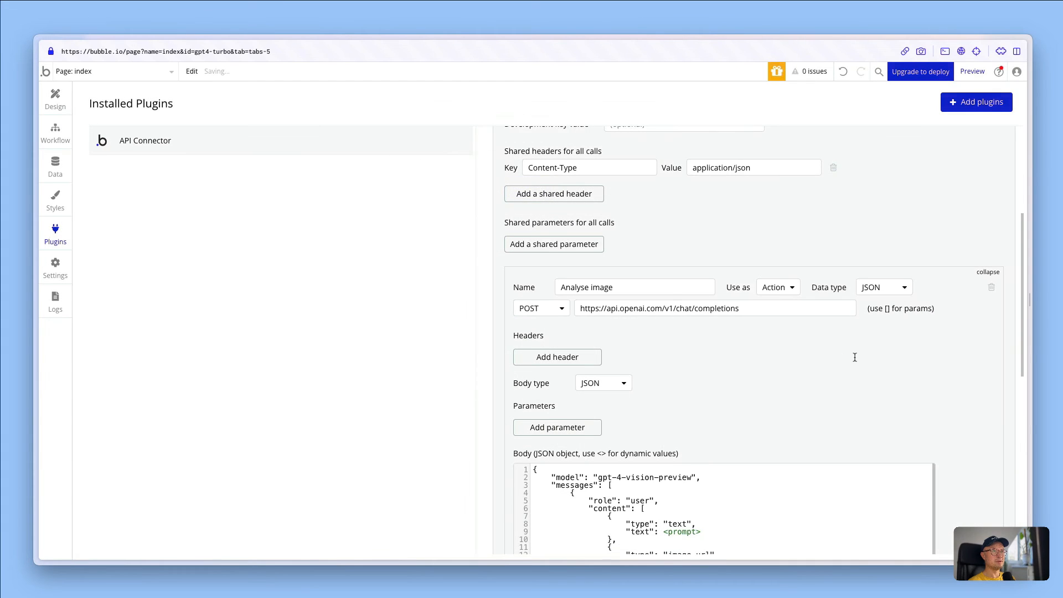
# Set max_tokens to 4000 in the JSON body of the Analyse image call
pyautogui.scroll(-3, 942, 349)
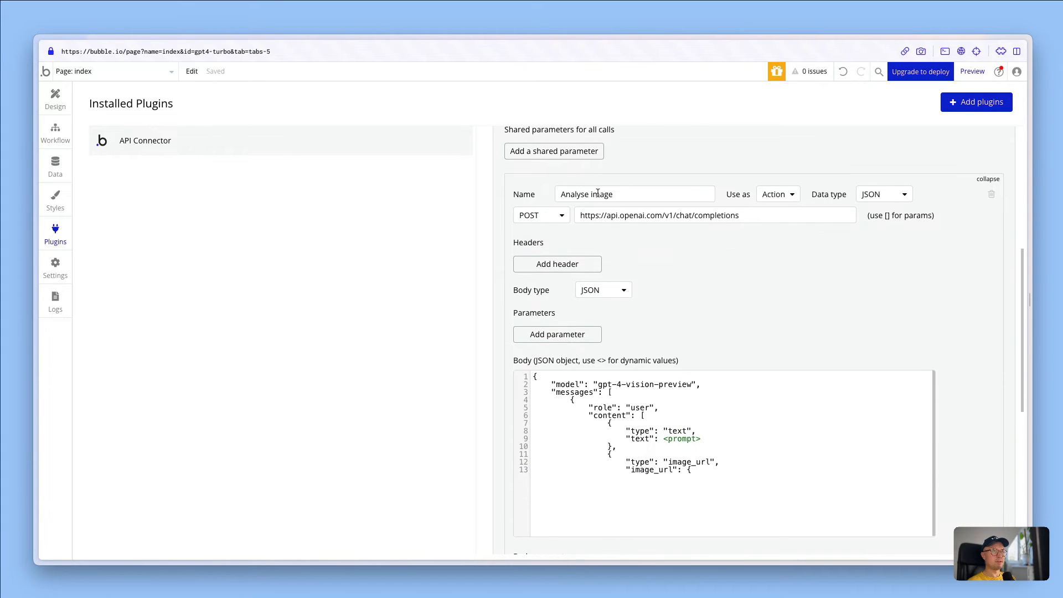
pyautogui.scroll(-3, 719, 263)
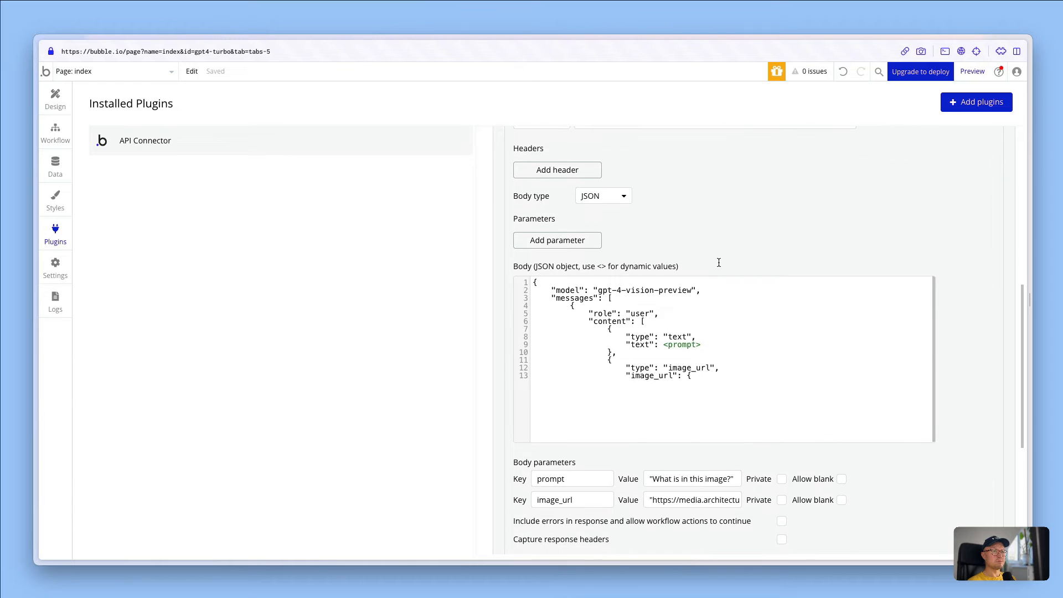
pyautogui.click(692, 394)
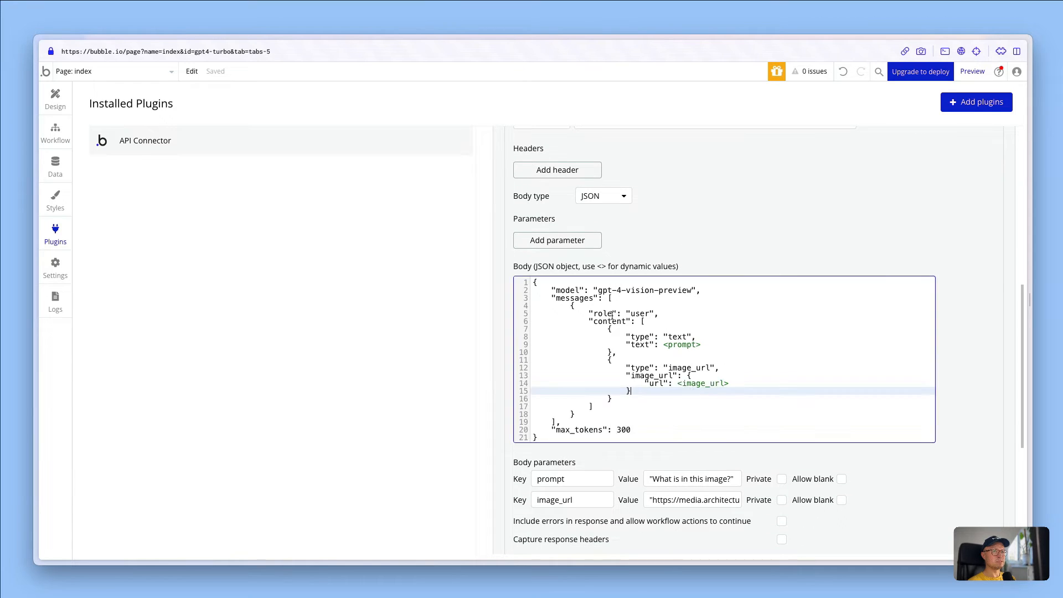
pyautogui.click(749, 241)
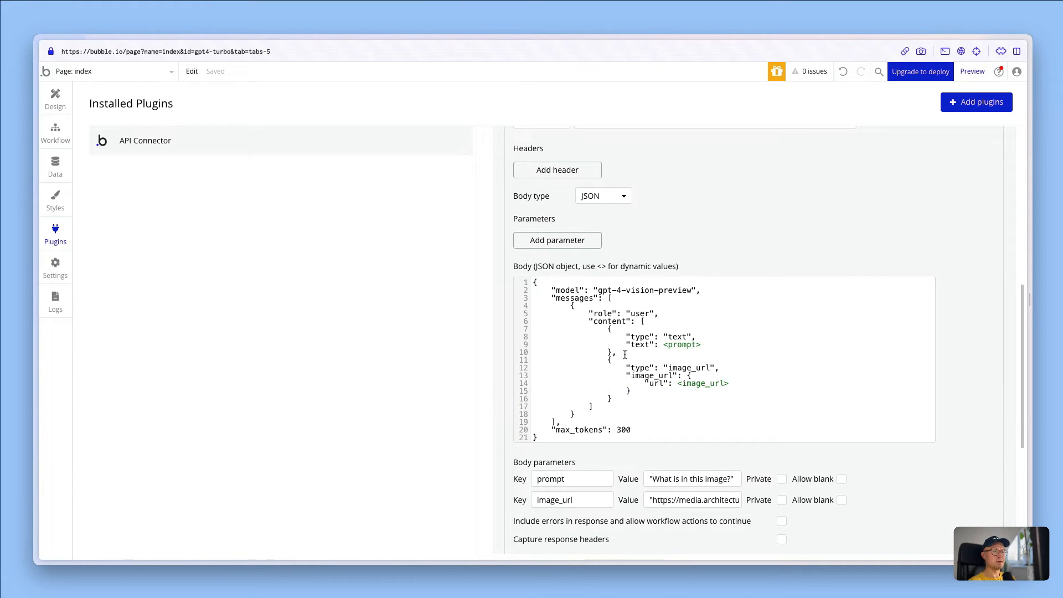
pyautogui.scroll(-2, 627, 354)
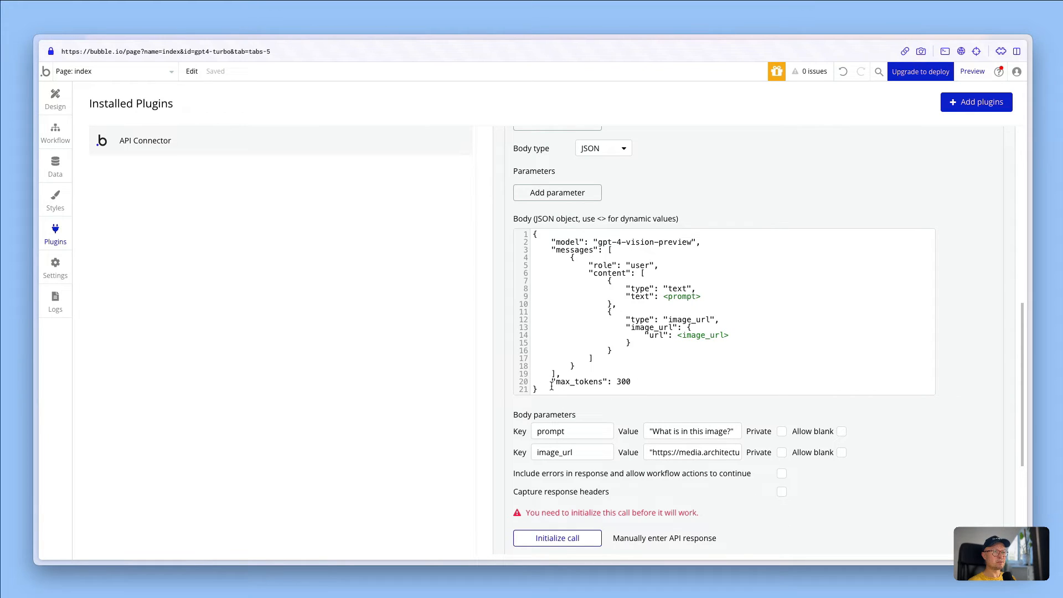
pyautogui.click(618, 382)
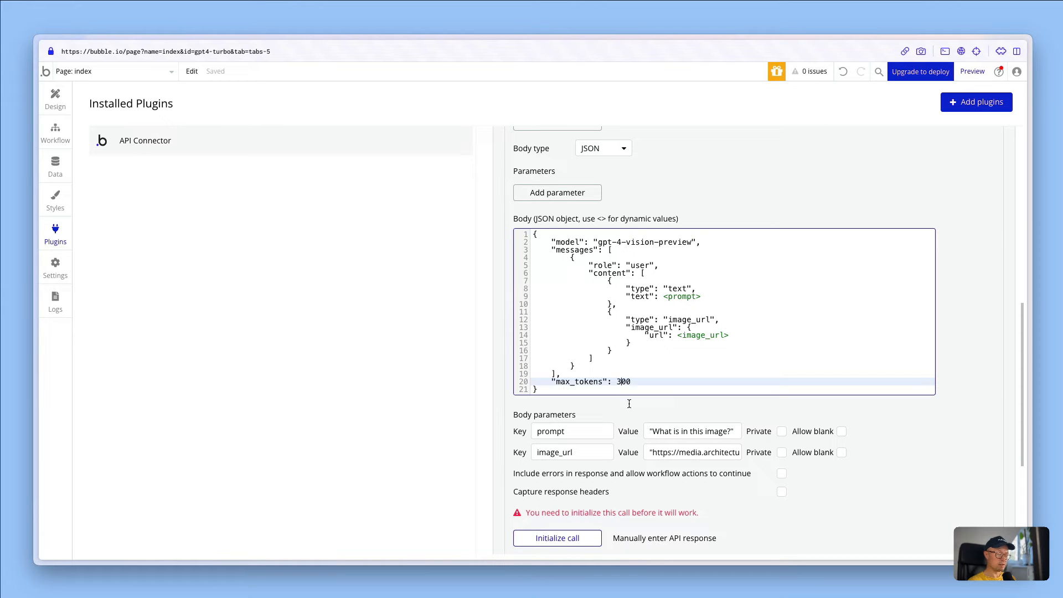
pyautogui.press('BackSpace')
pyautogui.write('4000')
pyautogui.click(638, 415)
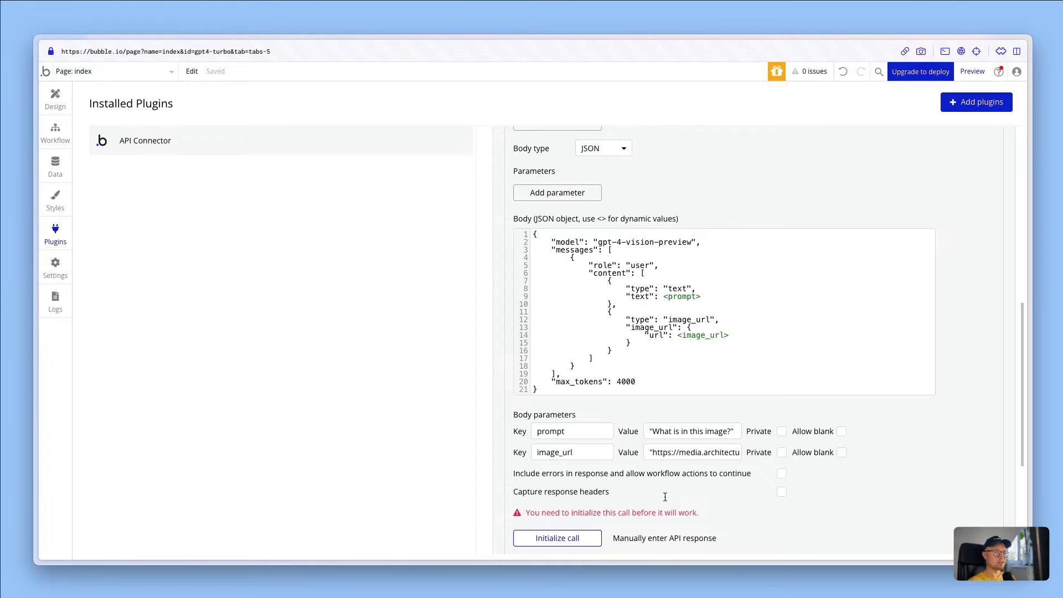
# Initialize the Analyse image call and set the returned "created" field's data type to date (UNIX)
pyautogui.click(561, 539)
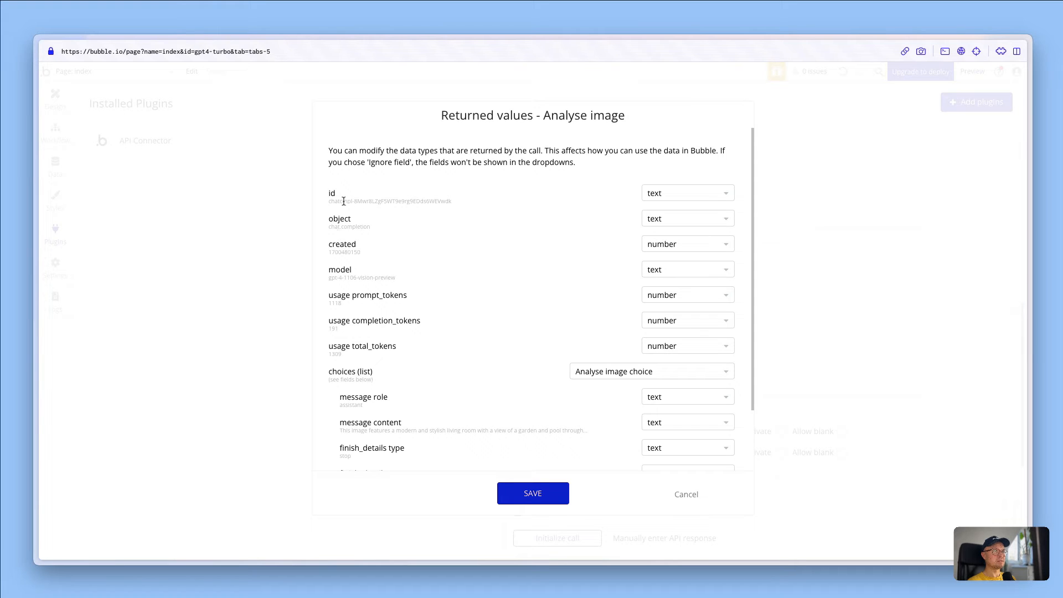
pyautogui.tripleClick(401, 201)
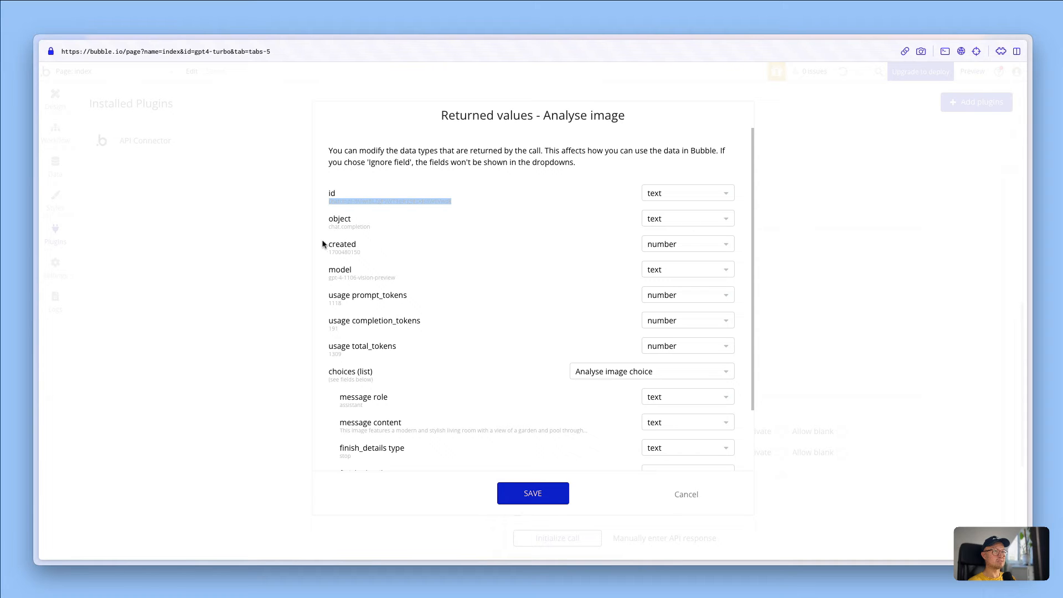
pyautogui.doubleClick(333, 255)
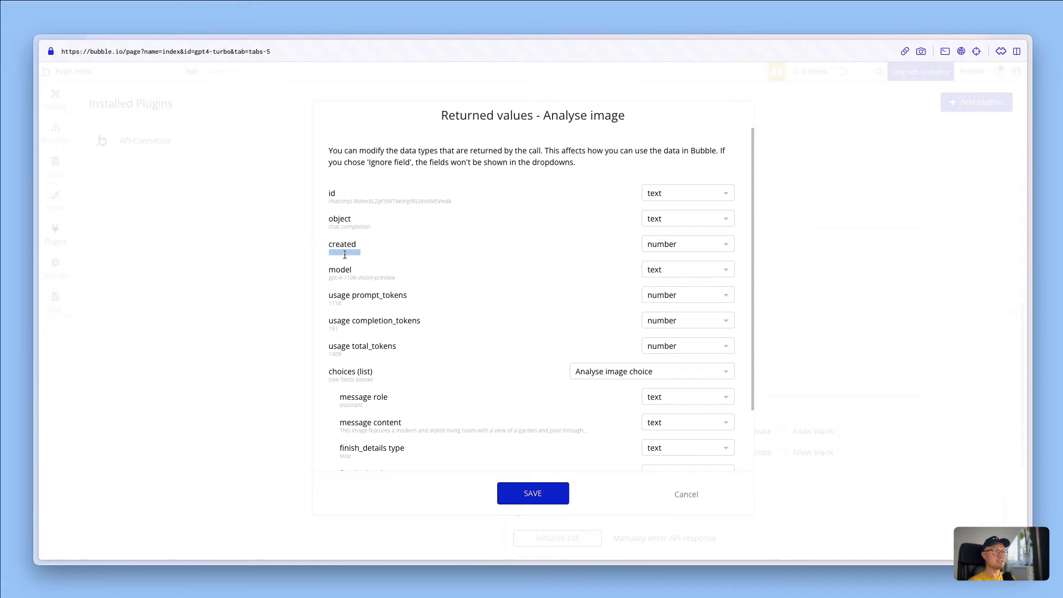
pyautogui.doubleClick(346, 254)
pyautogui.click(702, 244)
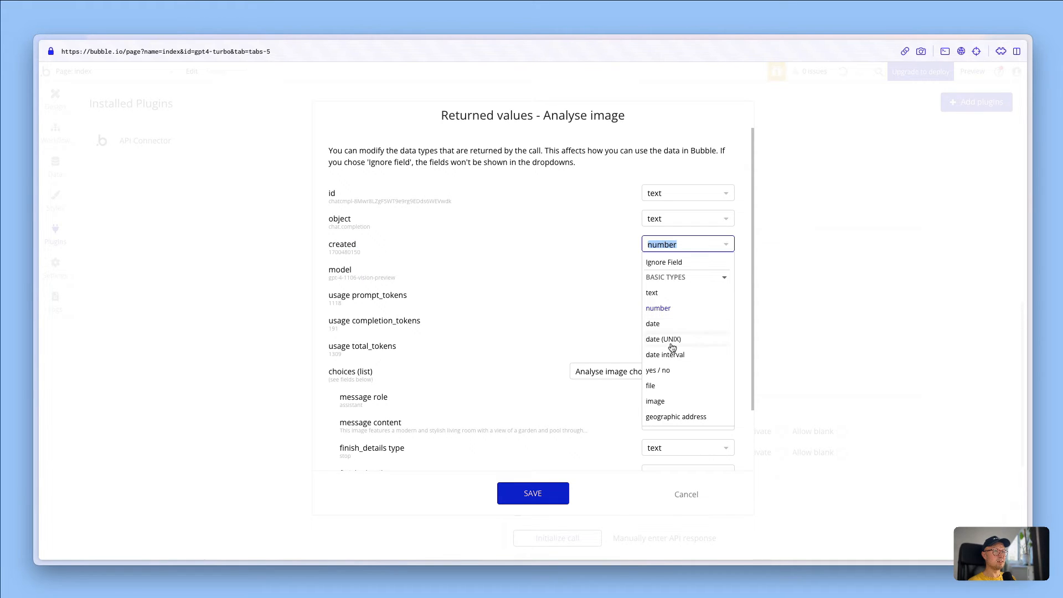
pyautogui.click(674, 344)
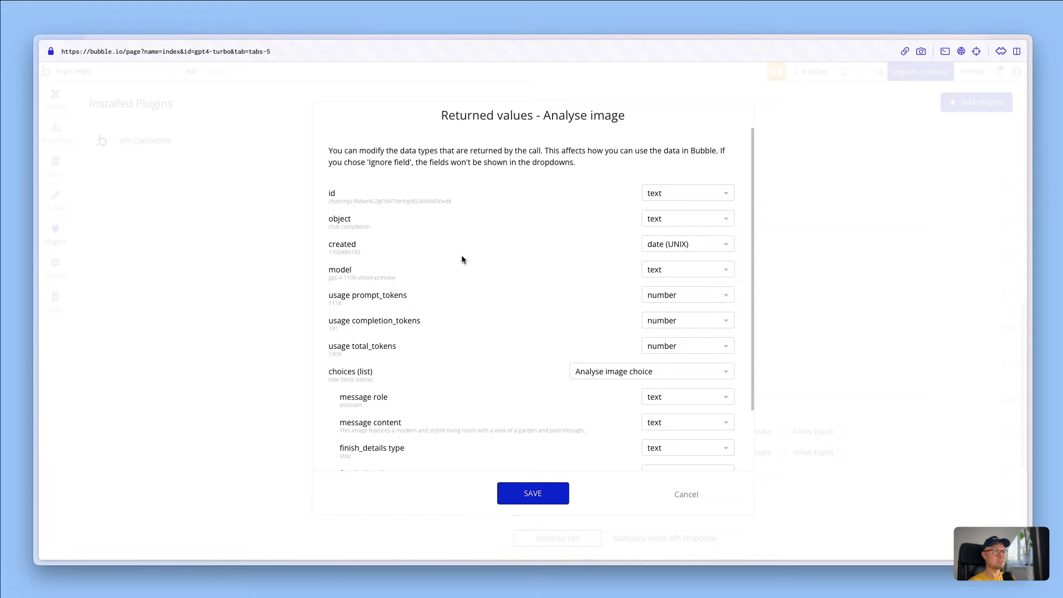
# Show the raw data of the Analyse image response and examine the assistant's message content
pyautogui.scroll(-1, 464, 259)
pyautogui.scroll(-2, 464, 258)
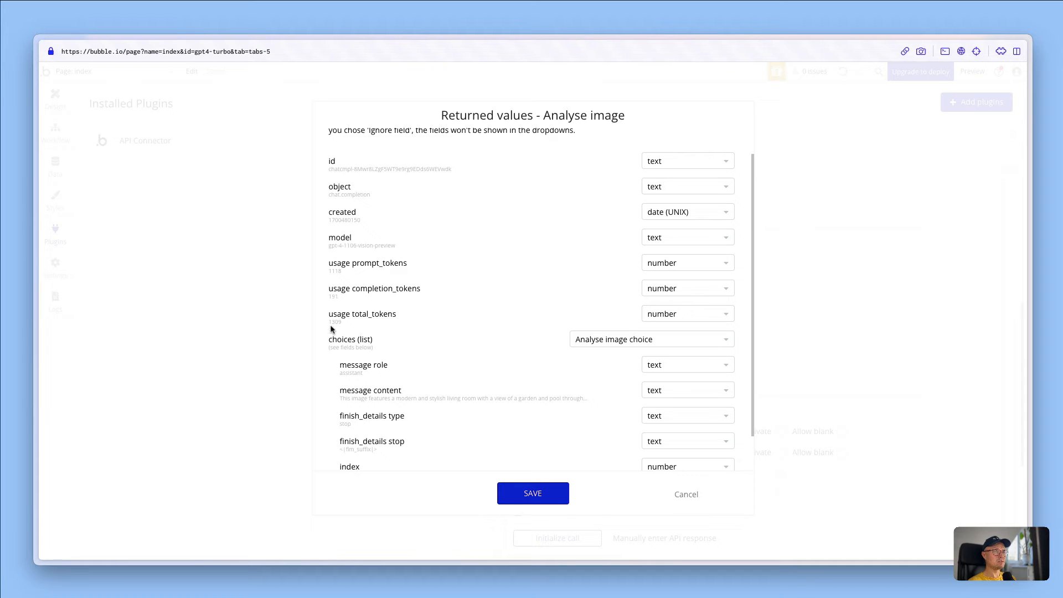
pyautogui.scroll(-3, 416, 290)
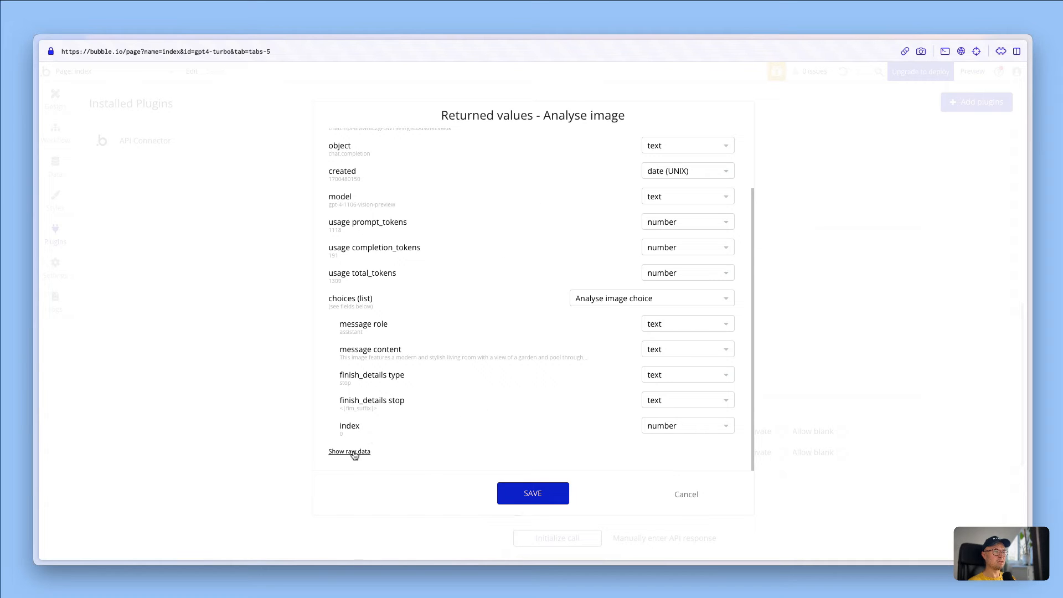
pyautogui.click(351, 451)
pyautogui.scroll(-5, 451, 294)
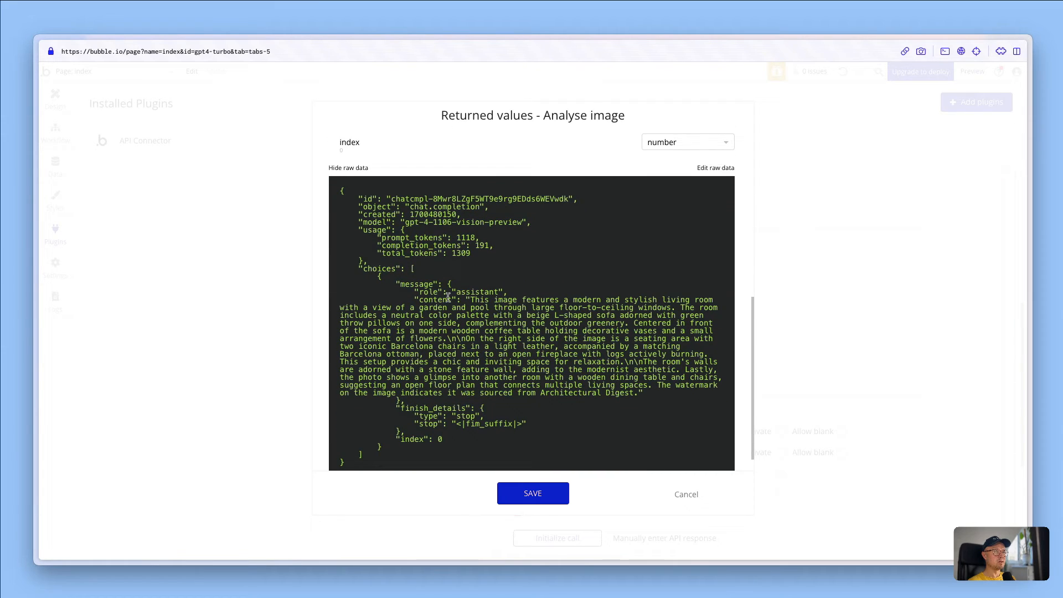
pyautogui.moveTo(468, 299); pyautogui.dragTo(655, 385)
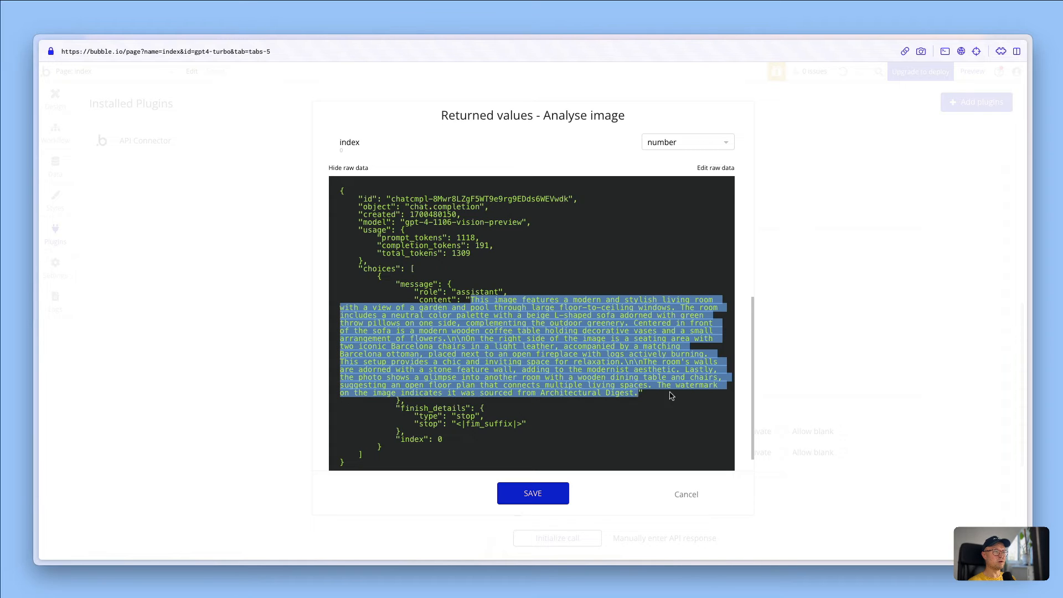
pyautogui.click(577, 333)
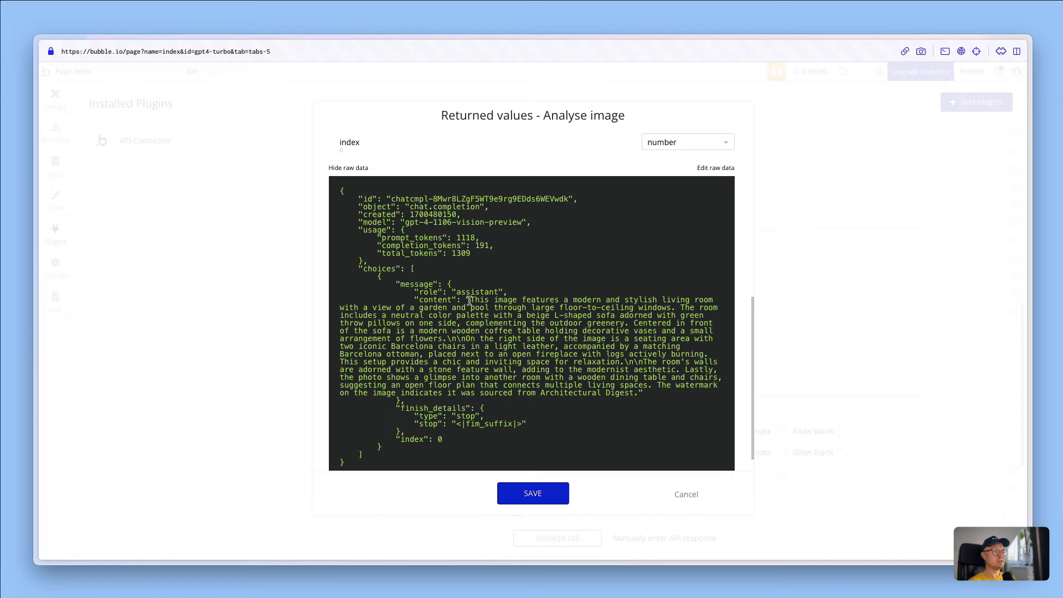
# Check the returned field types of the Analyse image call and save the returned values
pyautogui.scroll(10, 606, 401)
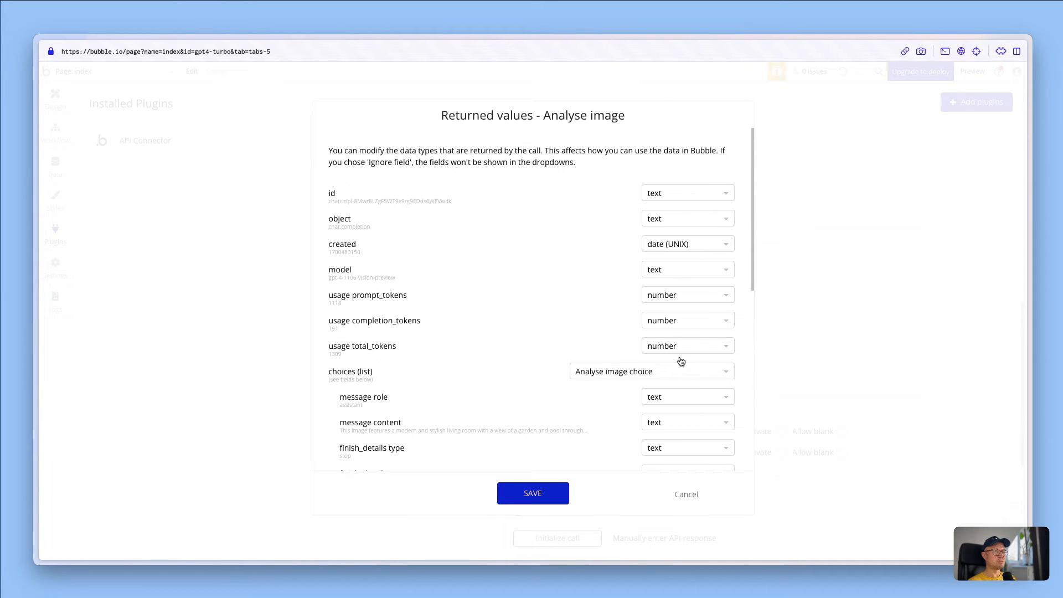
pyautogui.scroll(-2, 579, 243)
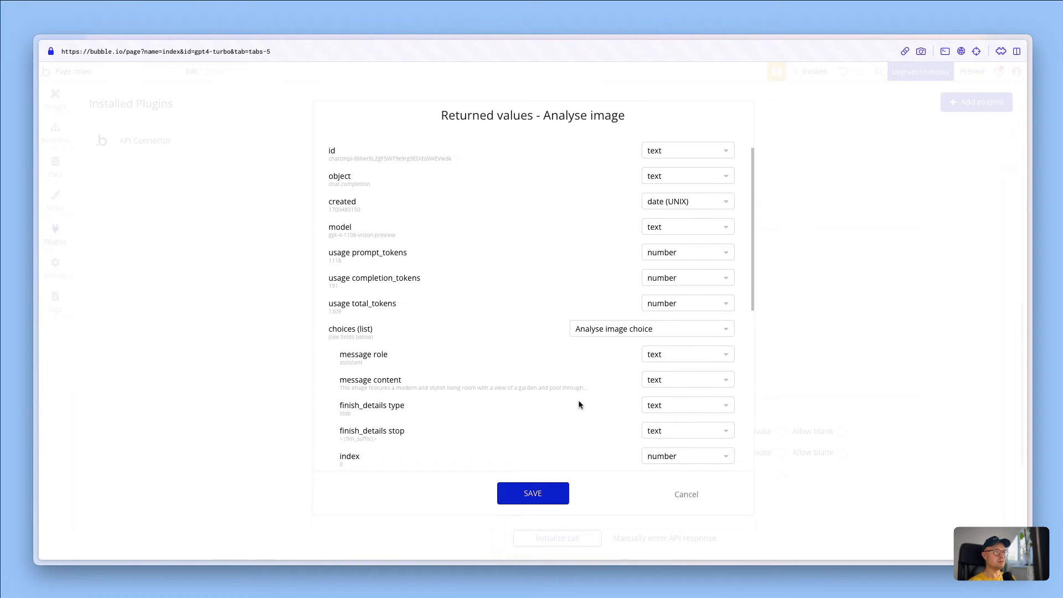
pyautogui.scroll(1, 549, 354)
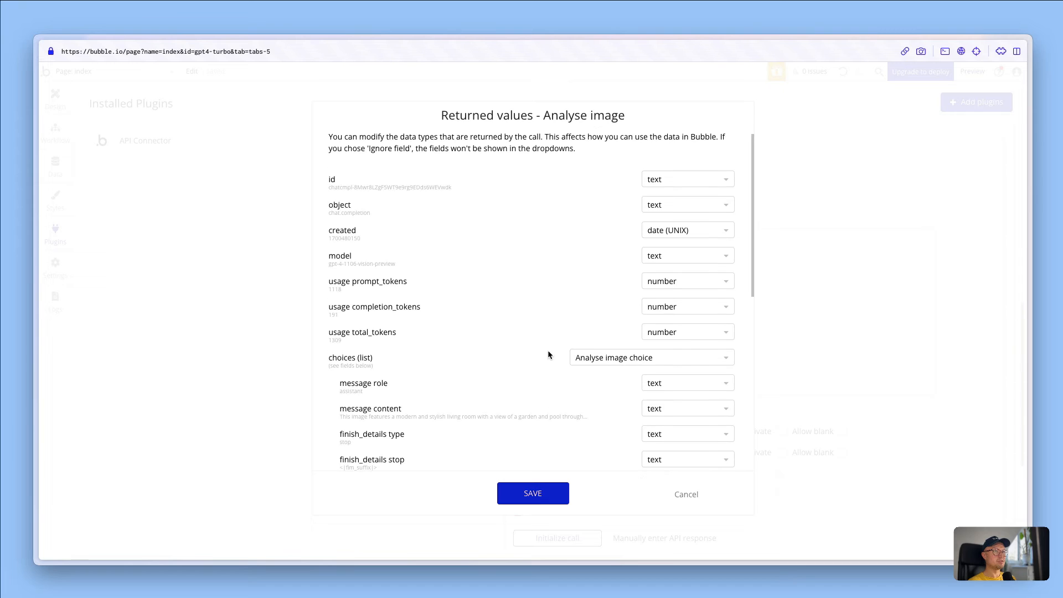
pyautogui.scroll(-1, 582, 301)
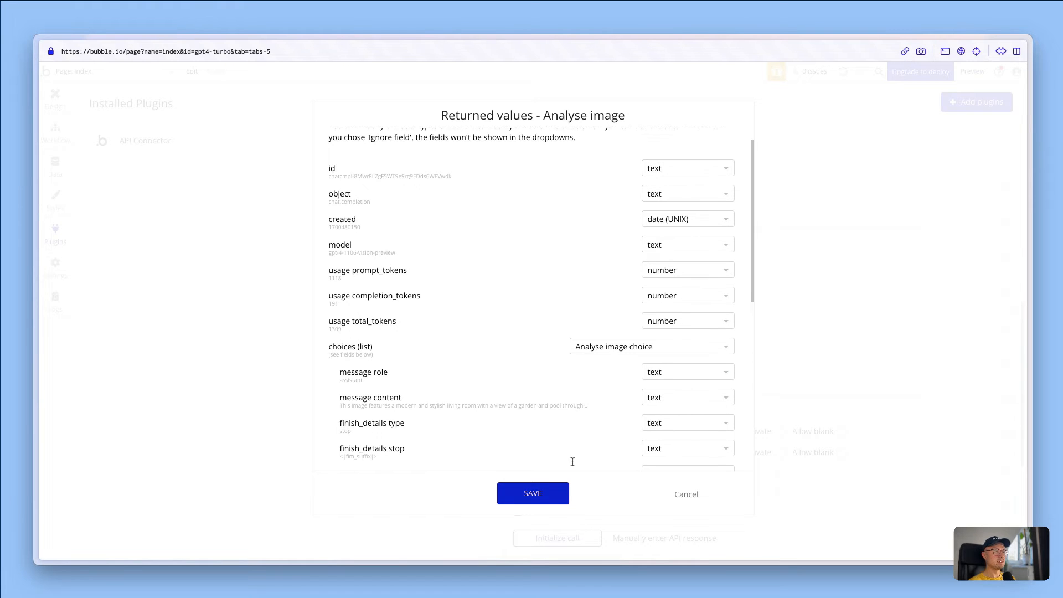
pyautogui.click(525, 491)
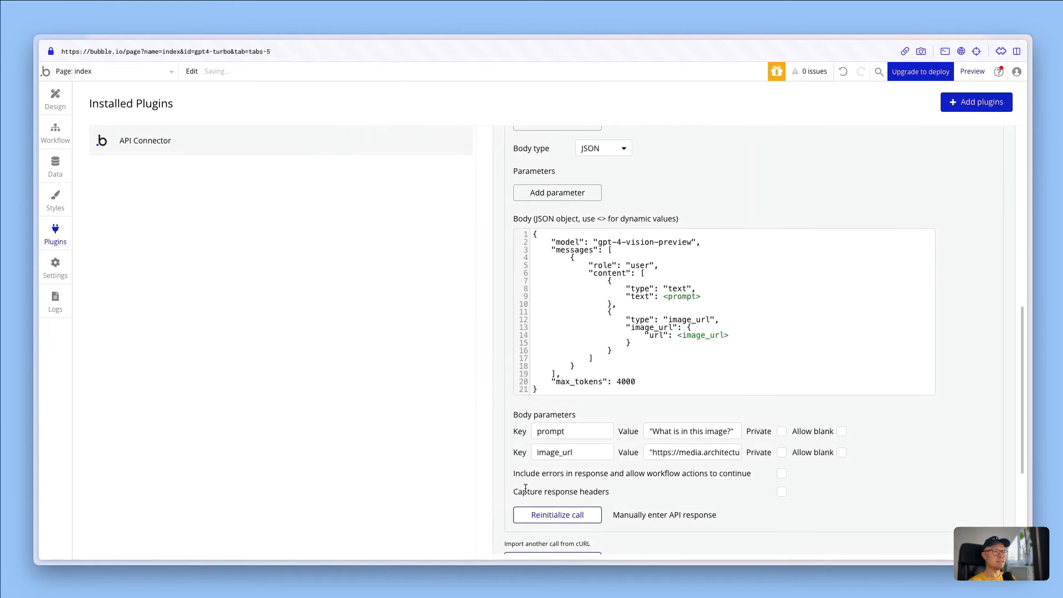
# Return to the page design and add a click workflow to the Get ideas button
pyautogui.scroll(3, 817, 465)
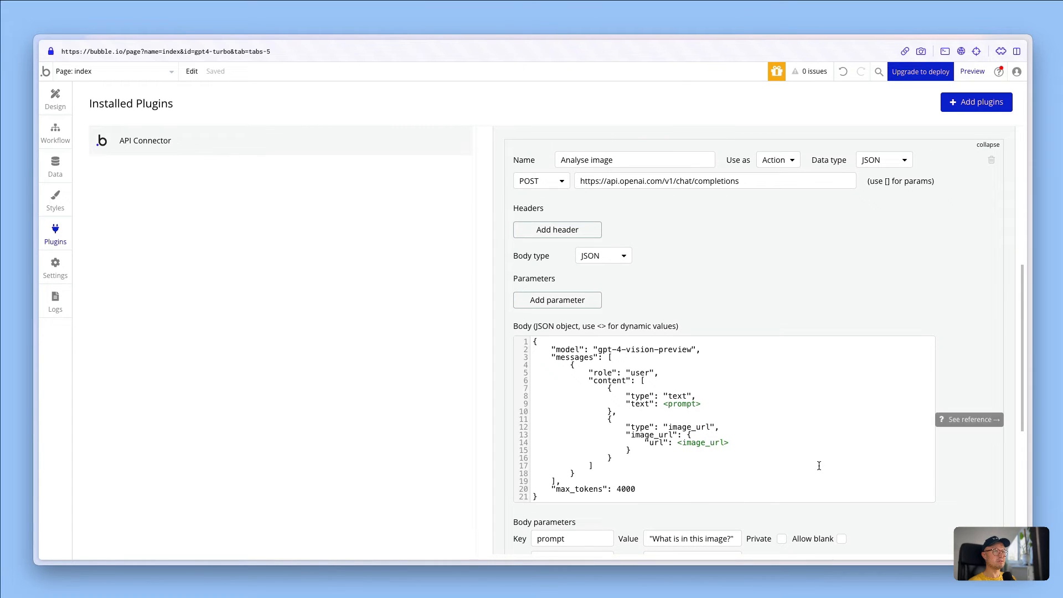
pyautogui.scroll(-3, 853, 235)
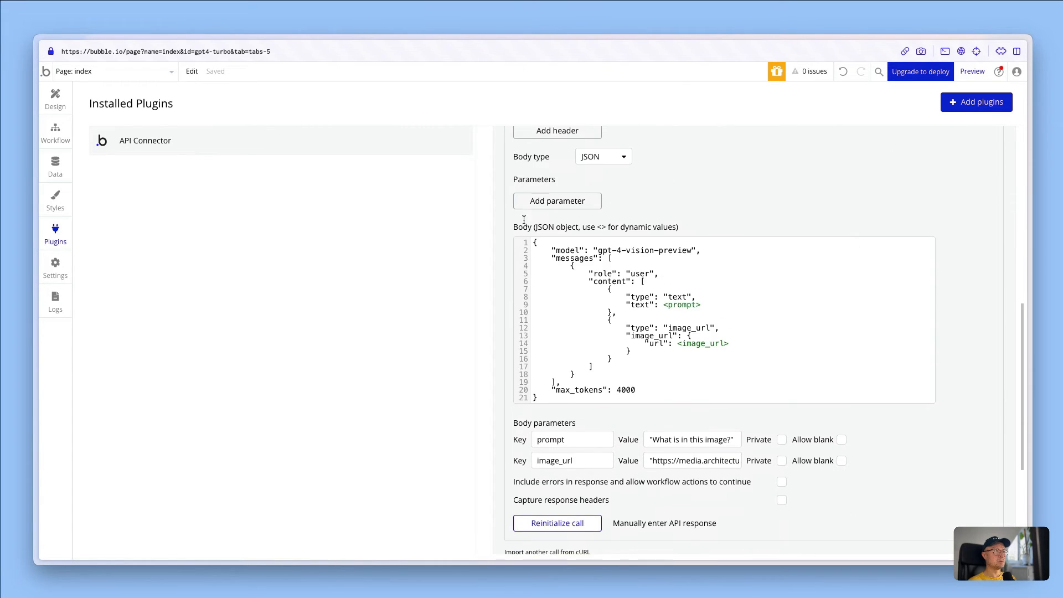
pyautogui.click(56, 95)
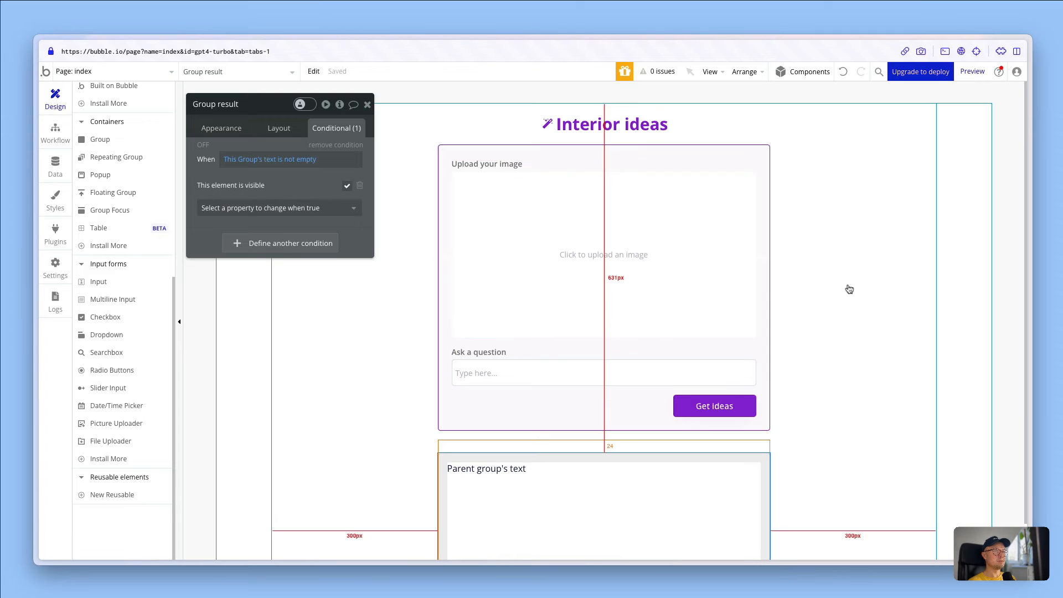
pyautogui.click(734, 406)
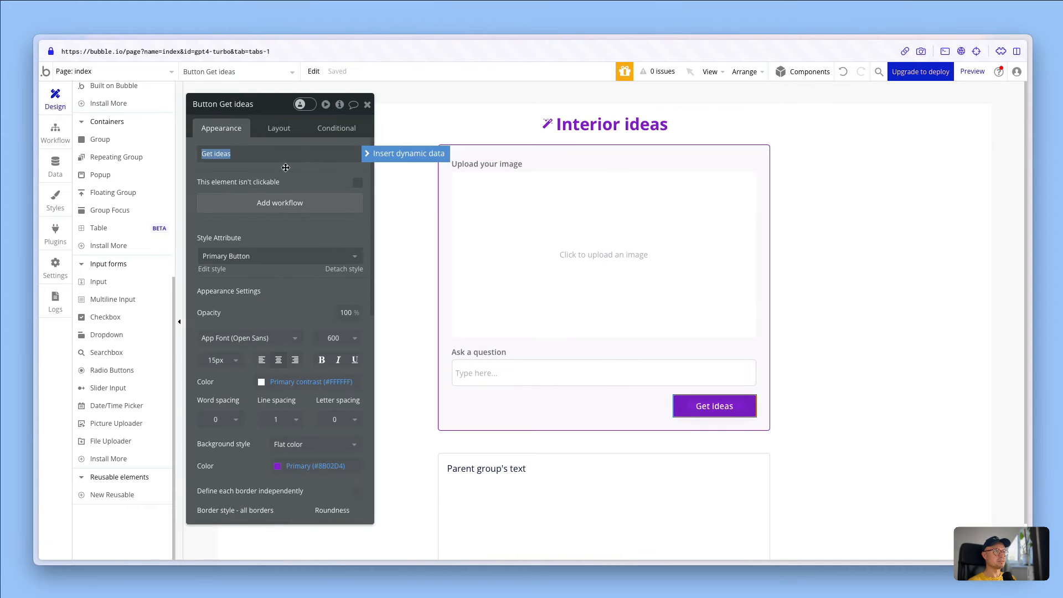
pyautogui.click(292, 209)
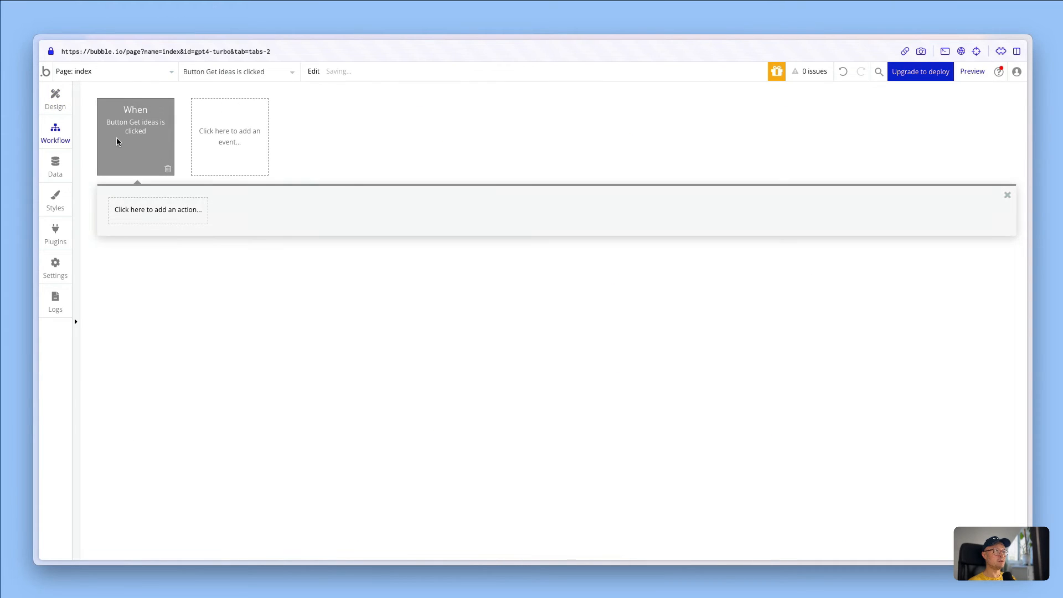
# Create a new data type named Image upload in the app's database
pyautogui.moveTo(117, 138)
pyautogui.click(61, 169)
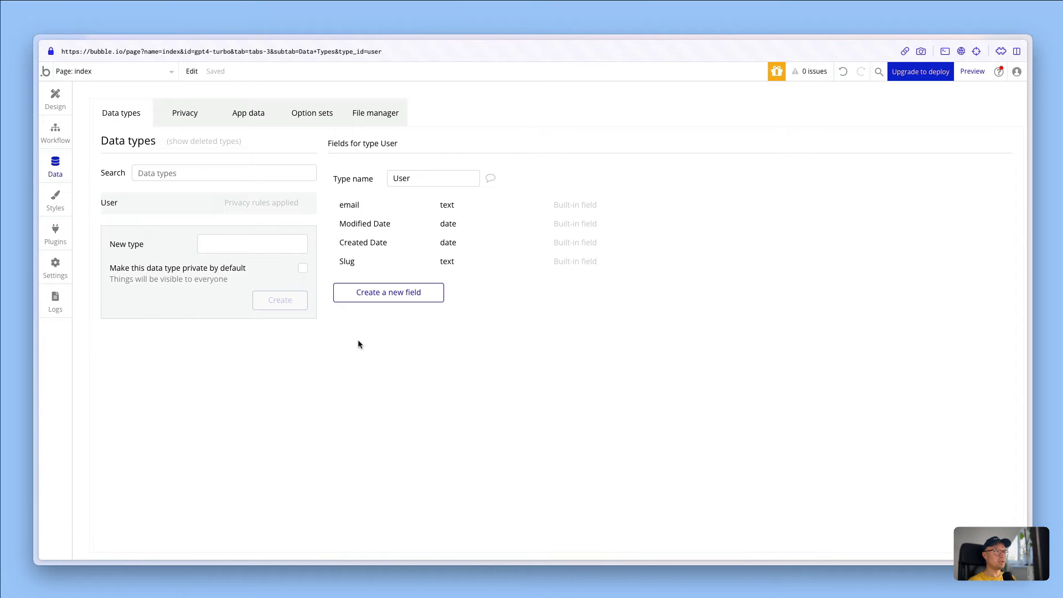
pyautogui.click(235, 251)
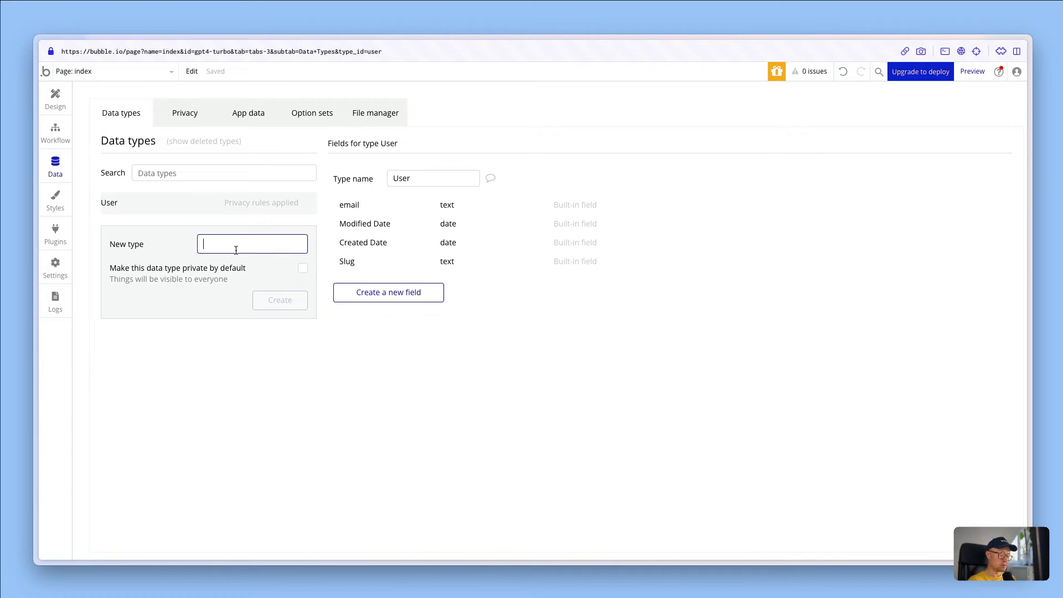
pyautogui.write('Image upload')
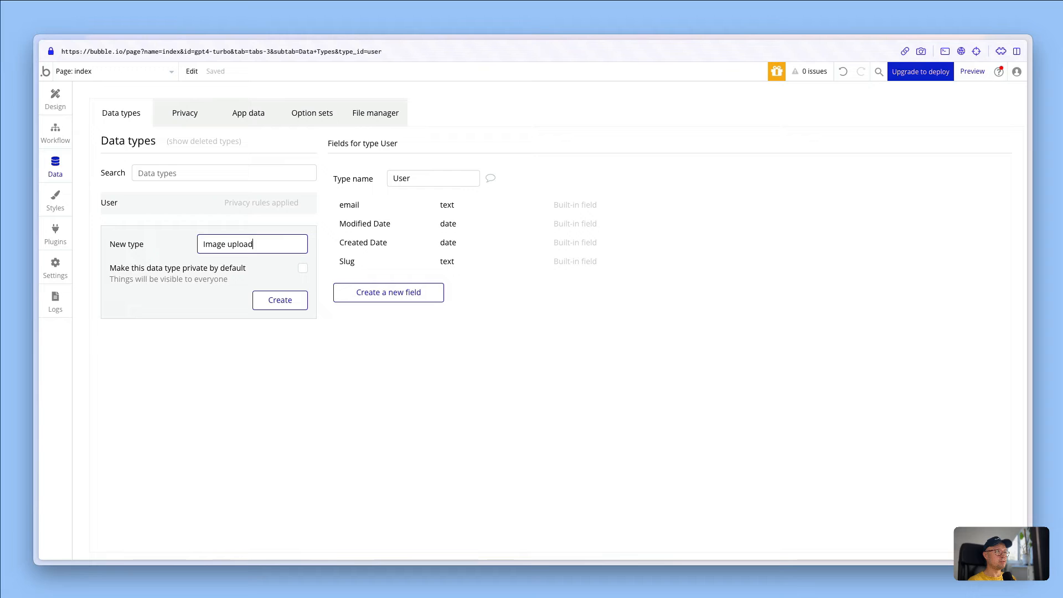
pyautogui.click(273, 305)
# Add a field named Image with the basic type image to the Image upload data type
pyautogui.click(388, 293)
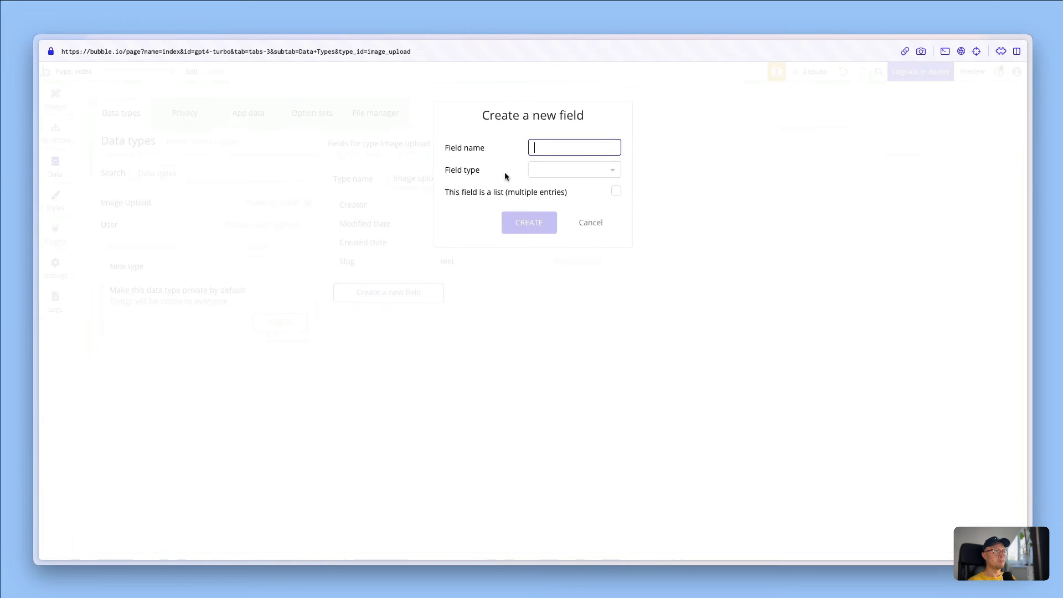
pyautogui.write('Image')
pyautogui.click(574, 171)
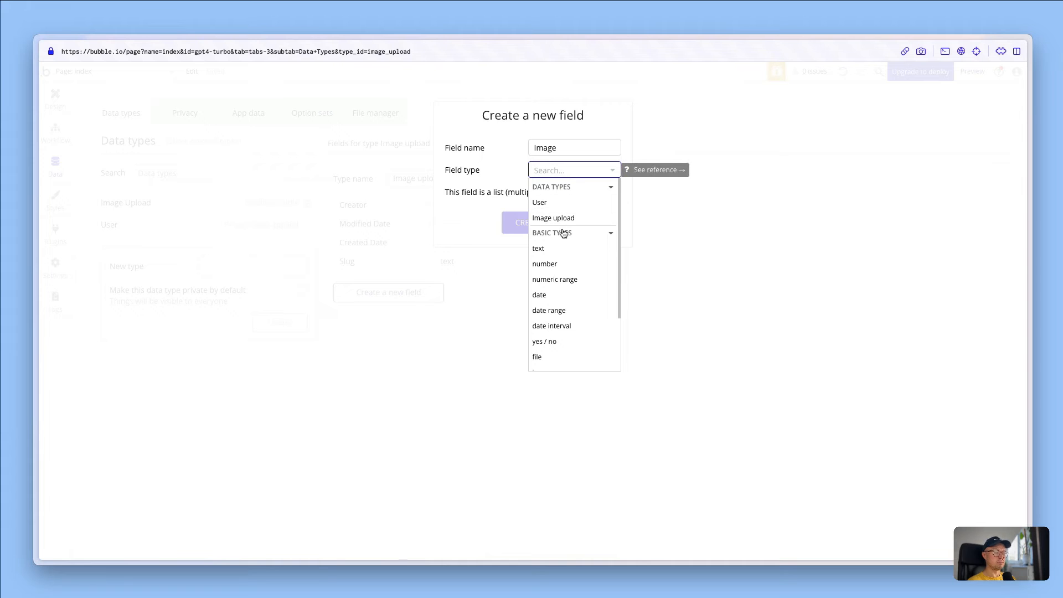
pyautogui.write('ima')
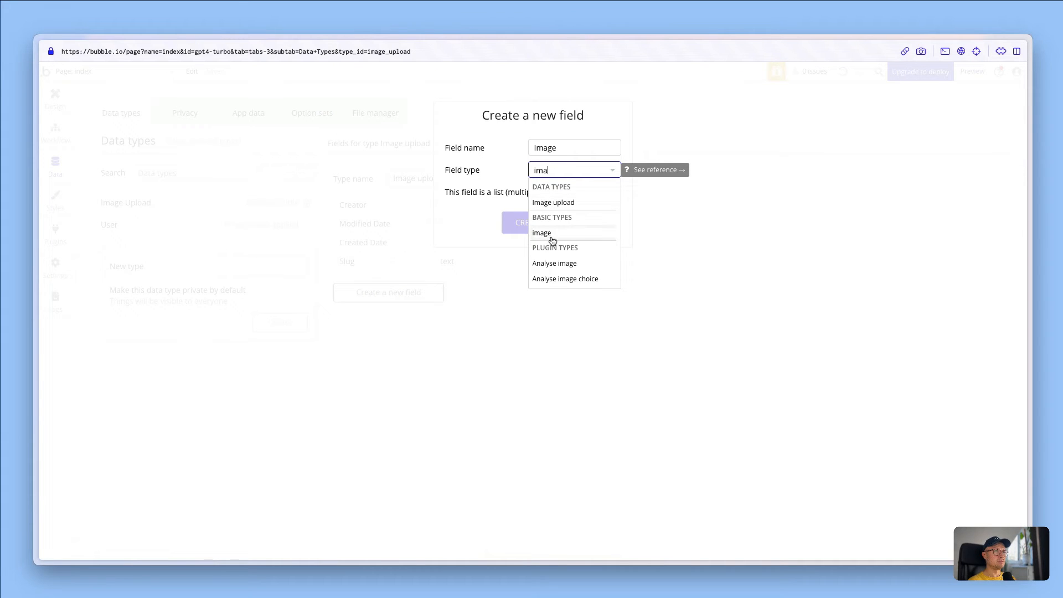
pyautogui.click(552, 235)
pyautogui.click(533, 231)
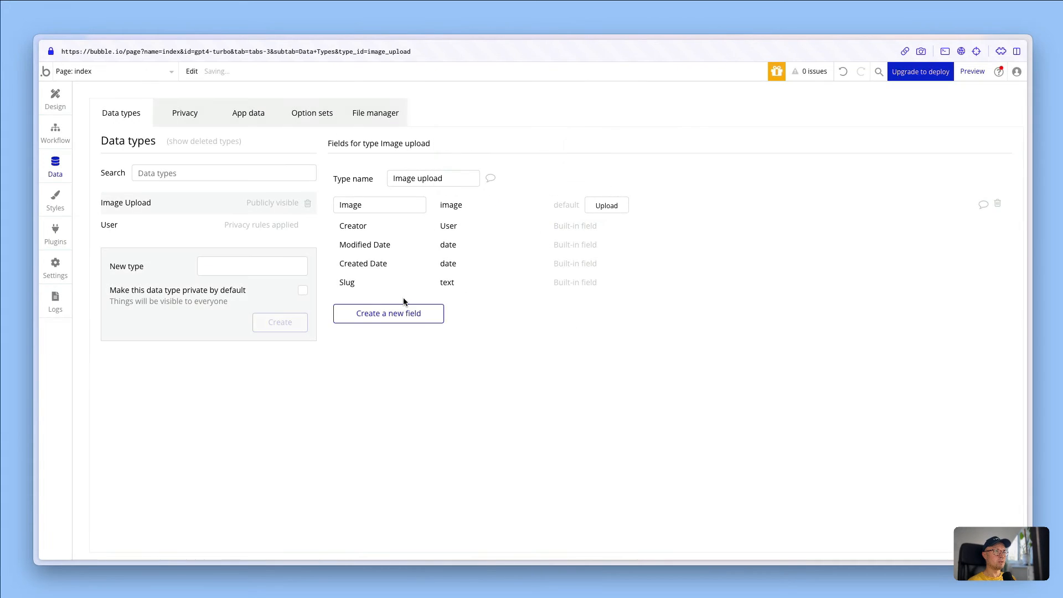
# Add a text field named Question to the Image upload data type
pyautogui.click(391, 313)
pyautogui.write('Question')
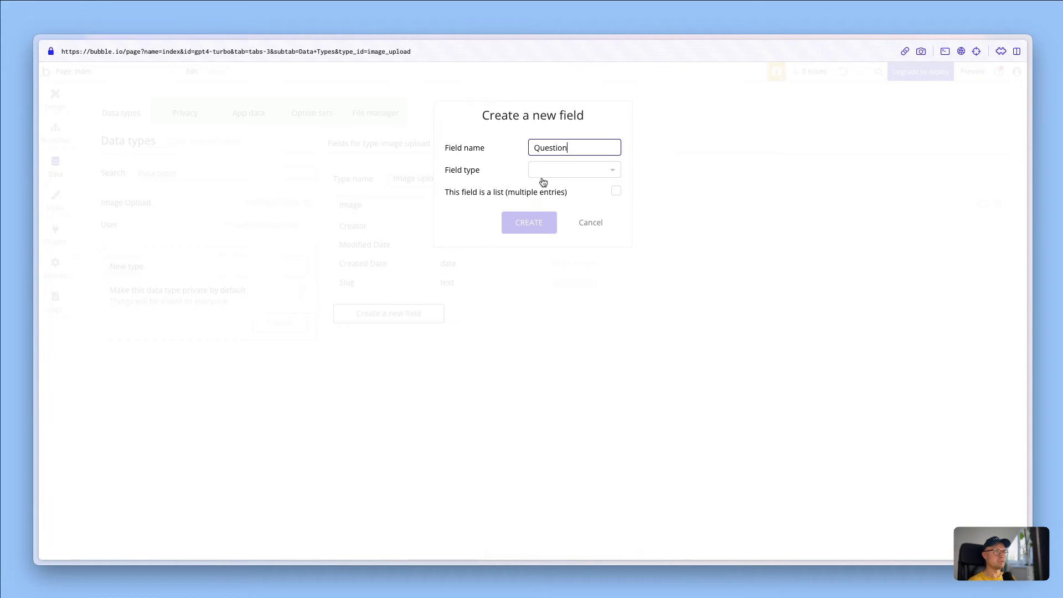
pyautogui.click(546, 171)
pyautogui.write('te')
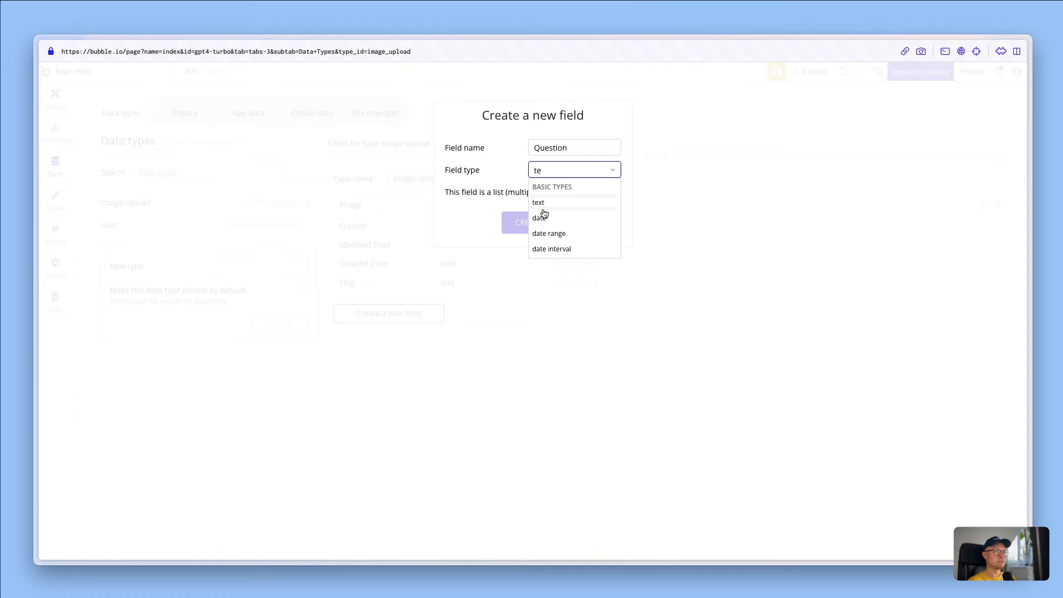
pyautogui.click(544, 205)
pyautogui.click(530, 224)
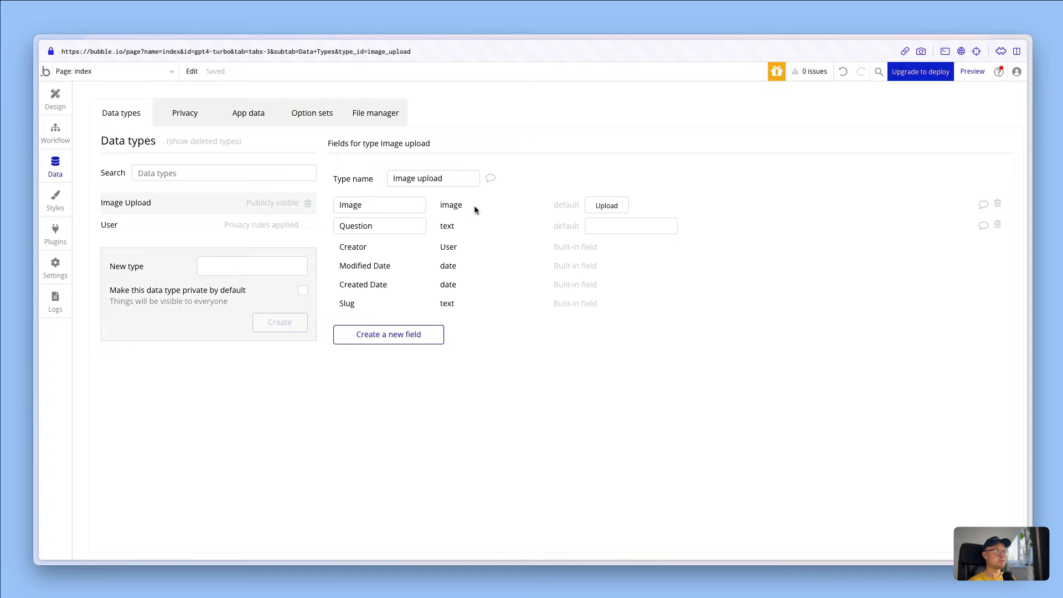
# Add a text field named Response to the Image upload data type
pyautogui.click(386, 336)
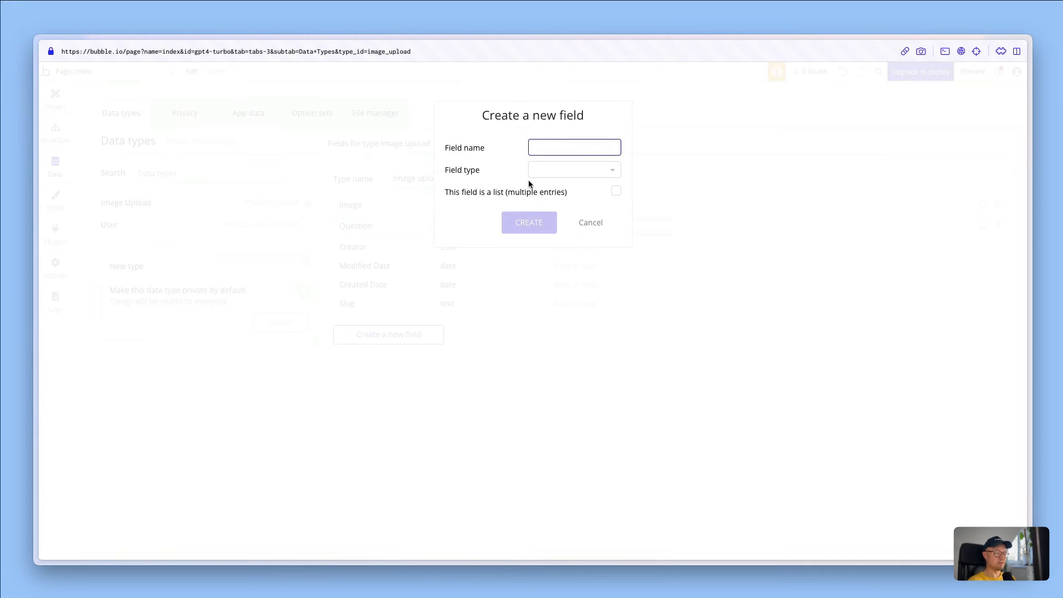
pyautogui.write('Response')
pyautogui.click(548, 175)
pyautogui.write('te')
pyautogui.click(535, 206)
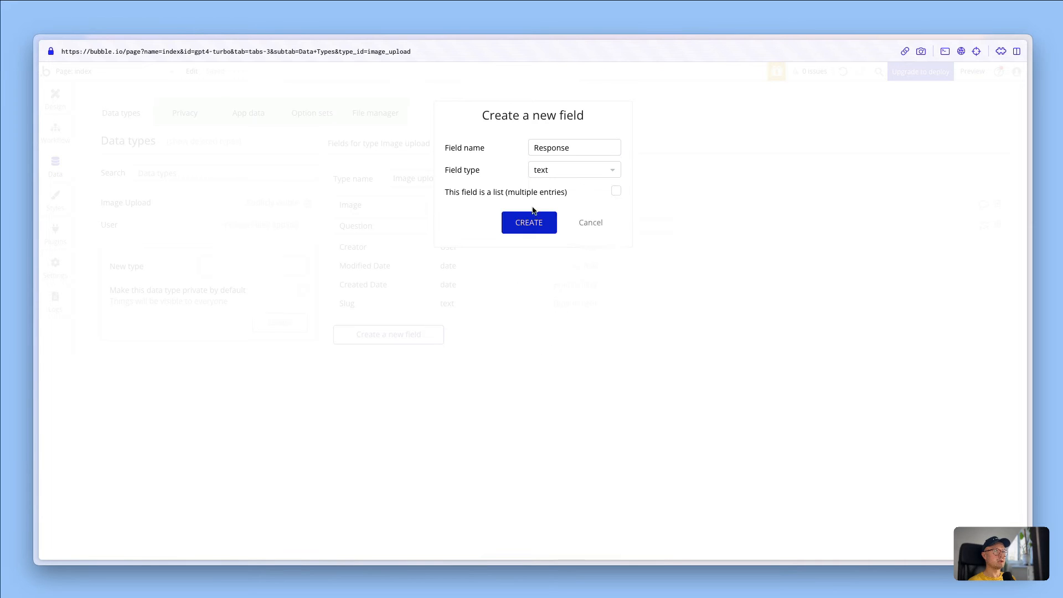
pyautogui.click(524, 222)
# Return to the Get ideas button's workflow and add a Create a new thing action with type Image upload
pyautogui.click(54, 126)
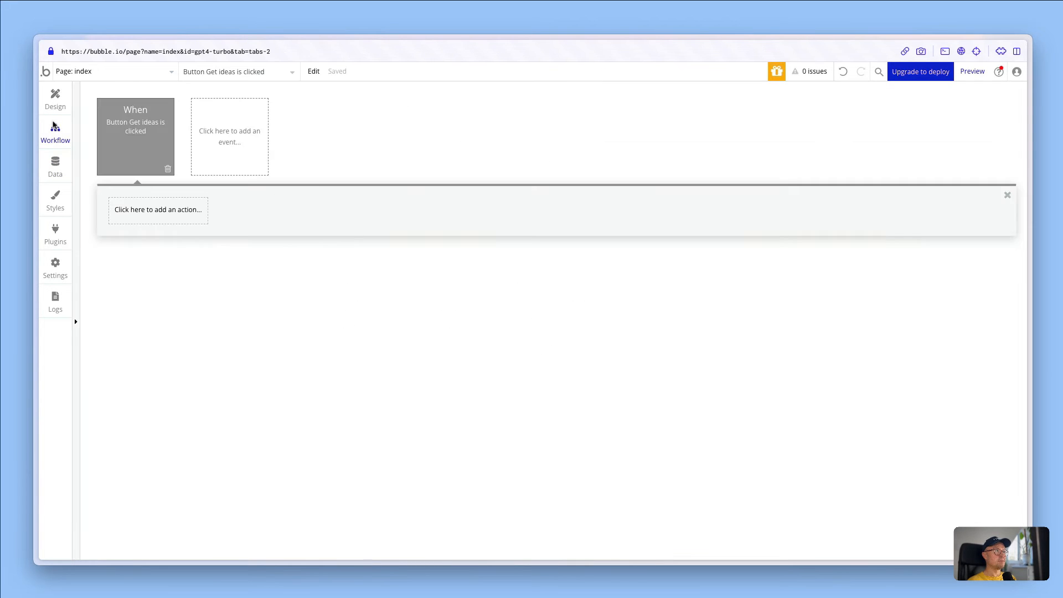
pyautogui.click(132, 215)
pyautogui.write('create')
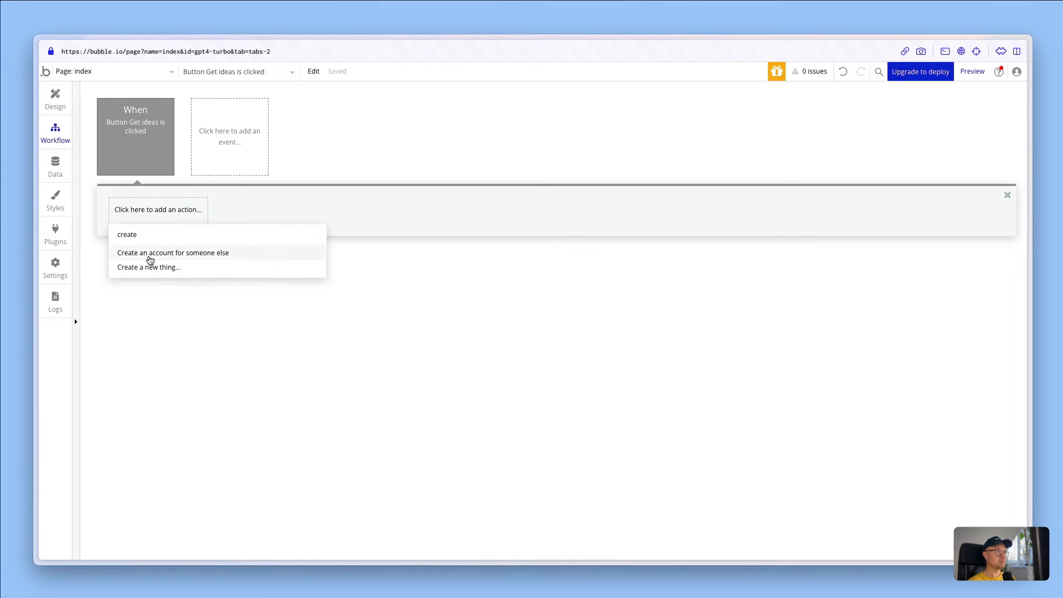
pyautogui.click(149, 266)
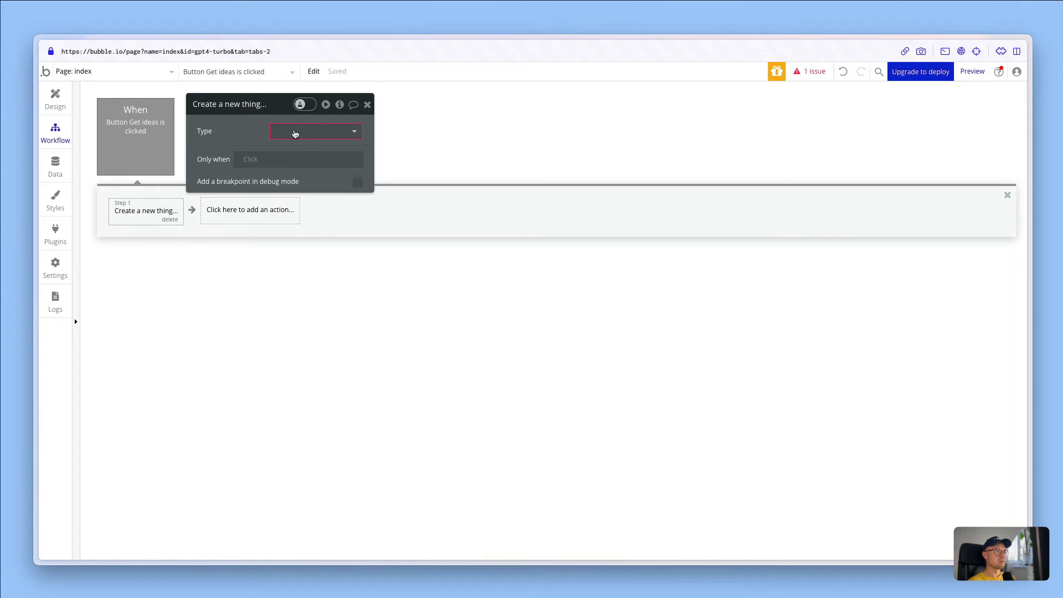
pyautogui.click(296, 133)
pyautogui.click(295, 161)
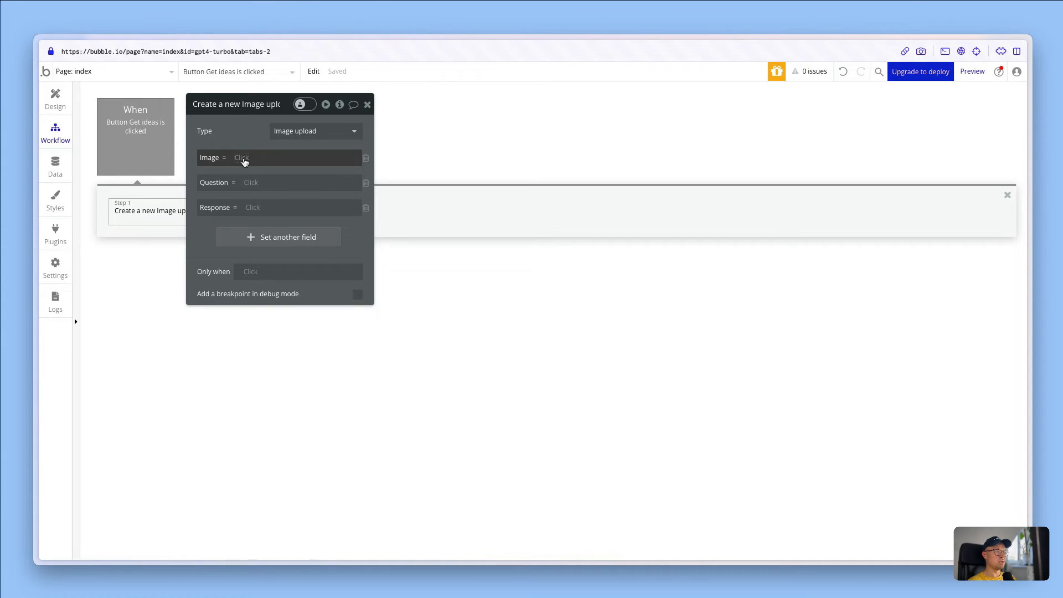
# Set the Image field of the new Image upload to PictureUploader A's value
pyautogui.click(244, 159)
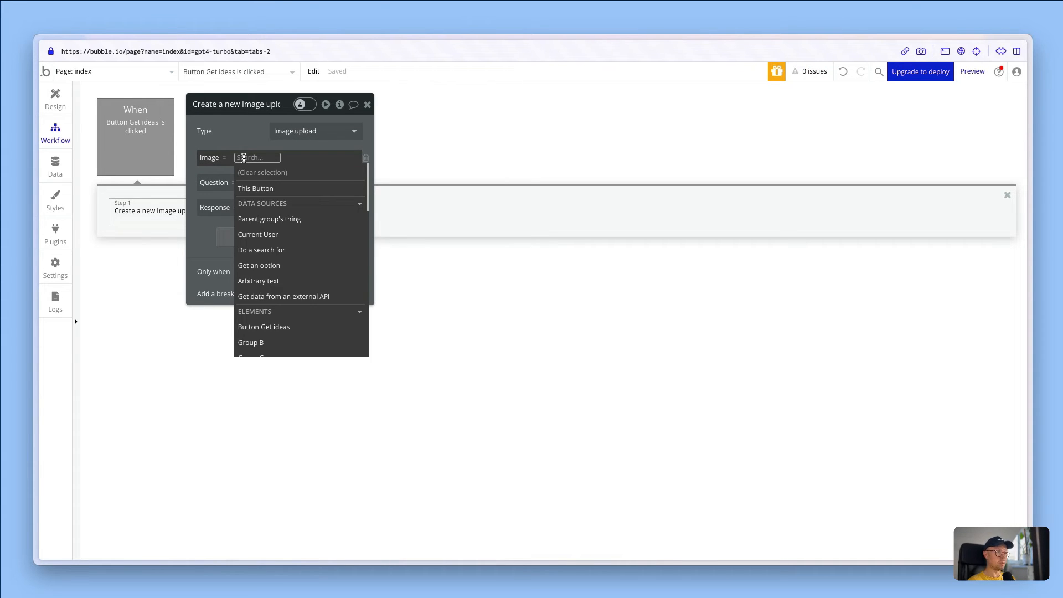
pyautogui.write('pic')
pyautogui.click(288, 184)
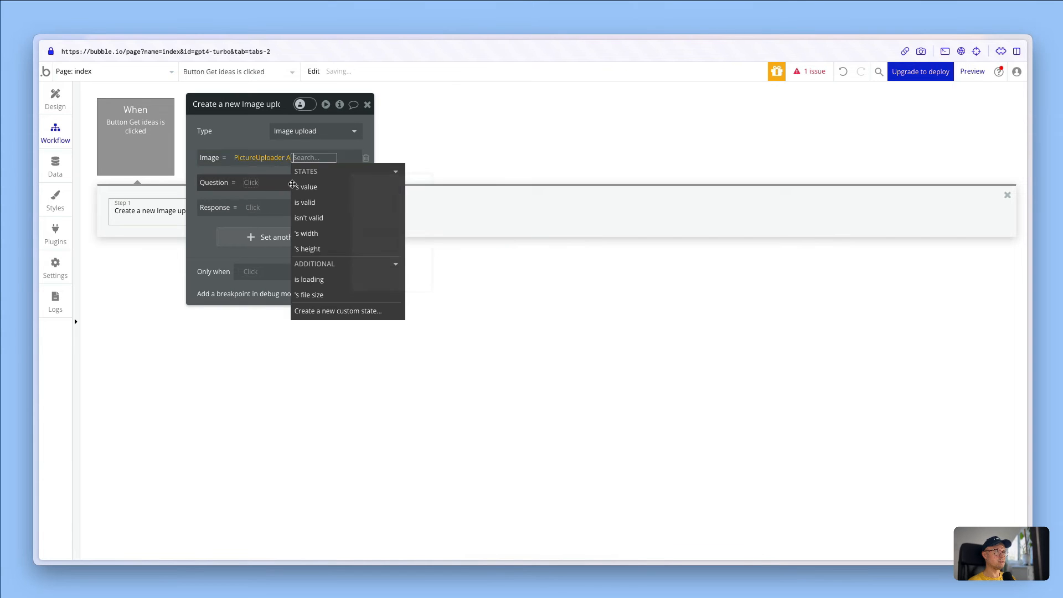
pyautogui.click(308, 187)
pyautogui.click(247, 144)
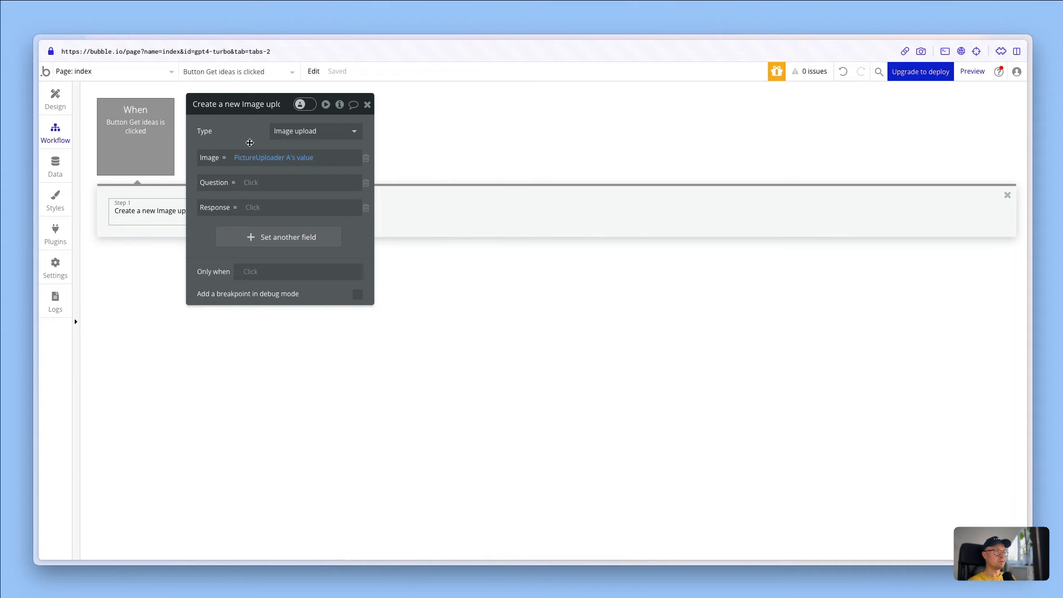
# Set the new Image upload's Question to Input A's value and remove the Response field from the action
pyautogui.click(250, 182)
pyautogui.write('input')
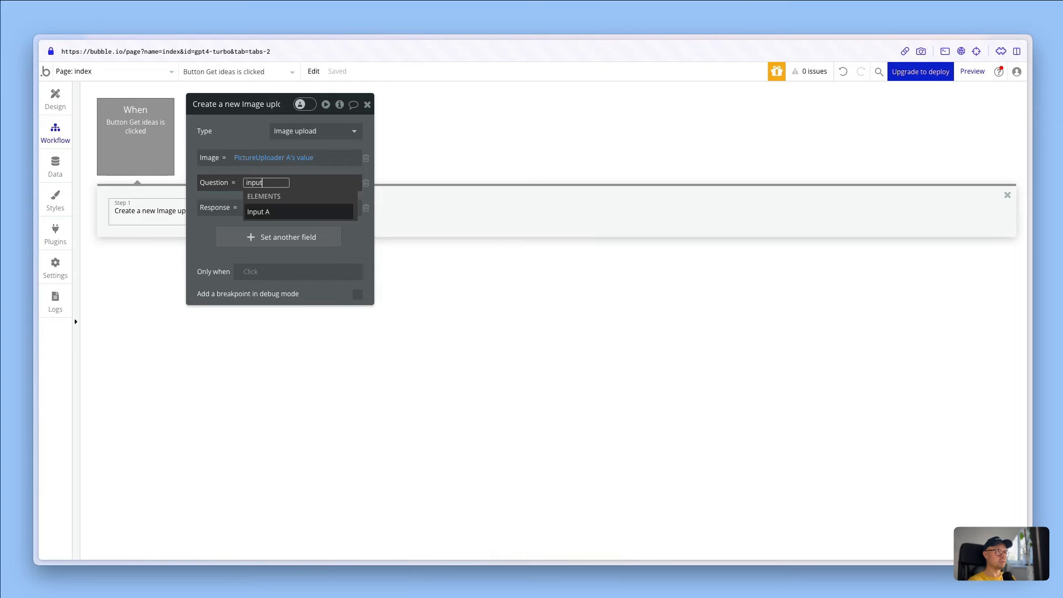
pyautogui.click(264, 212)
pyautogui.click(299, 215)
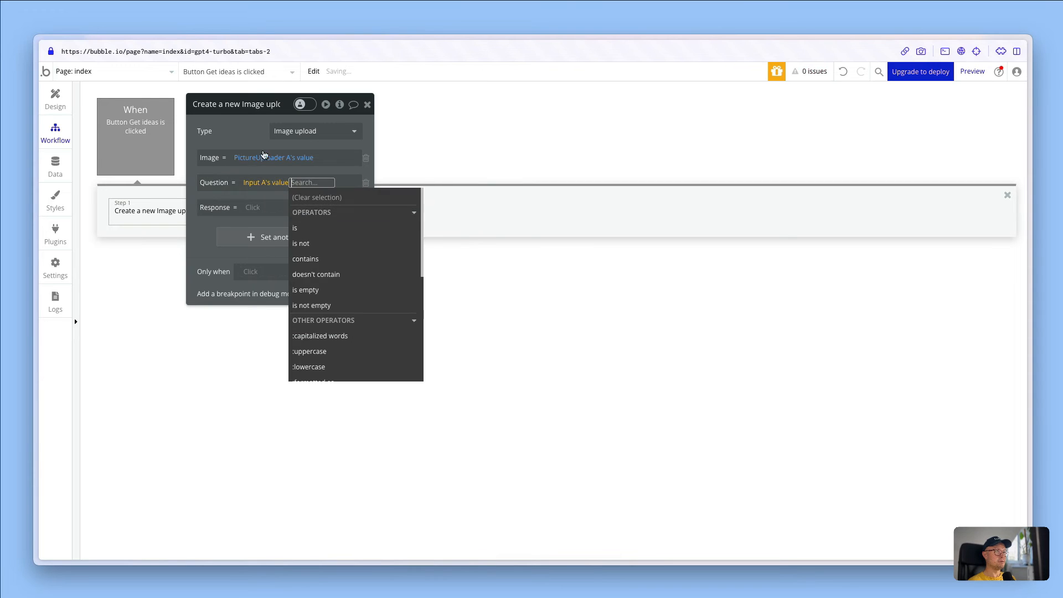
pyautogui.click(247, 133)
pyautogui.click(366, 208)
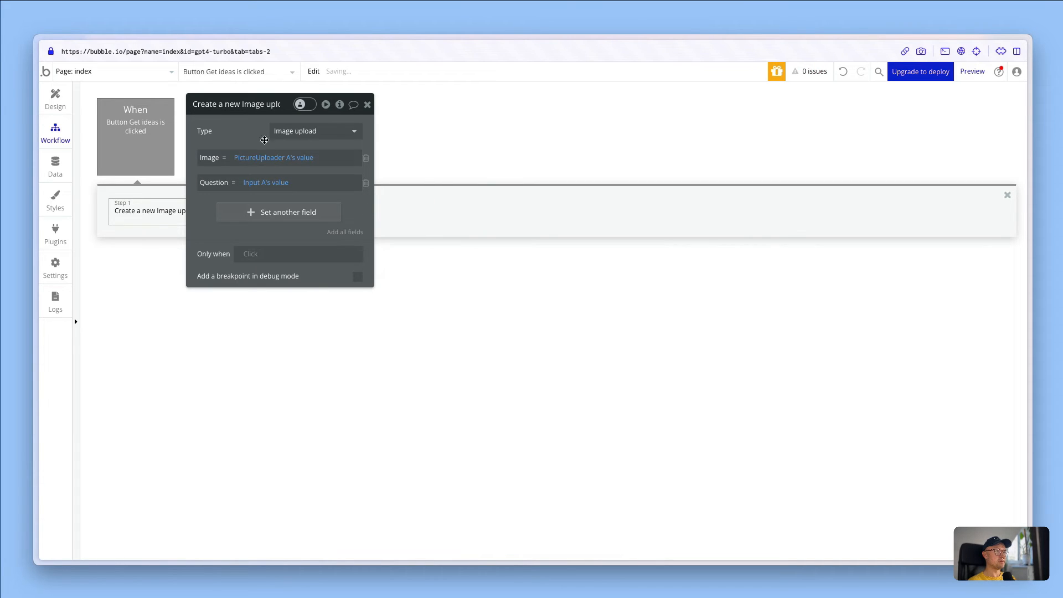
pyautogui.click(367, 104)
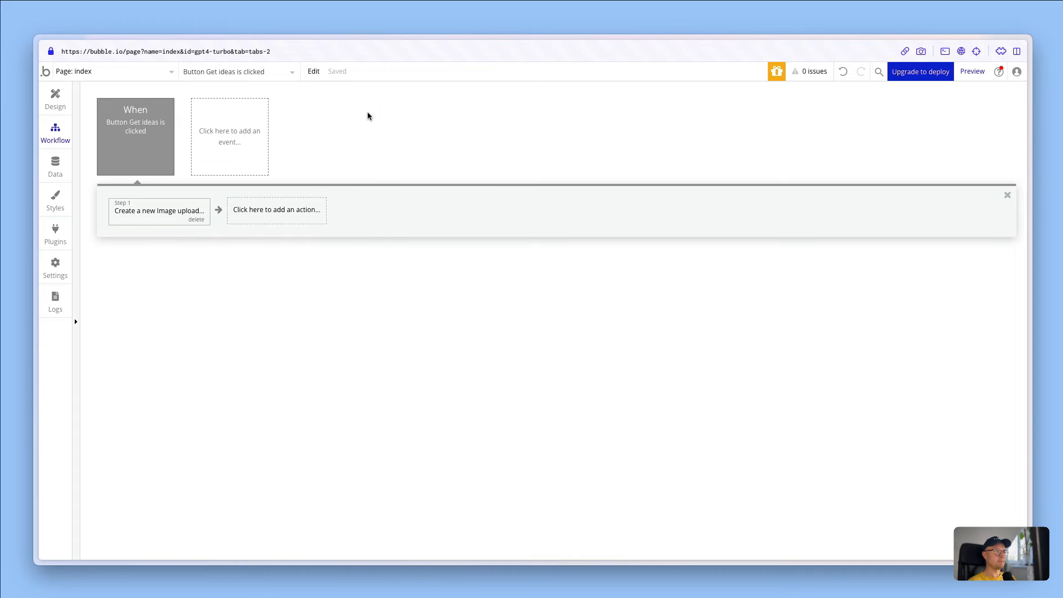
# Add the Open AI - Analyse image plugin action as the workflow's second step
pyautogui.click(267, 219)
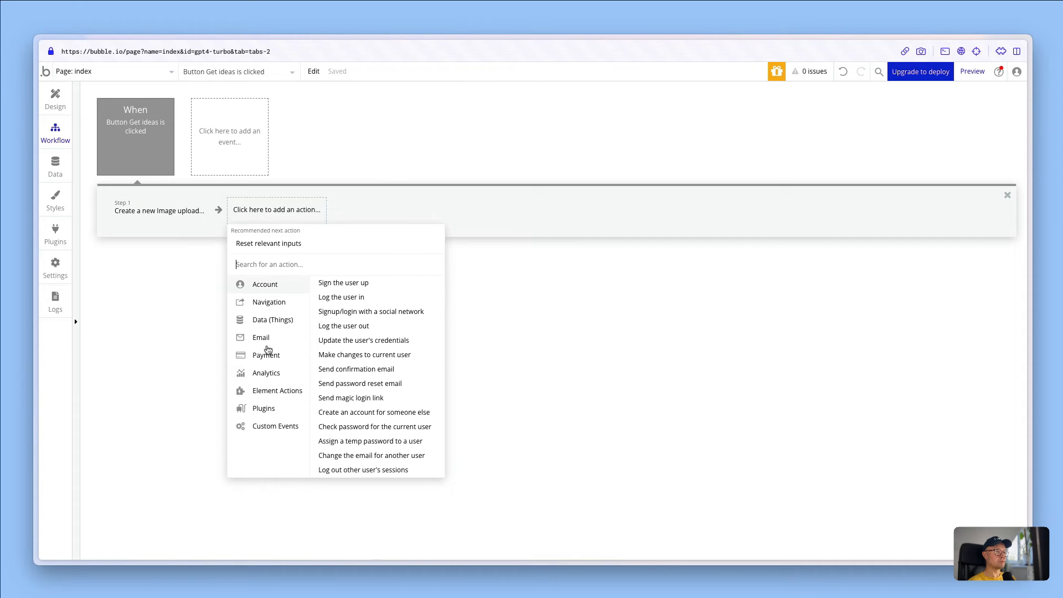
pyautogui.click(262, 409)
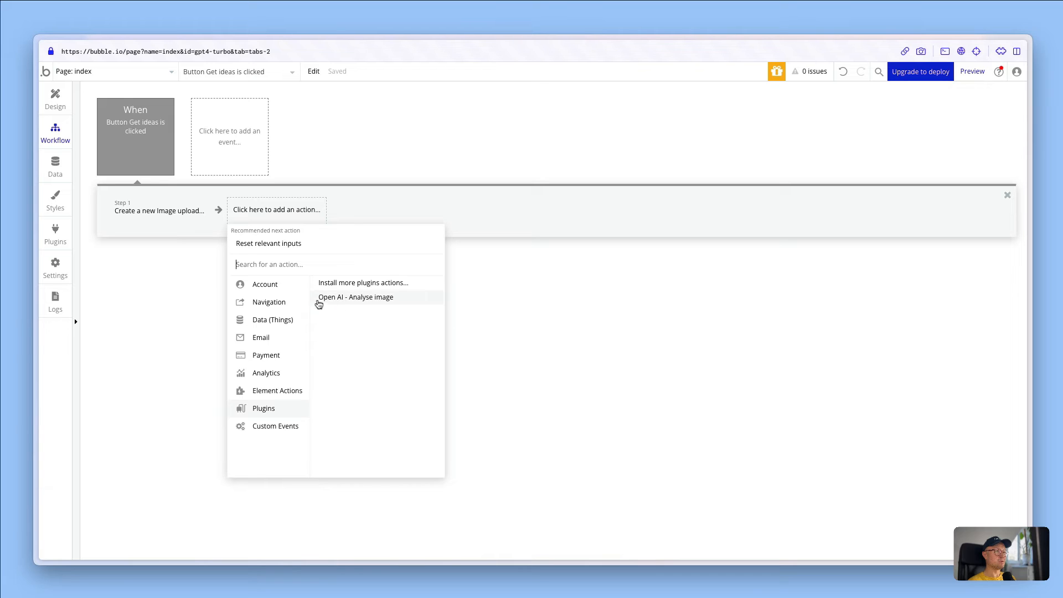
pyautogui.click(367, 299)
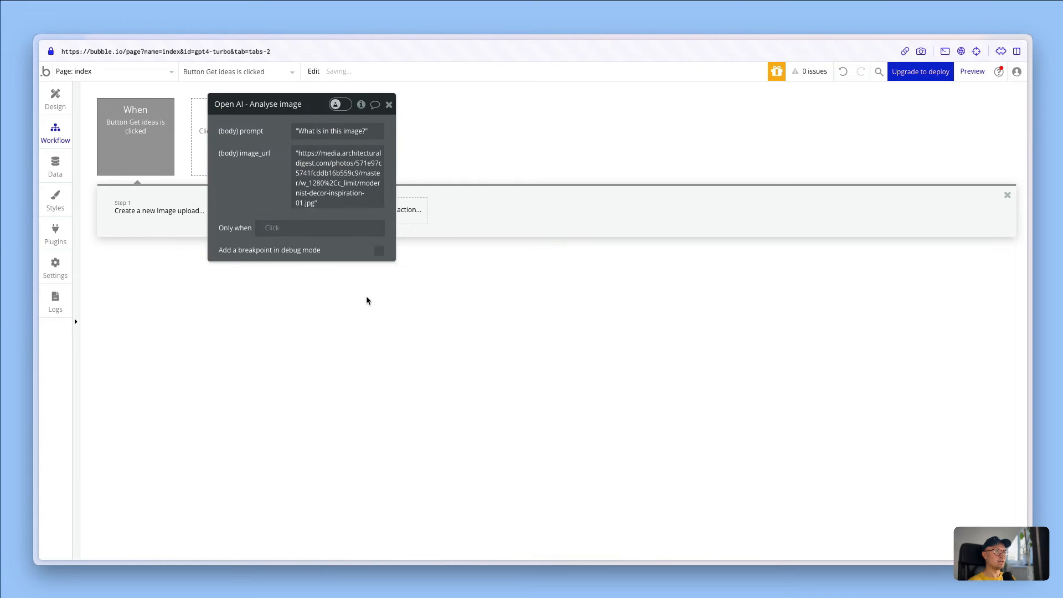
pyautogui.moveTo(380, 221); pyautogui.dragTo(384, 405)
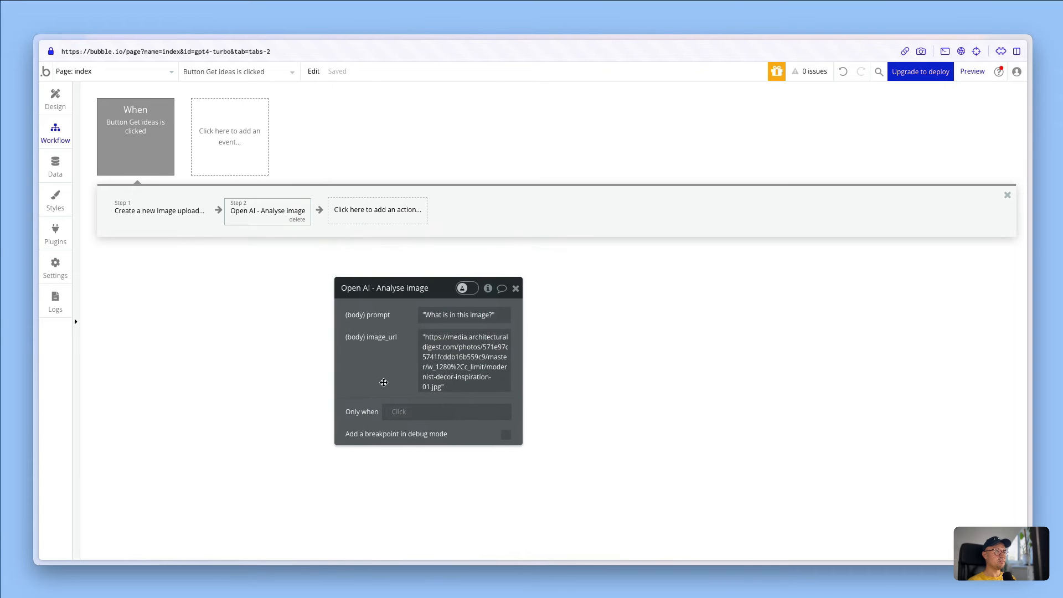
# Replace the Analyse image action's prompt with the result of step 1's Question, formatted as JSON-safe
pyautogui.tripleClick(427, 315)
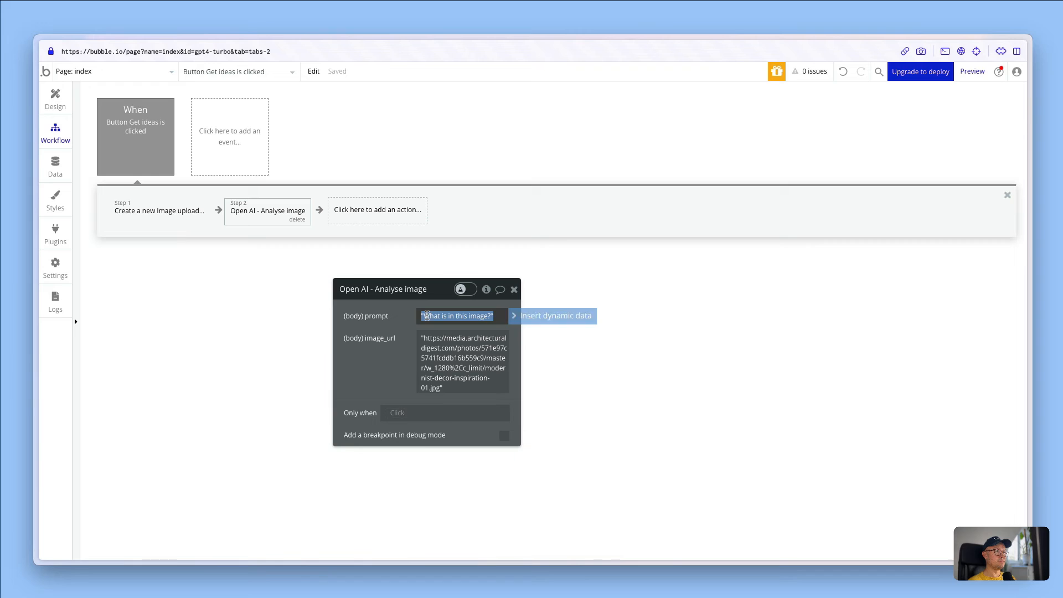
pyautogui.click(450, 368)
pyautogui.click(404, 331)
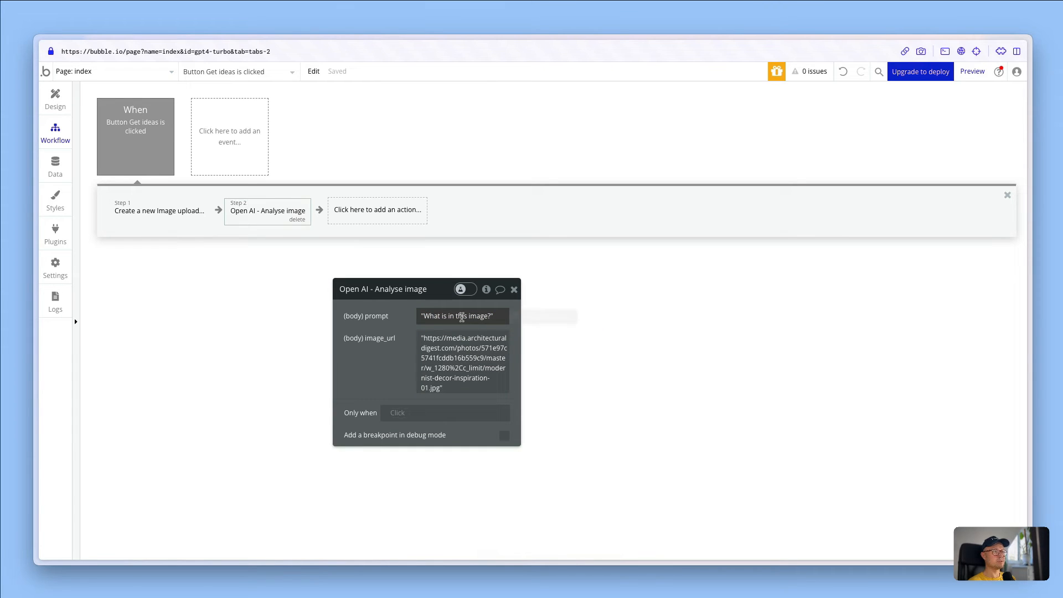
pyautogui.click(421, 320)
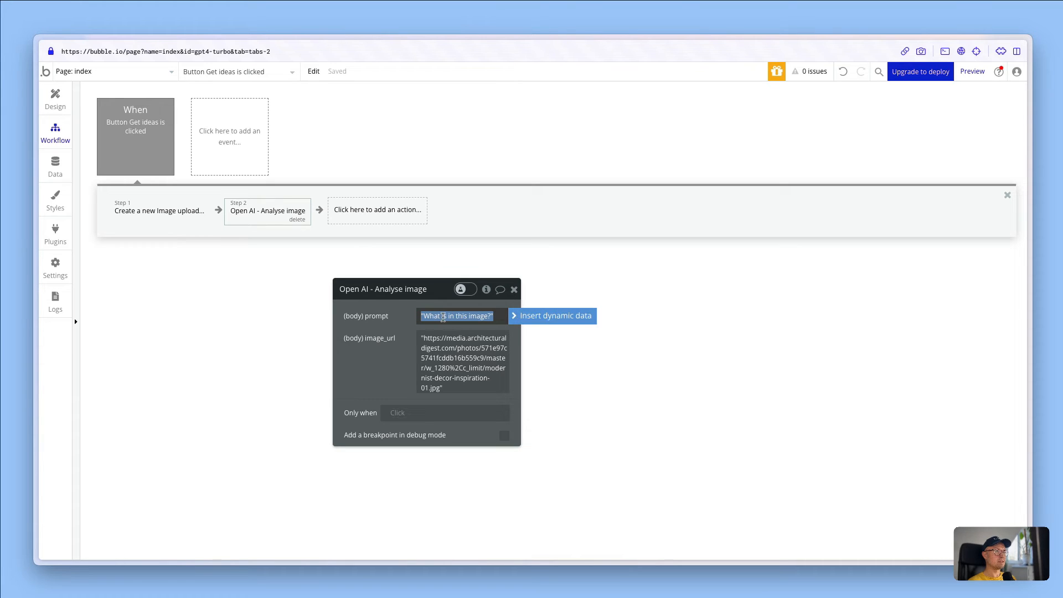
pyautogui.click(513, 317)
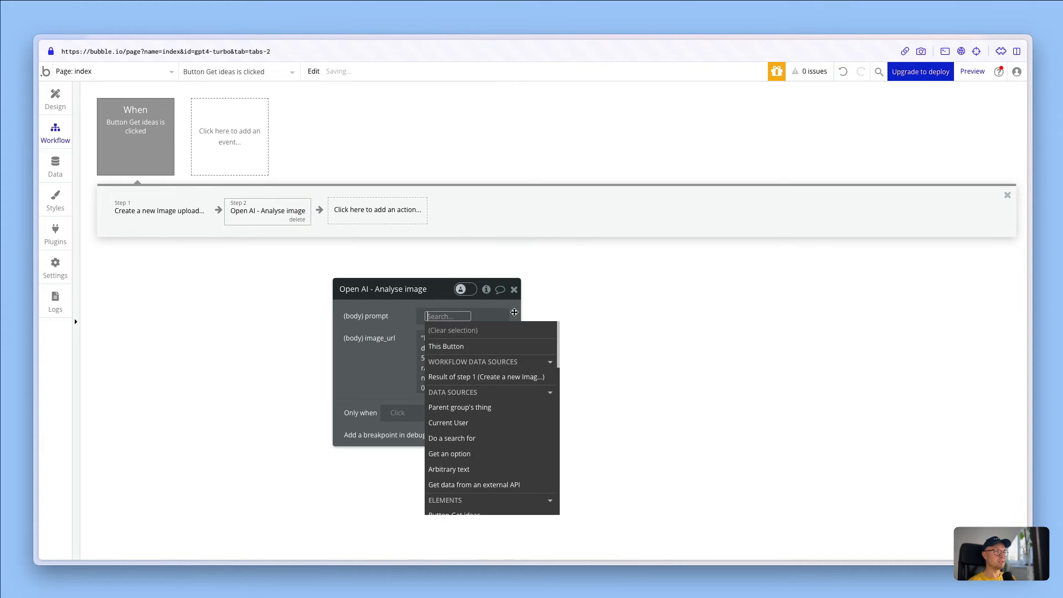
pyautogui.click(503, 378)
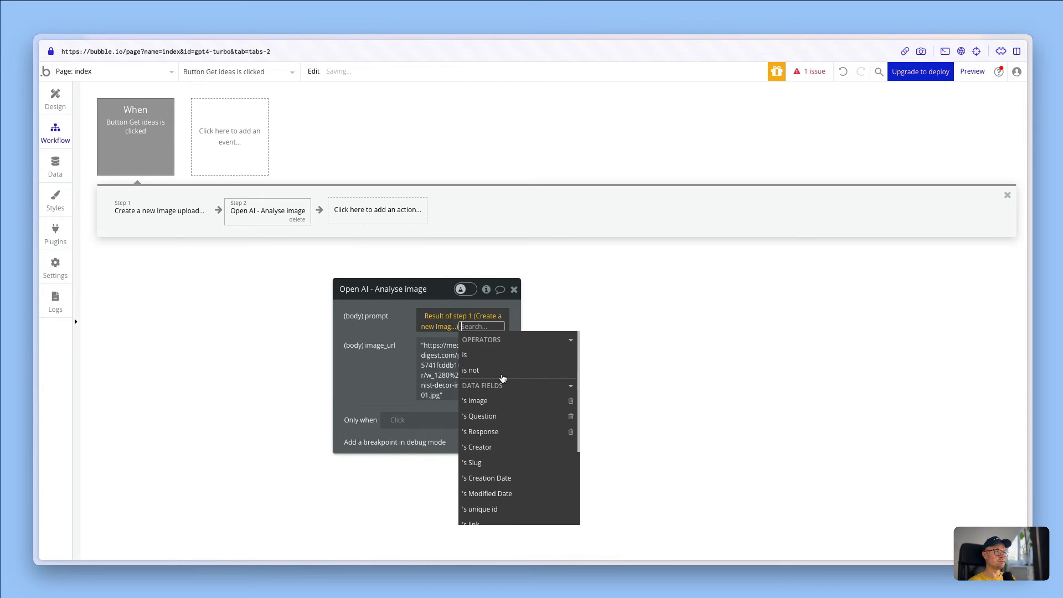
pyautogui.click(498, 420)
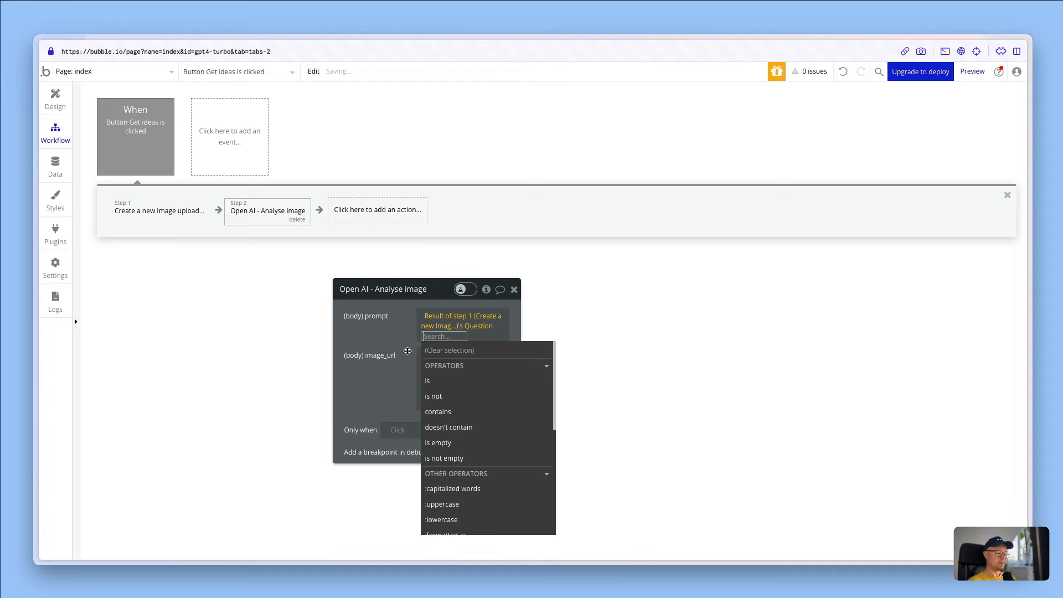
pyautogui.write('for')
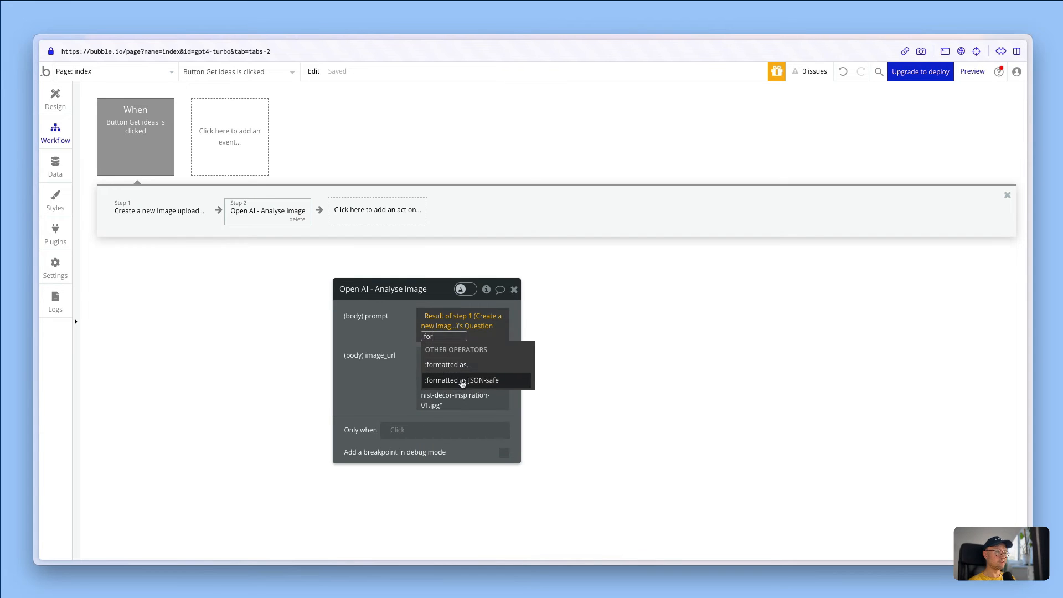
pyautogui.click(461, 381)
pyautogui.click(396, 353)
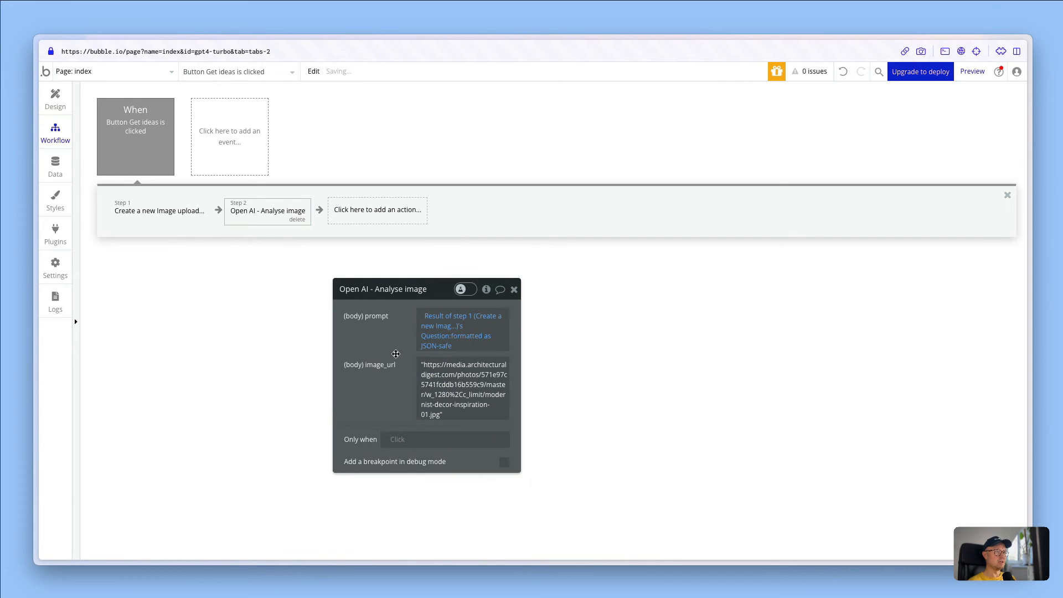
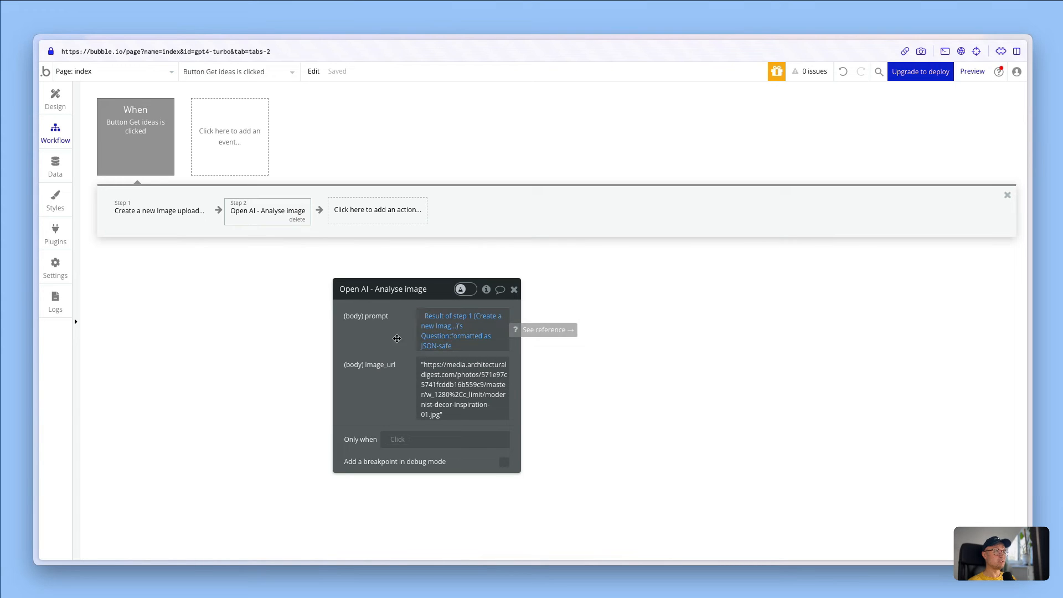
# Replace the Analyse image action's image_url with the result of step 1's Image's URL, formatted as JSON-safe
pyautogui.moveTo(395, 336); pyautogui.dragTo(368, 328)
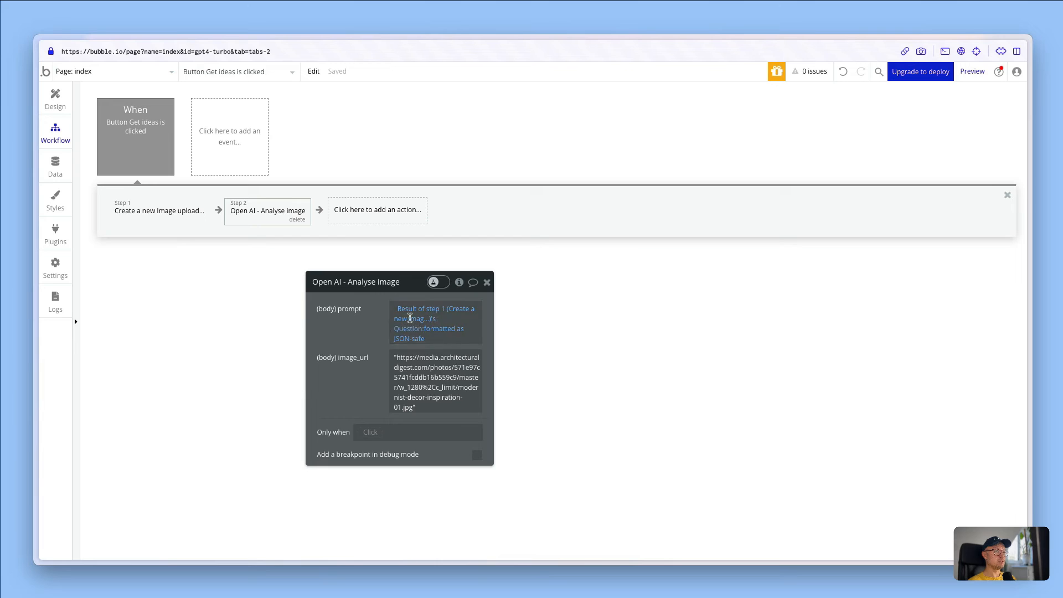
pyautogui.click(435, 385)
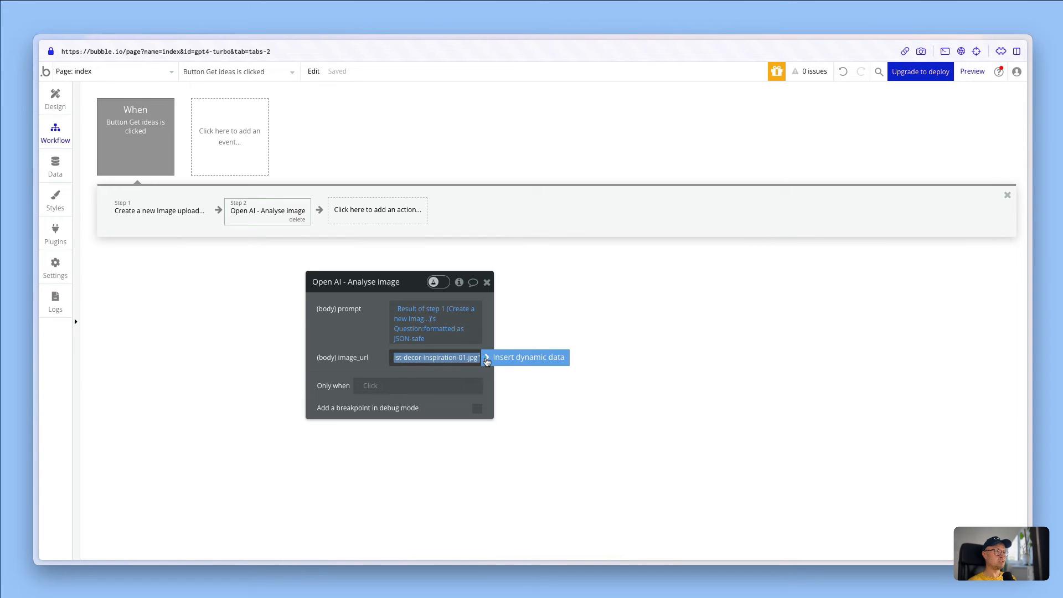
pyautogui.click(487, 359)
pyautogui.click(476, 418)
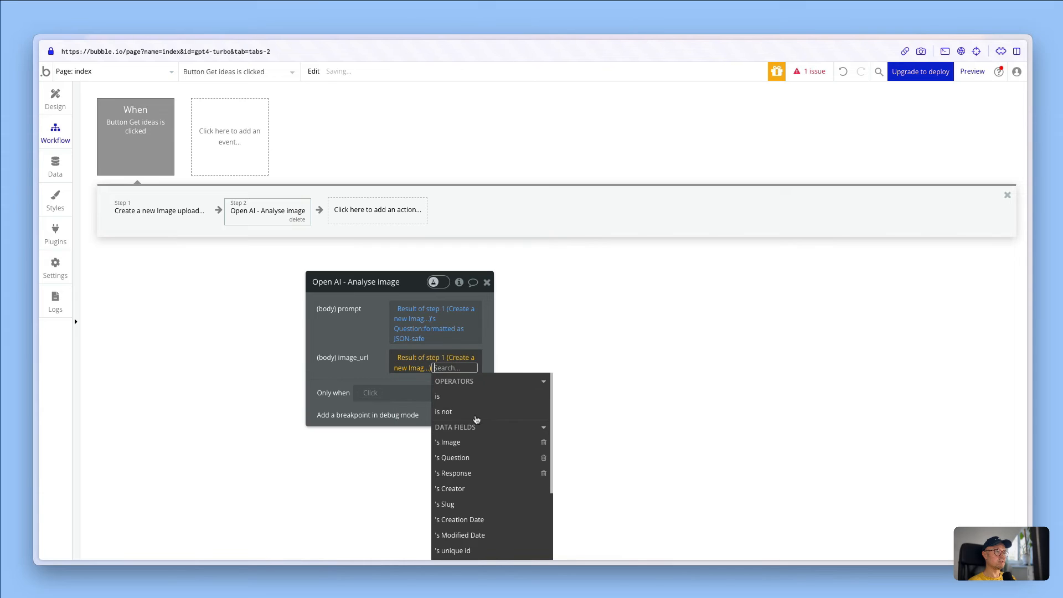
pyautogui.click(475, 442)
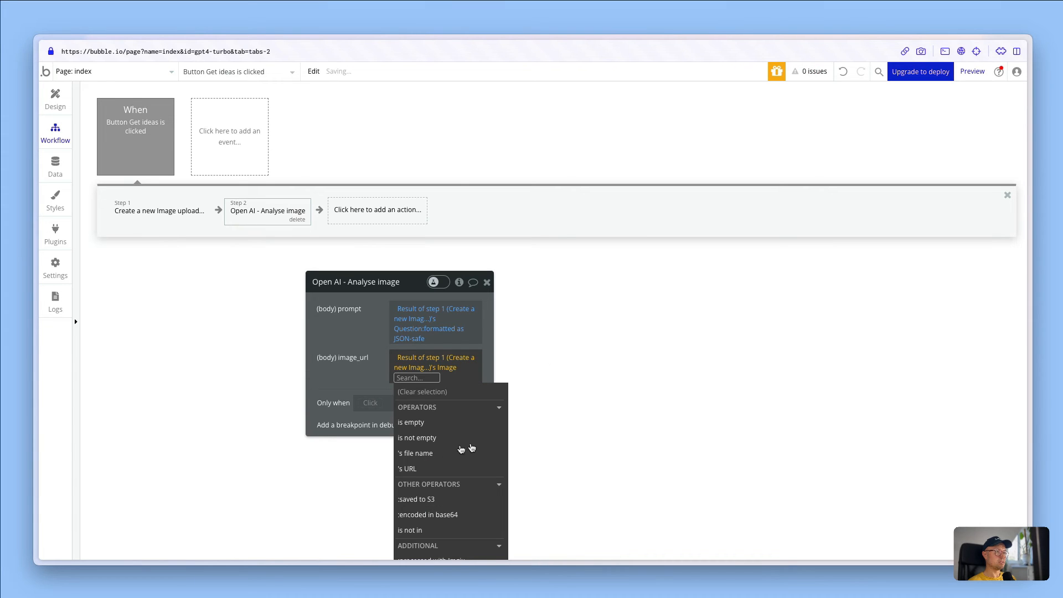
pyautogui.click(420, 470)
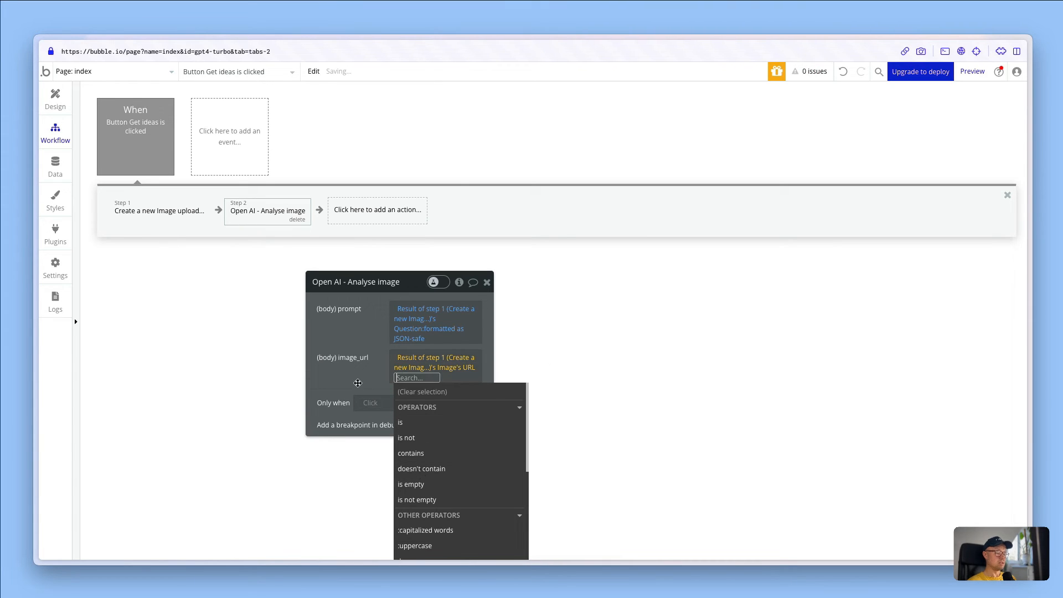
pyautogui.write('fo')
pyautogui.click(433, 426)
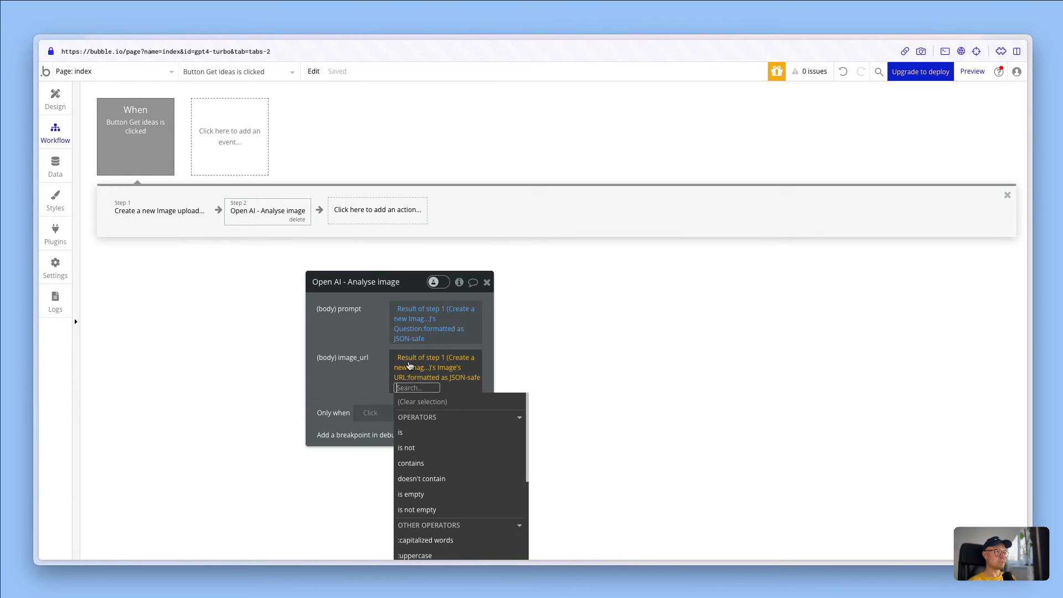
pyautogui.click(363, 379)
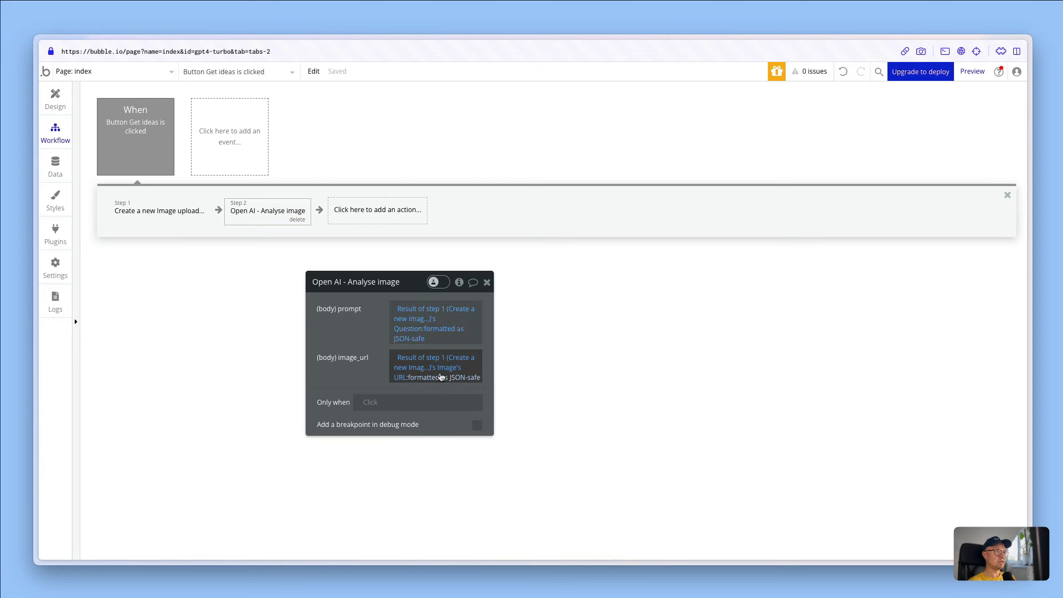
pyautogui.click(56, 233)
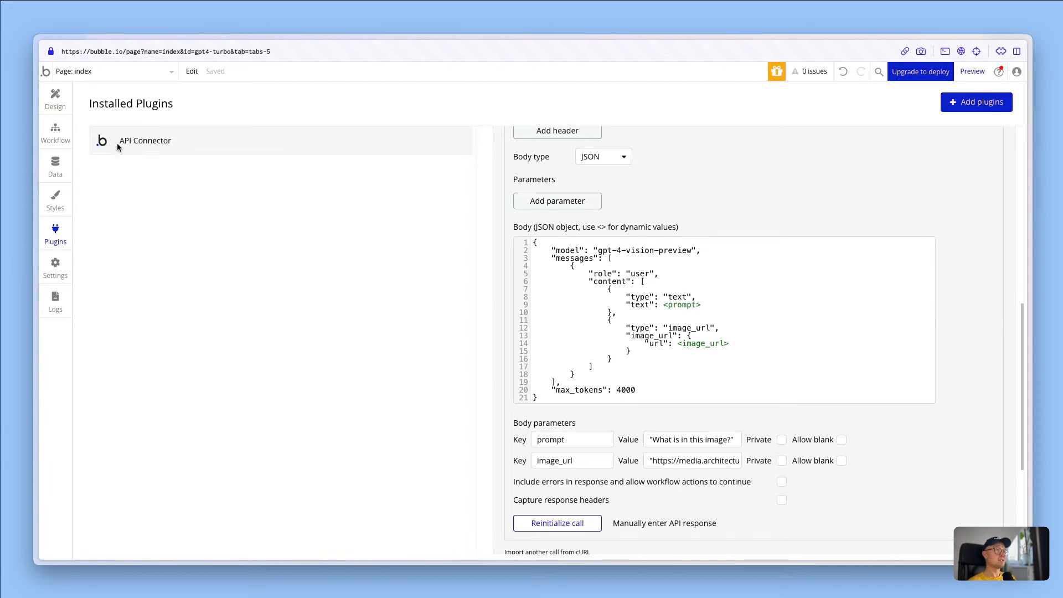
pyautogui.click(50, 134)
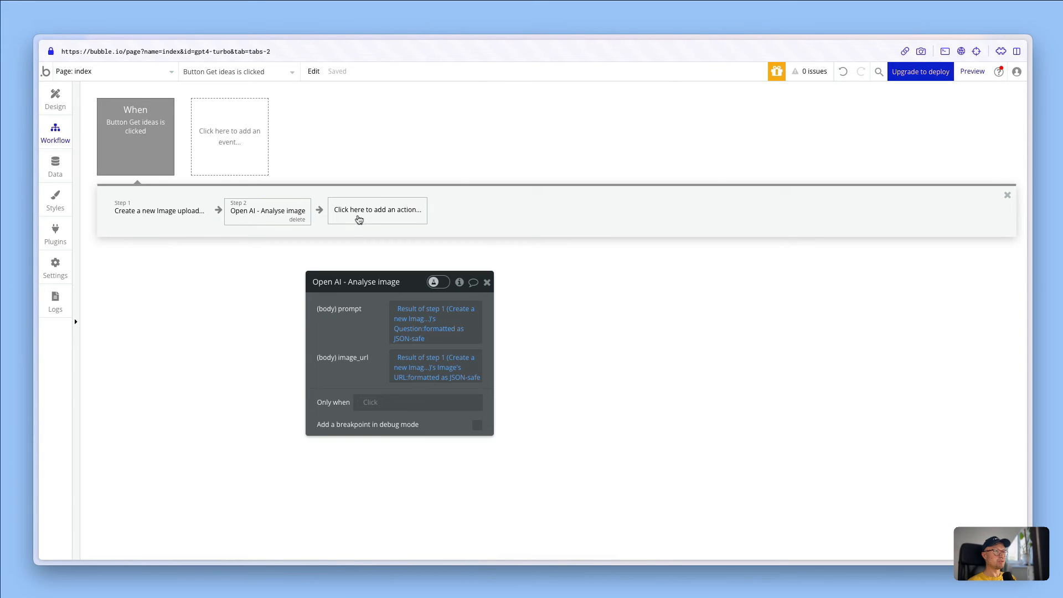
# Add a Make changes to thing action as the workflow's third step, with the result of step 1 as the thing to change
pyautogui.click(407, 221)
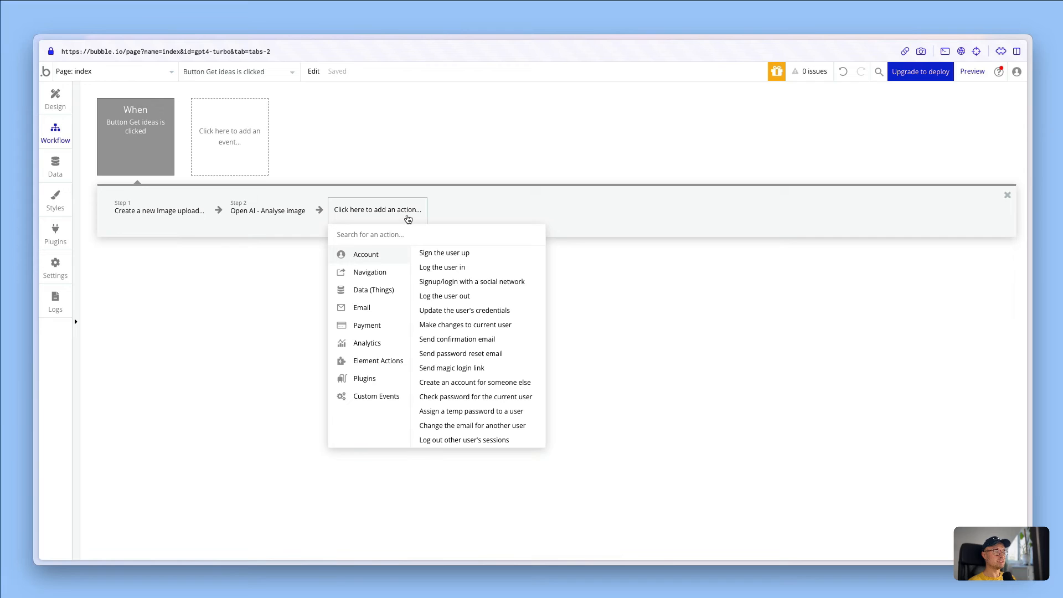
pyautogui.write('make')
pyautogui.click(382, 268)
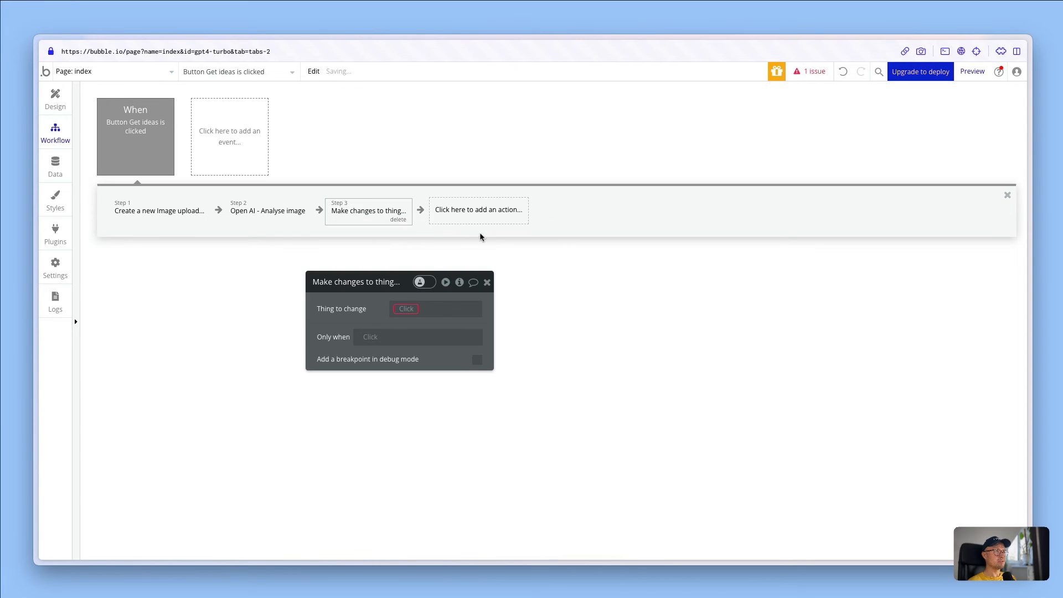
pyautogui.click(399, 310)
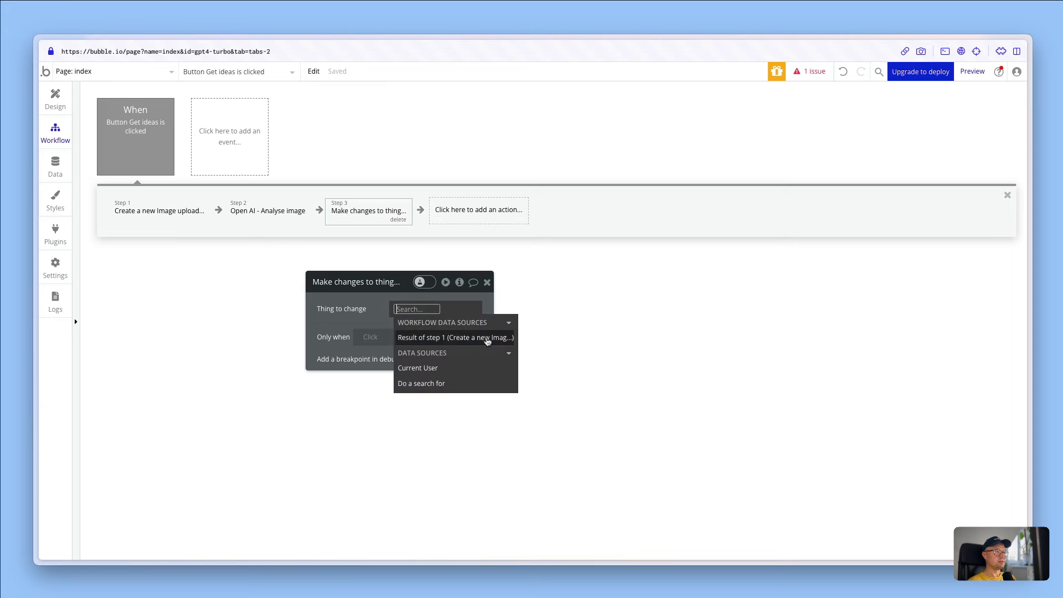
pyautogui.click(455, 338)
pyautogui.click(373, 327)
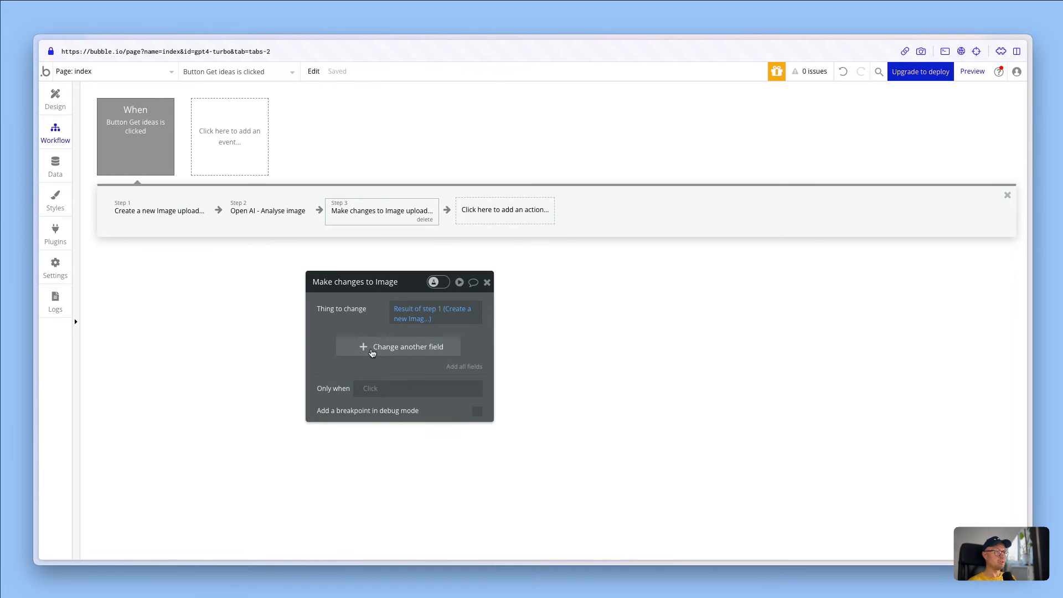
# Set the Response field in step 3 to the result of step 2's choices:first item's message content
pyautogui.click(372, 349)
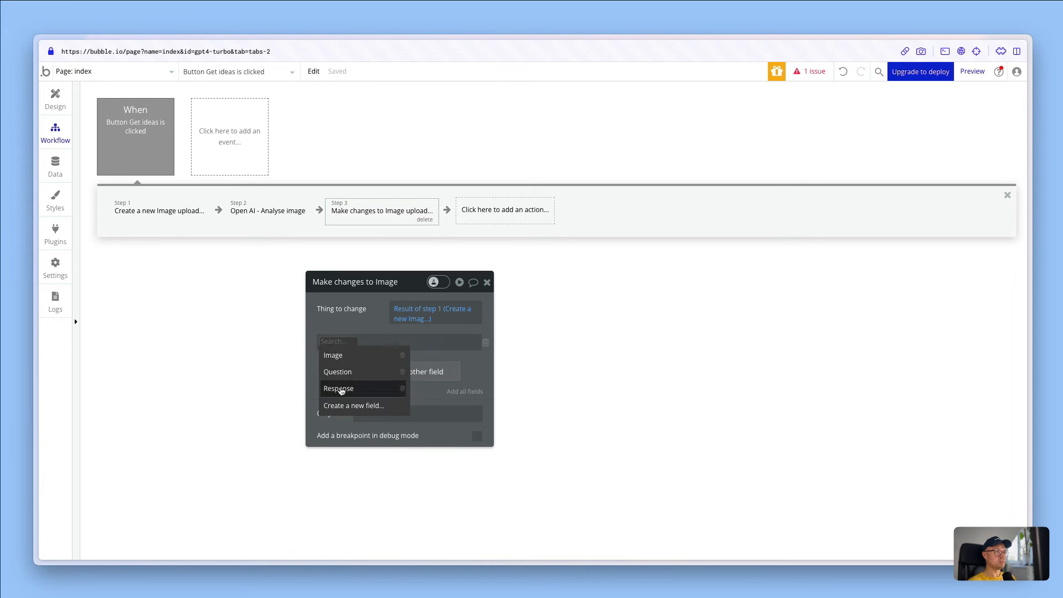
pyautogui.click(339, 388)
pyautogui.click(372, 342)
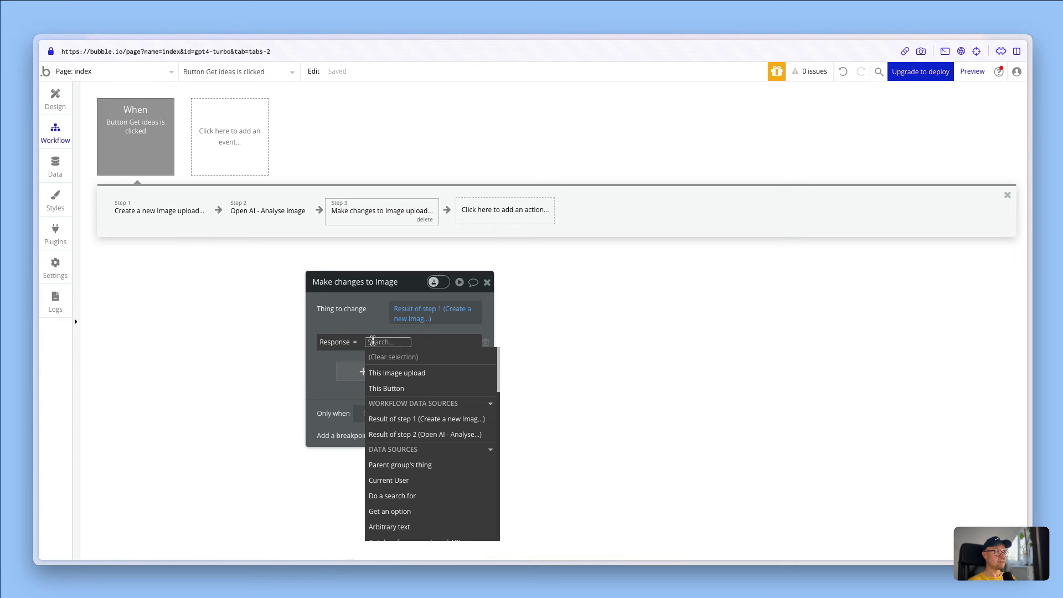
pyautogui.click(416, 437)
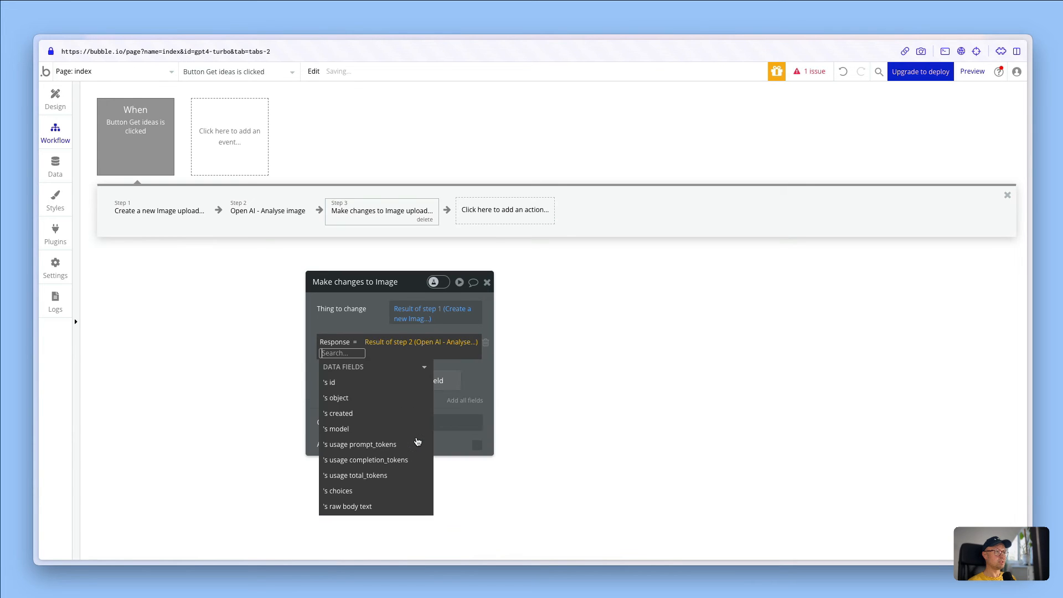
pyautogui.click(334, 494)
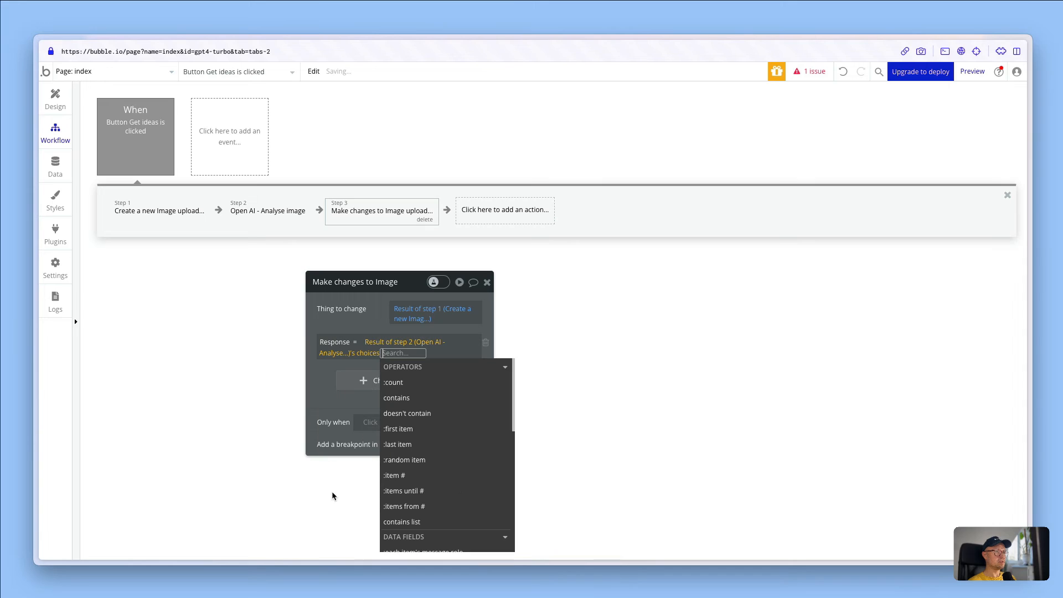
pyautogui.click(407, 430)
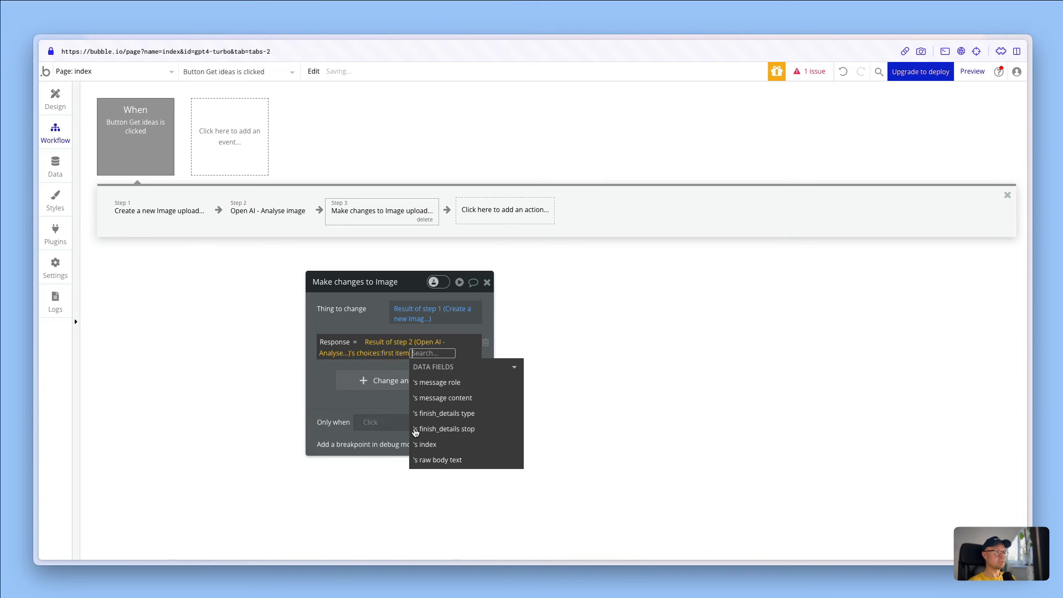
pyautogui.click(446, 398)
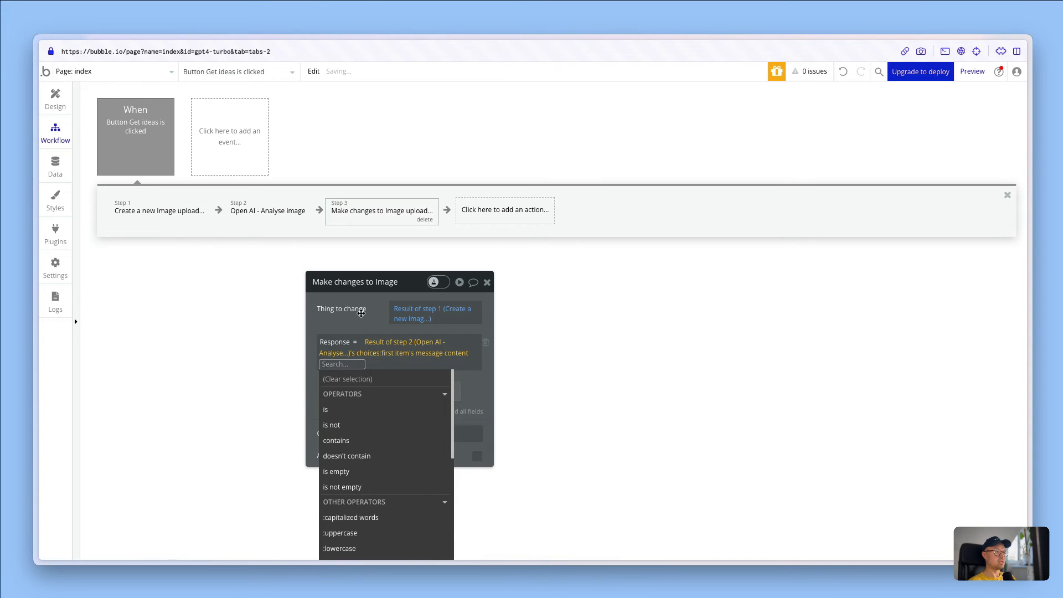
pyautogui.click(361, 313)
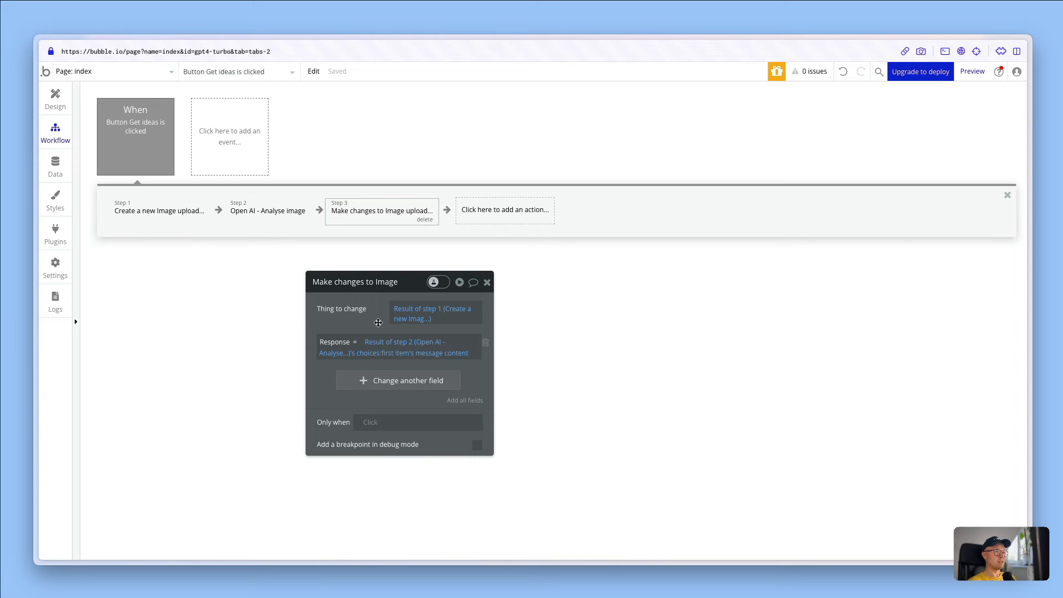
# Add a Display data in a group/popup action as the fourth step, targeting the Group result element
pyautogui.moveTo(378, 323)
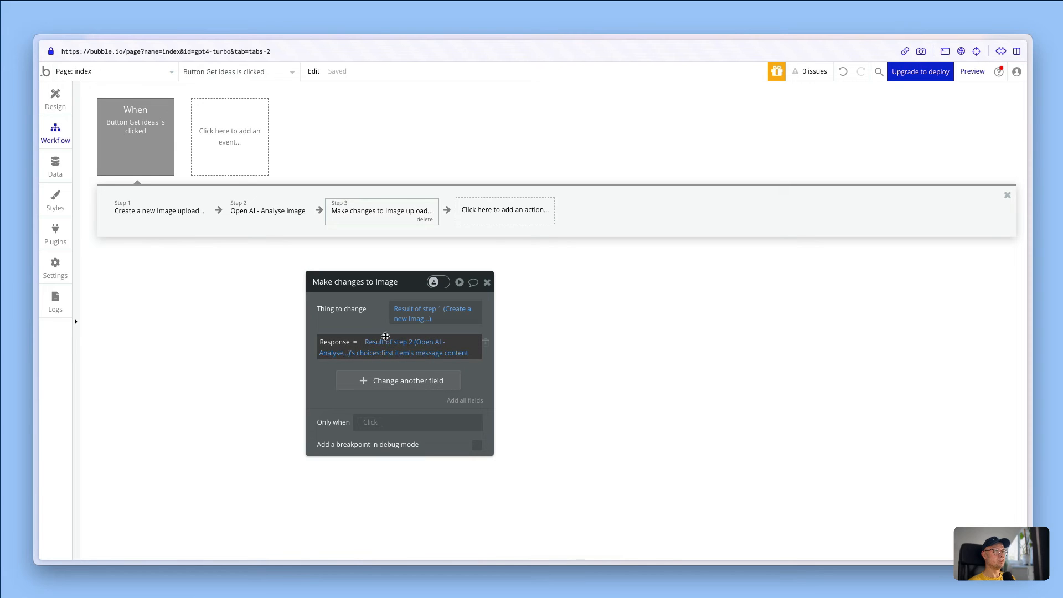
pyautogui.moveTo(377, 329); pyautogui.dragTo(326, 326)
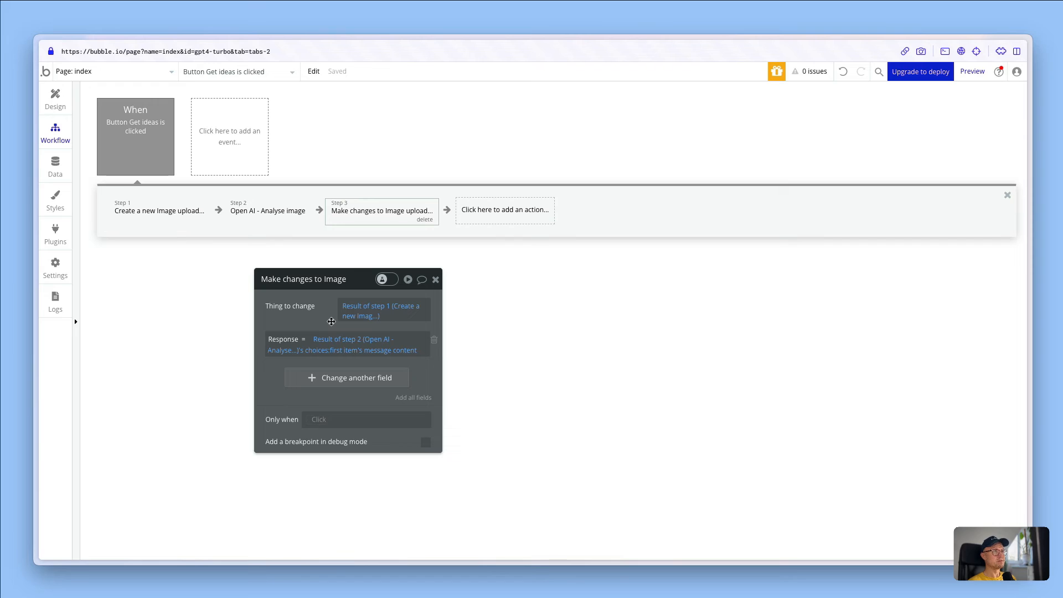
pyautogui.click(491, 221)
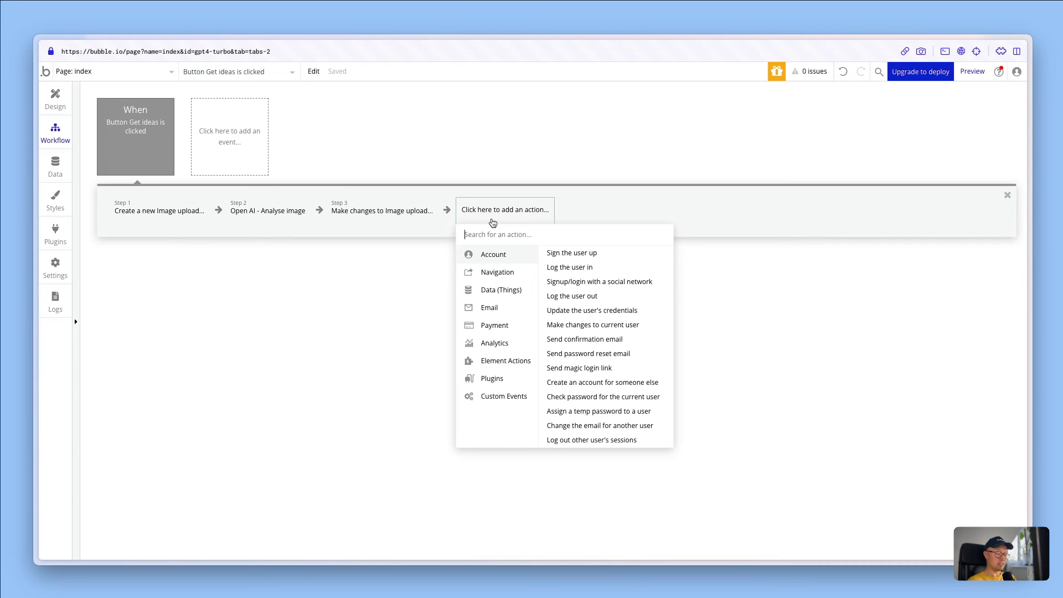
pyautogui.write('di')
pyautogui.click(520, 254)
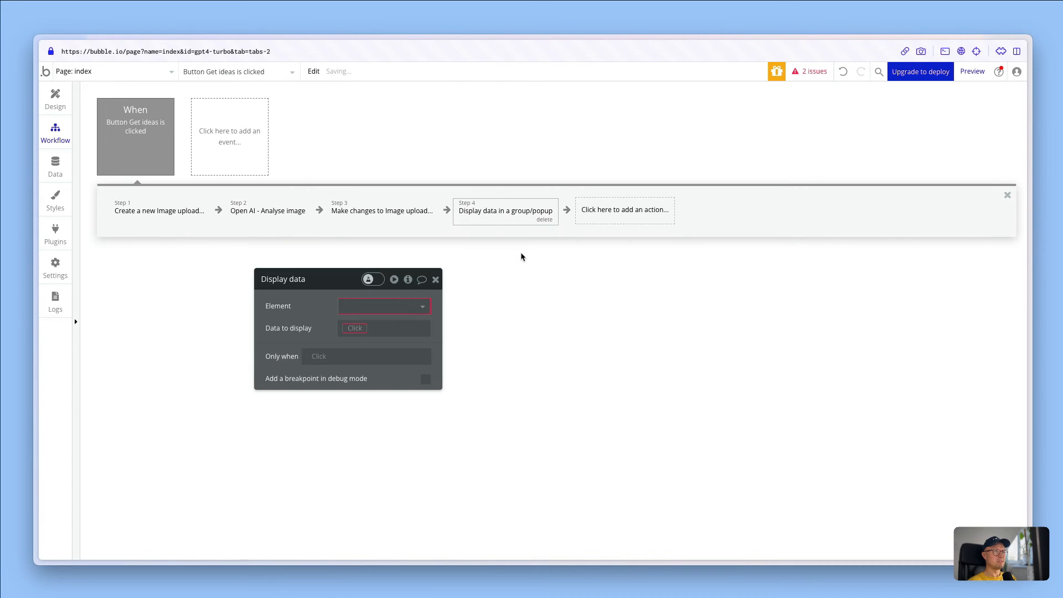
pyautogui.click(362, 308)
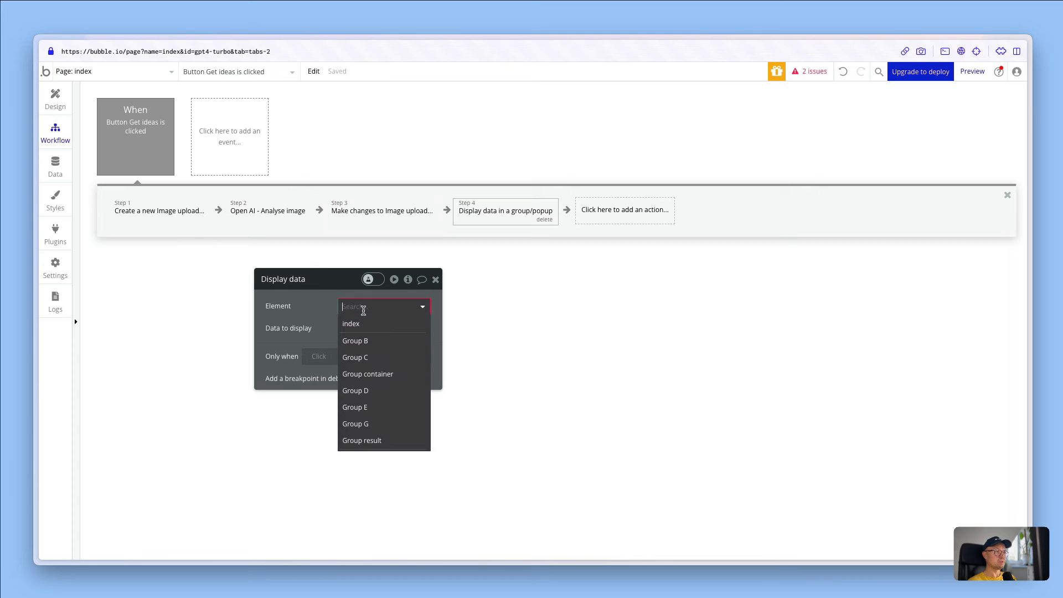
pyautogui.click(370, 441)
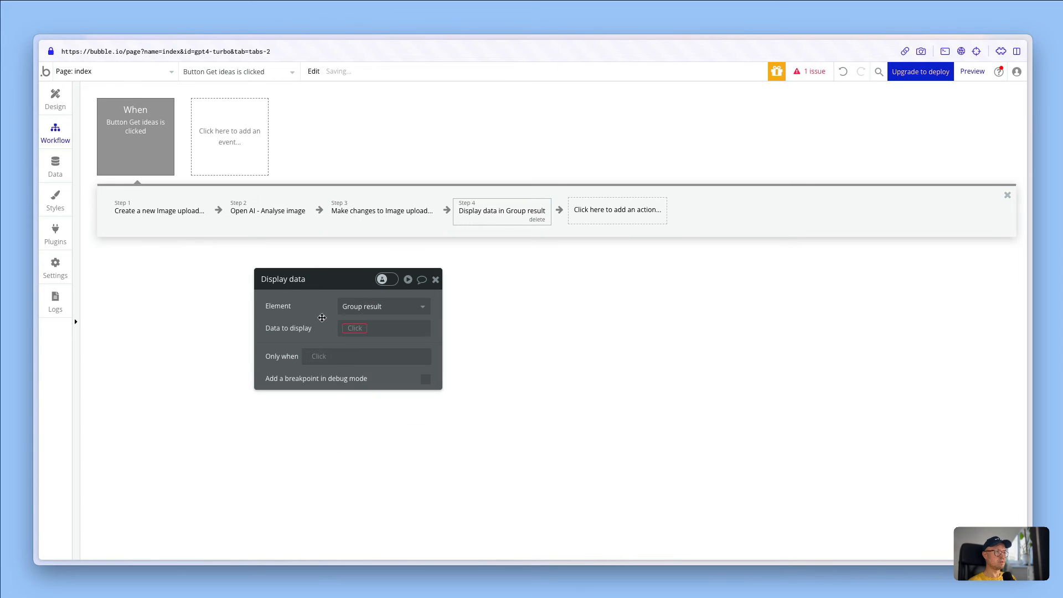
# Set the Display data action's data to display to the result of step 3's Response
pyautogui.click(355, 328)
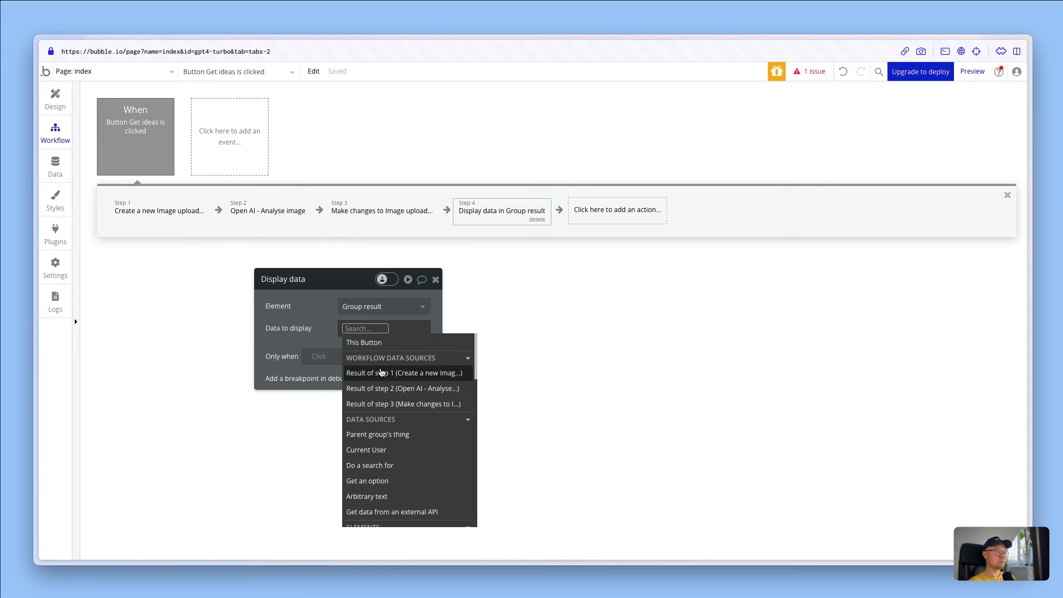
pyautogui.click(401, 406)
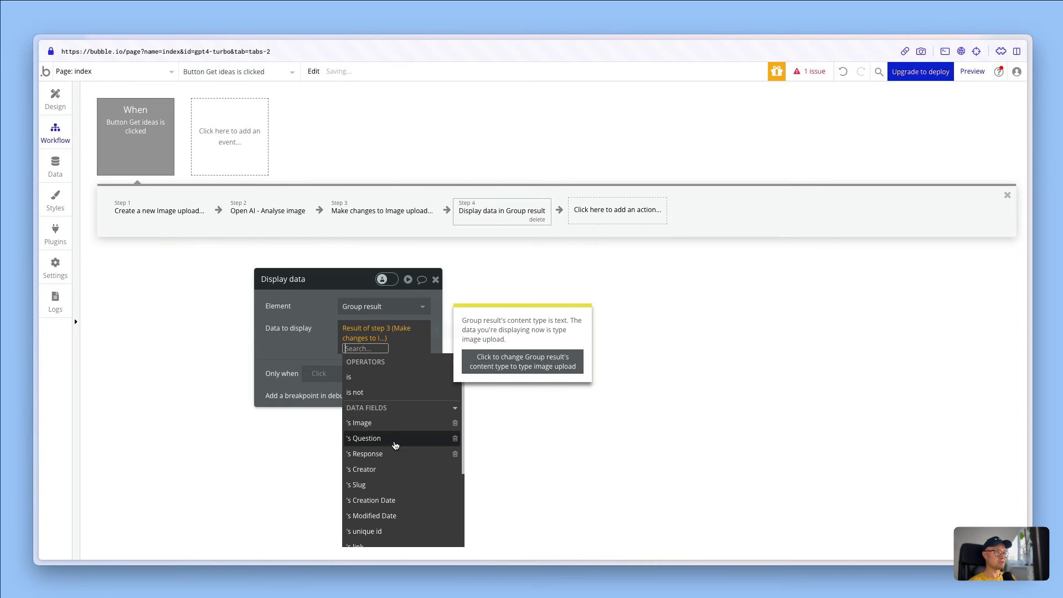
pyautogui.click(387, 454)
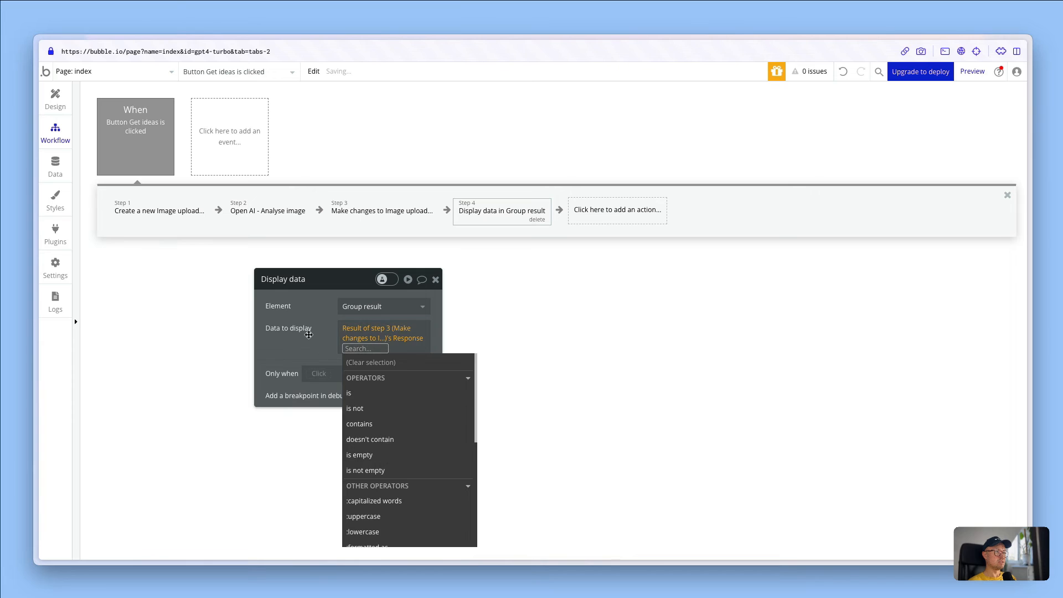
pyautogui.click(309, 334)
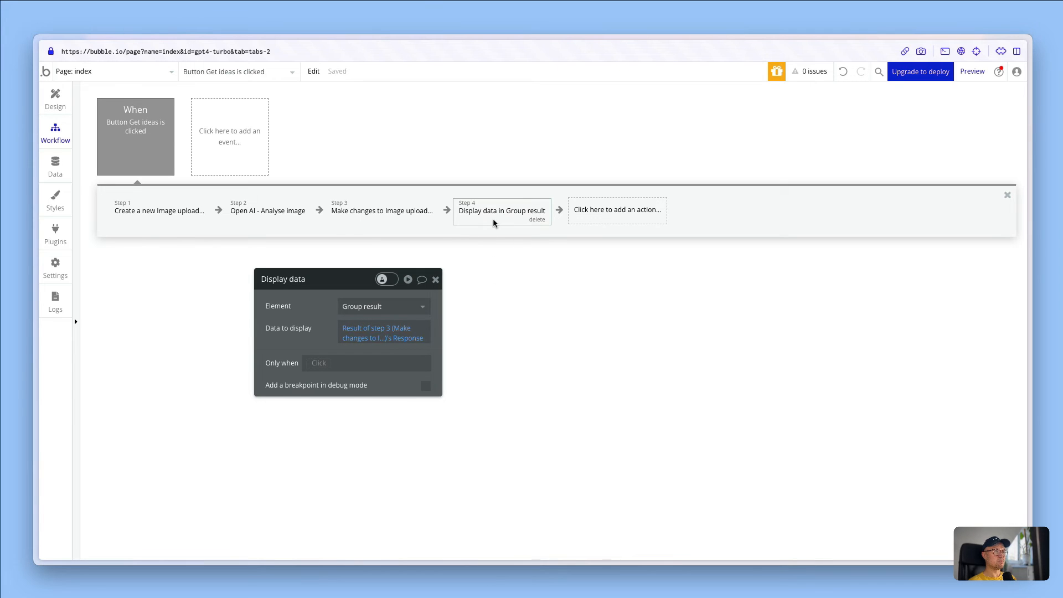
# Add a Reset relevant inputs action as the workflow's fifth step and close its properties
pyautogui.moveTo(473, 223)
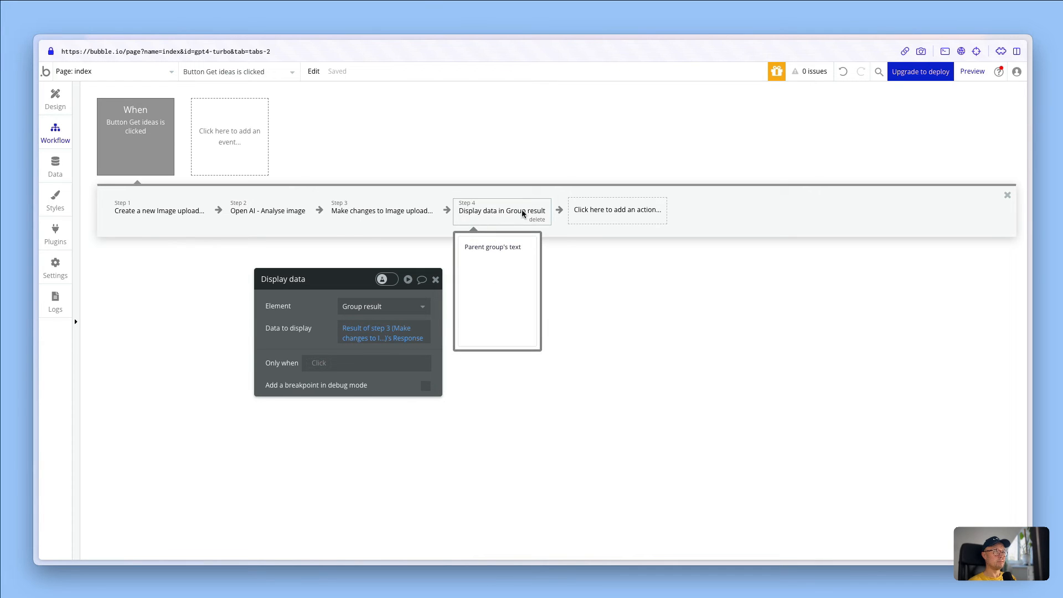
pyautogui.click(605, 213)
pyautogui.write('rese')
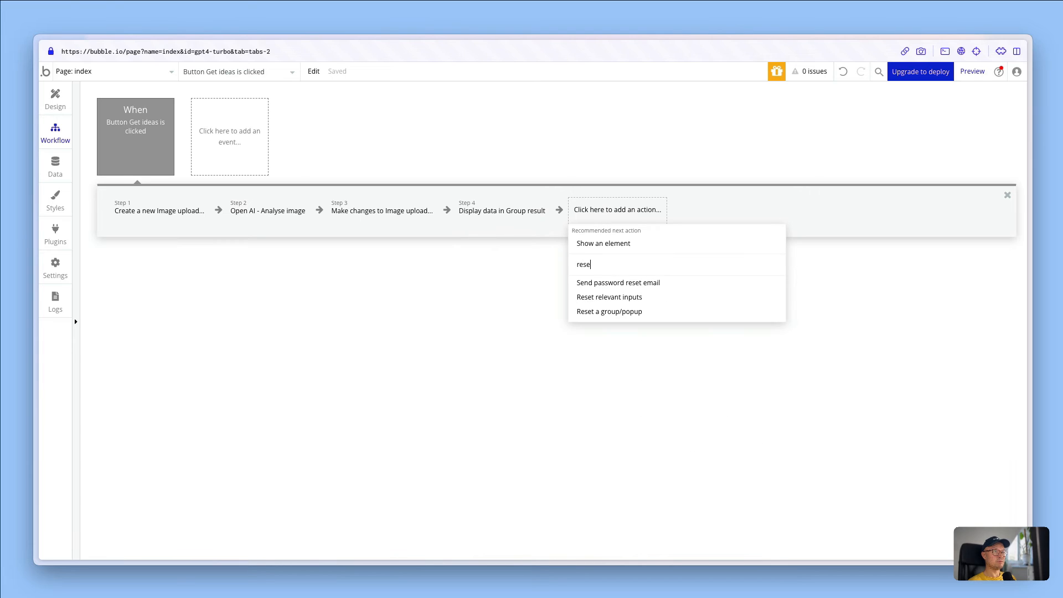
pyautogui.click(609, 298)
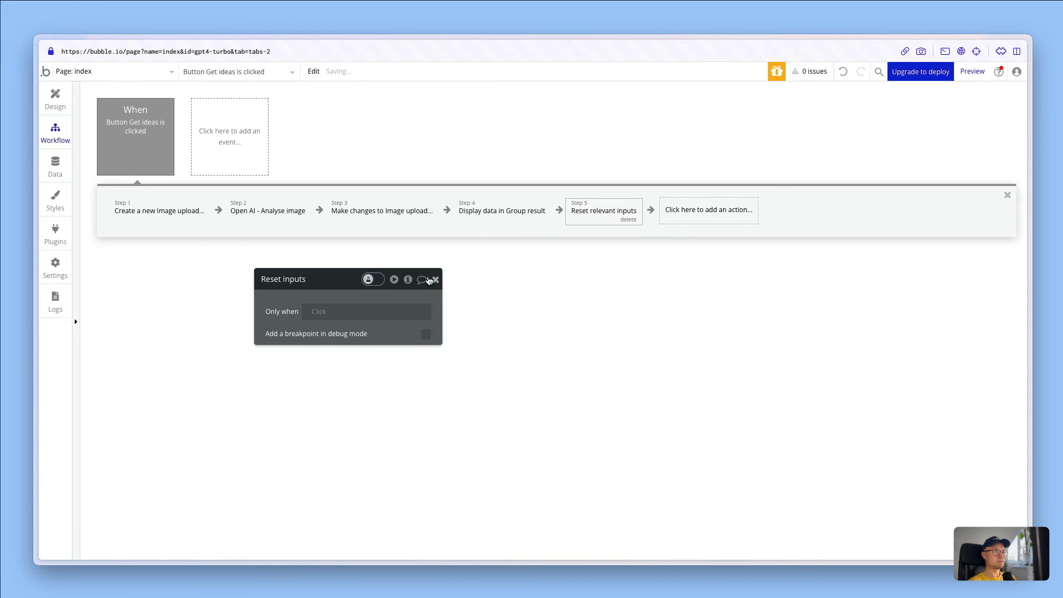
pyautogui.click(435, 282)
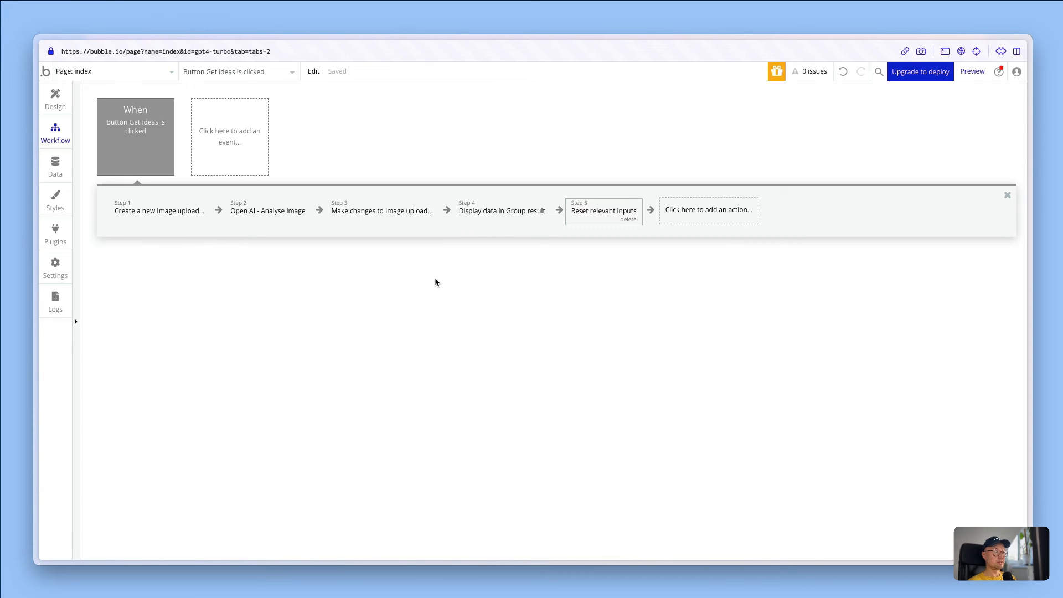
# Switch to the Interior ideas preview, reload it, and upload Living Room Chairs.jpg from the test images folder
pyautogui.press('super+s')
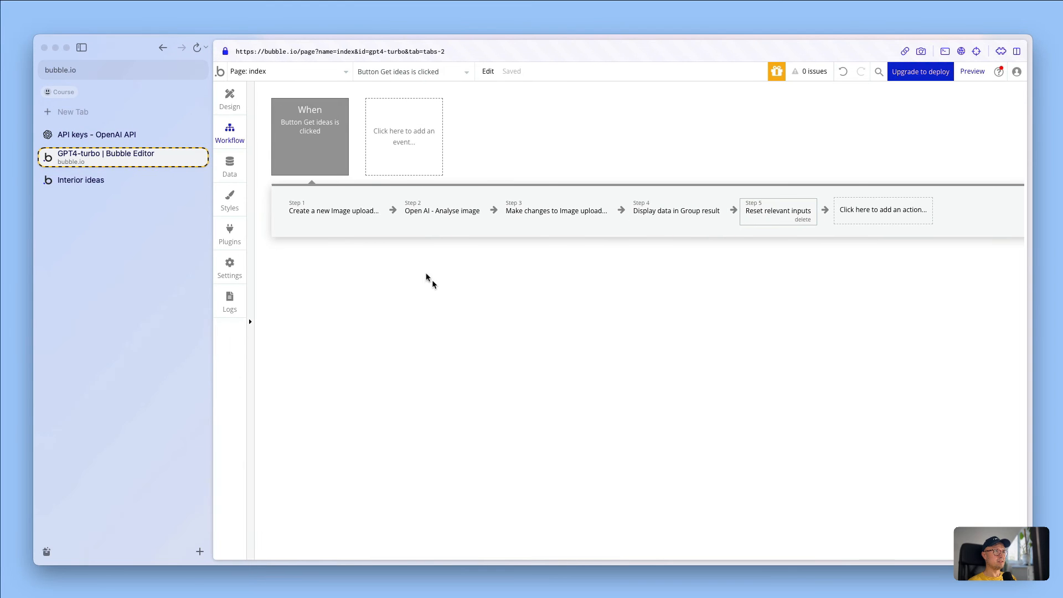
pyautogui.click(135, 180)
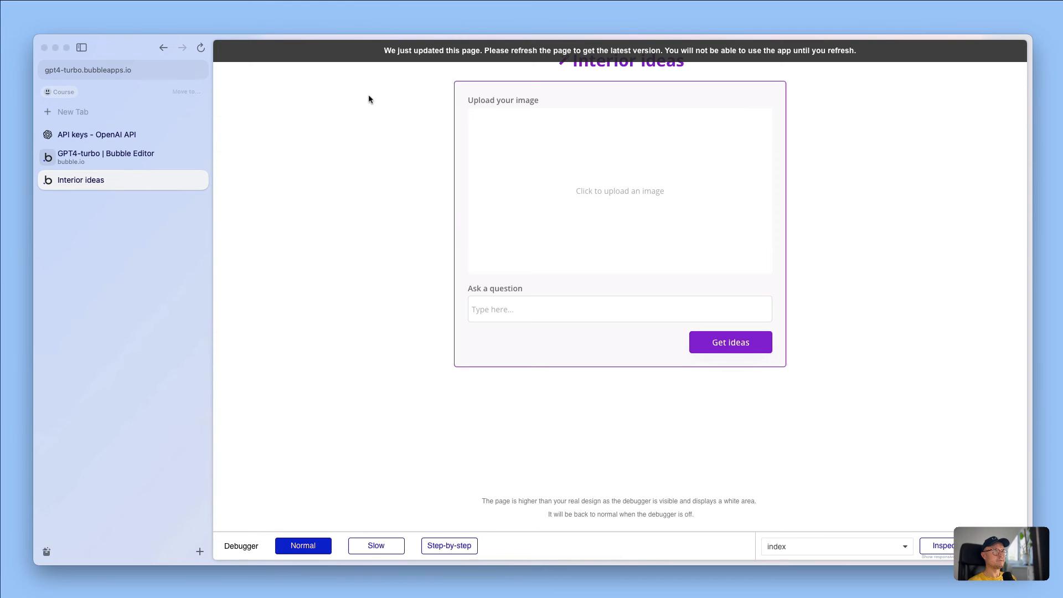
pyautogui.click(486, 59)
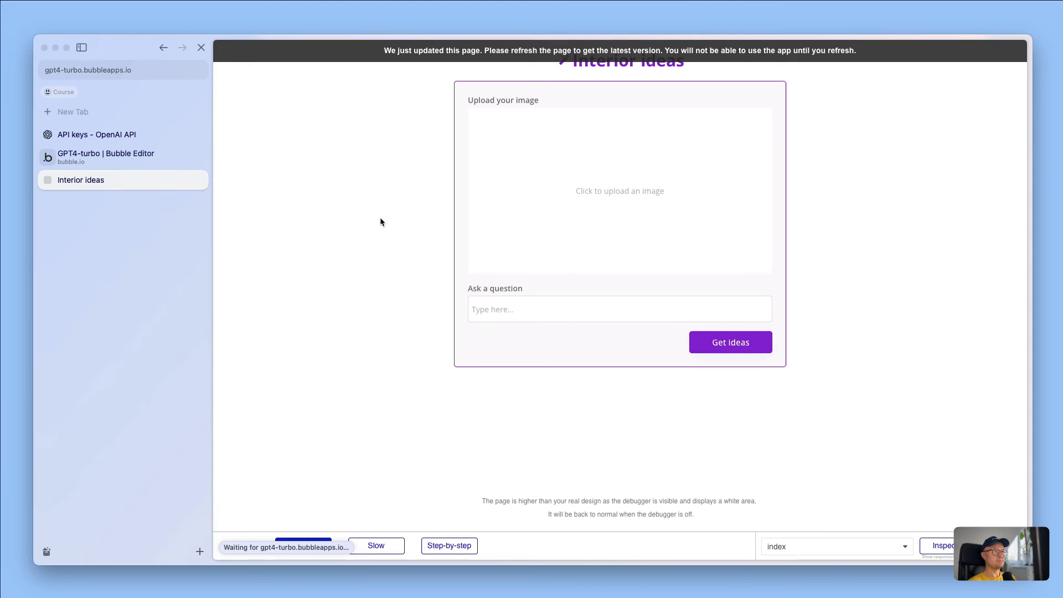
pyautogui.click(629, 197)
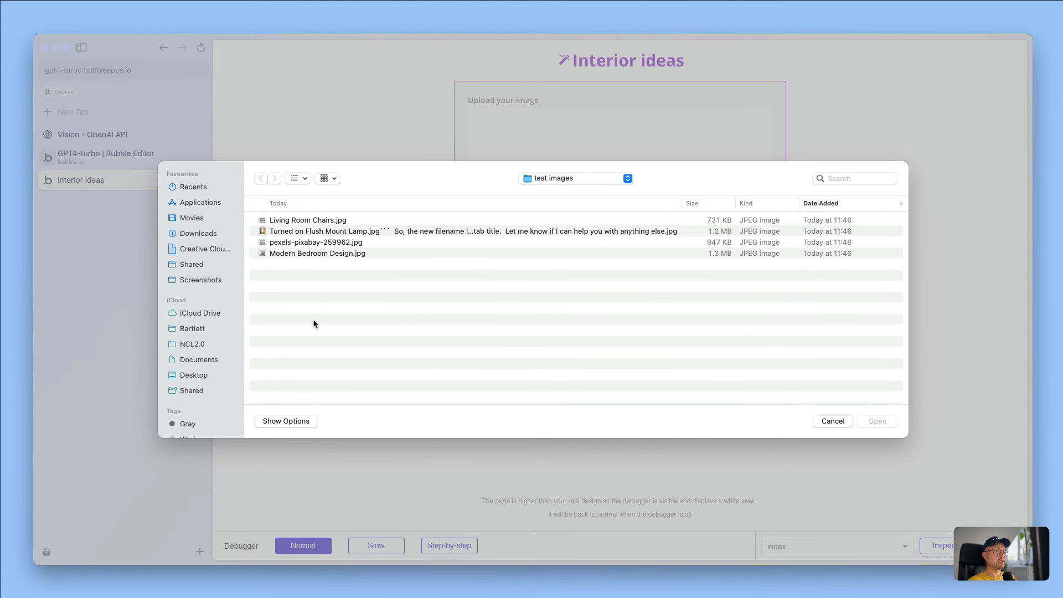
pyautogui.doubleClick(309, 221)
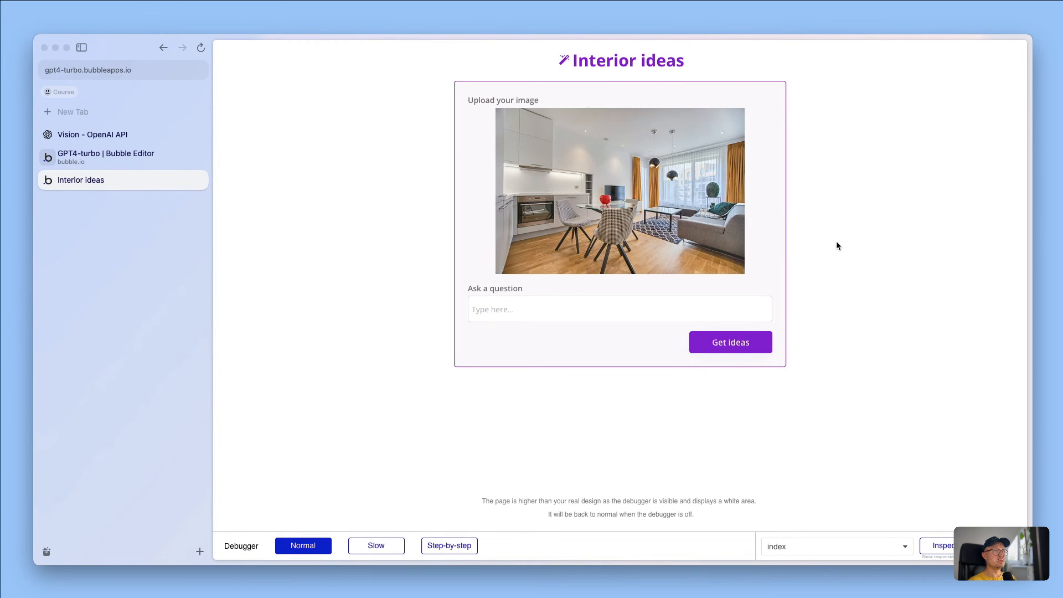
# Submit the question "How can I make this look more 1970s?" to get ideas and dismiss the resulting alert
pyautogui.click(550, 299)
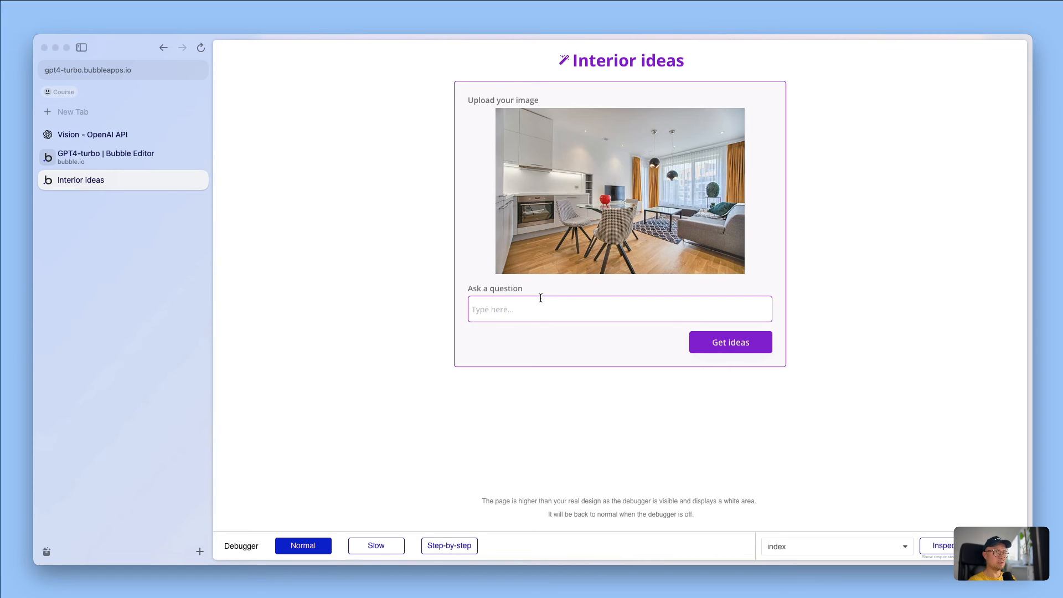
pyautogui.write('How can I make this look more 1970s?')
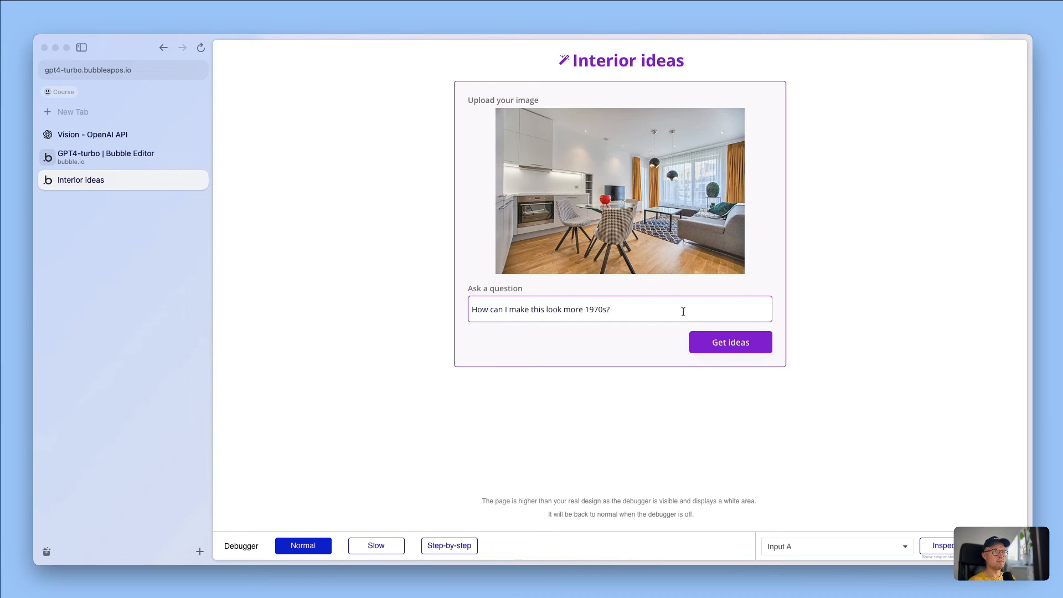
pyautogui.click(719, 343)
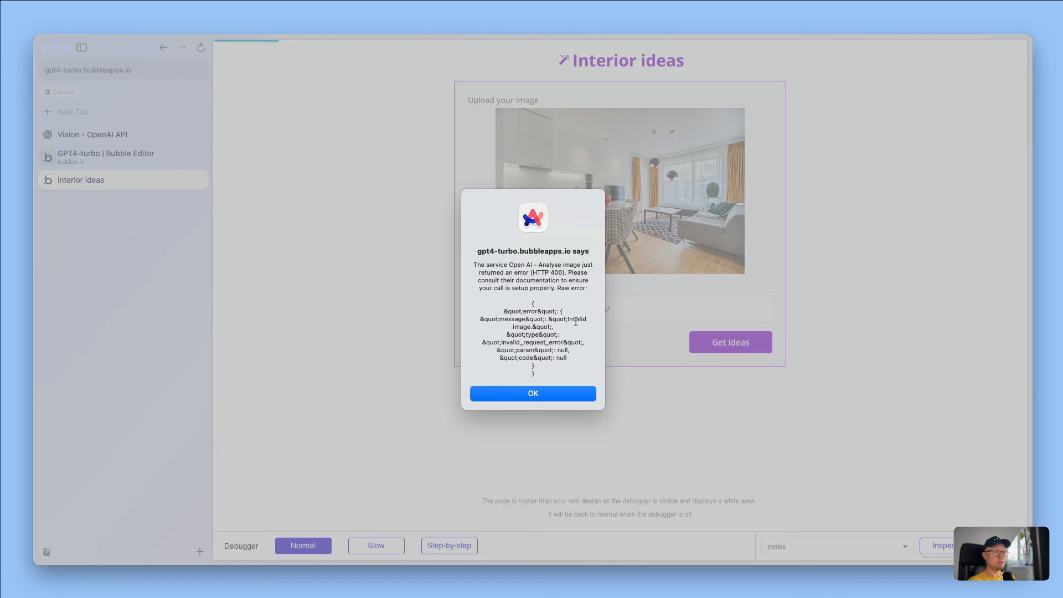
pyautogui.click(533, 394)
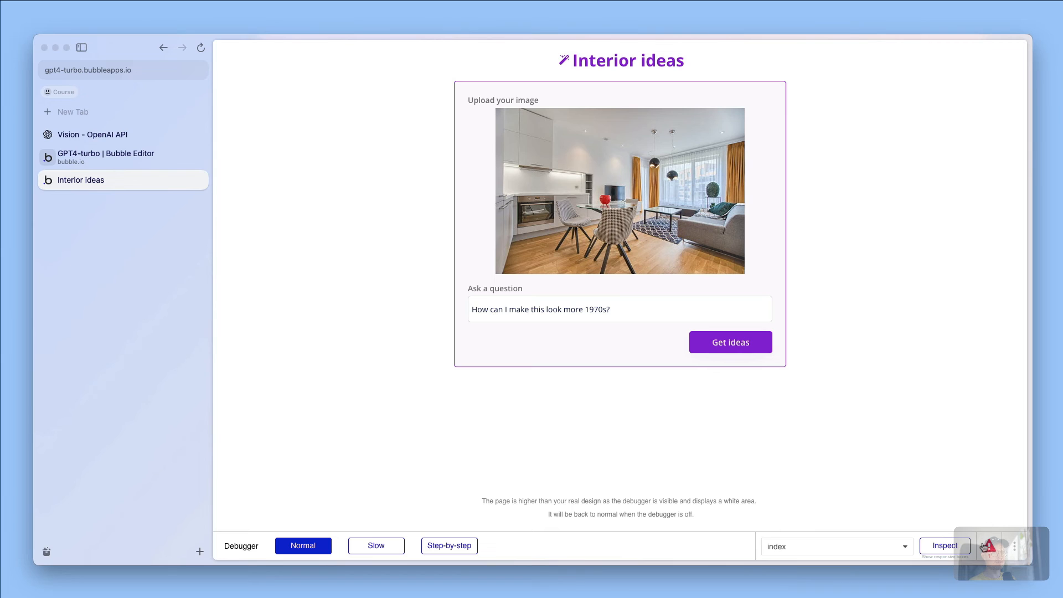
# Examine the debugger error details and the last two minutes of server logs for the Get ideas workflow run
pyautogui.click(986, 547)
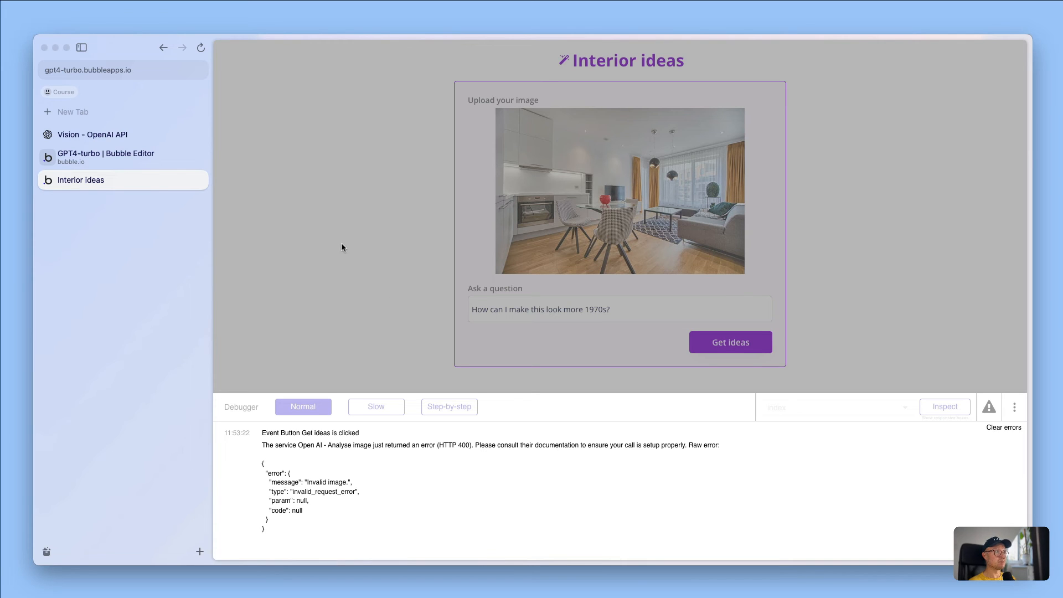
pyautogui.click(173, 157)
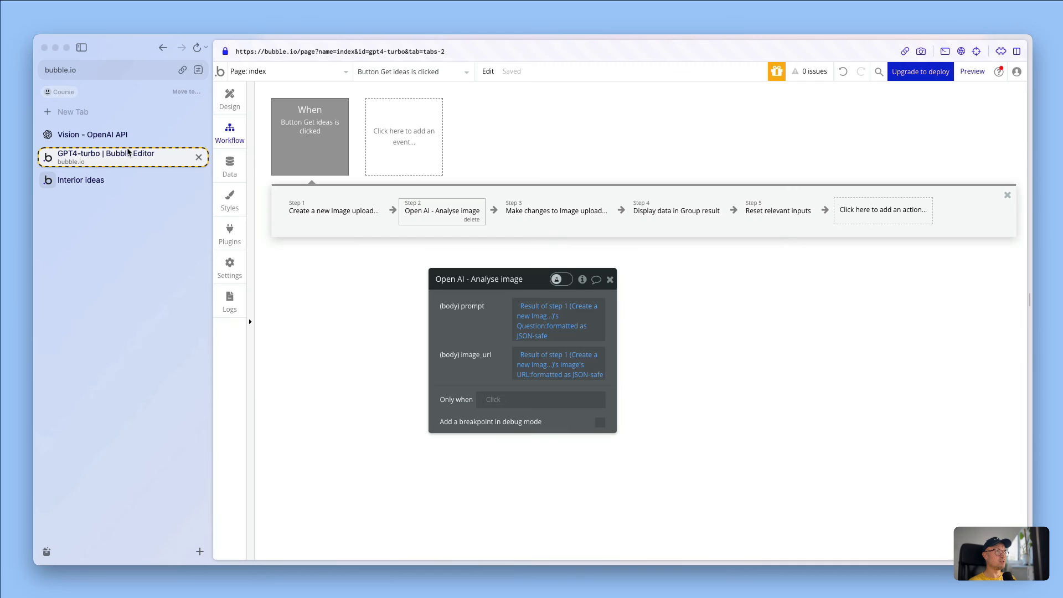
pyautogui.click(232, 301)
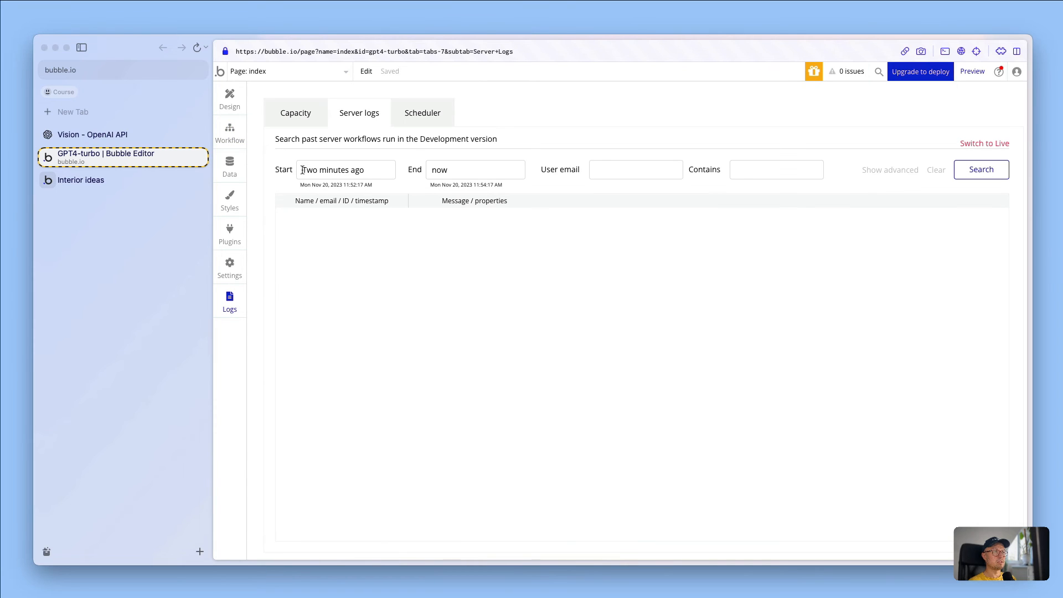
pyautogui.click(981, 175)
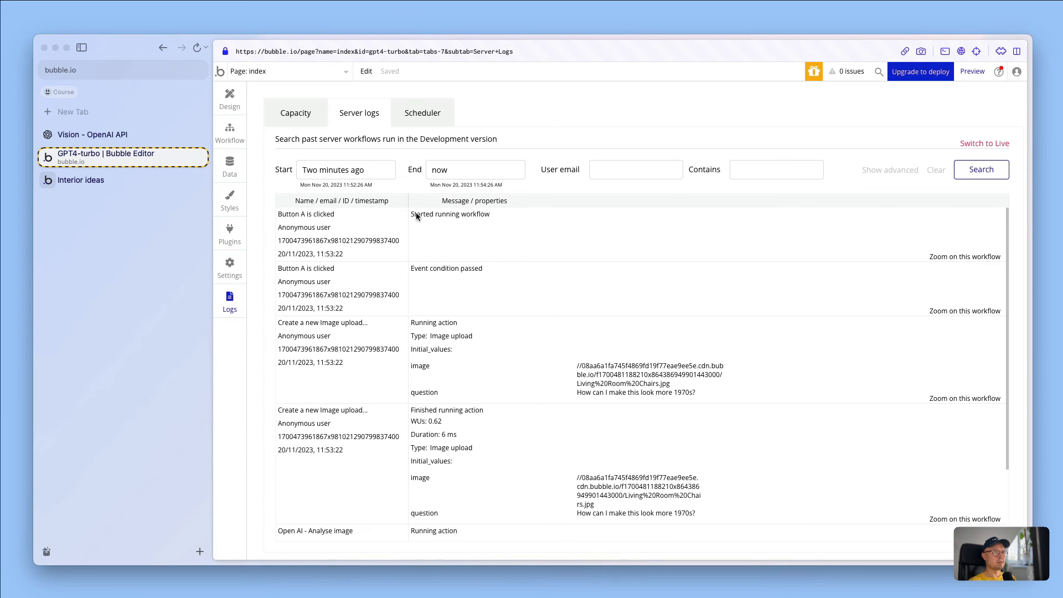
pyautogui.scroll(-2, 319, 301)
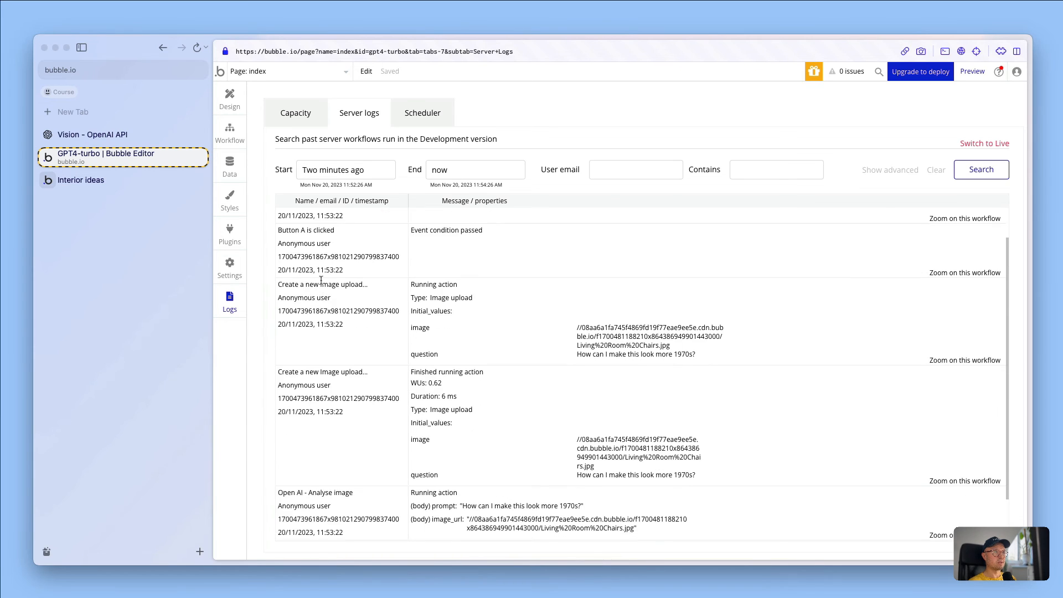
pyautogui.scroll(2, 321, 281)
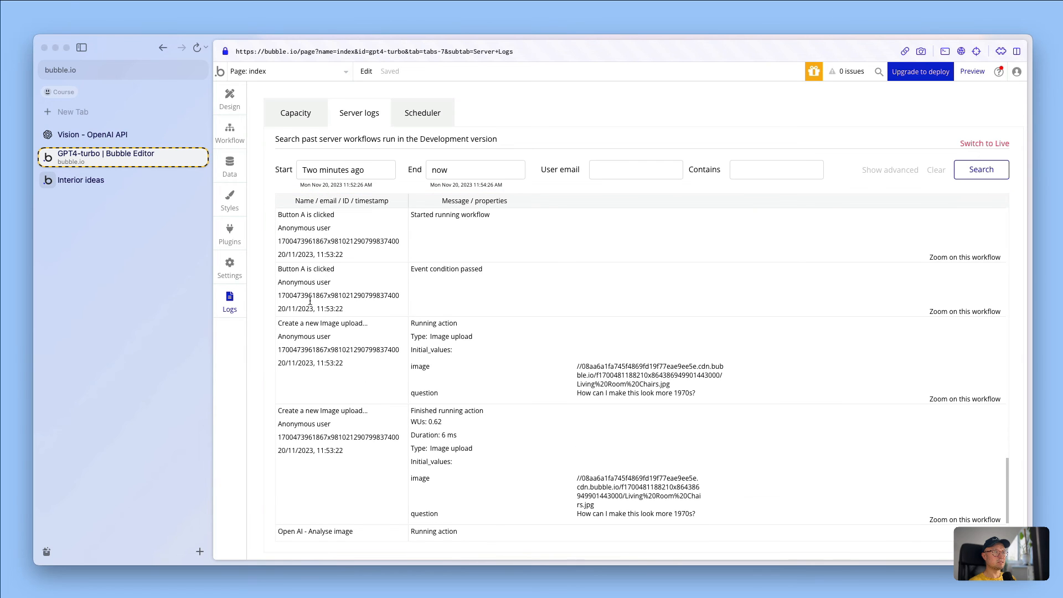
pyautogui.scroll(-1, 310, 301)
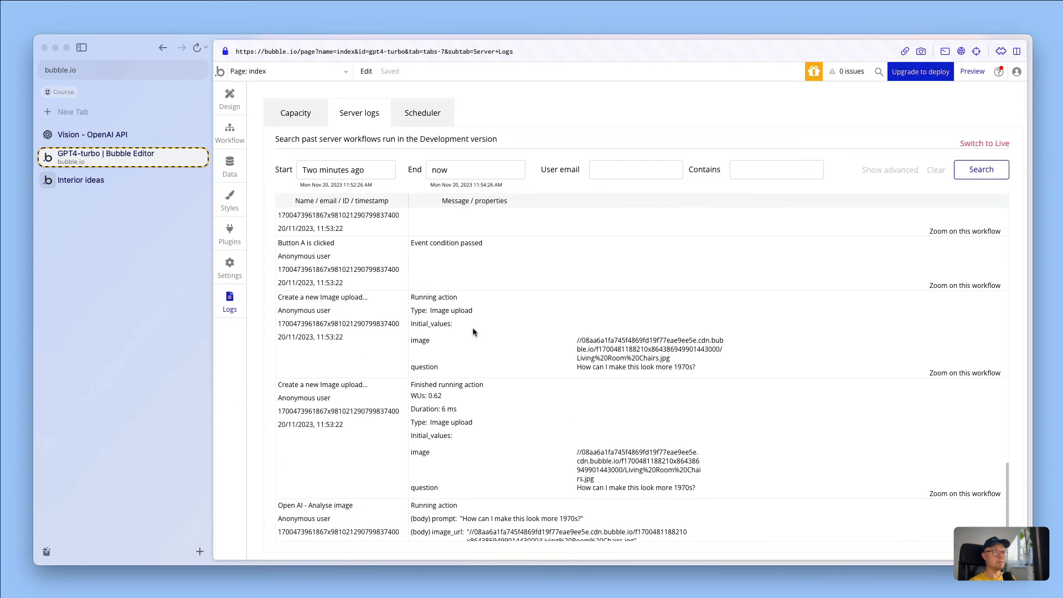
pyautogui.scroll(-1, 583, 349)
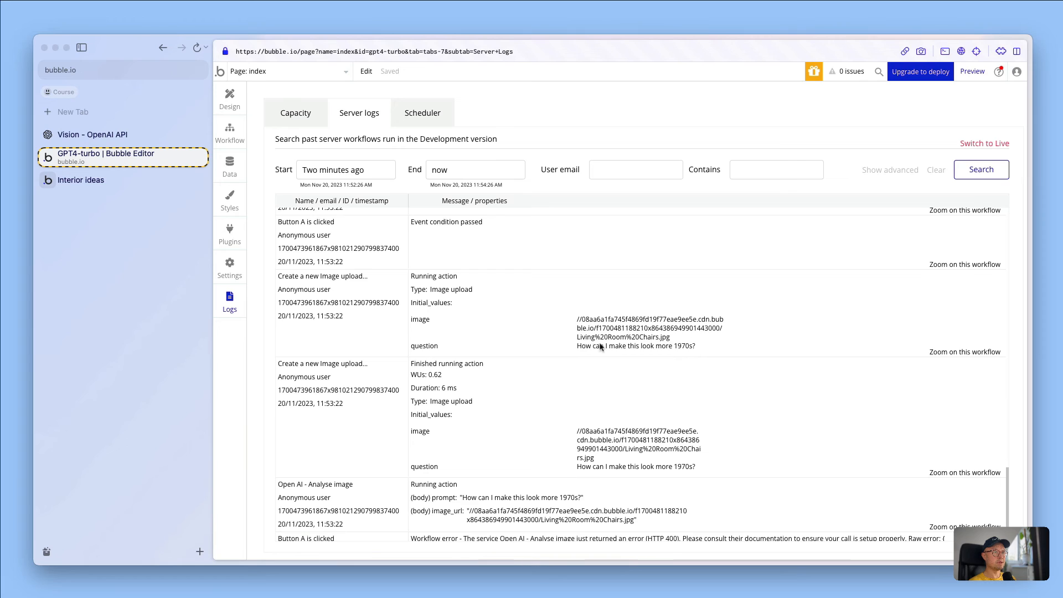
pyautogui.scroll(-2, 699, 355)
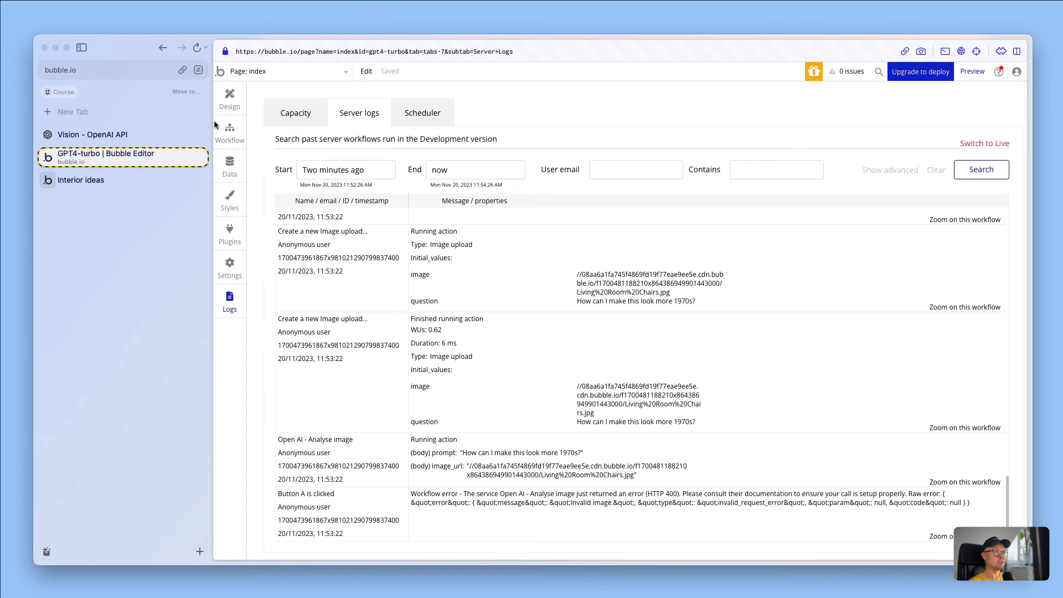
# Reopen the Open AI - Analyse image action in the Get ideas workflow and move its properties clear of the steps
pyautogui.click(229, 132)
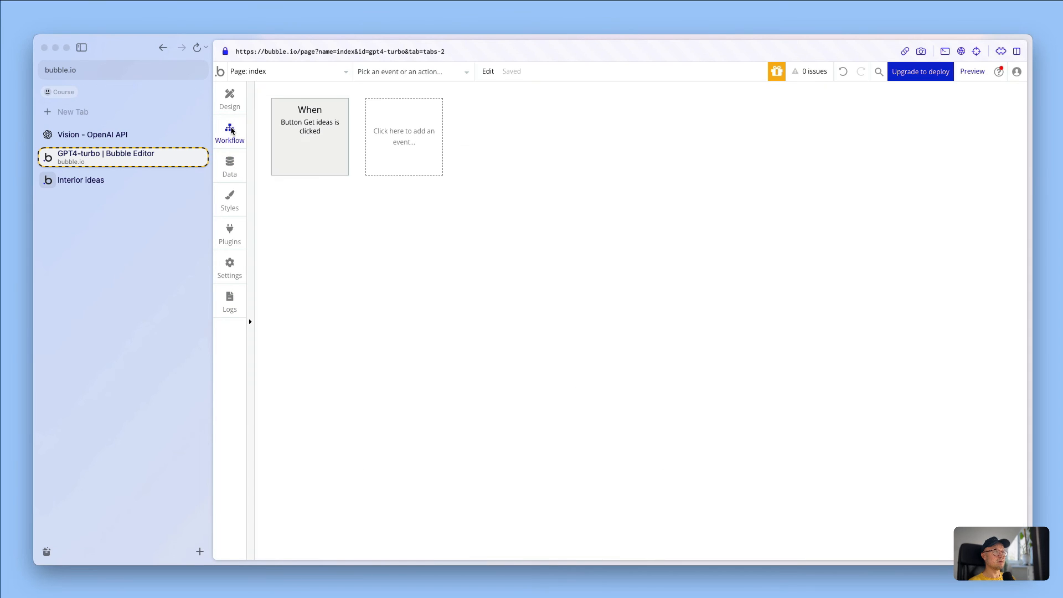
pyautogui.click(309, 149)
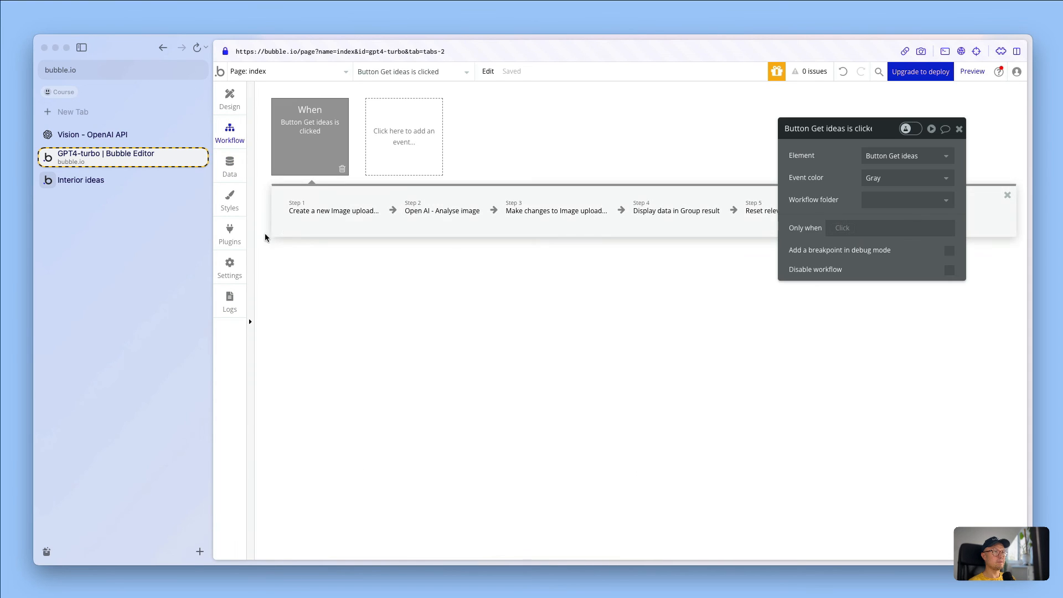
pyautogui.click(444, 212)
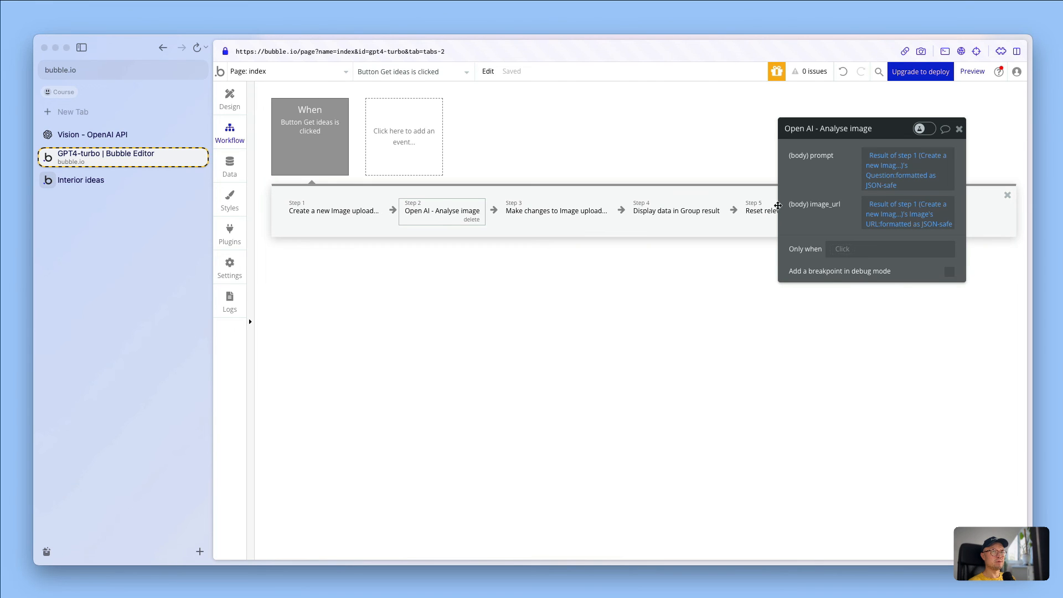
pyautogui.moveTo(814, 211); pyautogui.dragTo(382, 412)
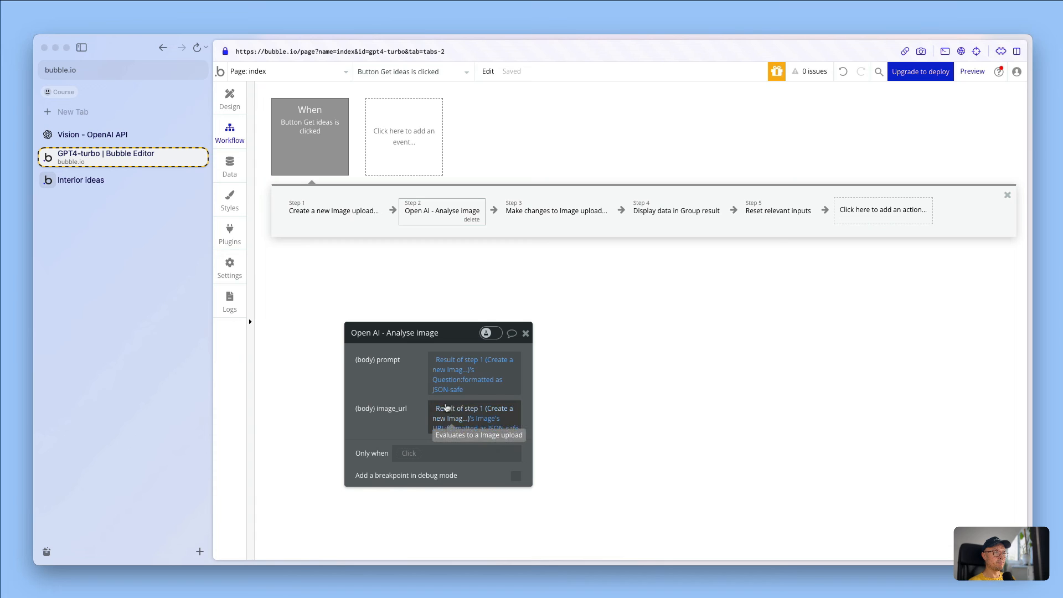
# Try to prefix the dynamic expression in the Analyse image action's image_url field with https:
pyautogui.click(440, 408)
pyautogui.write('https')
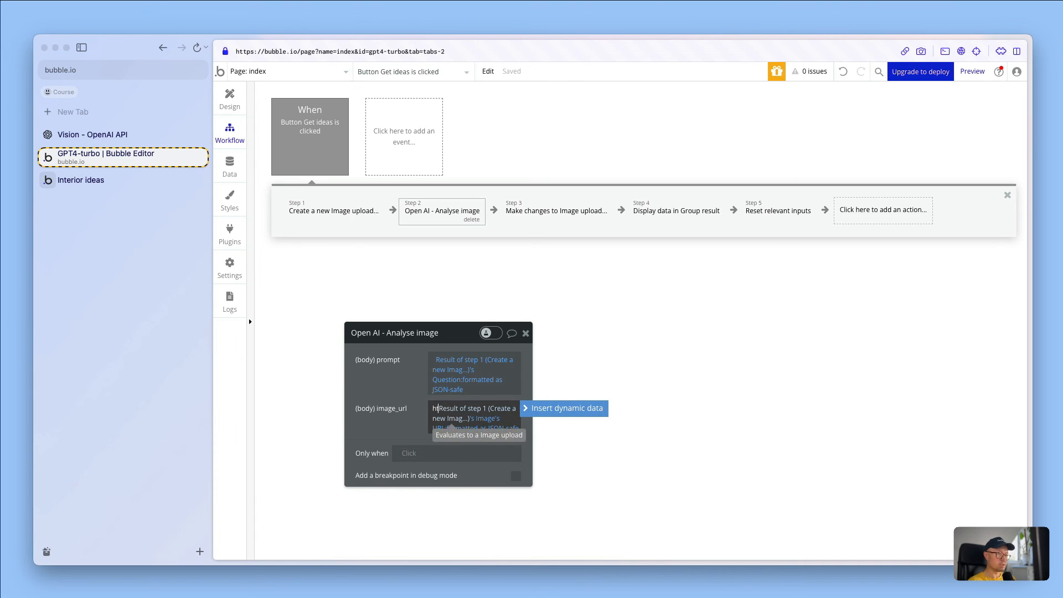
pyautogui.write(':')
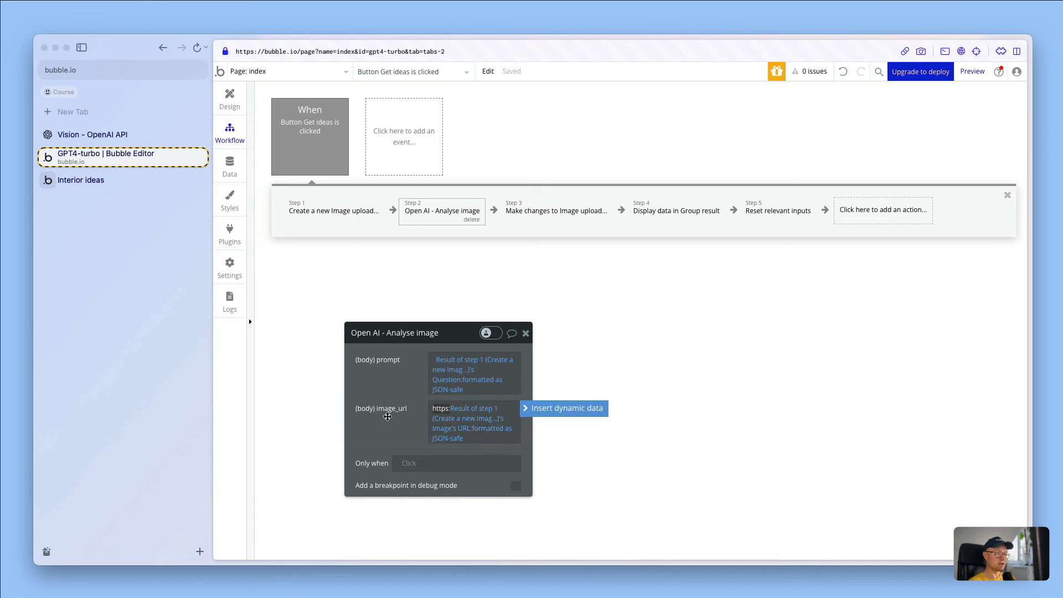
pyautogui.click(388, 417)
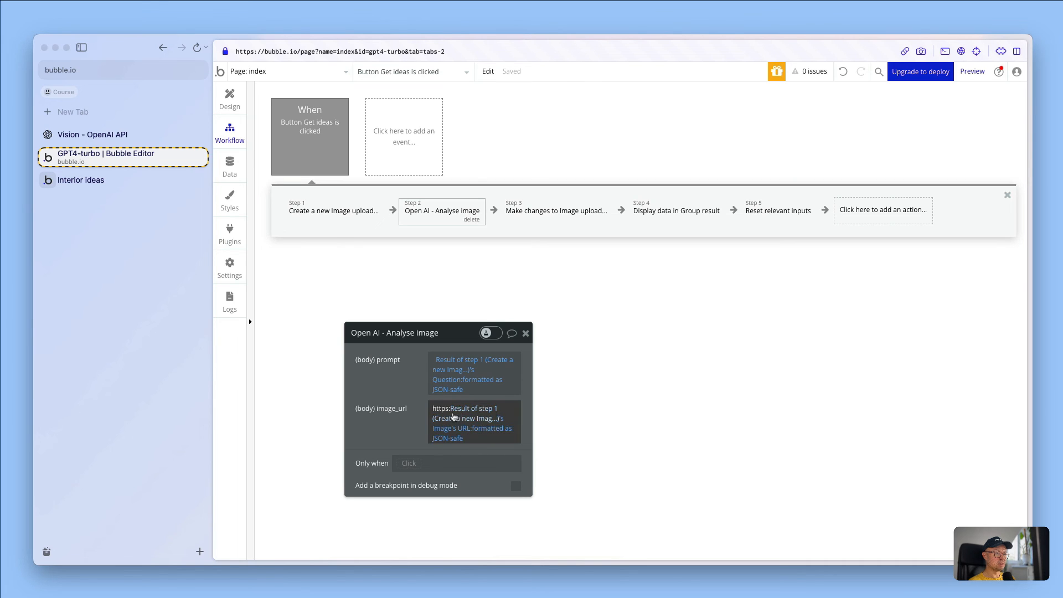
# Clear the dynamic expression and the https: prefix from the image_url field
pyautogui.doubleClick(447, 409)
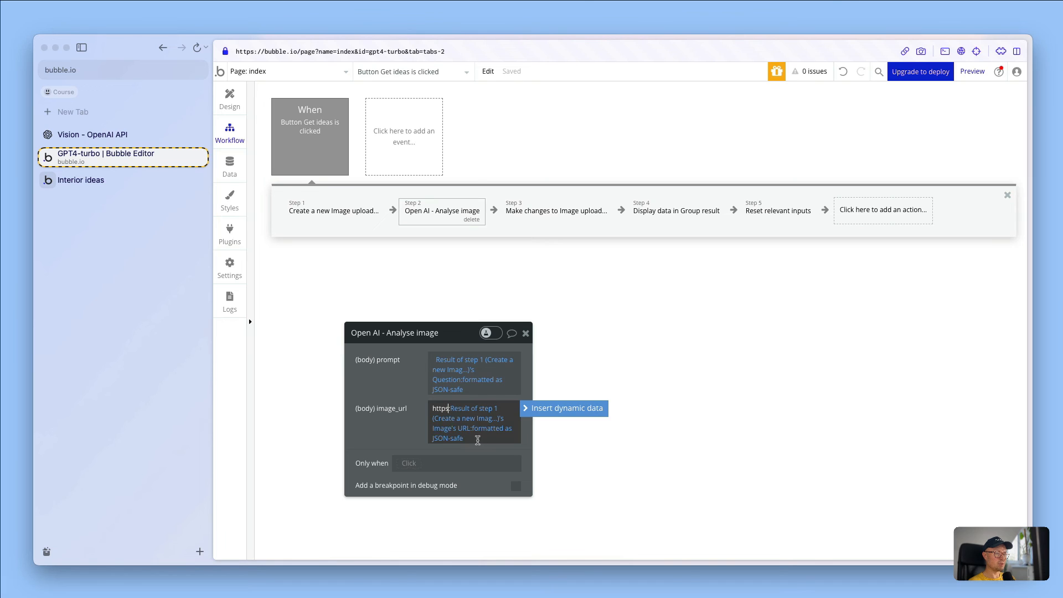
pyautogui.rightClick(459, 413)
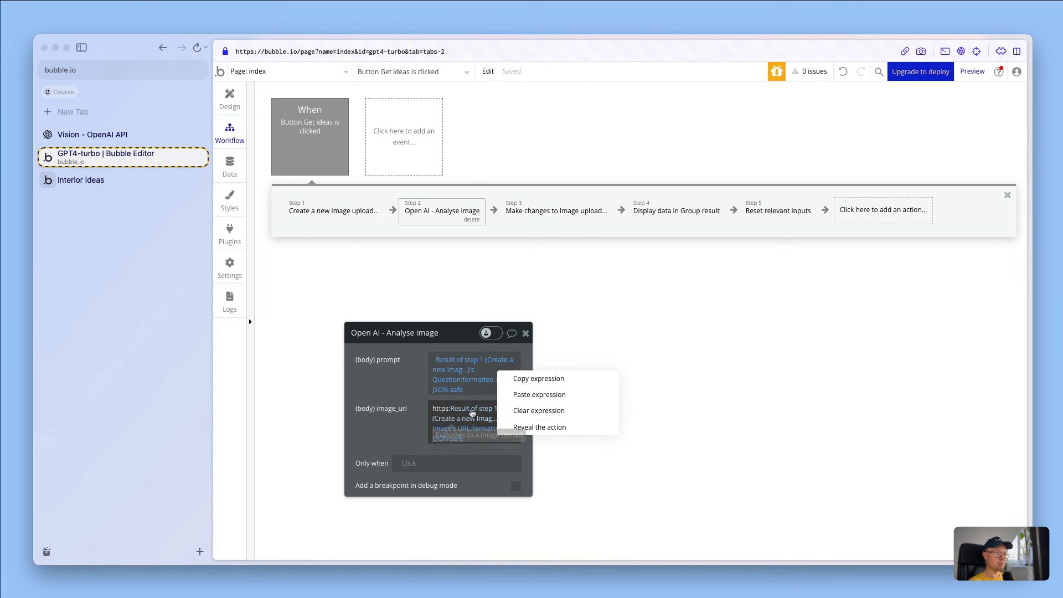
pyautogui.click(526, 411)
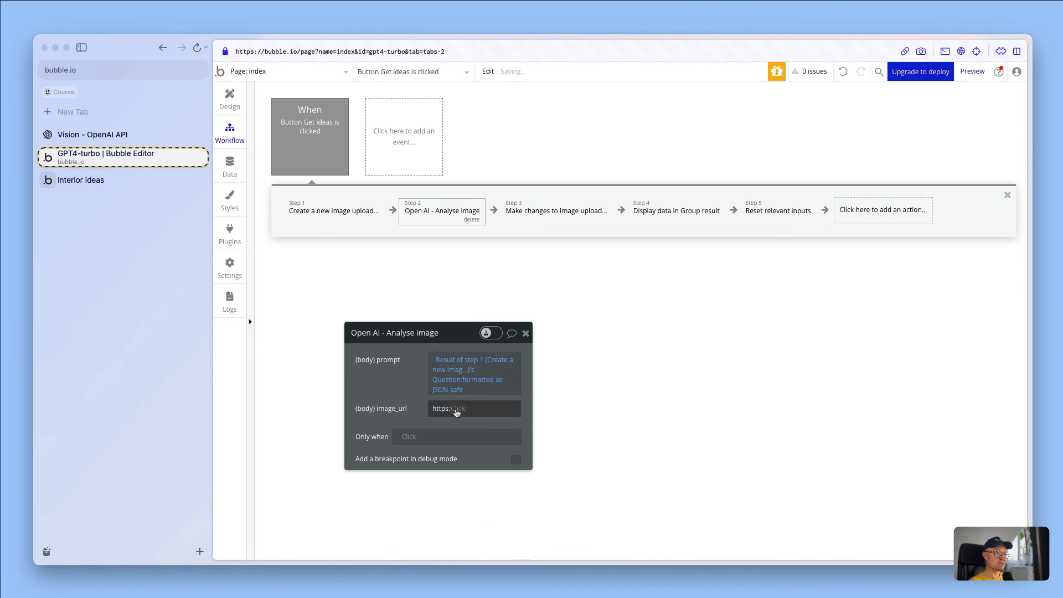
pyautogui.click(455, 410)
pyautogui.doubleClick(438, 409)
pyautogui.press('BackSpace')
pyautogui.click(422, 406)
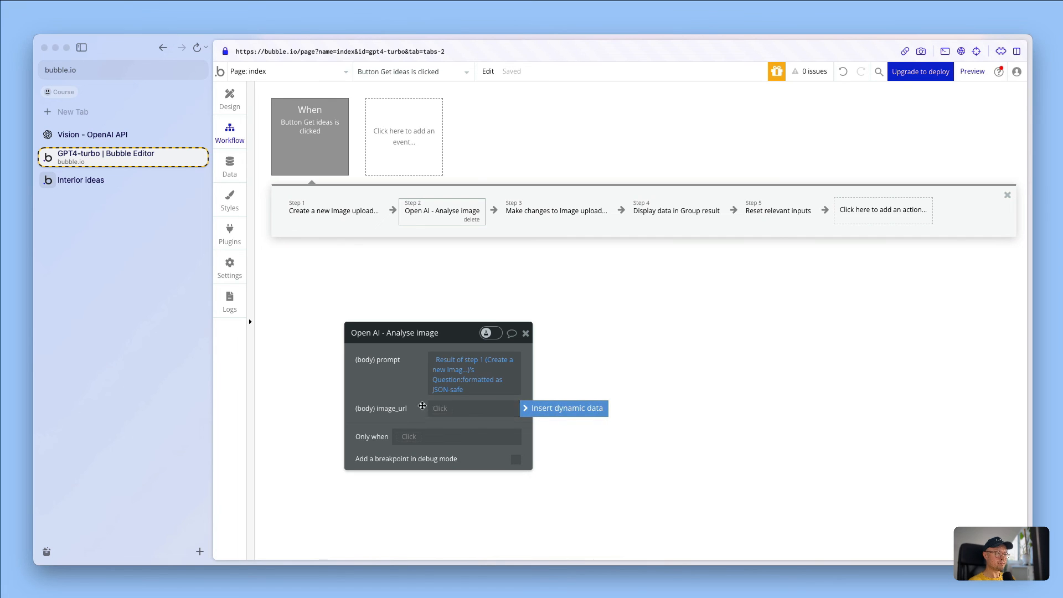
# Set image_url to an Arbitrary text made of https: followed by the result of step 1's Image's URL
pyautogui.click(442, 408)
pyautogui.write('arb')
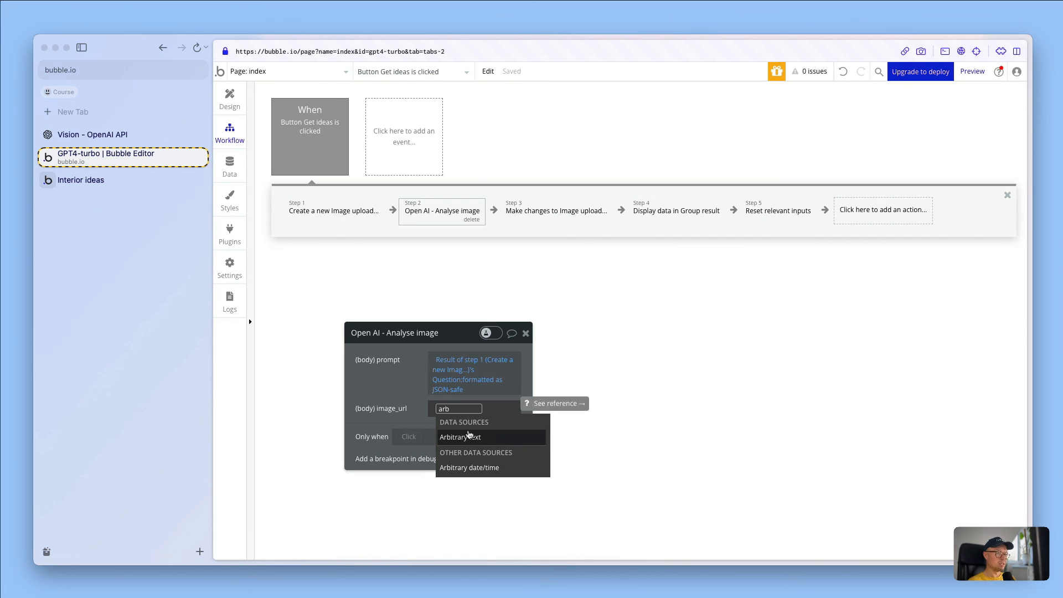
pyautogui.click(469, 438)
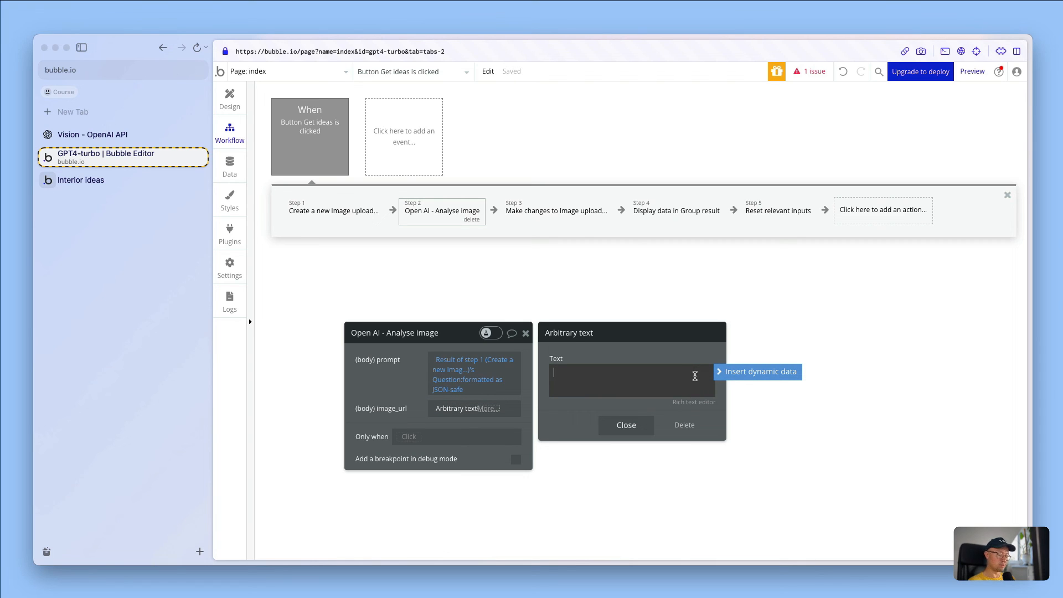
pyautogui.write('https:')
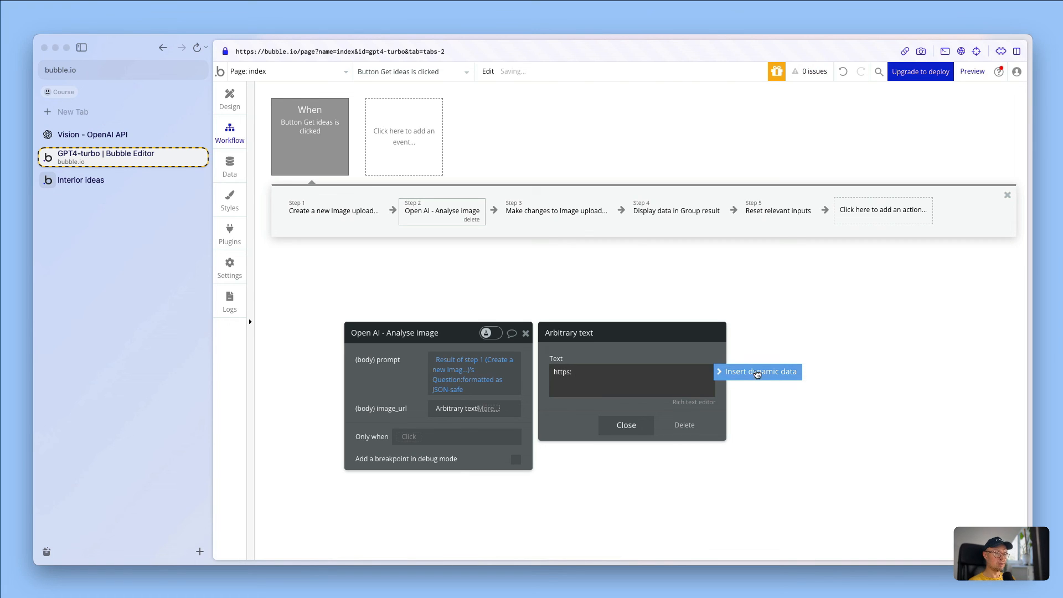
pyautogui.click(726, 373)
pyautogui.click(662, 431)
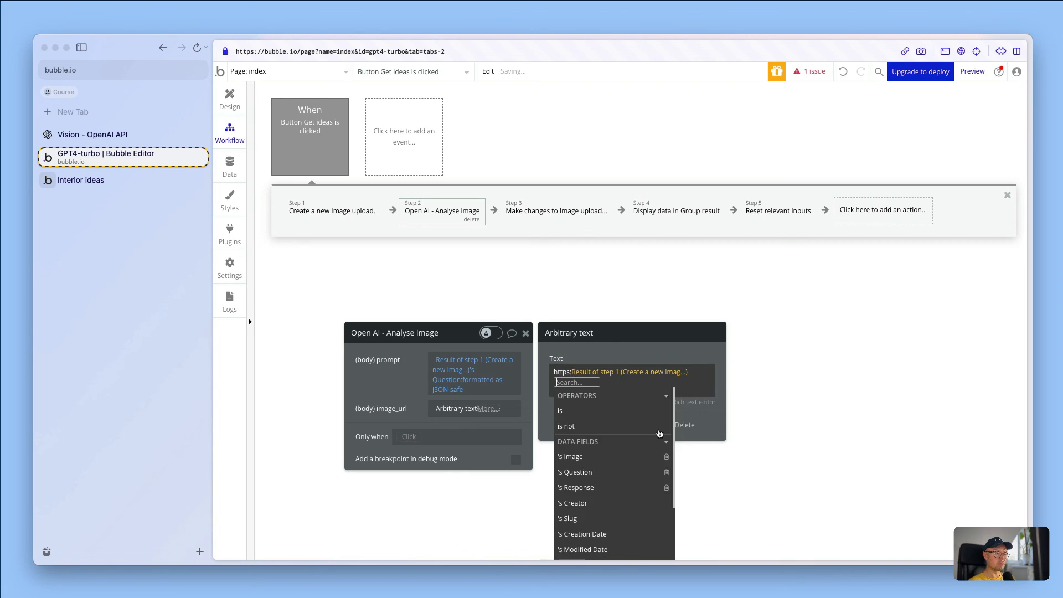
pyautogui.click(612, 466)
pyautogui.click(594, 474)
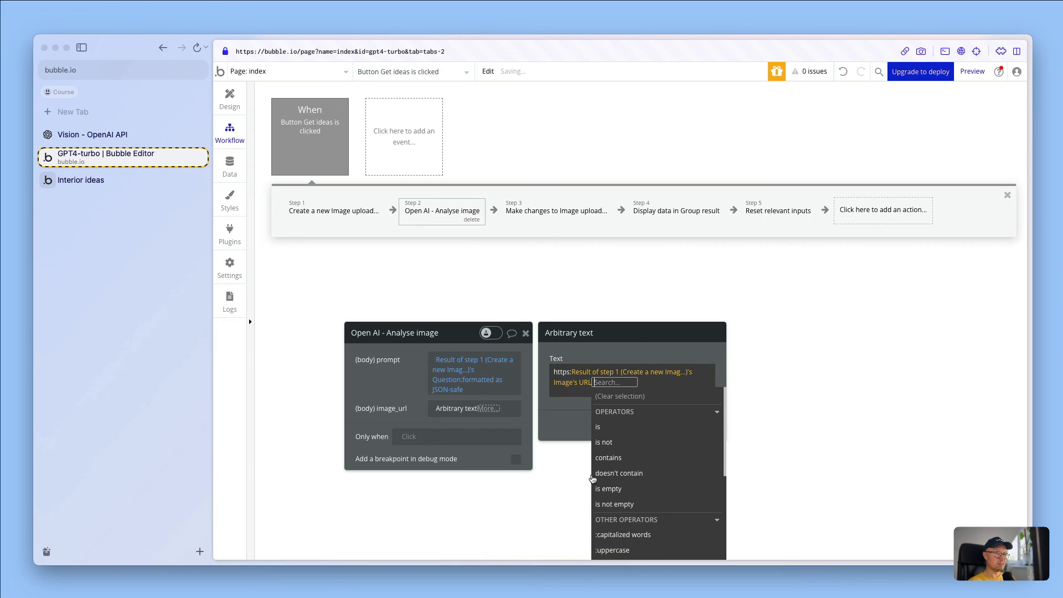
pyautogui.click(645, 415)
# Format the Arbitrary text in the Analyse image action's image_url field as JSON-safe
pyautogui.click(489, 409)
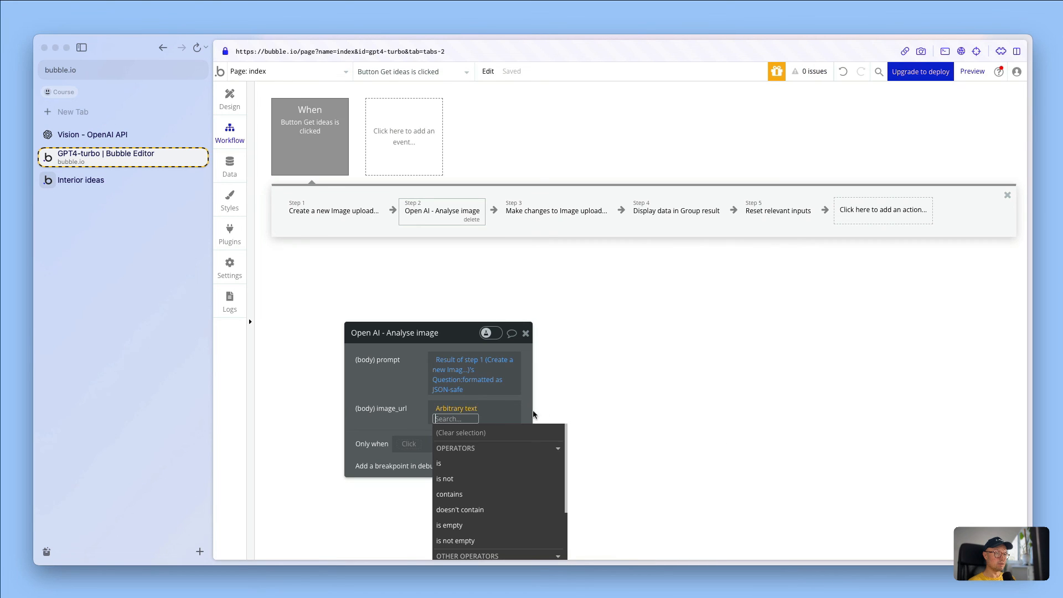
pyautogui.write('for')
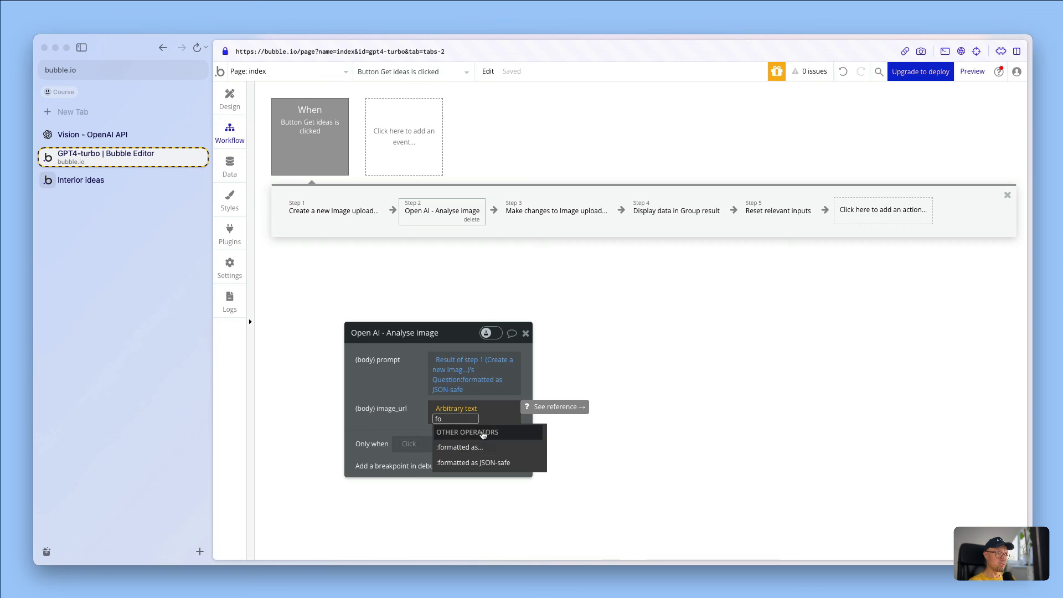
pyautogui.click(475, 463)
pyautogui.click(394, 415)
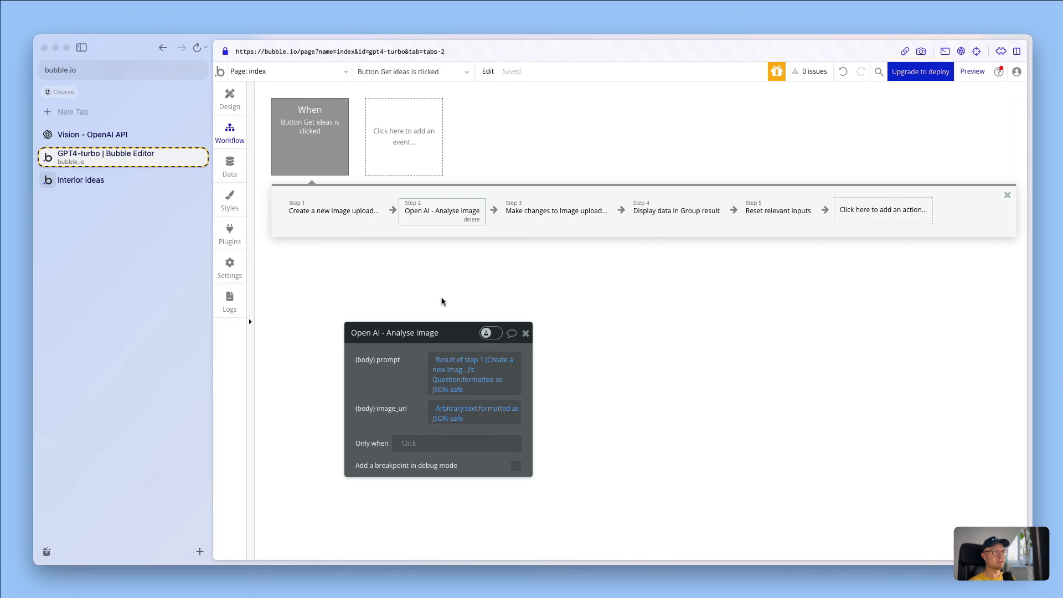
# Switch to the Interior ideas preview, clear the debugger errors and reload the page with the browser sidebar hidden
pyautogui.click(135, 188)
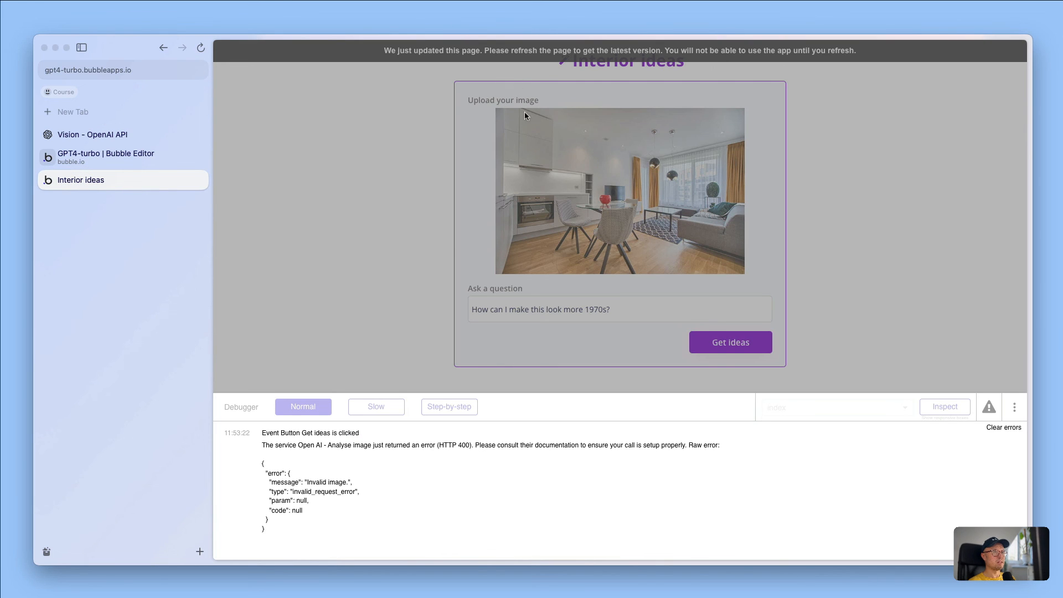
pyautogui.click(992, 428)
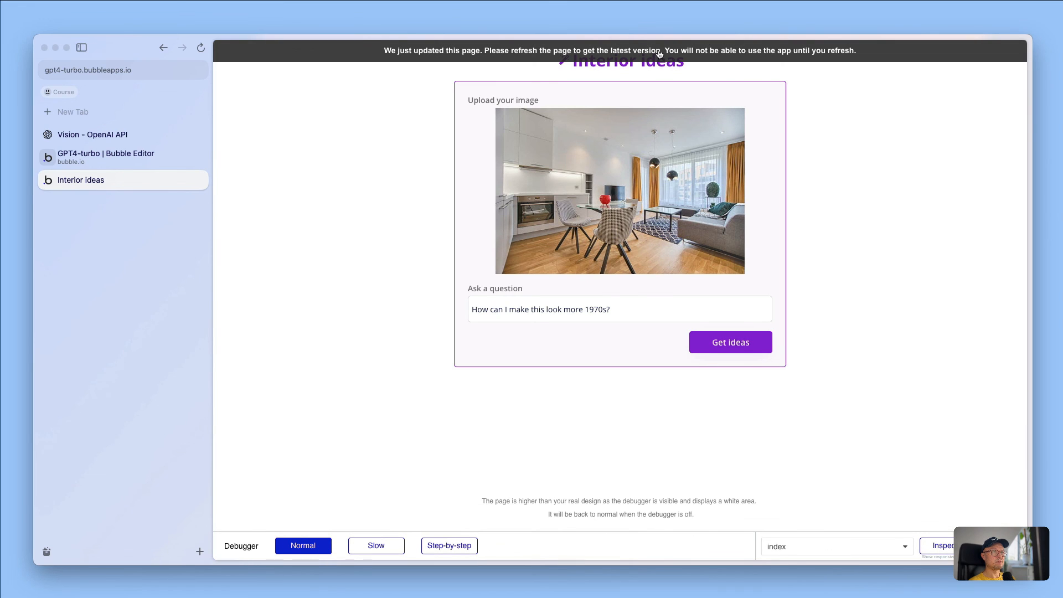
pyautogui.press('super+r')
pyautogui.press('super+s')
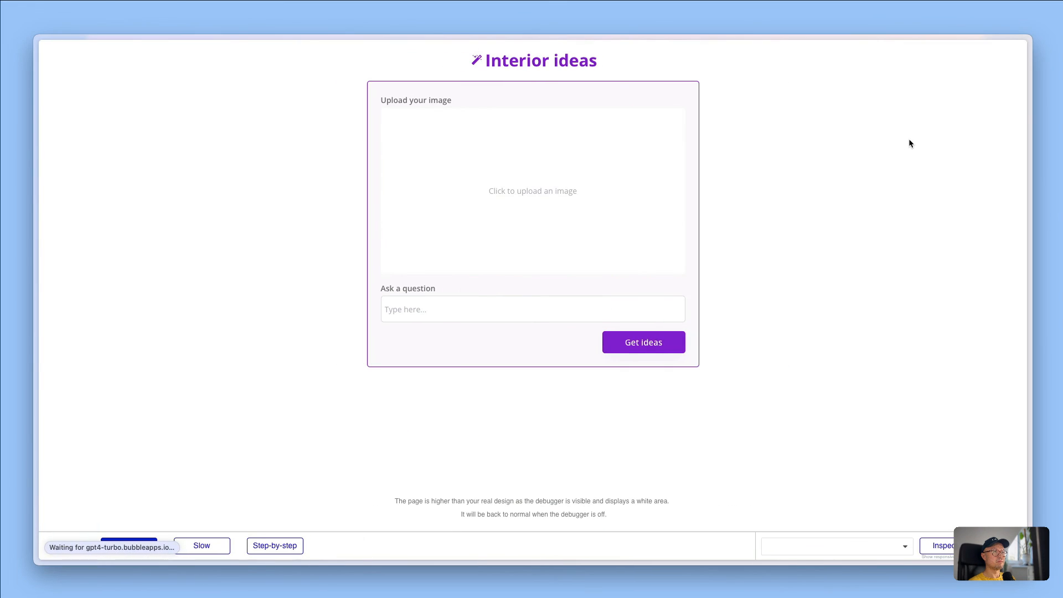
# Upload Living Room Chairs.jpg and submit the question "How can I make this look more 1970s?" for ideas
pyautogui.click(532, 193)
pyautogui.doubleClick(276, 221)
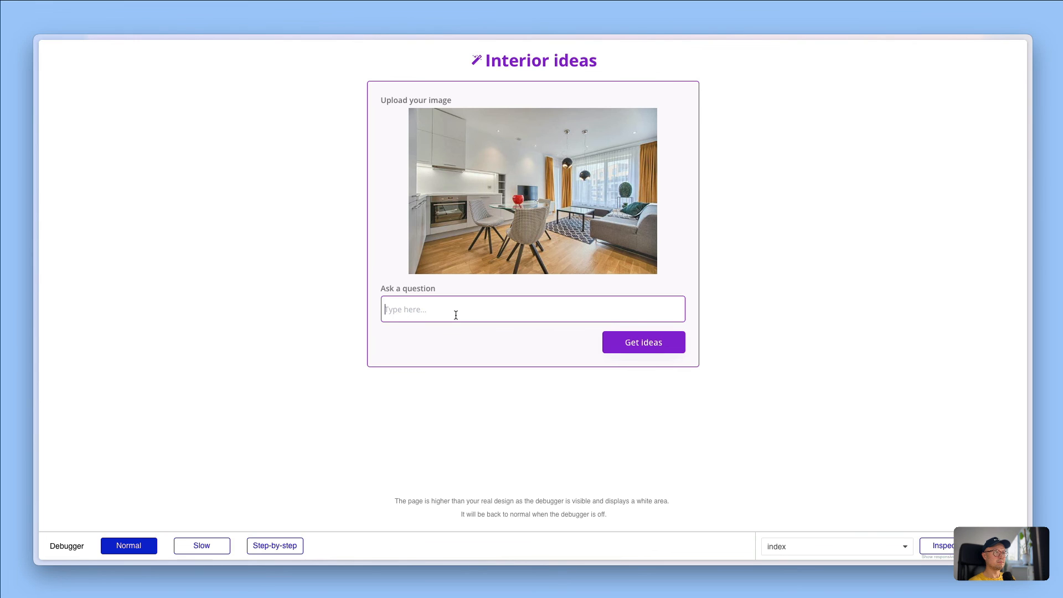
pyautogui.write('How can I make this look more ')
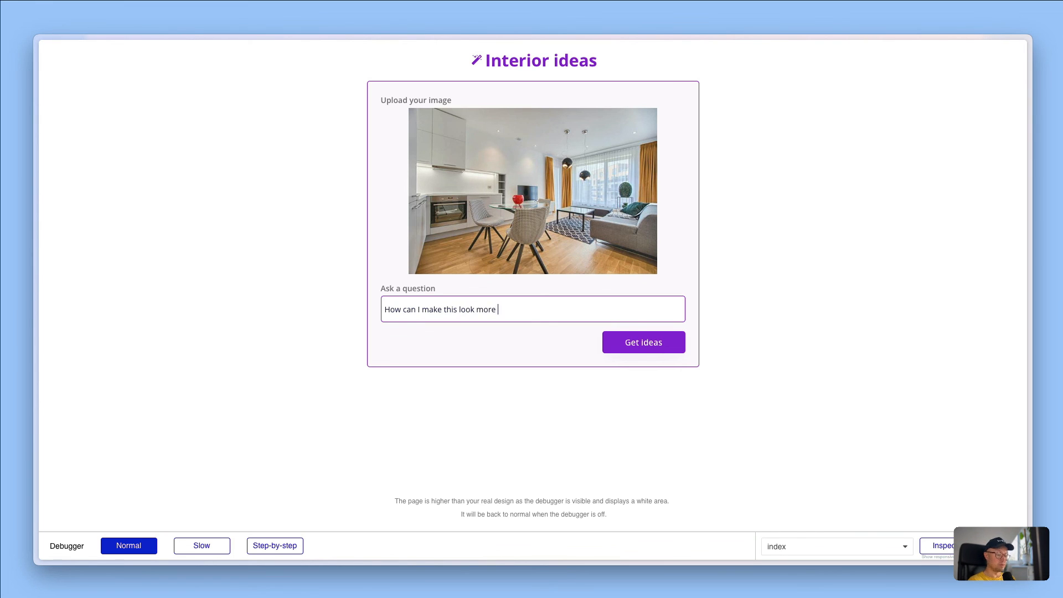
pyautogui.write('1970s?')
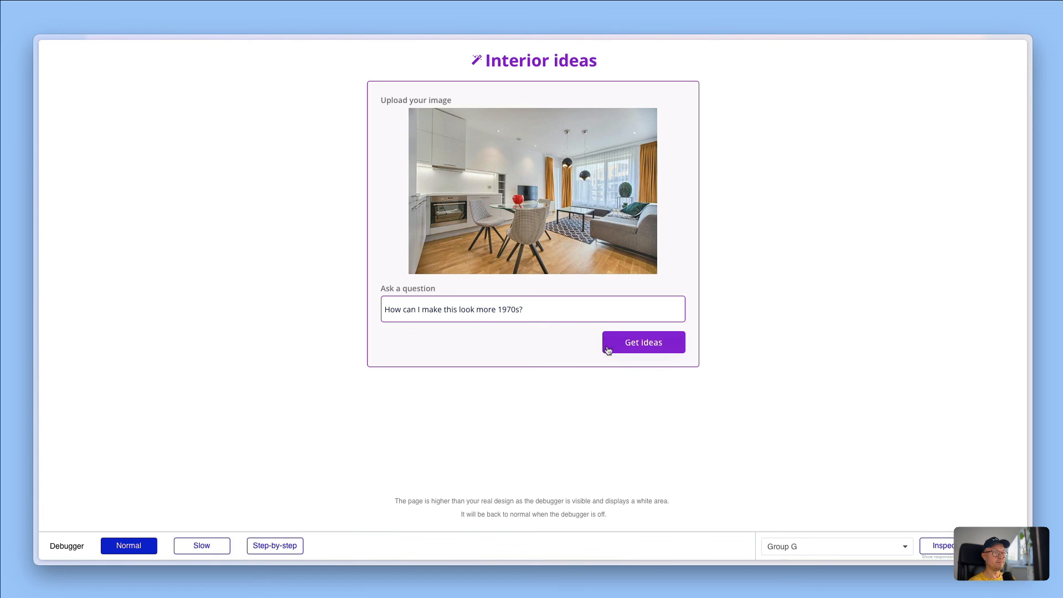
pyautogui.click(616, 346)
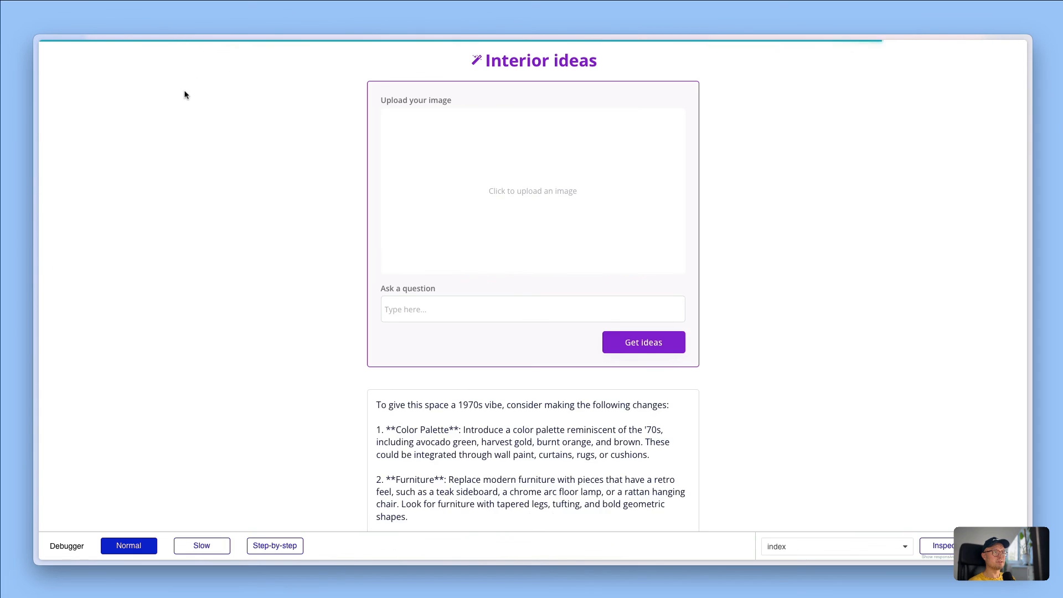
# Read through the full list of suggestions returned for the 1970s question below the form
pyautogui.scroll(-1, 812, 228)
pyautogui.scroll(-3, 814, 230)
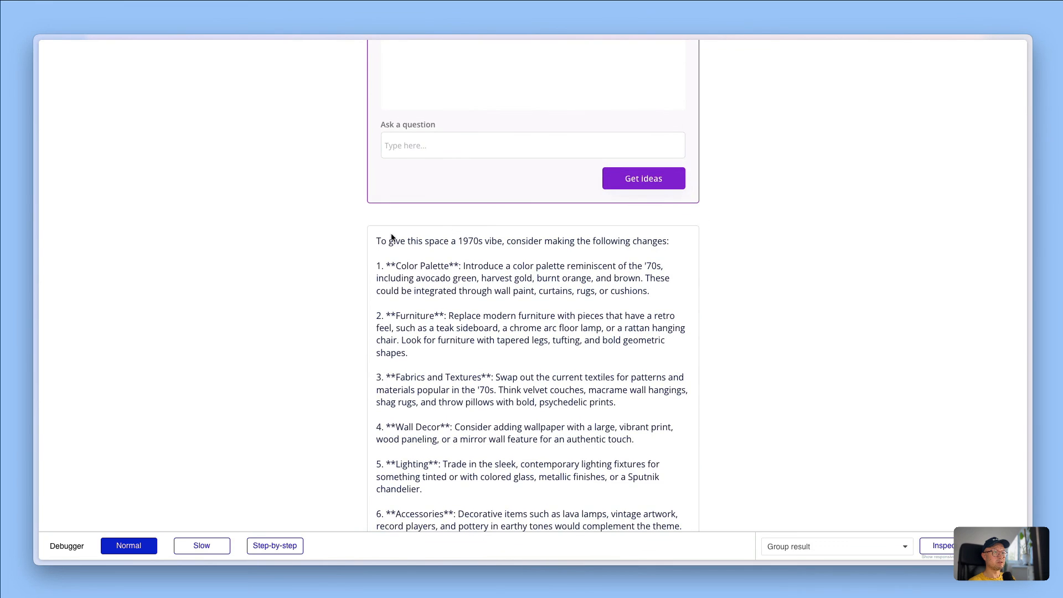
pyautogui.scroll(-1, 554, 232)
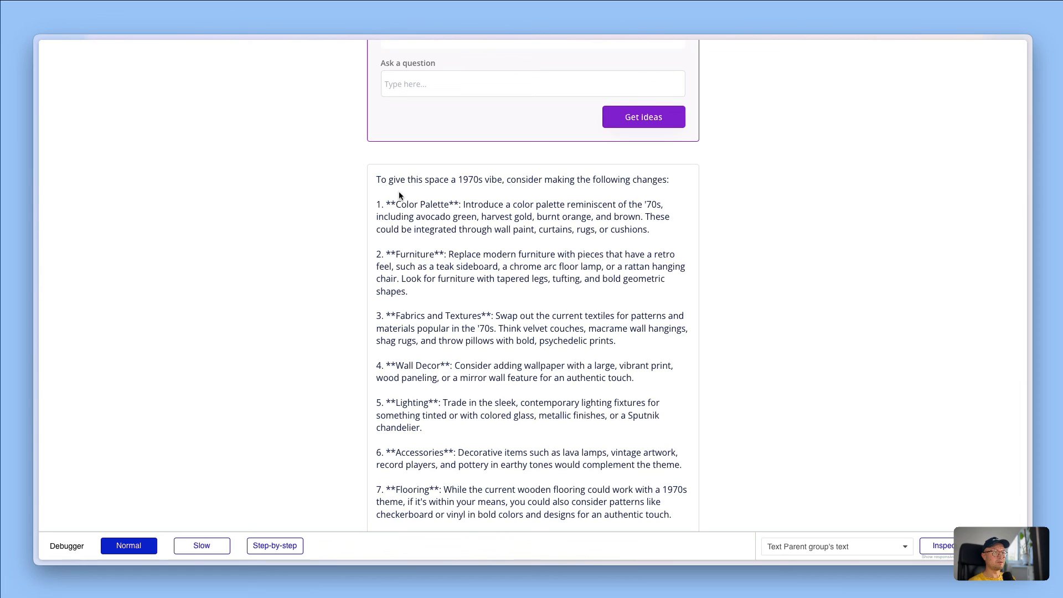
pyautogui.scroll(-1, 480, 245)
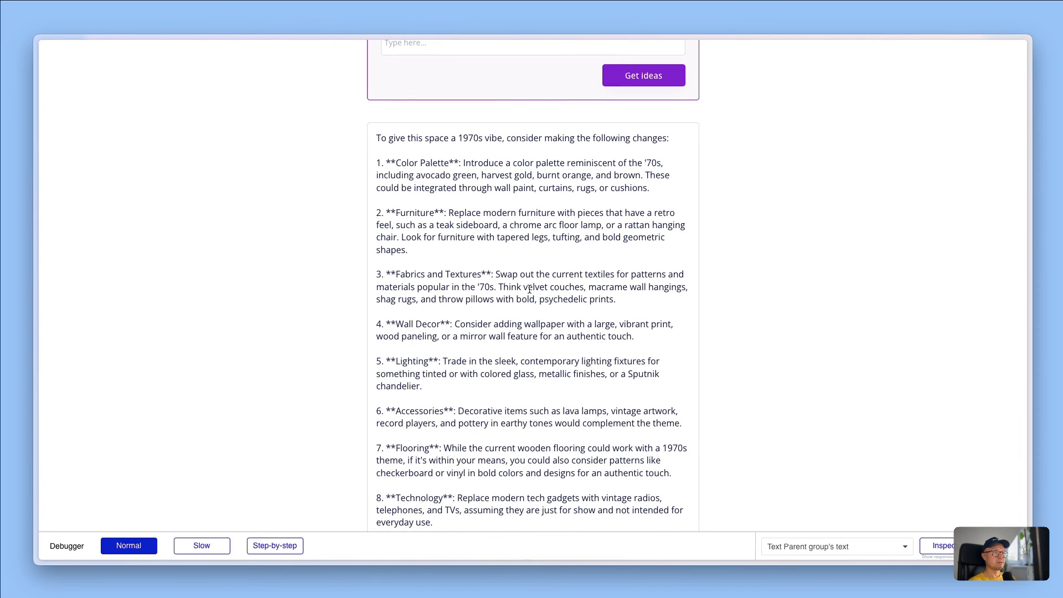
pyautogui.scroll(-2, 529, 289)
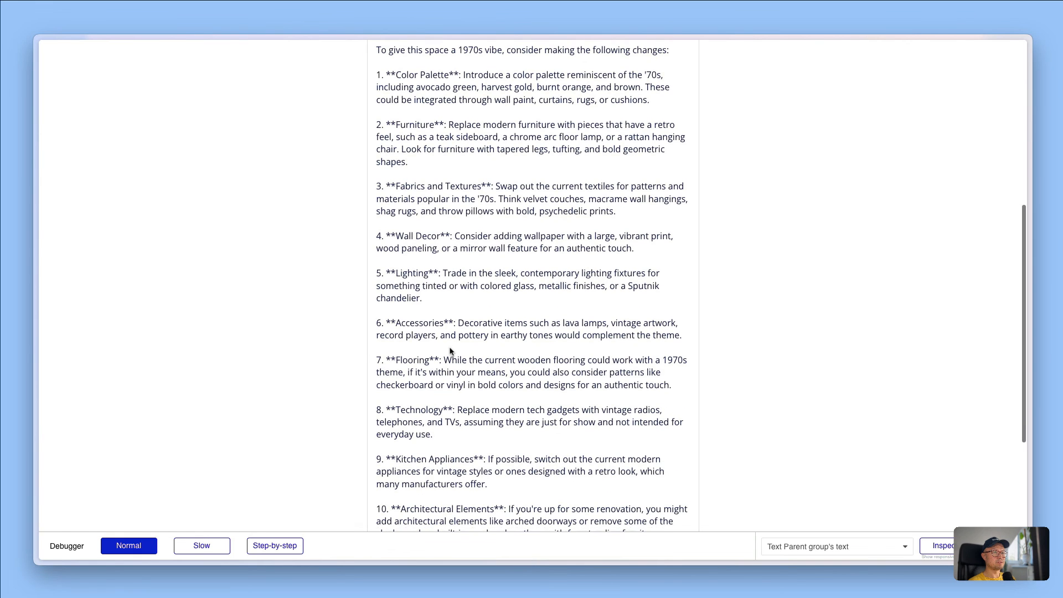
pyautogui.scroll(-3, 552, 366)
pyautogui.scroll(1, 551, 362)
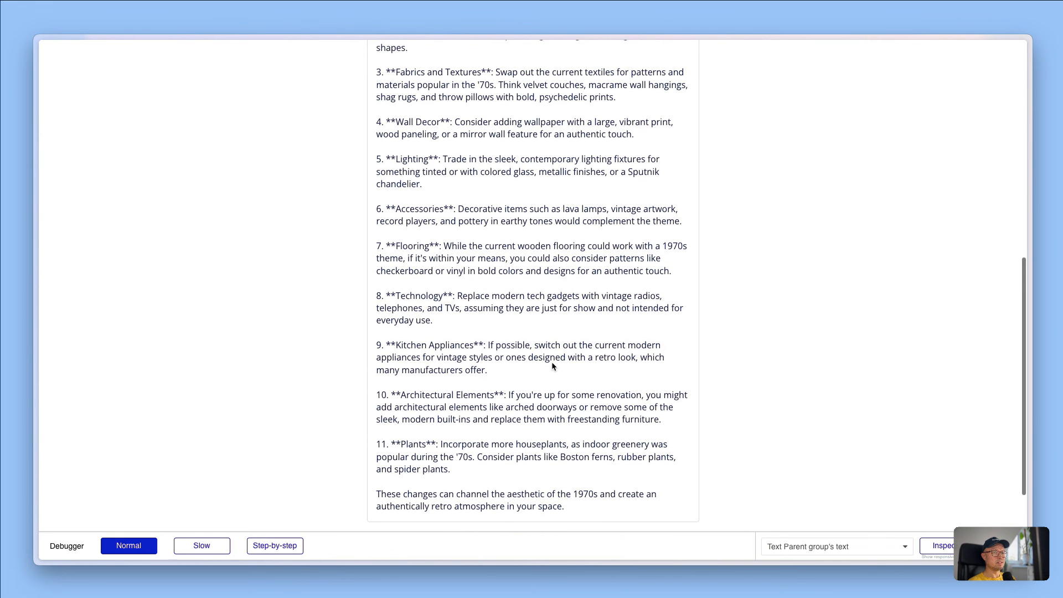
pyautogui.scroll(2, 552, 363)
pyautogui.scroll(4, 552, 363)
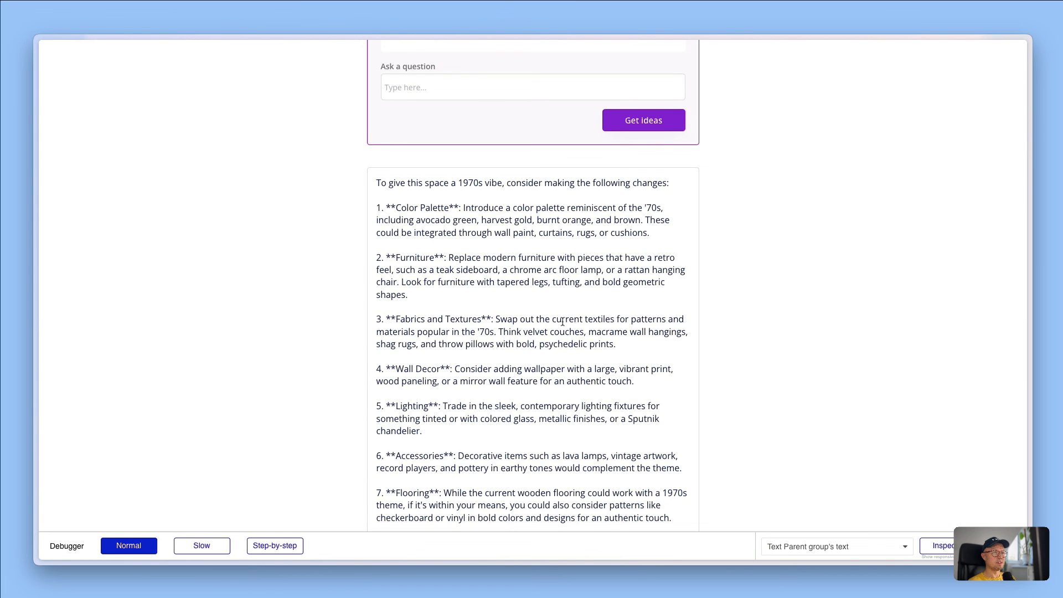
pyautogui.scroll(5, 564, 319)
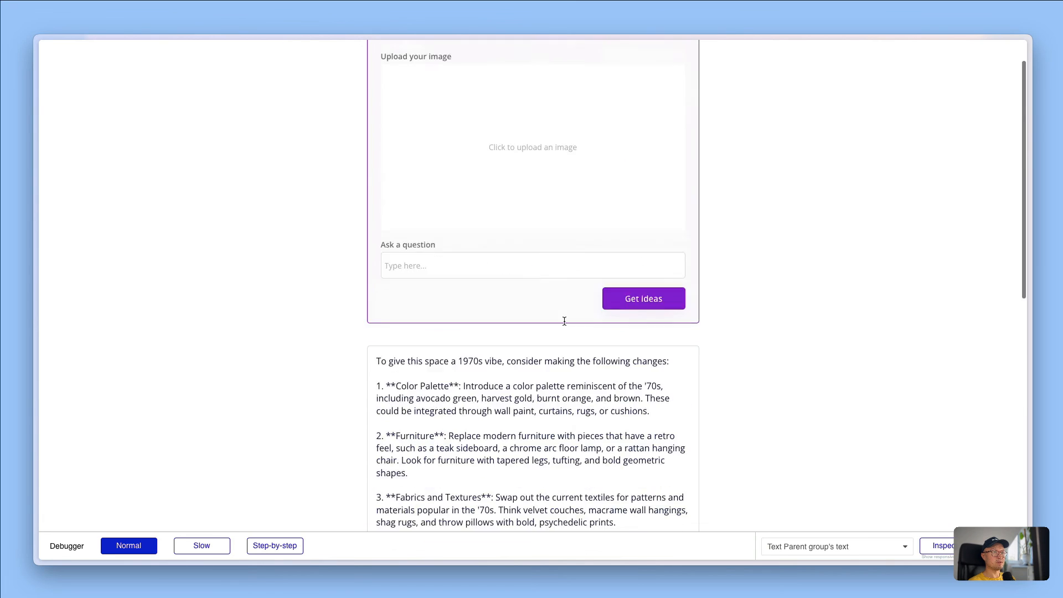
# Upload the Turned on Flush Mount Lamp JPEG from the test images folder as the new room image
pyautogui.click(511, 186)
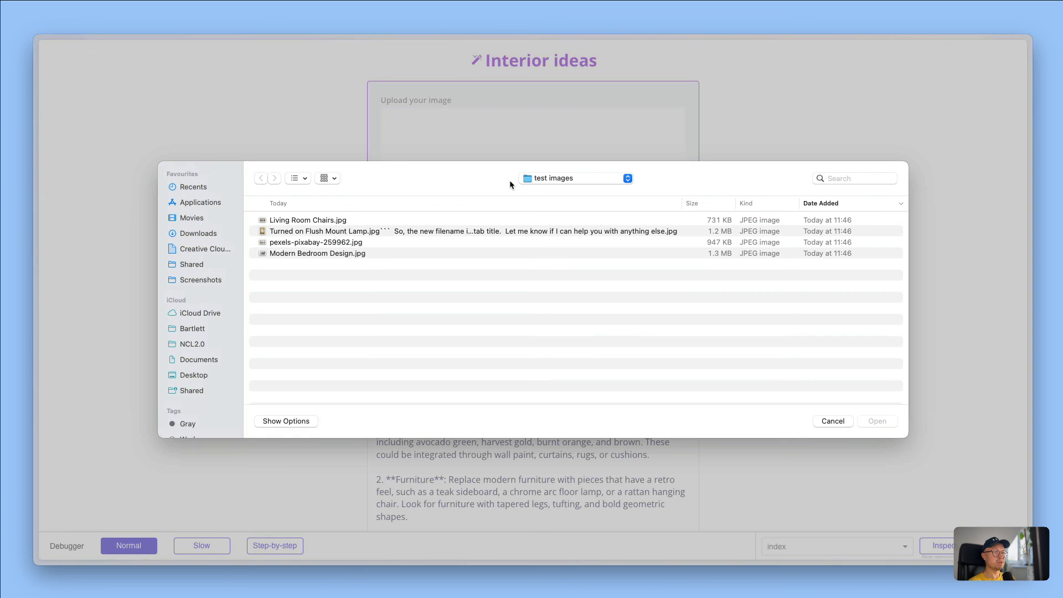
pyautogui.click(281, 231)
pyautogui.press('space')
pyautogui.press('space')
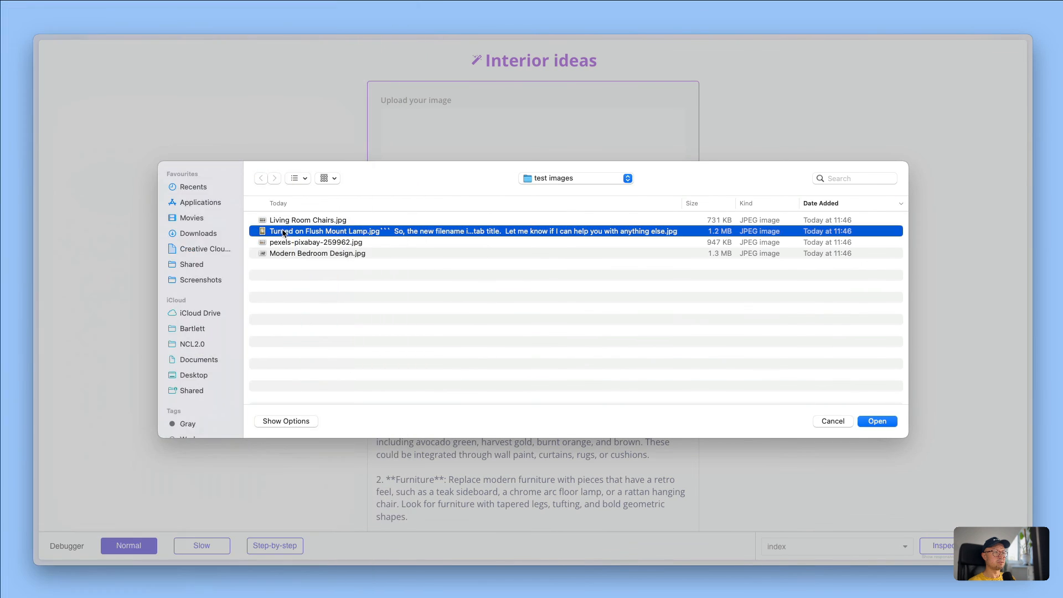
pyautogui.doubleClick(281, 231)
# Submit the question "What furniture would you recommend putting in this space?" and review the returned answer
pyautogui.click(505, 312)
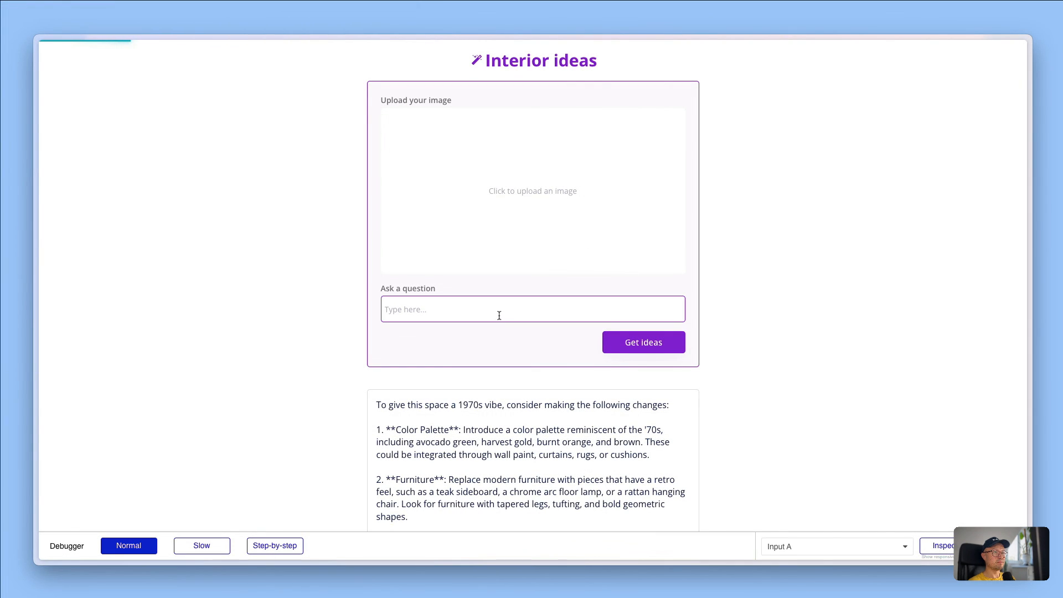
pyautogui.write('What fu')
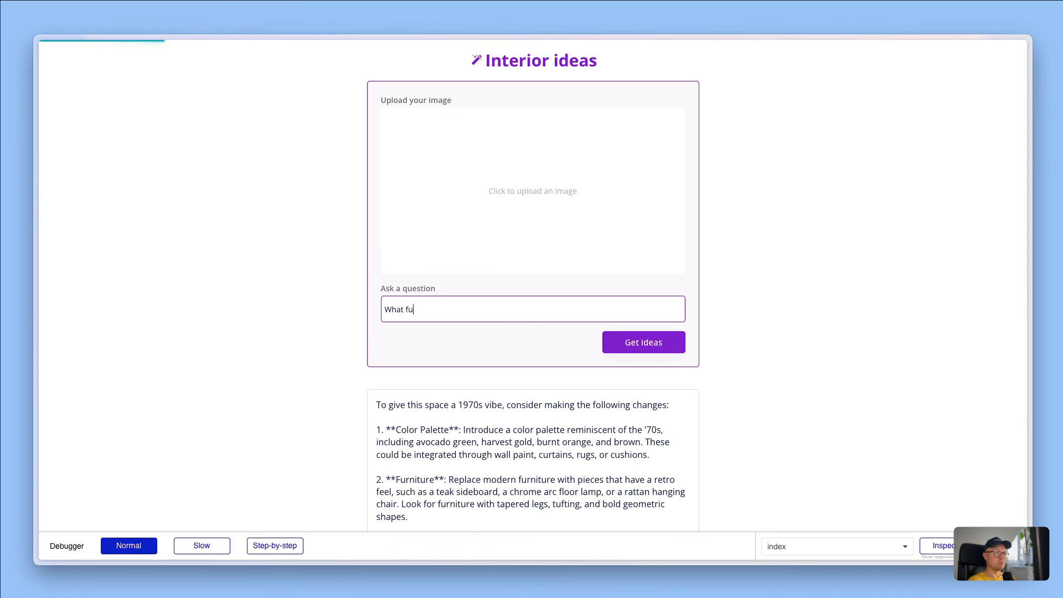
pyautogui.write('rniture would ')
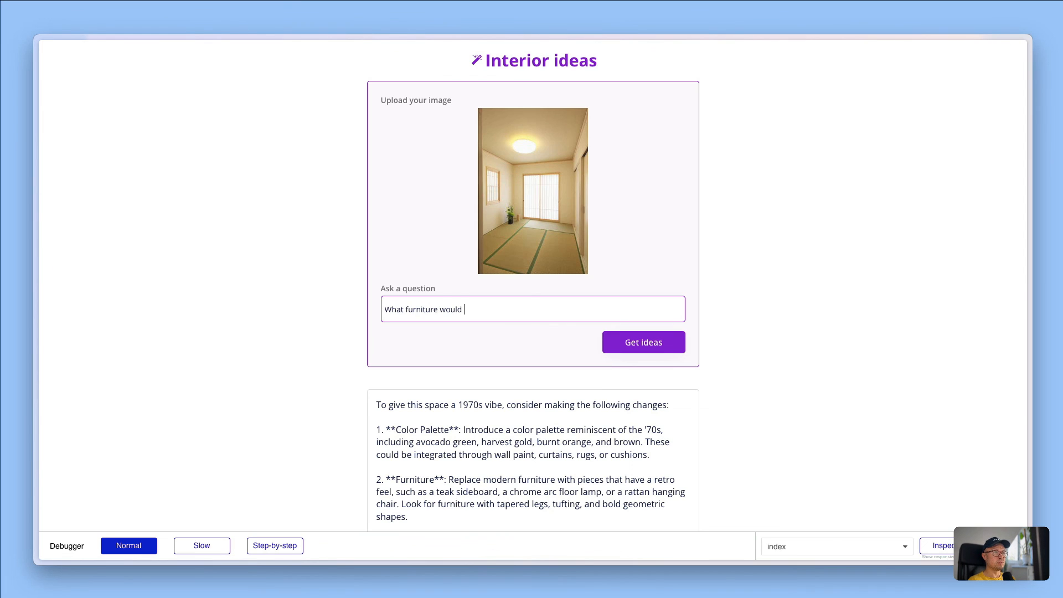
pyautogui.write('you recommend puttin gin this space?')
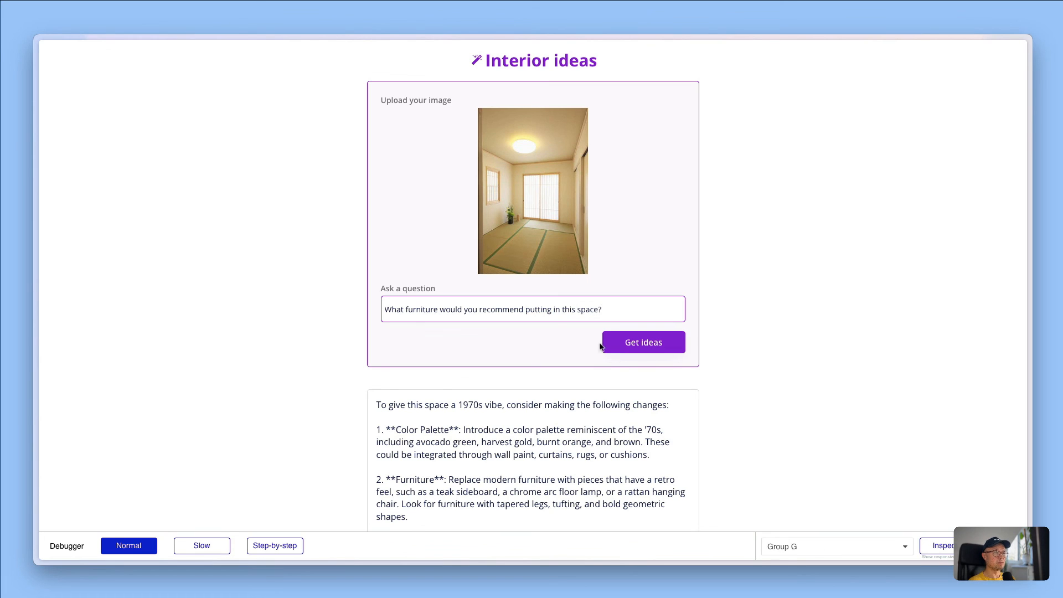
pyautogui.click(644, 342)
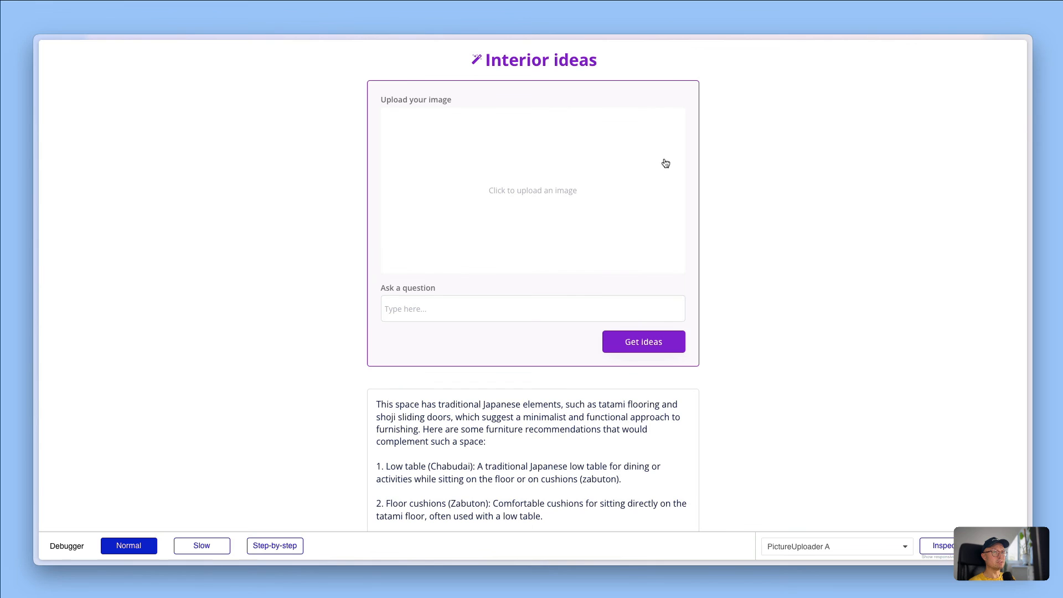
pyautogui.scroll(-3, 743, 187)
pyautogui.scroll(-2, 743, 188)
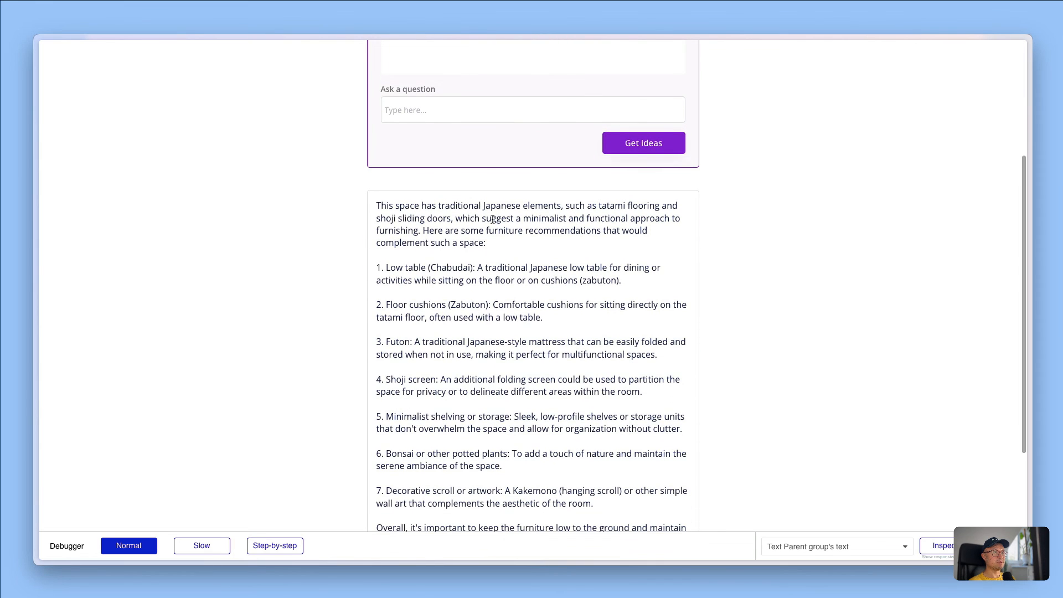
pyautogui.scroll(-1, 413, 257)
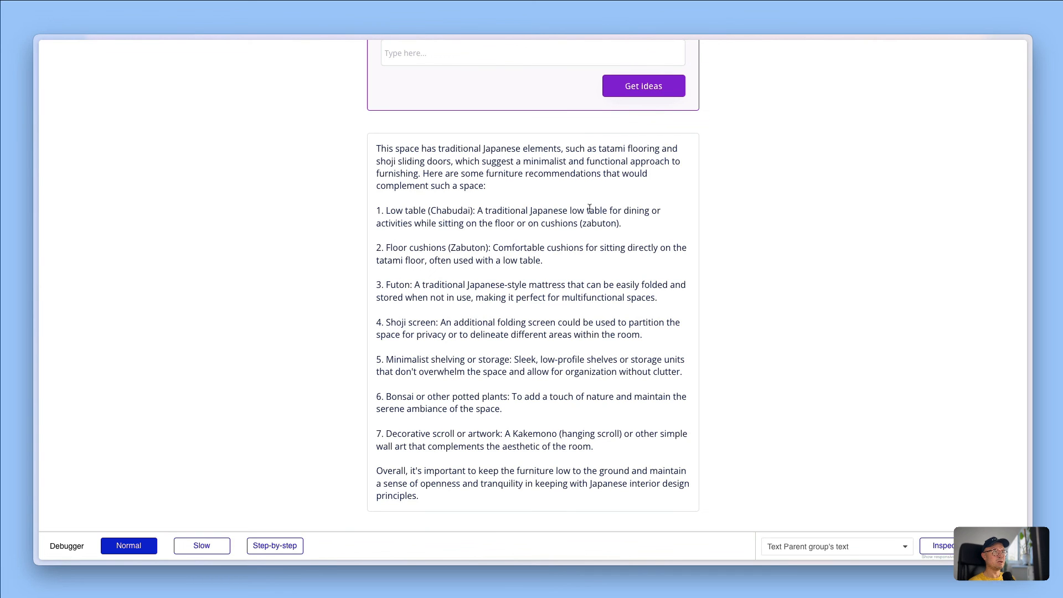
pyautogui.scroll(5, 461, 498)
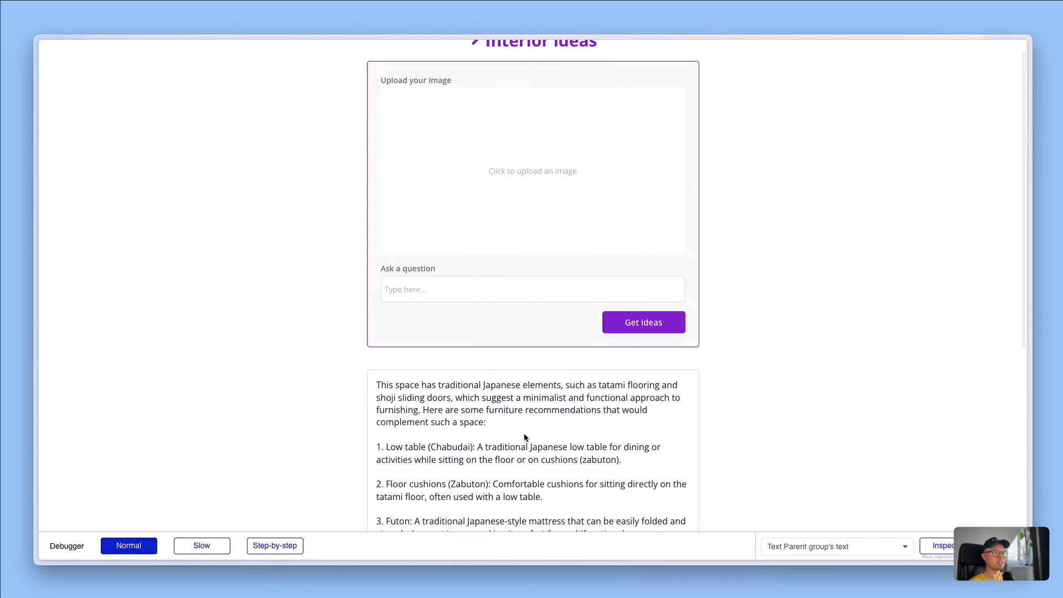
pyautogui.scroll(1, 527, 436)
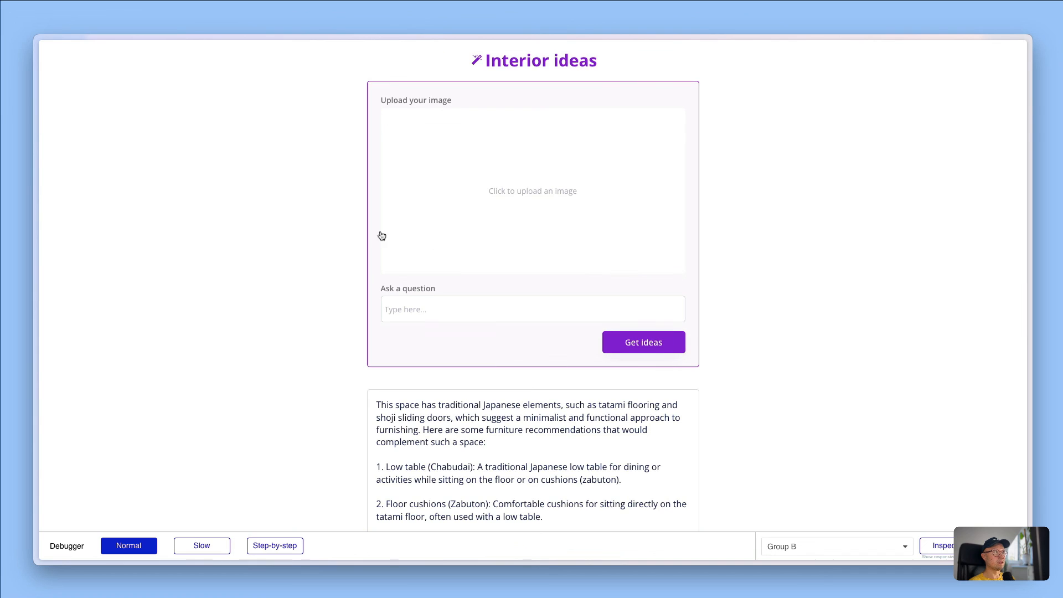
# Return to the Bubble editor and delete the Reset relevant inputs action from the Get ideas workflow
pyautogui.press('super+s')
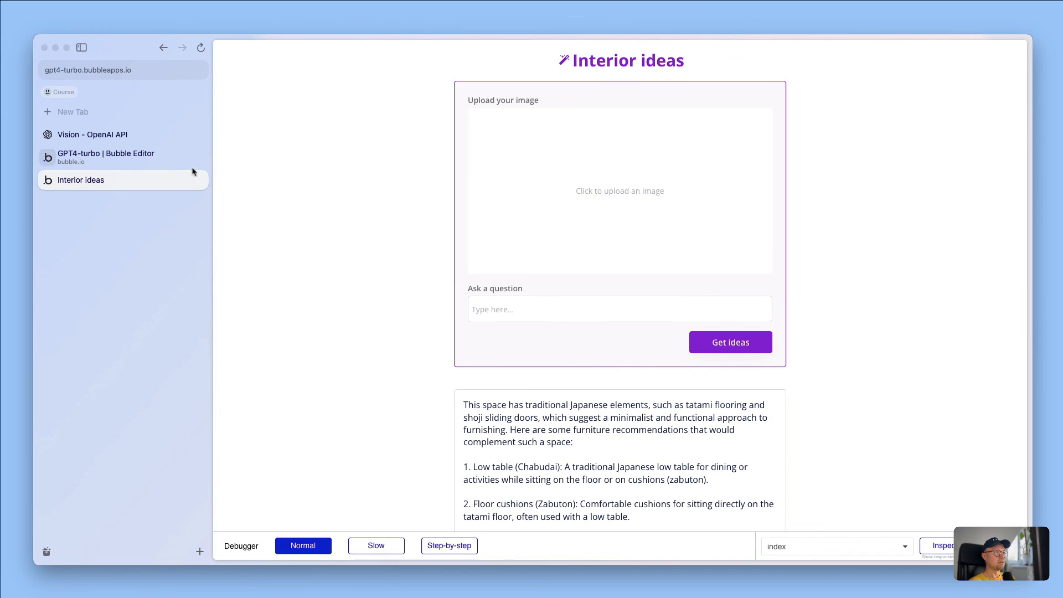
pyautogui.click(123, 154)
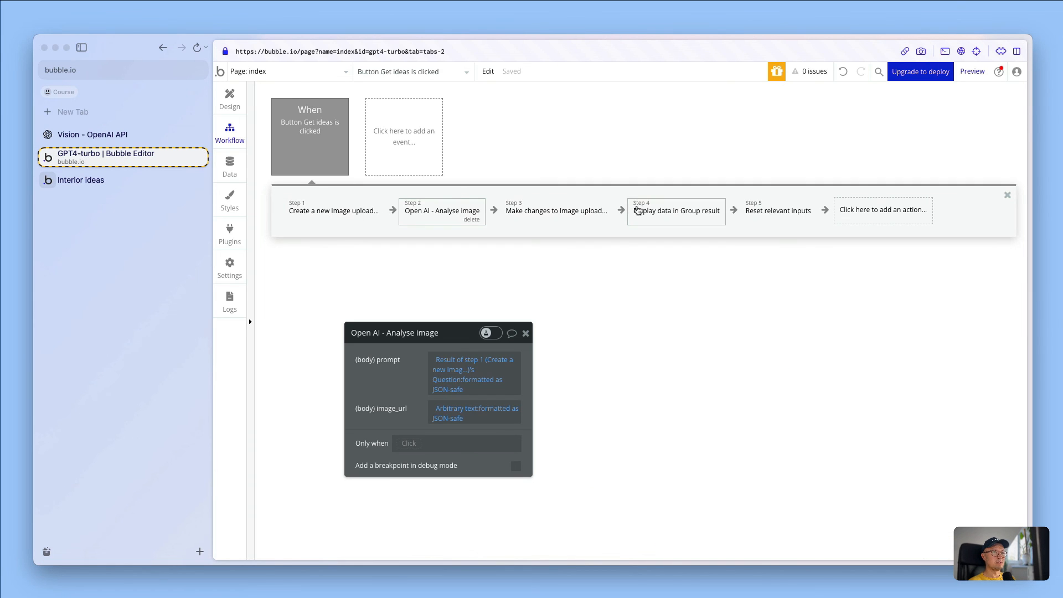
pyautogui.click(792, 215)
pyautogui.click(803, 221)
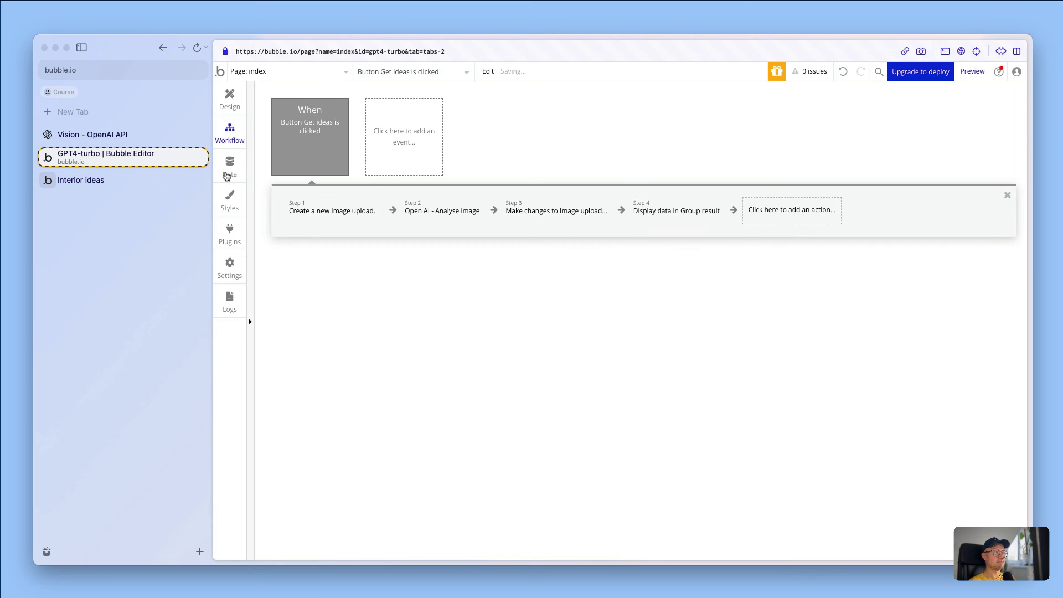
# Switch back to the Interior ideas preview and reload it to the latest version, hiding the browser sidebar
pyautogui.click(97, 180)
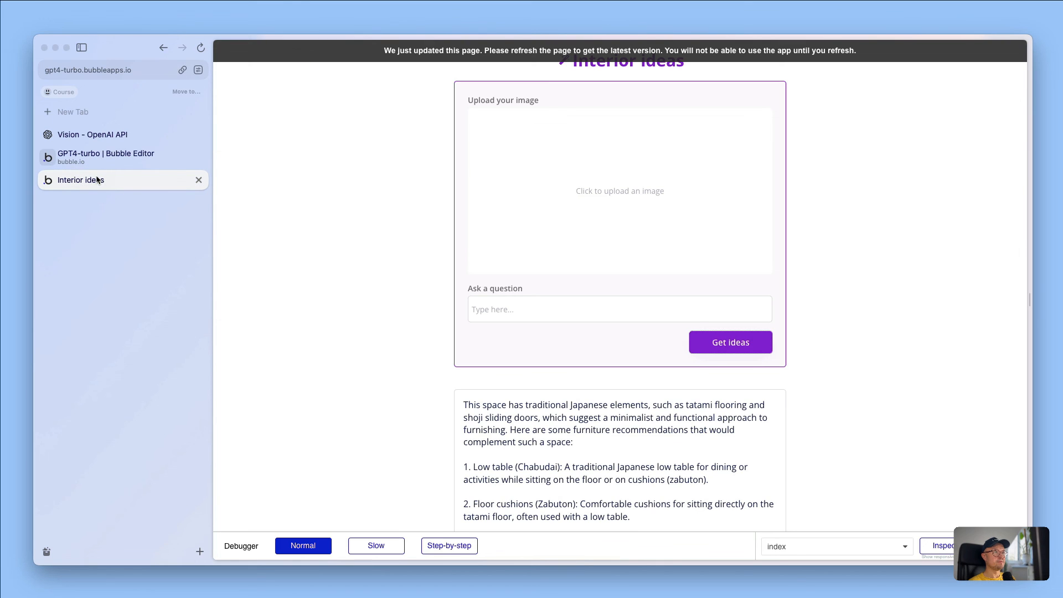
pyautogui.click(390, 53)
pyautogui.press('super+s')
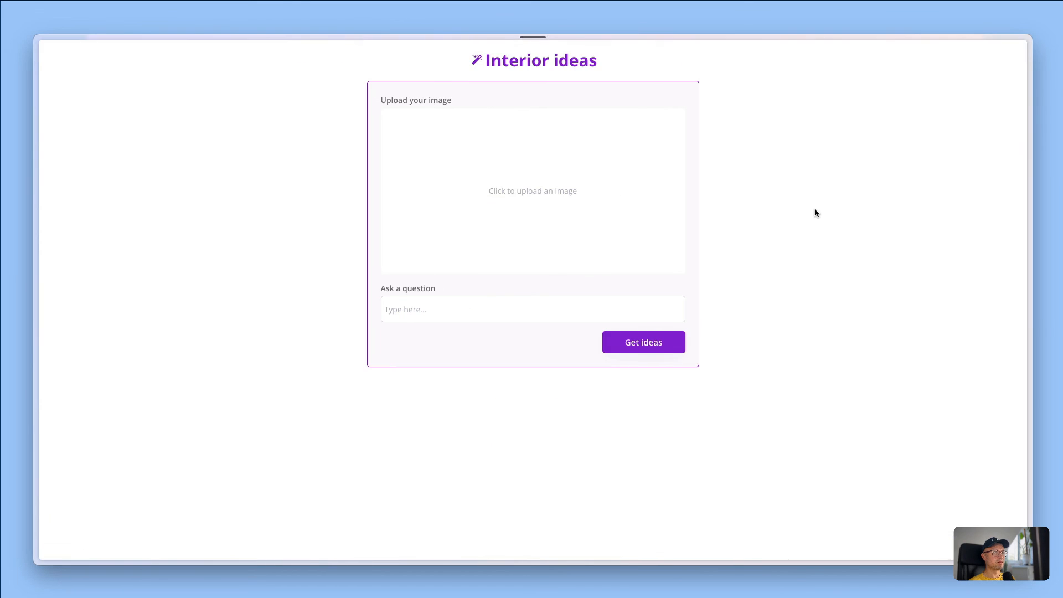
# Preview Modern Bedroom Design.jpg in the file chooser and upload it as the room image
pyautogui.click(581, 188)
pyautogui.click(308, 253)
pyautogui.press('space')
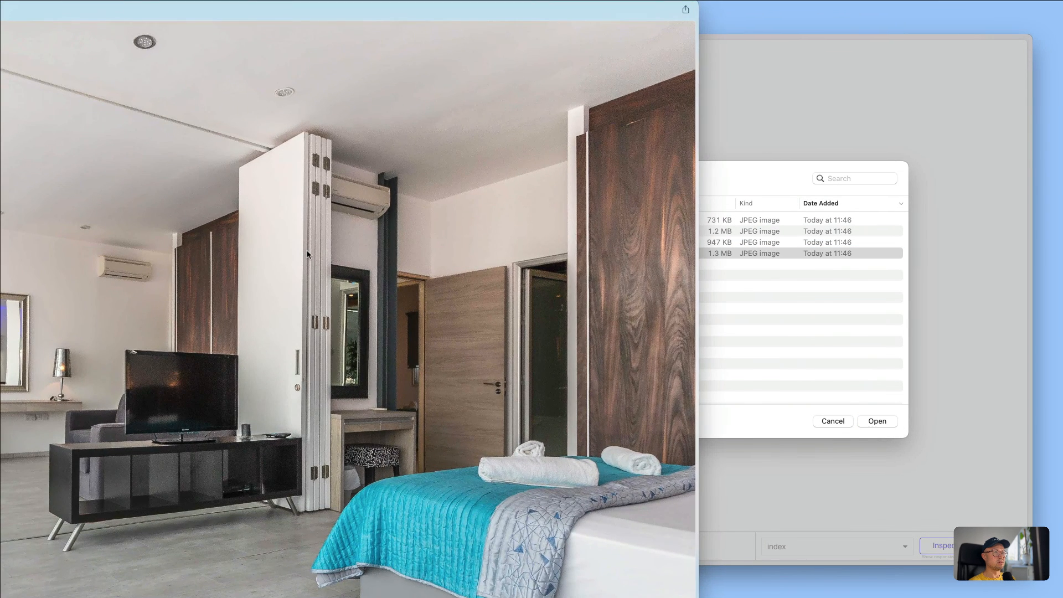
pyautogui.press('space')
pyautogui.press('Return')
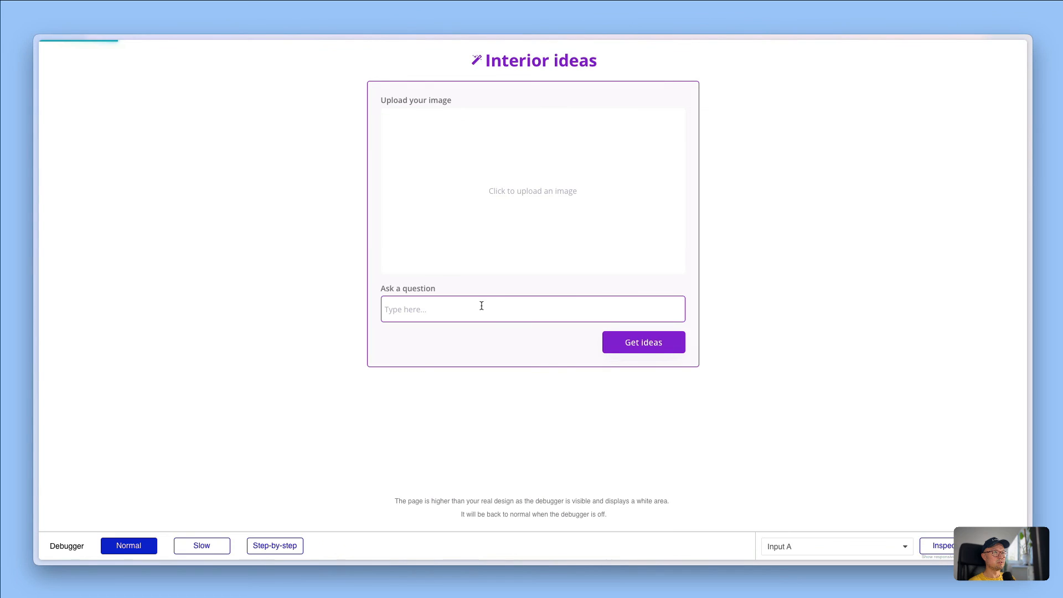
# Submit the question "What would you suggest for making this room look more futuristic?" and review the returned suggestions
pyautogui.click(482, 306)
pyautogui.write('What would')
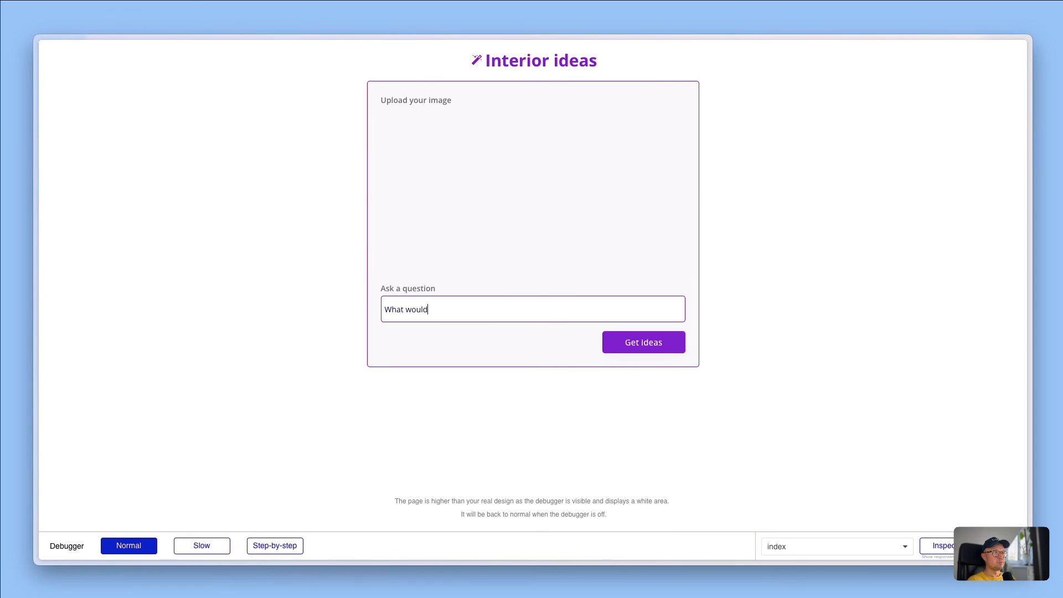
pyautogui.write(' you suggest ')
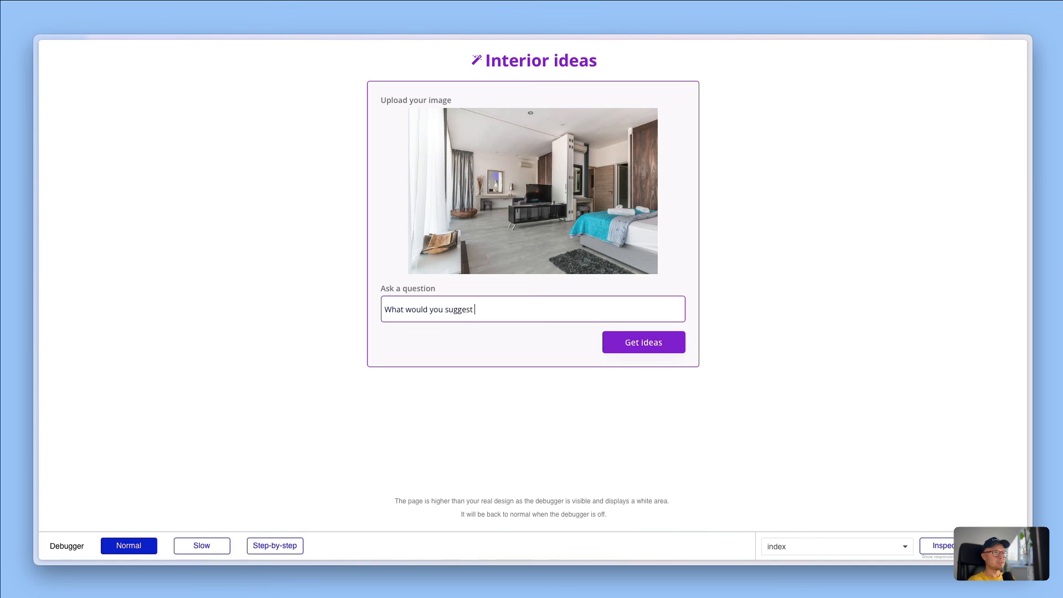
pyautogui.write('for making this room look more futuristic?')
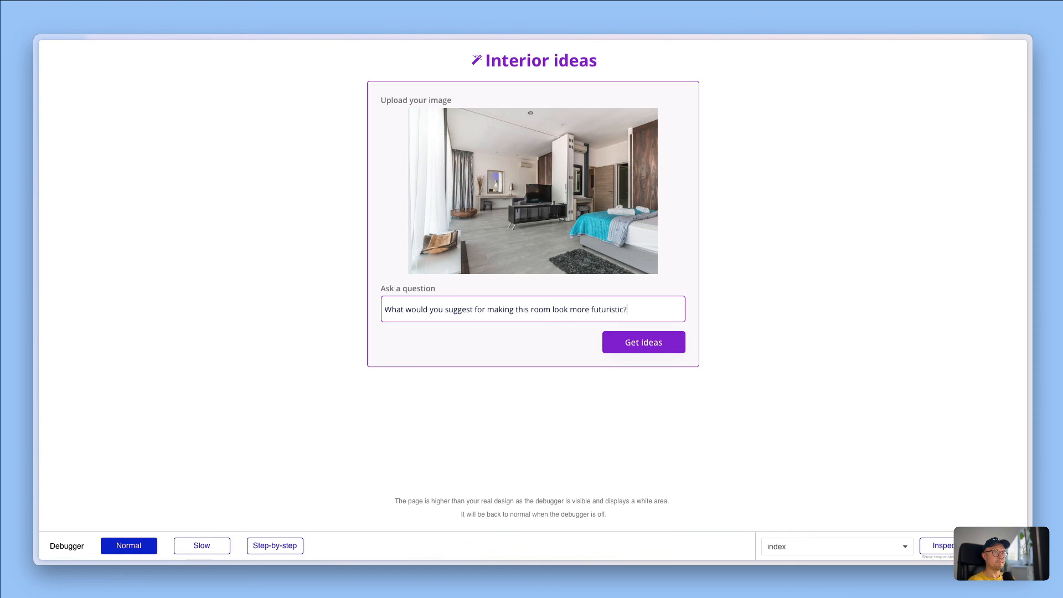
pyautogui.click(635, 345)
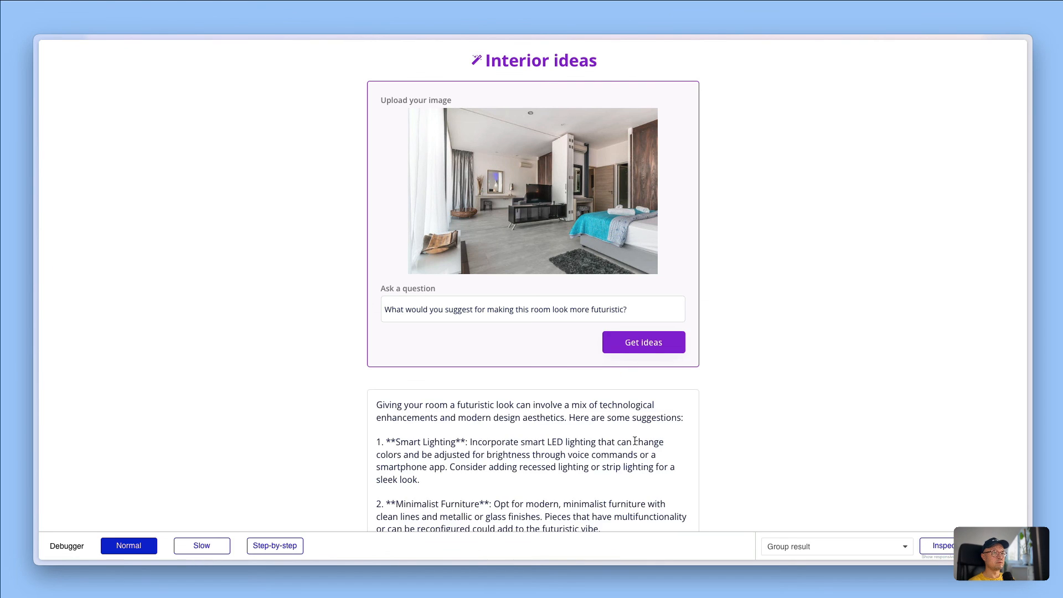
pyautogui.scroll(-3, 736, 261)
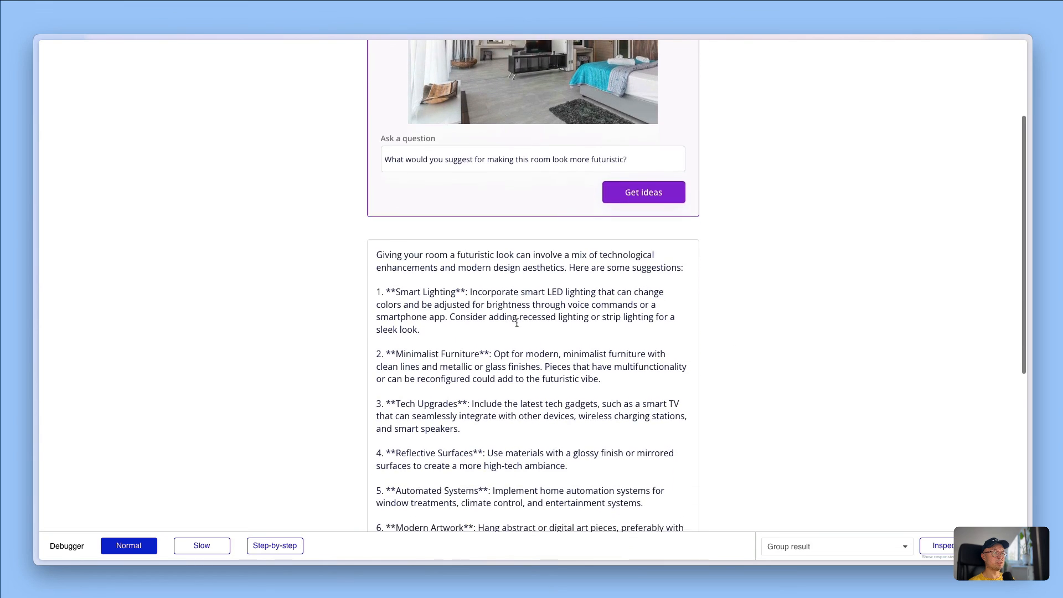
pyautogui.scroll(-4, 519, 327)
pyautogui.scroll(-1, 519, 326)
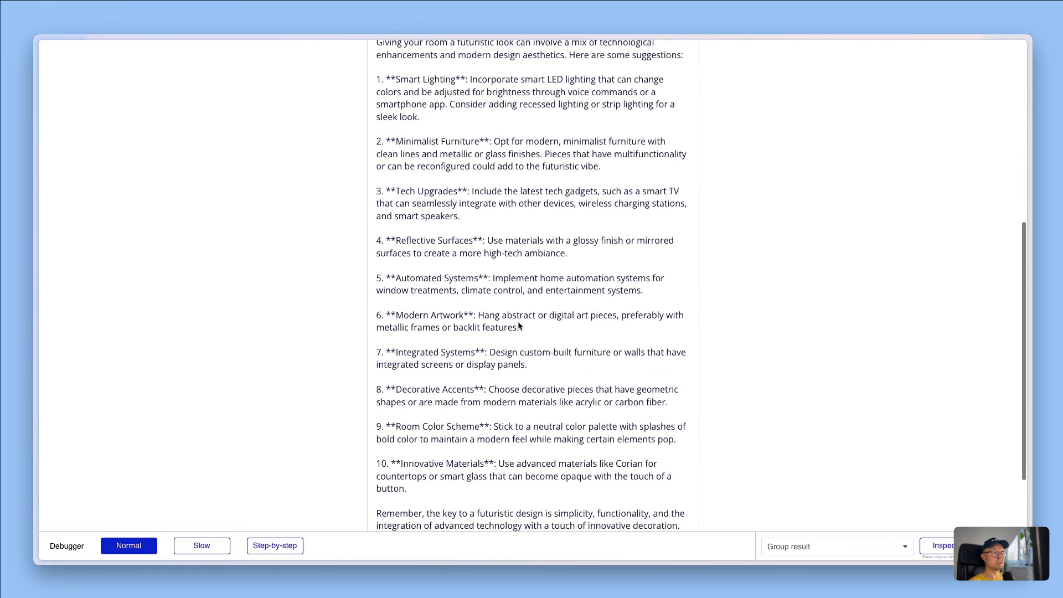